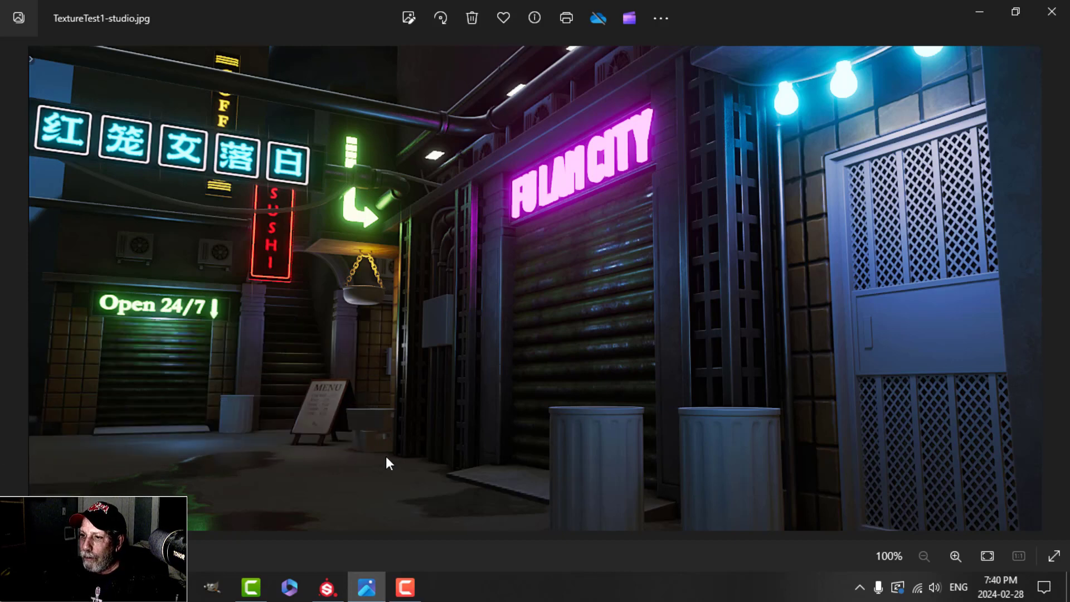
- Switch to Substance Painter and examine the untextured ground mesh from several angles
{"action": "left_click", "coordinate": [327, 588]}
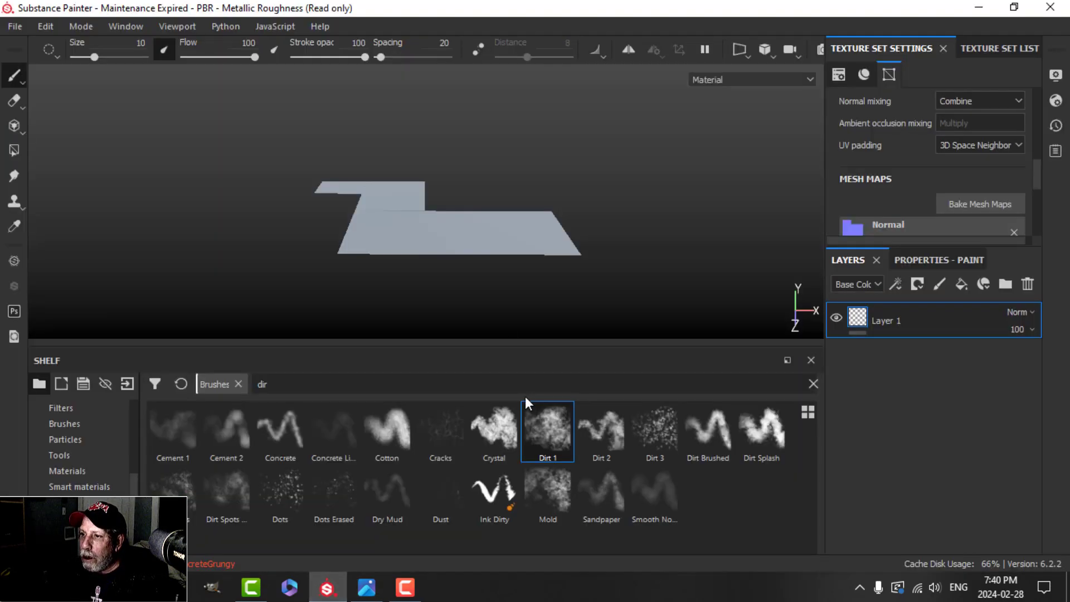
{"action": "left_click_drag", "start_coordinate": [513, 231], "coordinate": [453, 258], "text": "alt"}
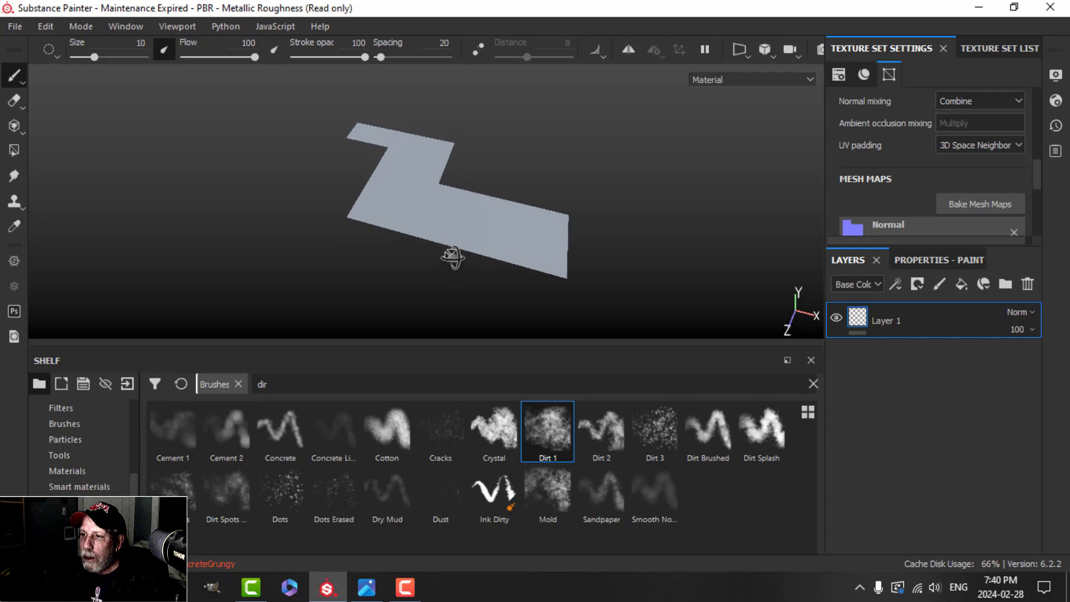
{"action": "scroll", "coordinate": [445, 237], "scroll_direction": "up", "scroll_amount": 3}
{"action": "mouse_move", "coordinate": [437, 215]}
{"action": "left_mouse_down", "text": "alt"}
{"action": "mouse_move", "coordinate": [499, 229]}
{"action": "mouse_move", "coordinate": [415, 212]}
{"action": "left_mouse_up", "text": "alt"}
{"action": "mouse_move", "coordinate": [415, 213]}
{"action": "middle_mouse_down", "text": "alt"}
{"action": "mouse_move", "coordinate": [427, 217]}
{"action": "mouse_move", "coordinate": [406, 221]}
{"action": "middle_mouse_up", "text": "alt"}
{"action": "left_click_drag", "start_coordinate": [449, 230], "coordinate": [450, 218], "text": "alt"}
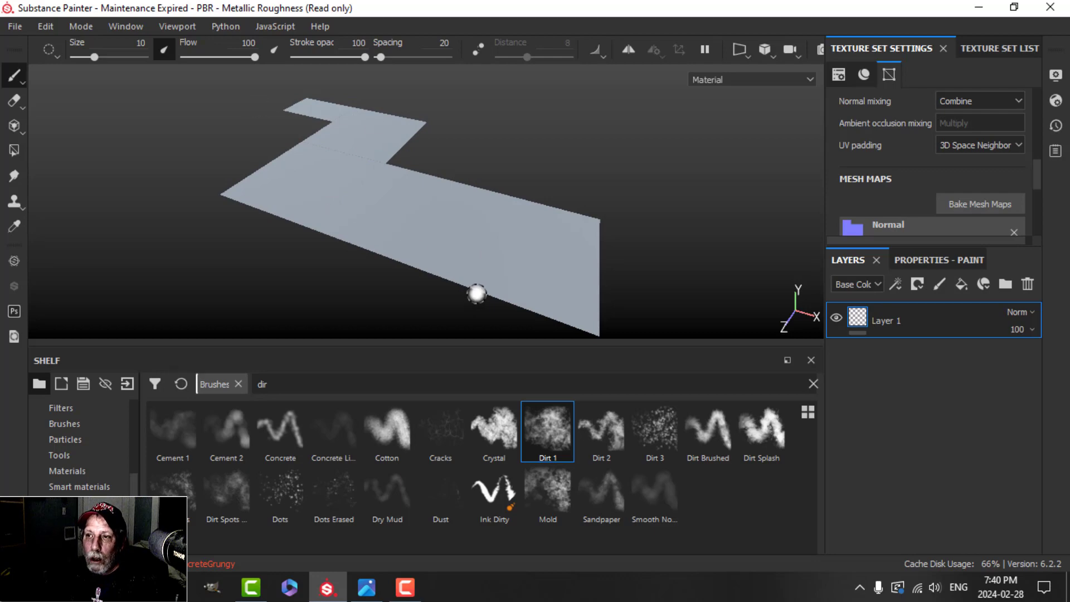
- Check the ground in the TextureTest1-studio.jpg reference image, then return to Substance Painter and inspect the ground mesh from the alley's viewpoint
{"action": "left_click", "coordinate": [366, 587]}
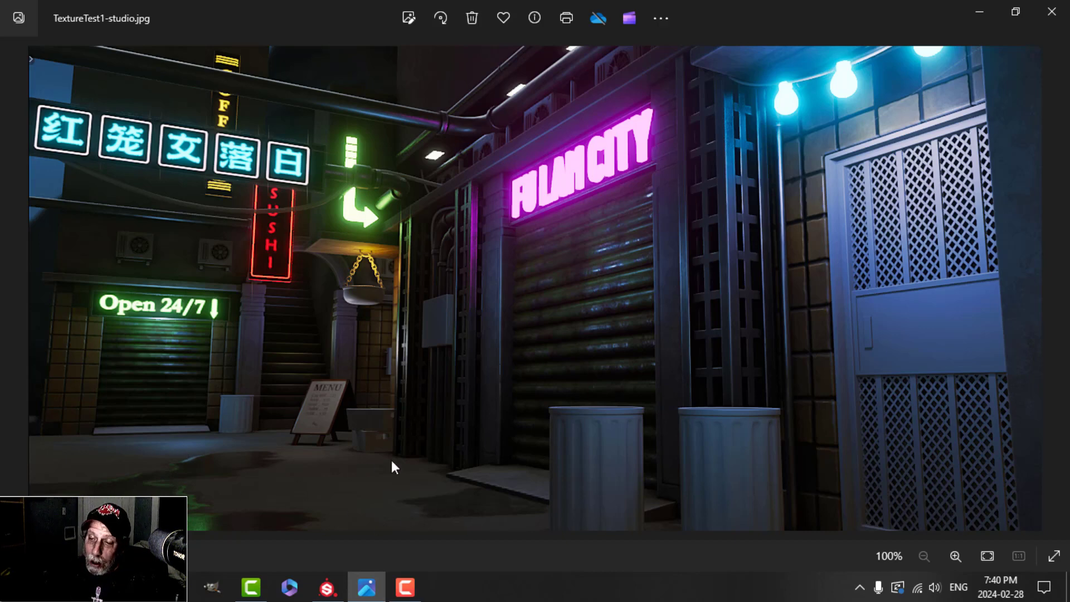
{"action": "left_click", "coordinate": [328, 587]}
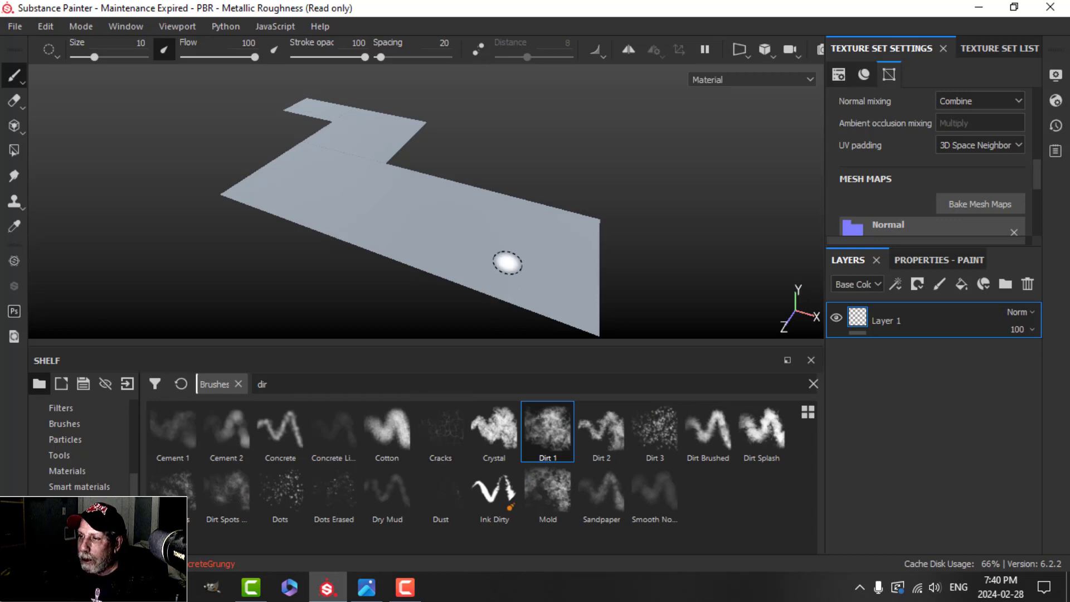
{"action": "left_click_drag", "start_coordinate": [507, 261], "coordinate": [477, 278], "text": "alt"}
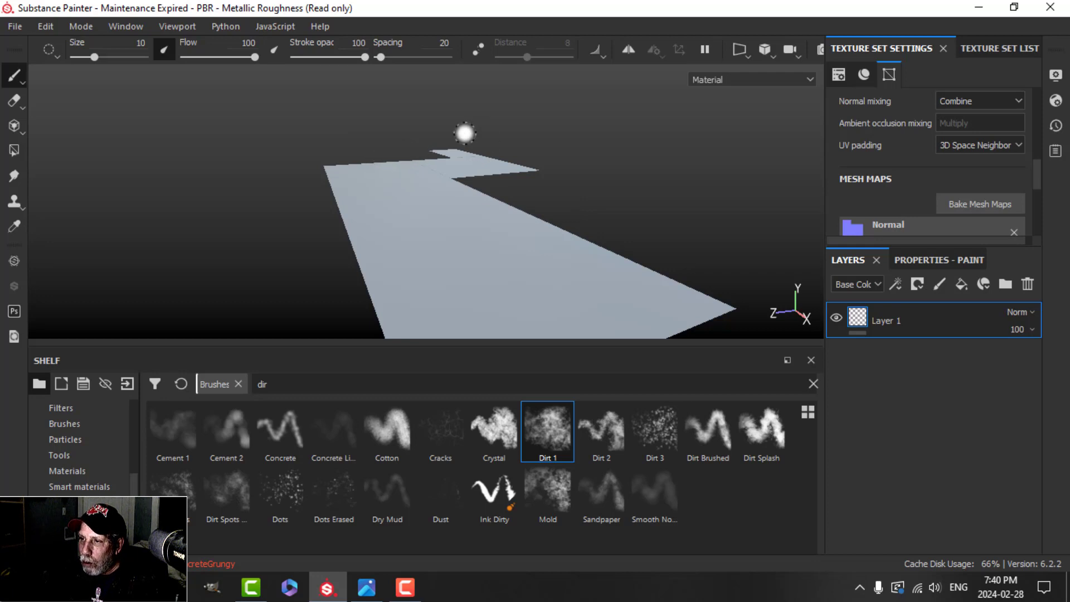
{"action": "scroll", "coordinate": [481, 292], "scroll_direction": "down", "scroll_amount": 2}
{"action": "scroll", "coordinate": [487, 286], "scroll_direction": "up", "scroll_amount": 3}
{"action": "mouse_move", "coordinate": [488, 280]}
{"action": "middle_mouse_down", "text": "alt"}
{"action": "mouse_move", "coordinate": [481, 234]}
{"action": "mouse_move", "coordinate": [442, 204]}
{"action": "middle_mouse_up", "text": "alt"}
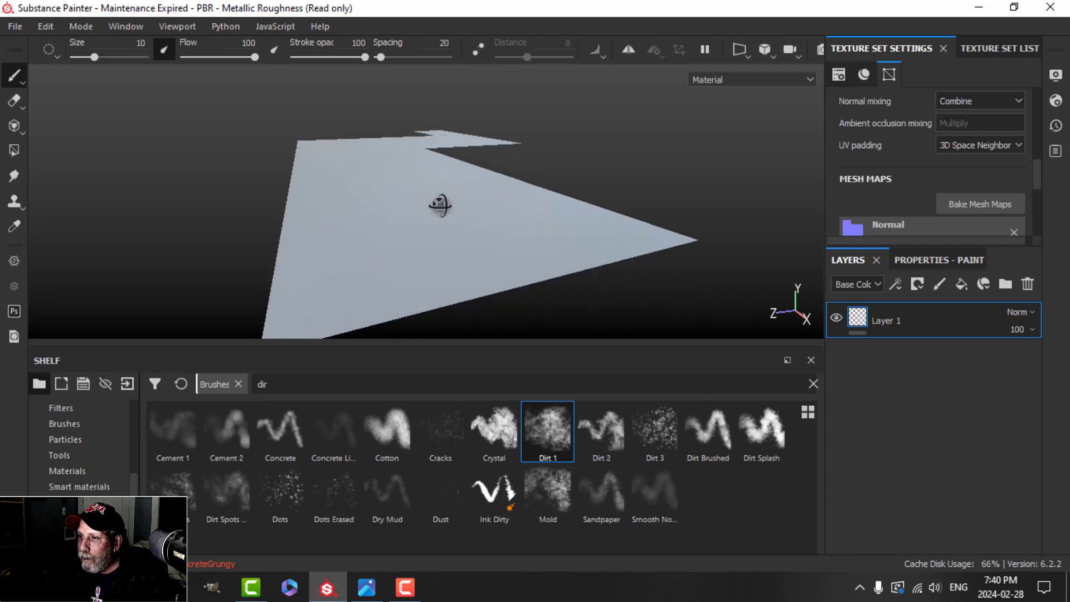
{"action": "left_click_drag", "start_coordinate": [442, 204], "coordinate": [473, 237], "text": "alt"}
{"action": "scroll", "coordinate": [473, 241], "scroll_direction": "down", "scroll_amount": 2}
{"action": "middle_click_drag", "start_coordinate": [473, 243], "coordinate": [500, 290], "text": "alt"}
{"action": "left_click_drag", "start_coordinate": [500, 290], "coordinate": [523, 265], "text": "alt"}
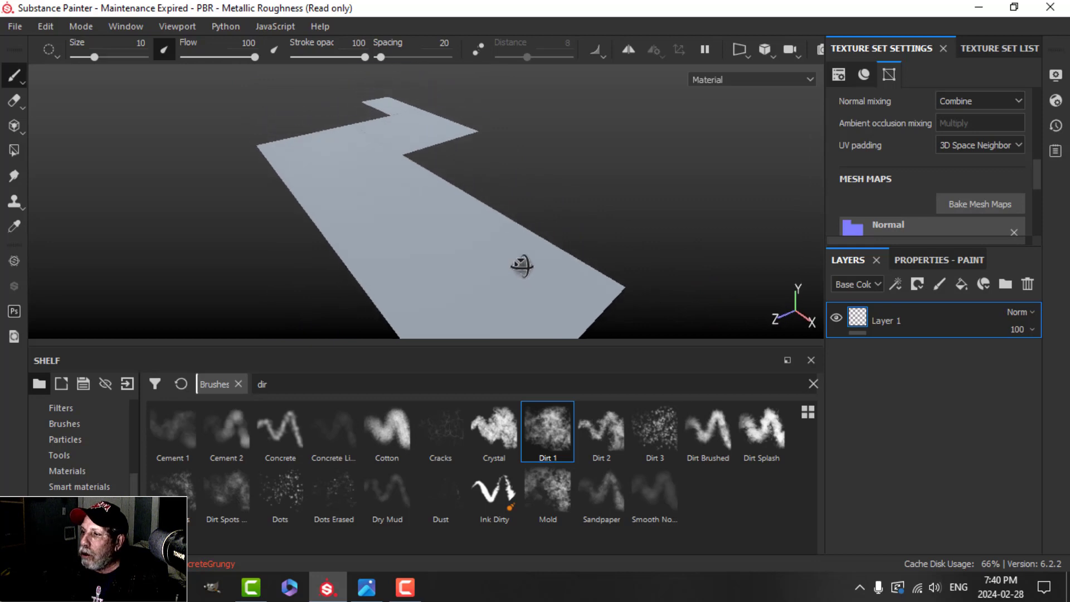
- Delete Layer 1 and search the smart materials for "conc"
{"action": "left_click", "coordinate": [1027, 284]}
{"action": "left_click", "coordinate": [82, 489]}
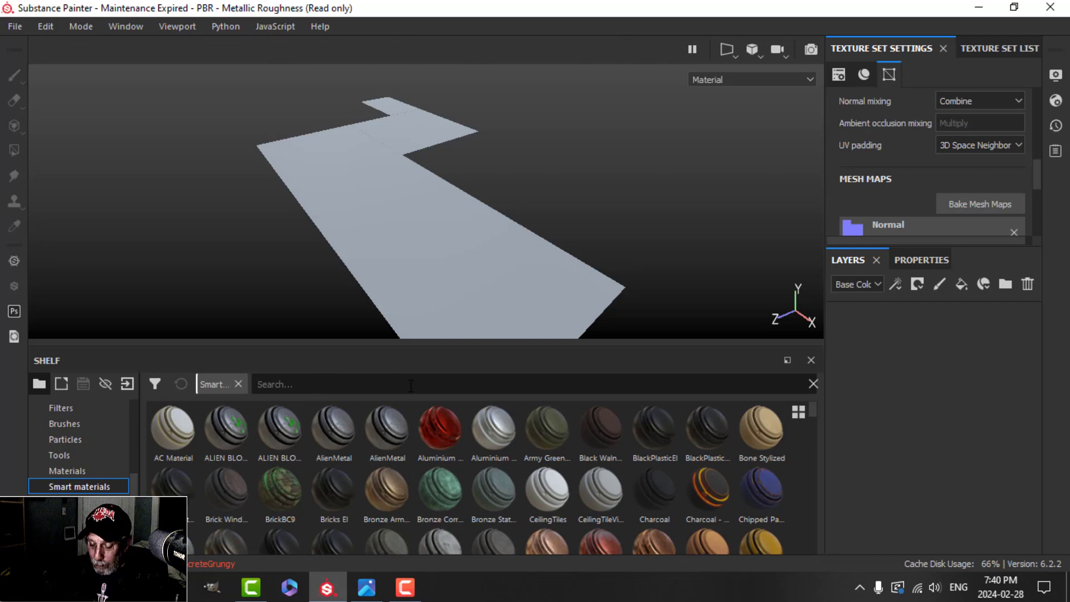
{"action": "type", "text": "con"}
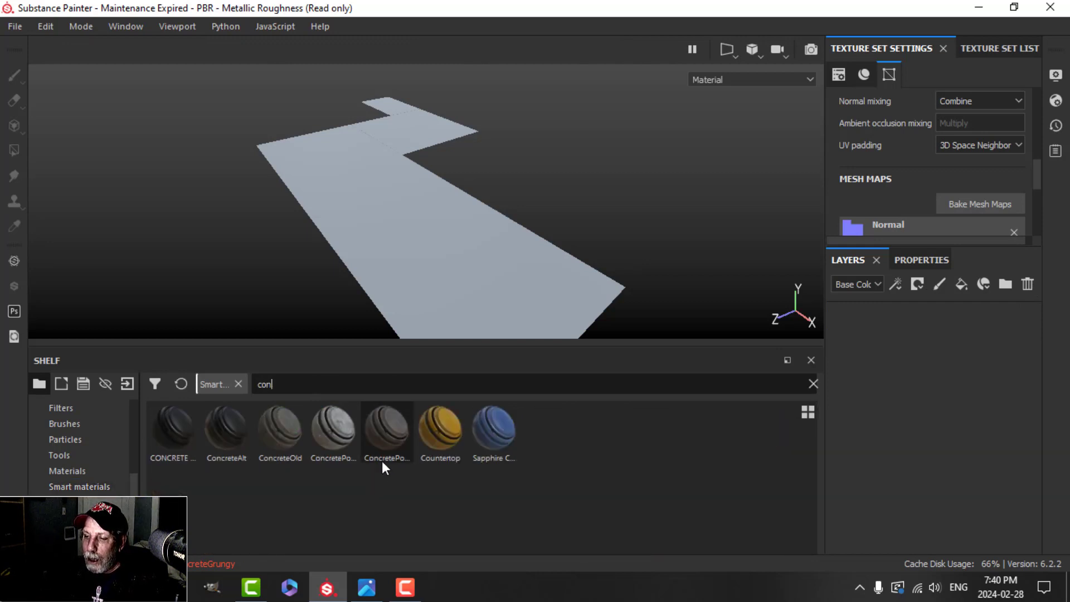
{"action": "left_click", "coordinate": [80, 487]}
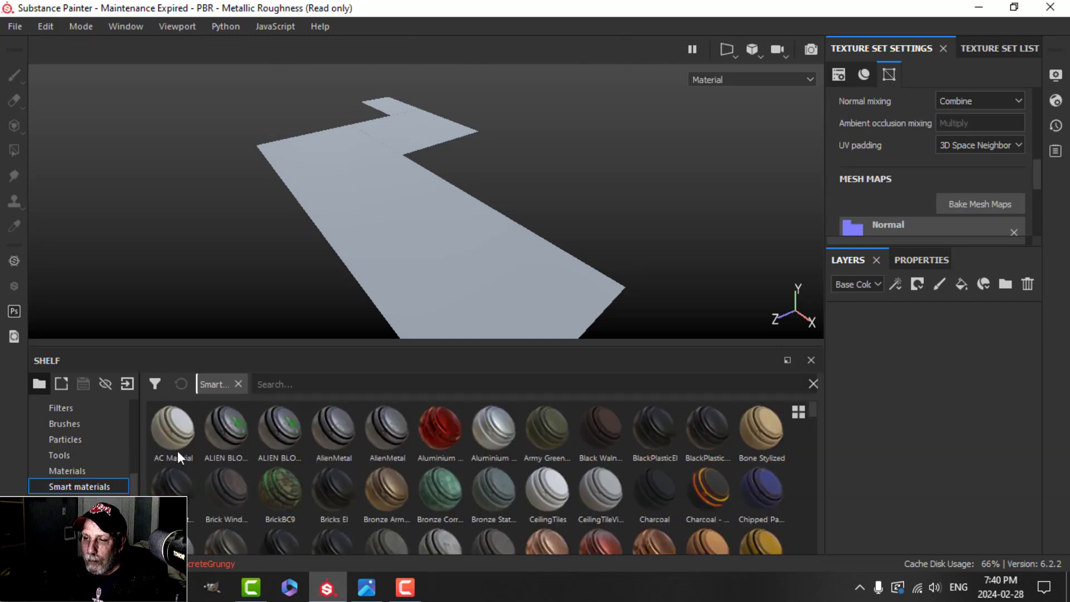
{"action": "left_click", "coordinate": [309, 387]}
{"action": "type", "text": "conc"}
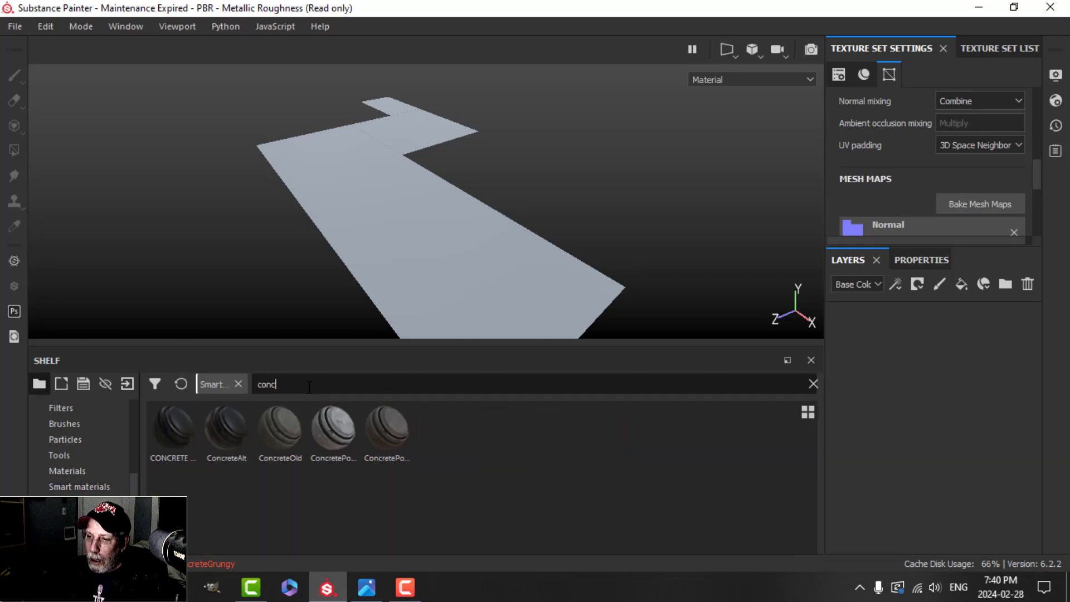
- Search the regular materials for "conc" and apply Concrete Simple to the ground mesh
{"action": "left_click", "coordinate": [81, 469]}
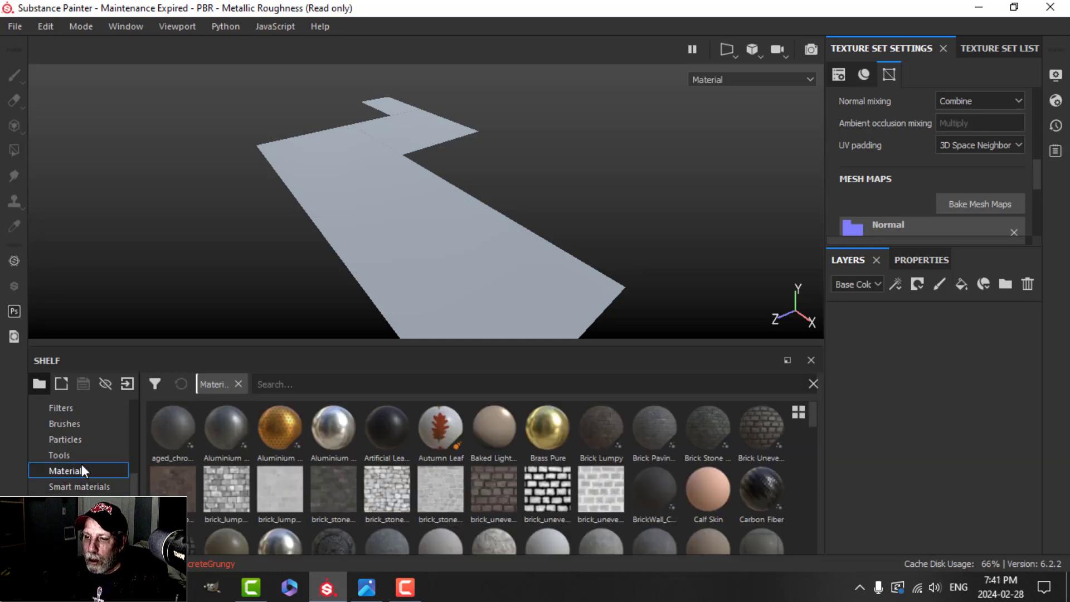
{"action": "left_click", "coordinate": [307, 383]}
{"action": "type", "text": "conc"}
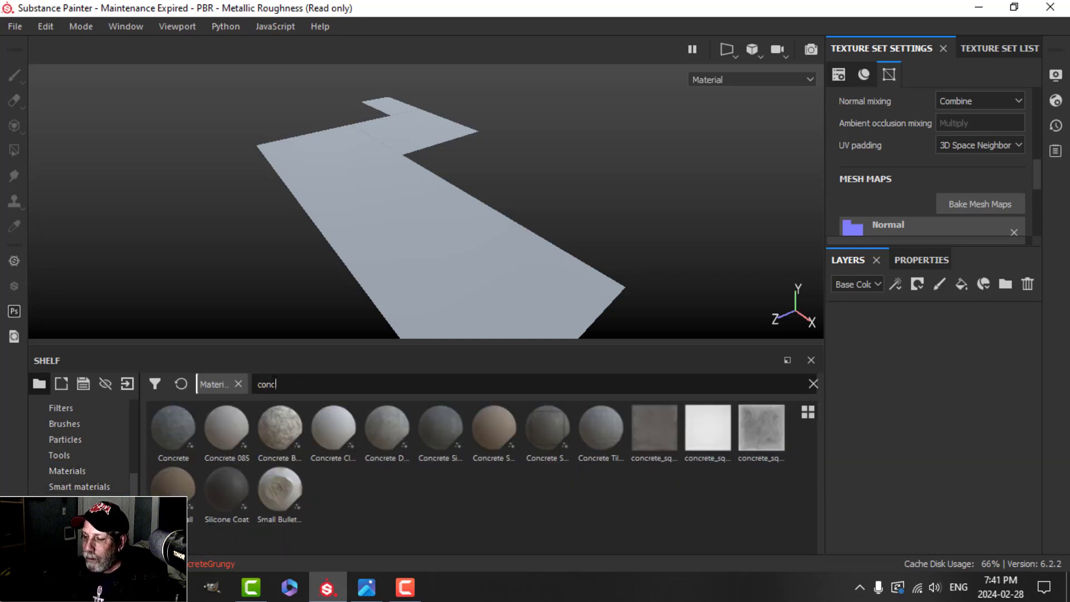
{"action": "mouse_move", "coordinate": [449, 429]}
{"action": "left_click_drag", "start_coordinate": [449, 426], "coordinate": [543, 247]}
{"action": "scroll", "coordinate": [543, 247], "scroll_direction": "up", "scroll_amount": 1}
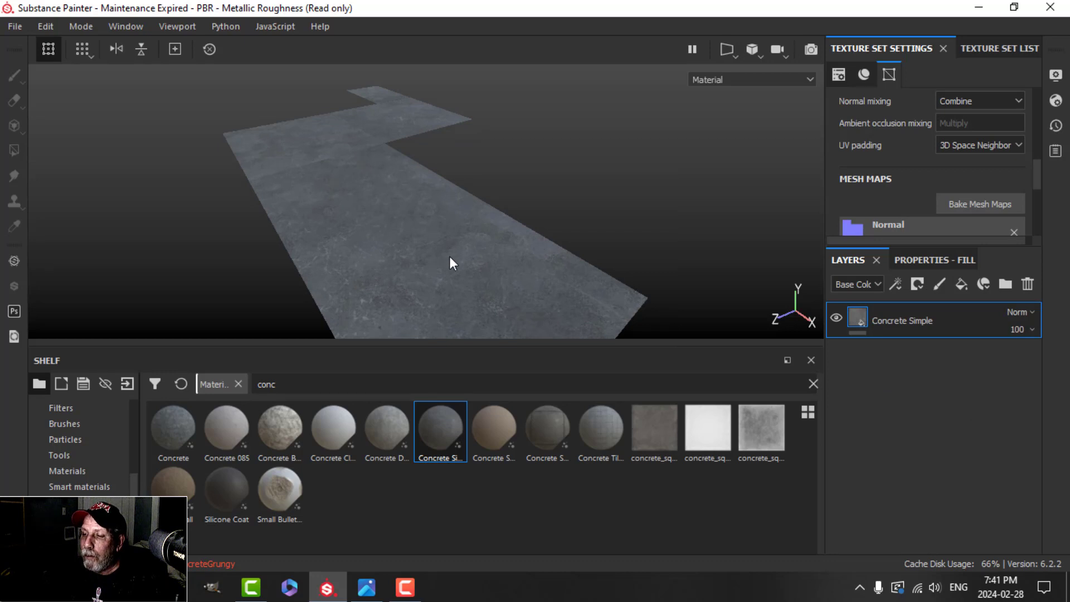
{"action": "left_click_drag", "start_coordinate": [437, 251], "coordinate": [415, 232], "text": "alt"}
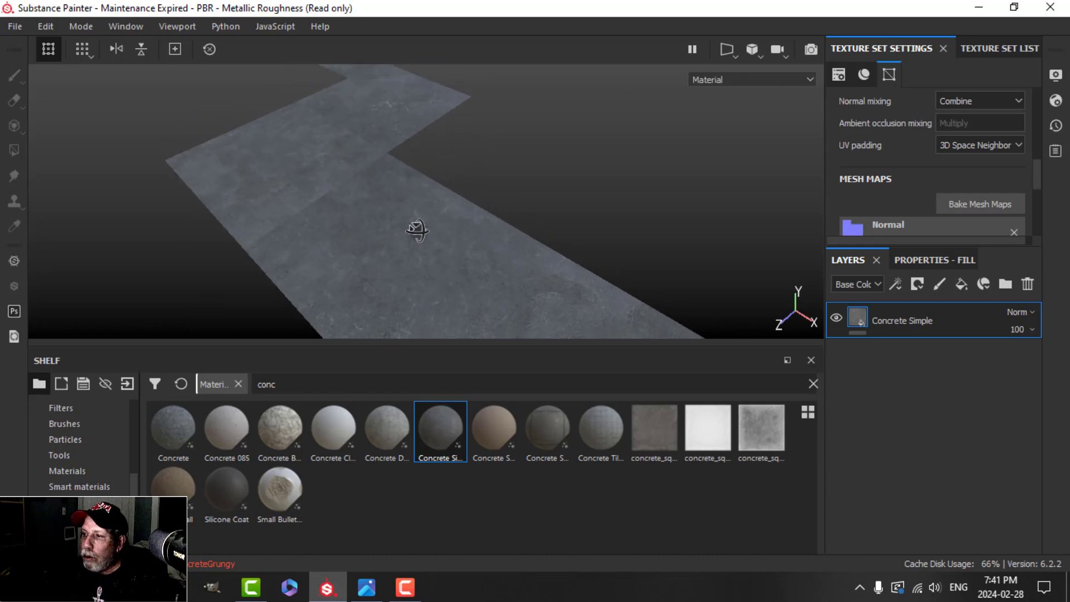
- Change the Concrete Simple fill to Tri-planar projection and show the texture set's general properties
{"action": "left_click", "coordinate": [922, 260]}
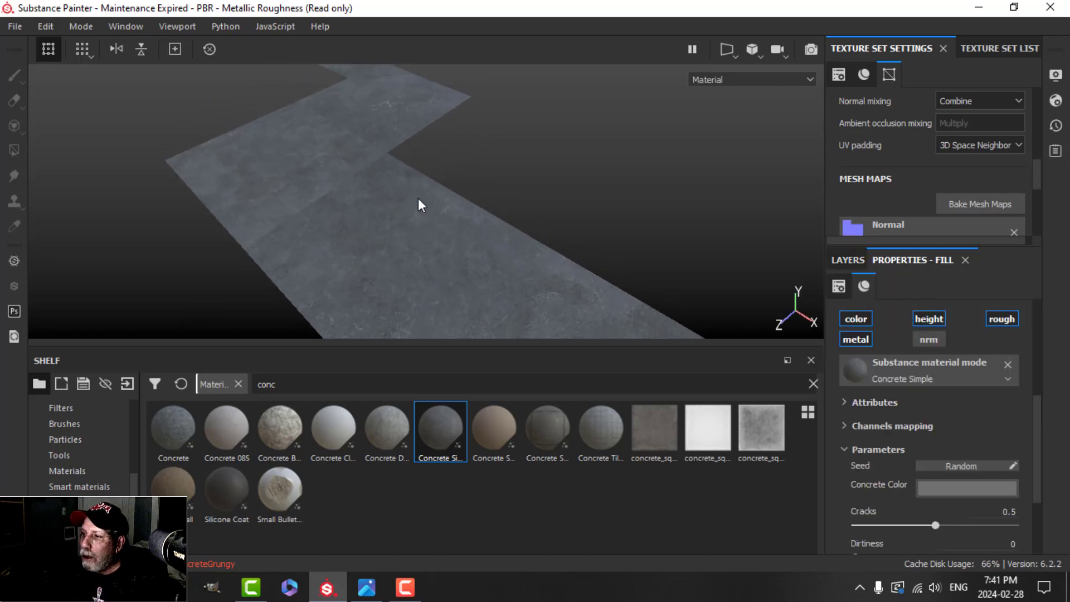
{"action": "scroll", "coordinate": [904, 353], "scroll_direction": "up", "scroll_amount": 5}
{"action": "left_click", "coordinate": [918, 341]}
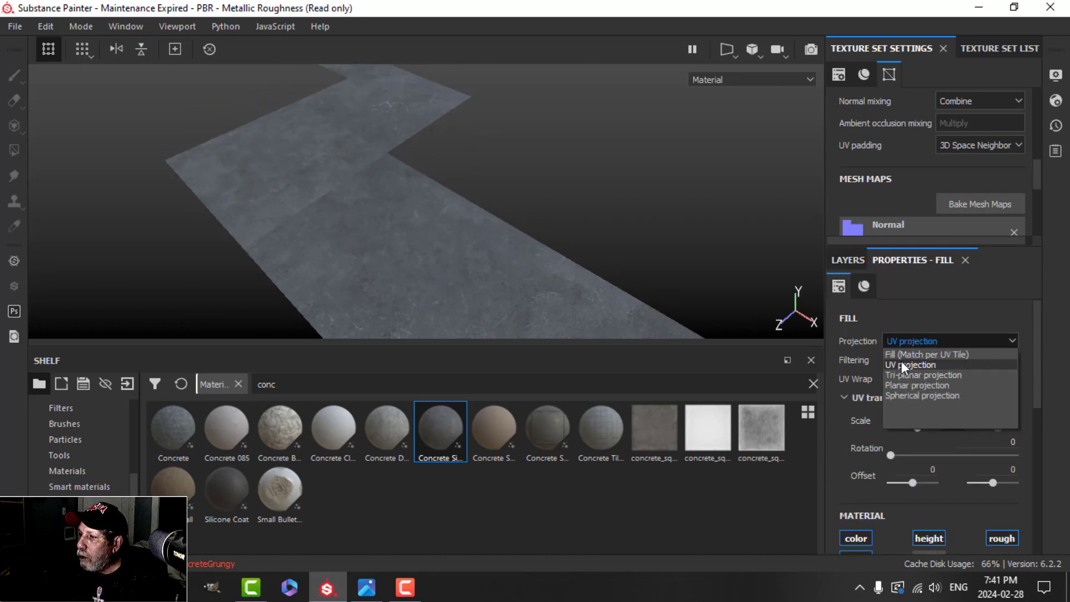
{"action": "left_click", "coordinate": [904, 370]}
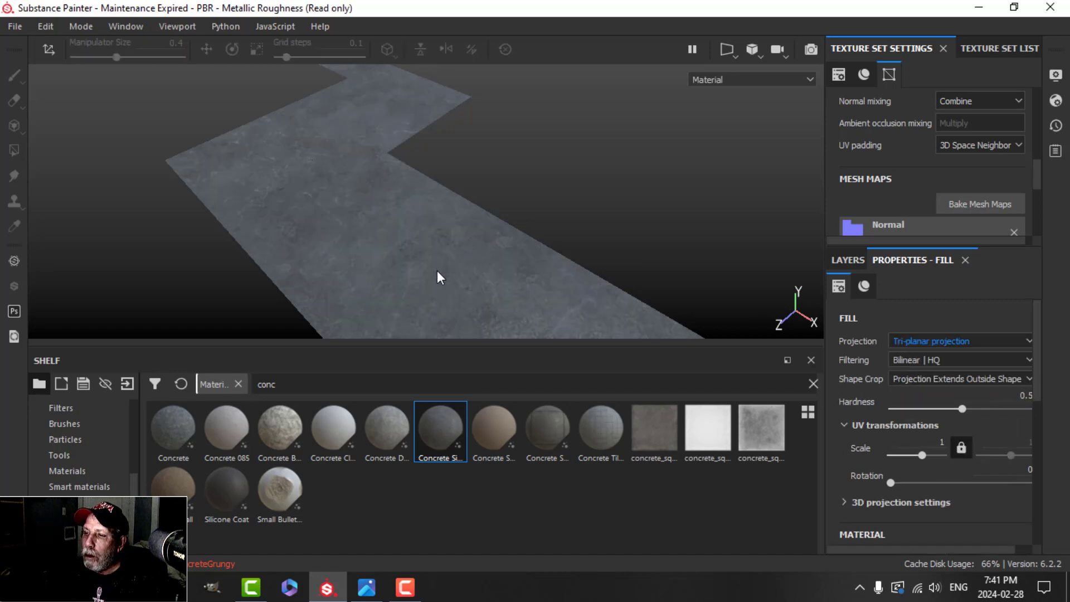
{"action": "left_click_drag", "start_coordinate": [438, 272], "coordinate": [467, 287], "text": "alt"}
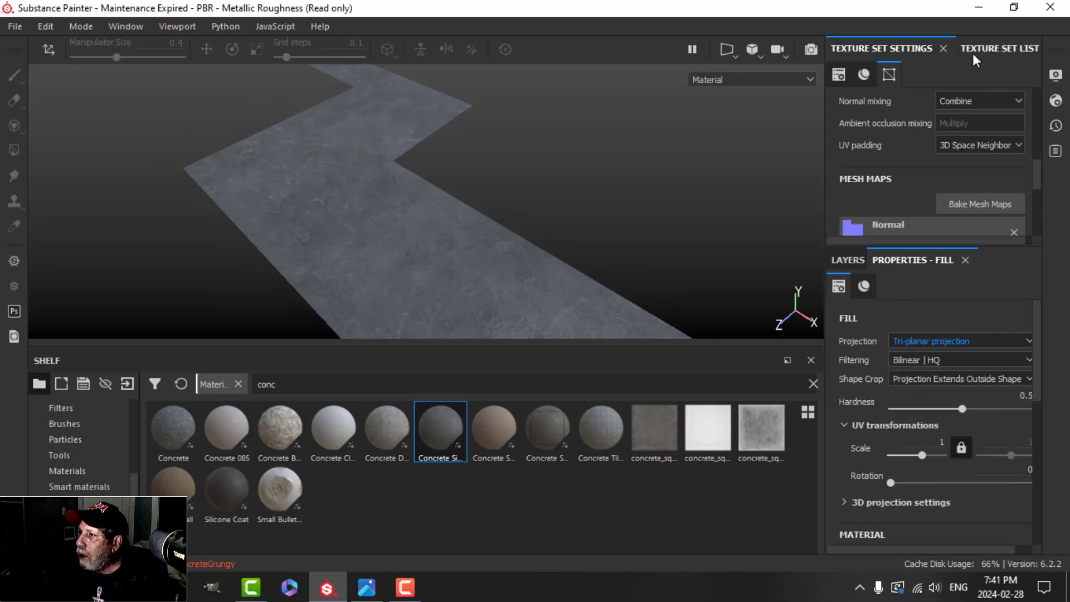
{"action": "left_click", "coordinate": [864, 75]}
{"action": "left_click", "coordinate": [838, 74]}
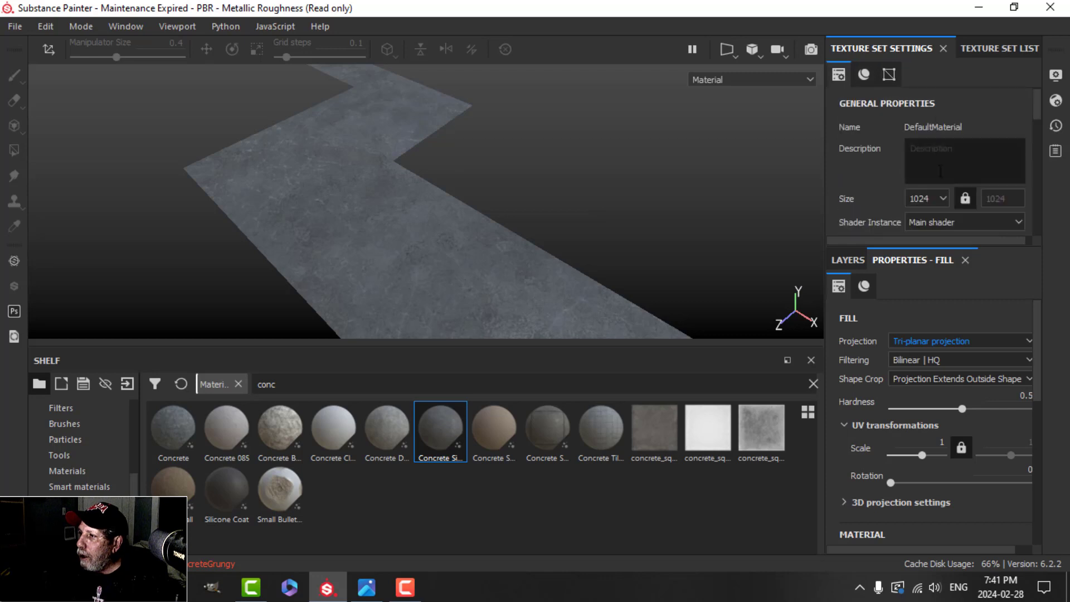
{"action": "left_click_drag", "start_coordinate": [573, 227], "coordinate": [468, 217], "text": "alt"}
- Darken the Concrete Color of the Concrete Simple fill to a value of 0.347
{"action": "scroll", "coordinate": [975, 456], "scroll_direction": "down", "scroll_amount": 3}
{"action": "scroll", "coordinate": [974, 453], "scroll_direction": "down", "scroll_amount": 3}
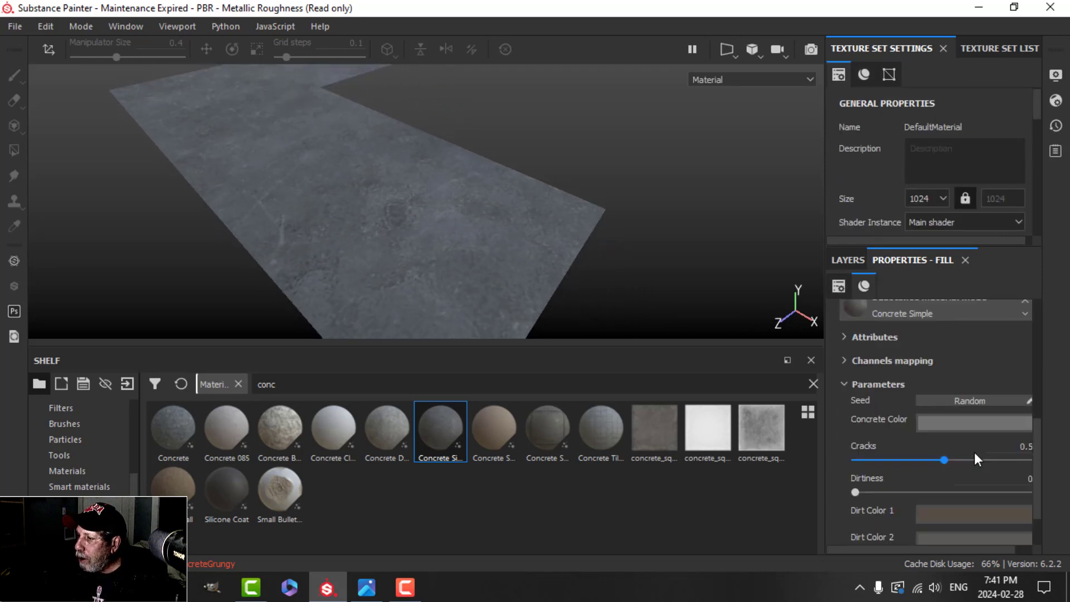
{"action": "left_click", "coordinate": [967, 422]}
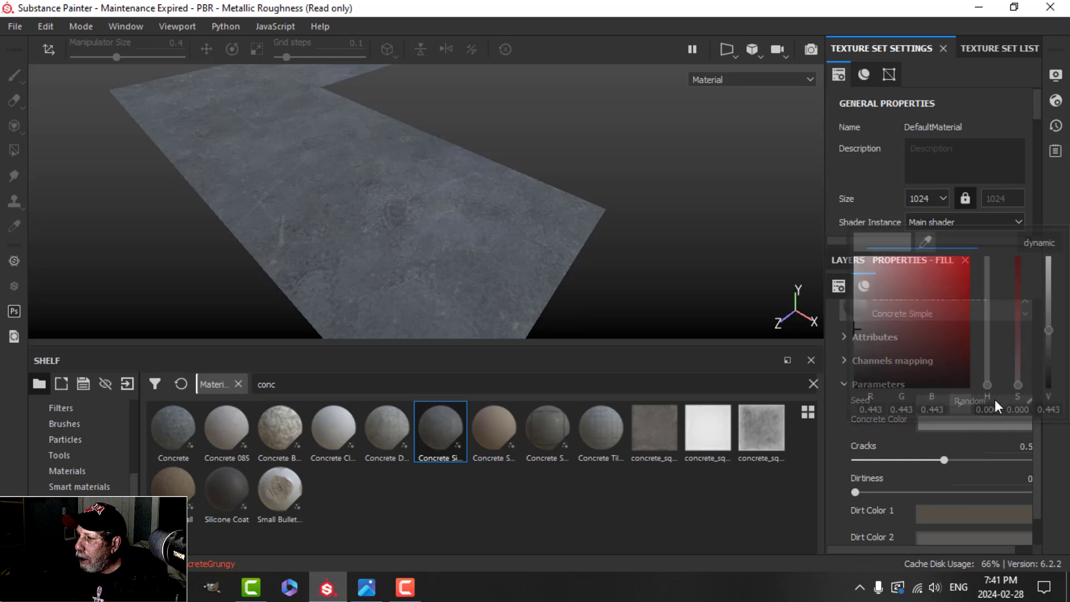
{"action": "left_click", "coordinate": [1049, 342]}
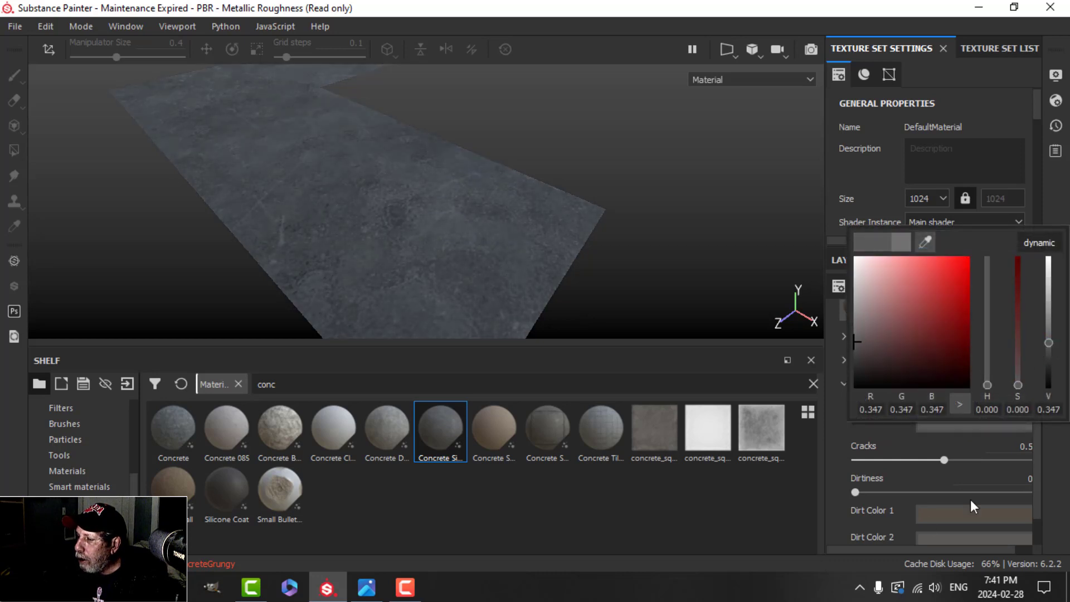
- Set the Concrete Simple fill's Cracks to 0.26 and Dirtiness to 0.13
{"action": "left_click", "coordinate": [901, 460]}
{"action": "left_click", "coordinate": [901, 459]}
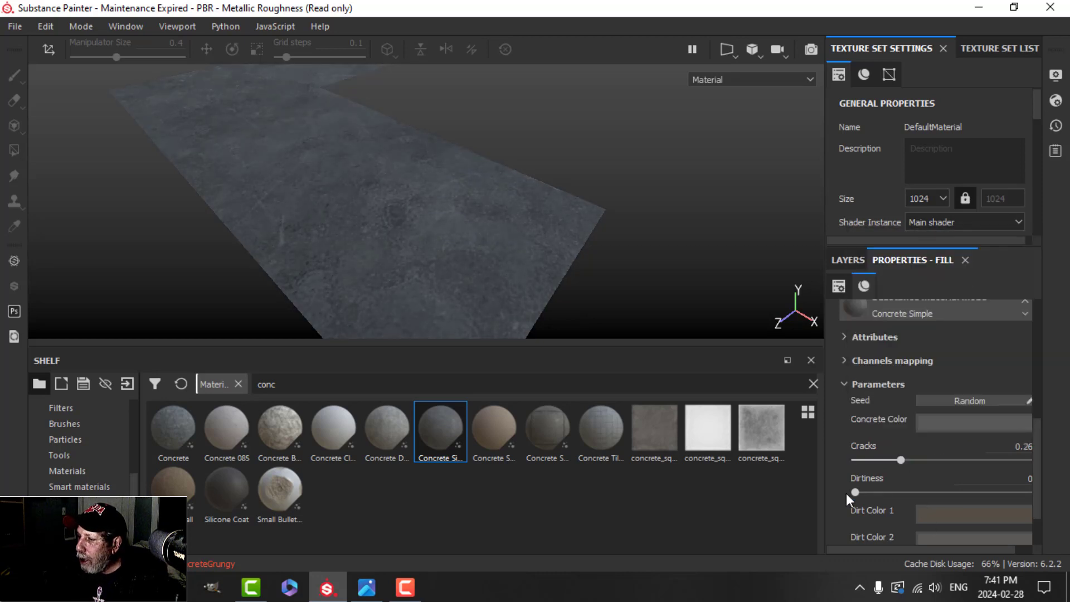
{"action": "left_click_drag", "start_coordinate": [857, 492], "coordinate": [879, 492]}
{"action": "left_click_drag", "start_coordinate": [533, 220], "coordinate": [508, 231], "text": "alt"}
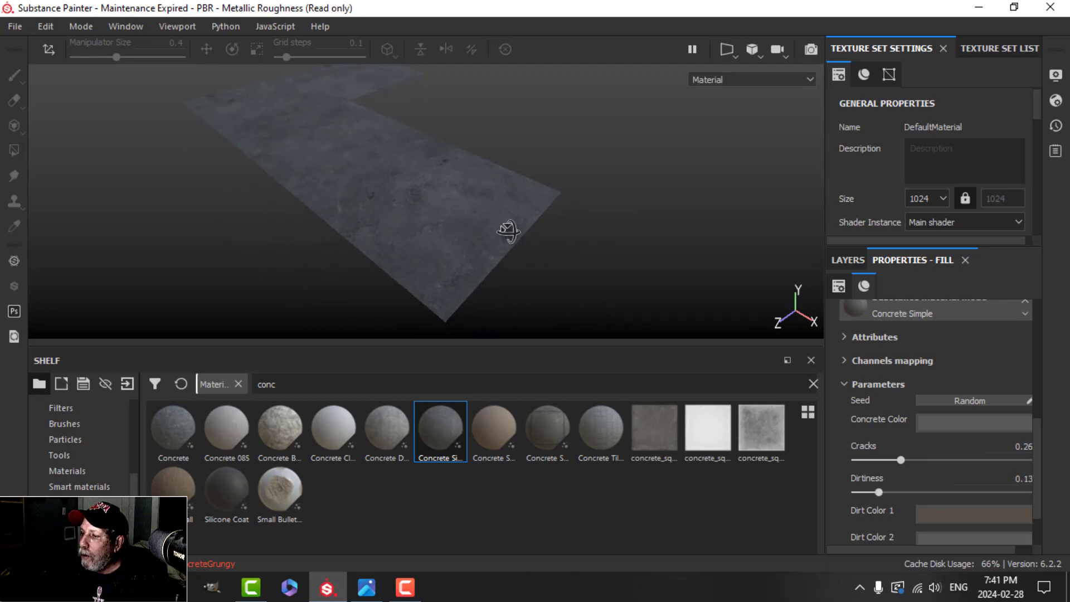
{"action": "scroll", "coordinate": [969, 429], "scroll_direction": "down", "scroll_amount": 2}
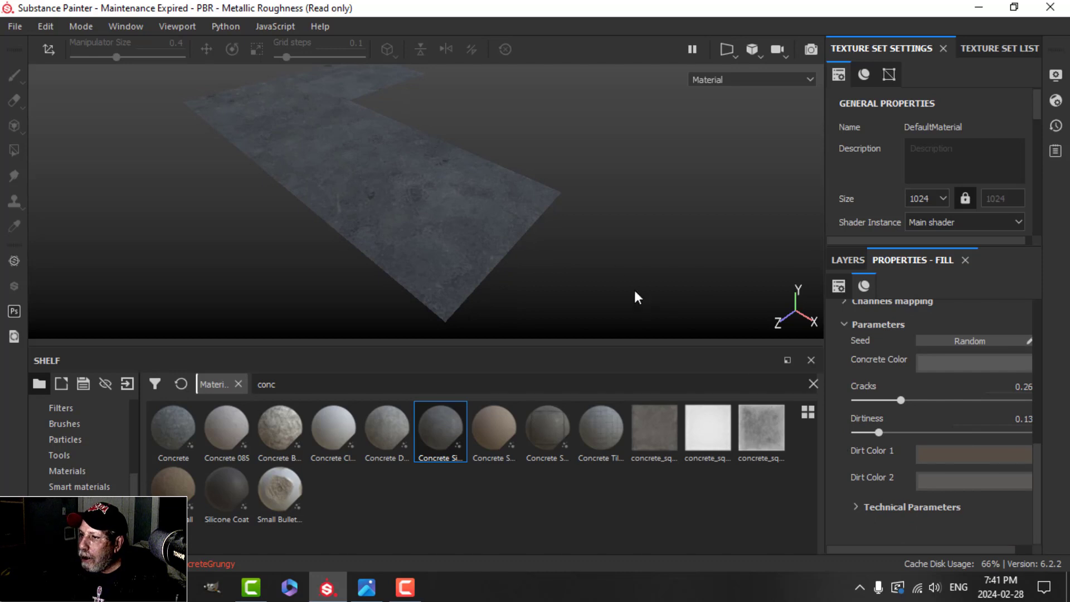
{"action": "scroll", "coordinate": [532, 238], "scroll_direction": "down", "scroll_amount": 2}
{"action": "scroll", "coordinate": [535, 238], "scroll_direction": "up", "scroll_amount": 3}
{"action": "left_click_drag", "start_coordinate": [535, 238], "coordinate": [540, 235], "text": "alt"}
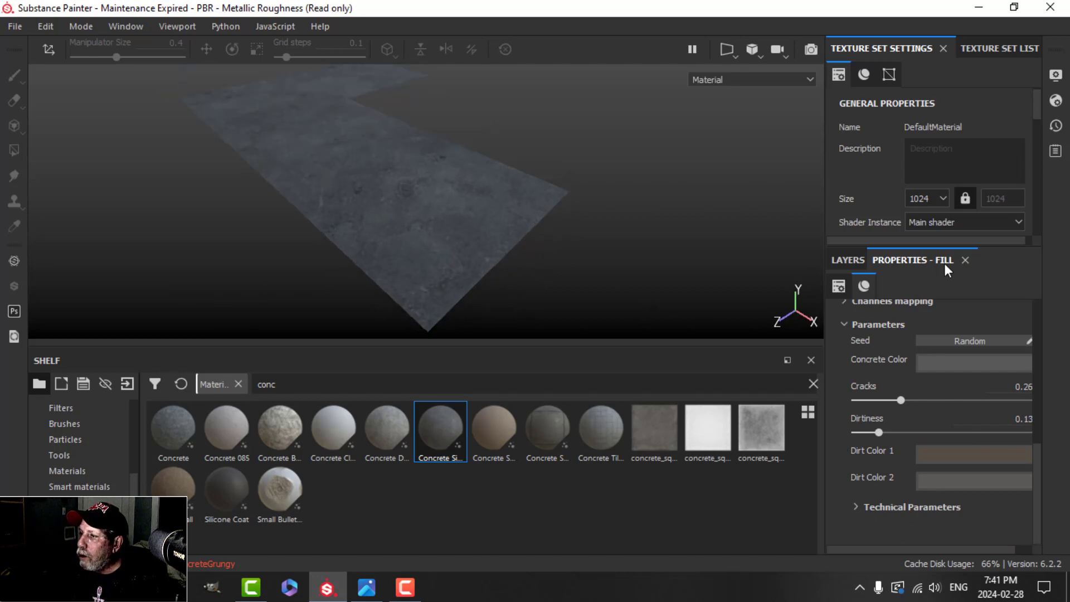
- Add the Concrete 085 material as a layer beneath Concrete Simple
{"action": "left_click", "coordinate": [857, 256]}
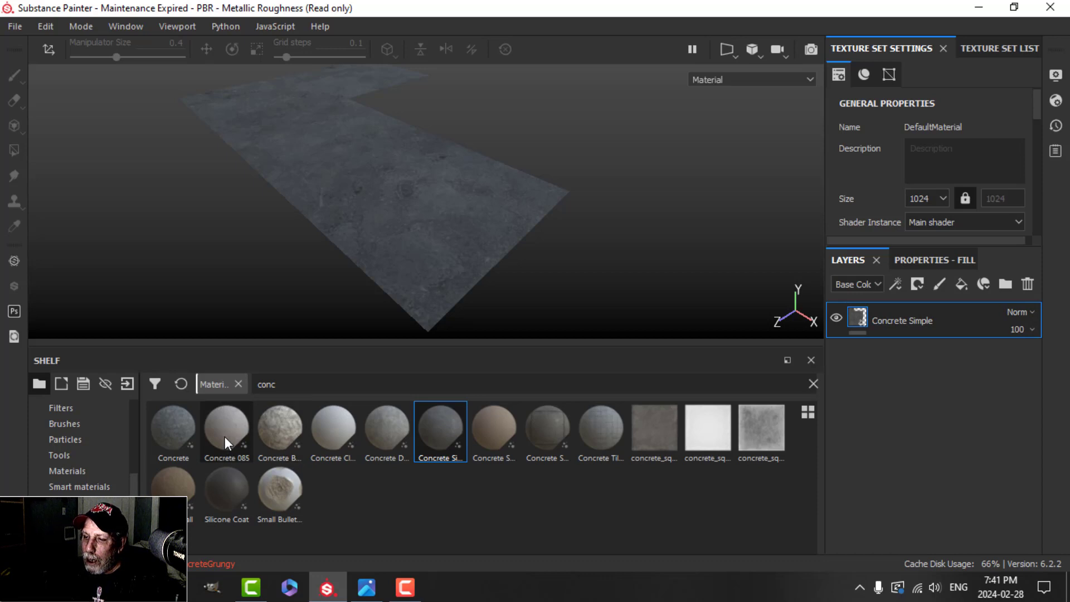
{"action": "mouse_move", "coordinate": [226, 437]}
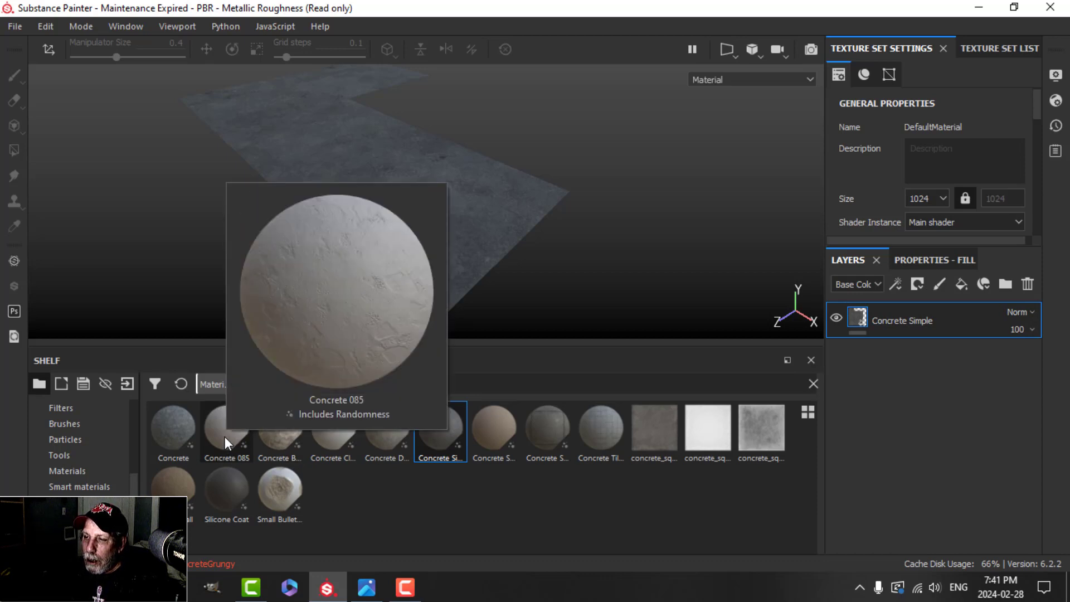
{"action": "left_click_drag", "start_coordinate": [225, 436], "coordinate": [913, 359]}
{"action": "scroll", "coordinate": [493, 237], "scroll_direction": "up", "scroll_amount": 3}
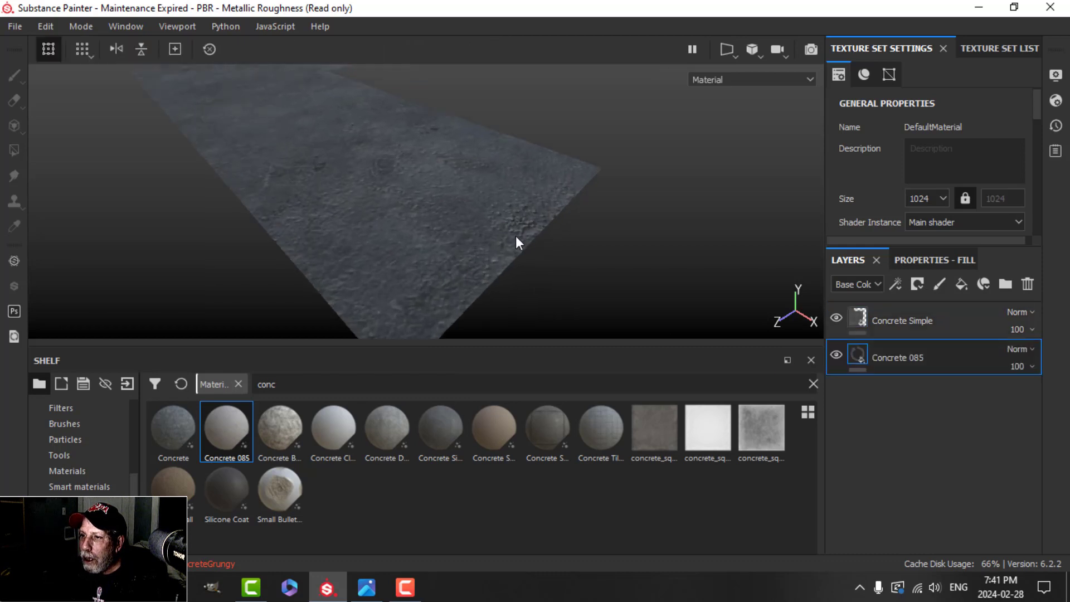
{"action": "left_click_drag", "start_coordinate": [503, 249], "coordinate": [523, 241], "text": "alt"}
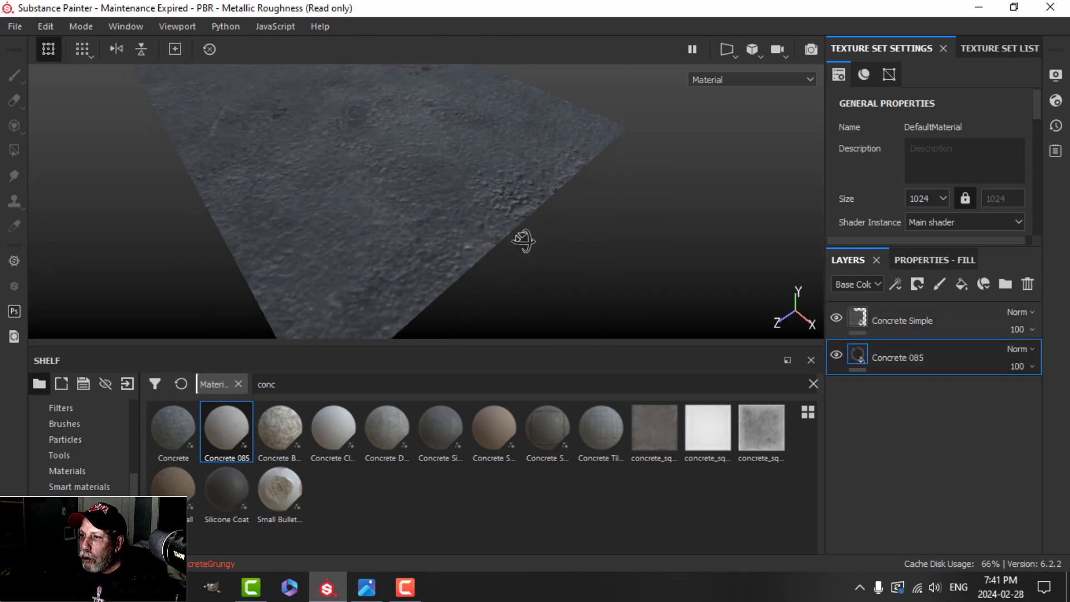
- Switch the Concrete 085 fill's Normal Format to OpenGL and set its Normal Intensity to 0.2
{"action": "left_click", "coordinate": [934, 261]}
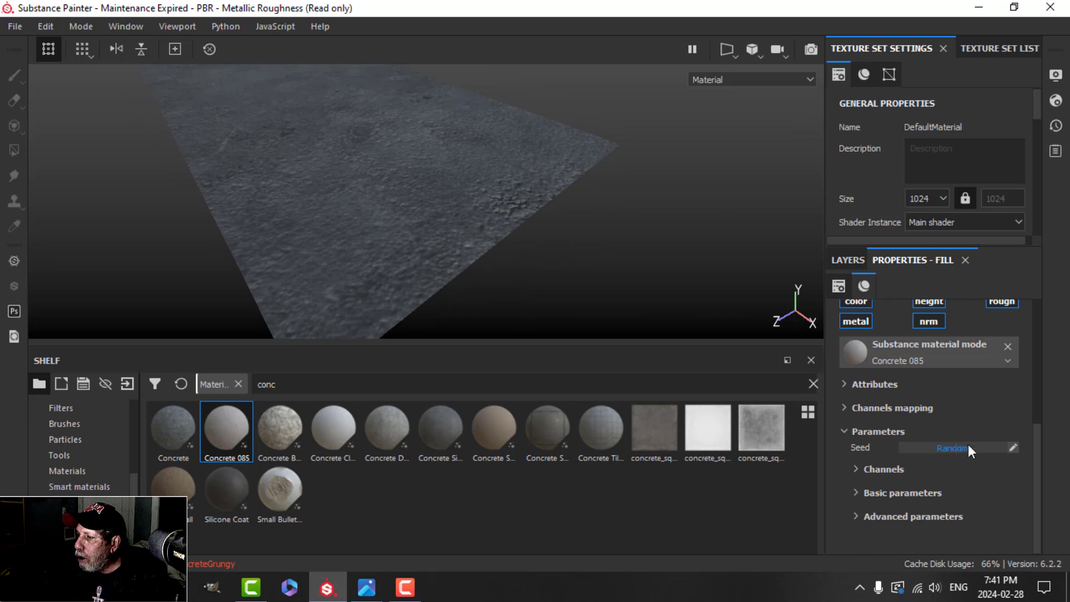
{"action": "left_click", "coordinate": [860, 493]}
{"action": "scroll", "coordinate": [948, 487], "scroll_direction": "down", "scroll_amount": 5}
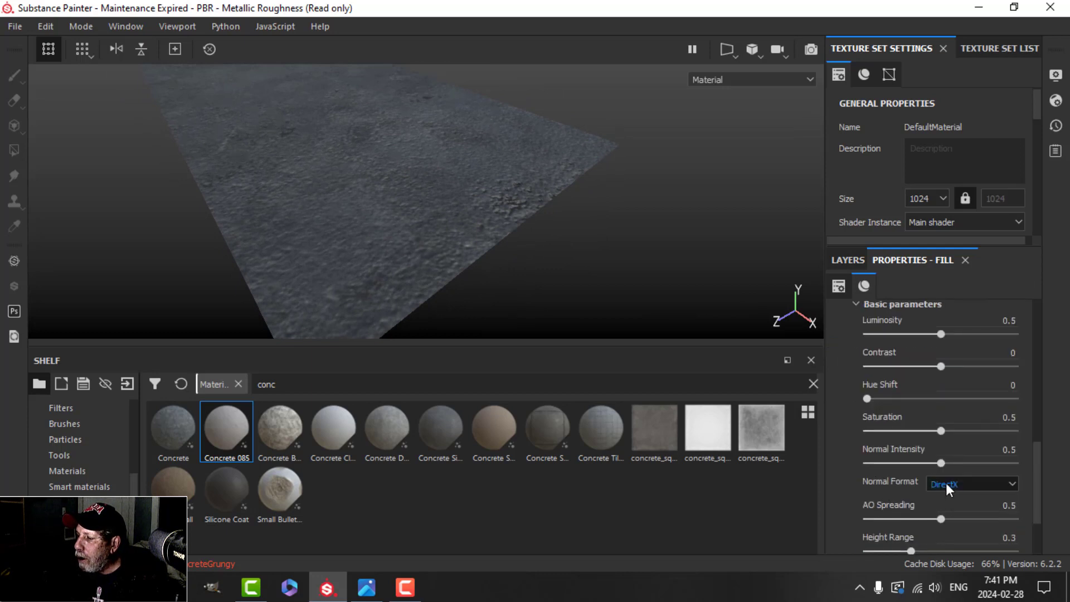
{"action": "left_click", "coordinate": [972, 393]}
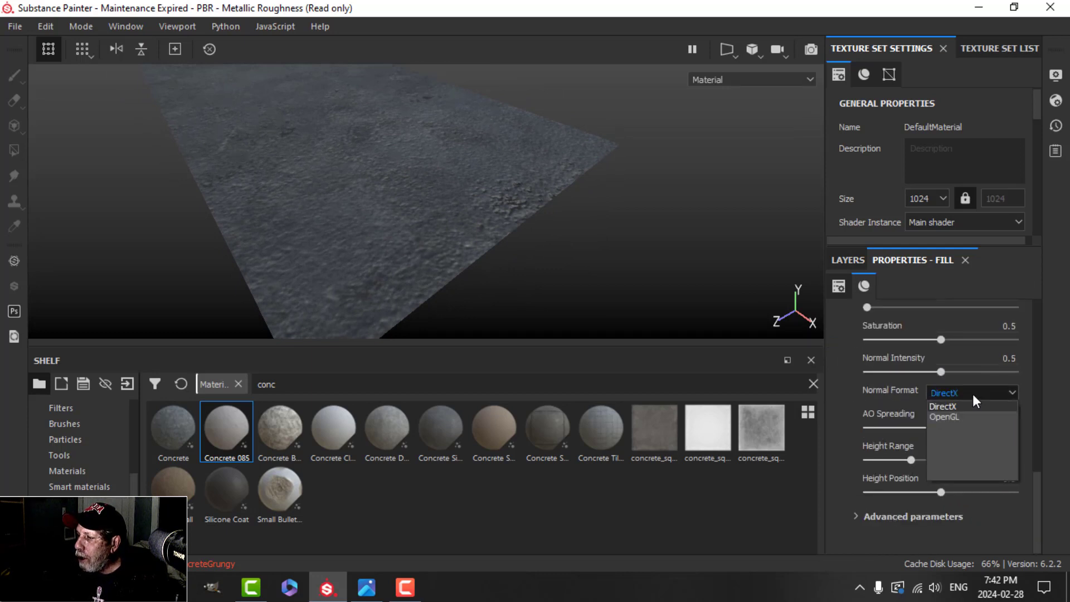
{"action": "left_click", "coordinate": [948, 419]}
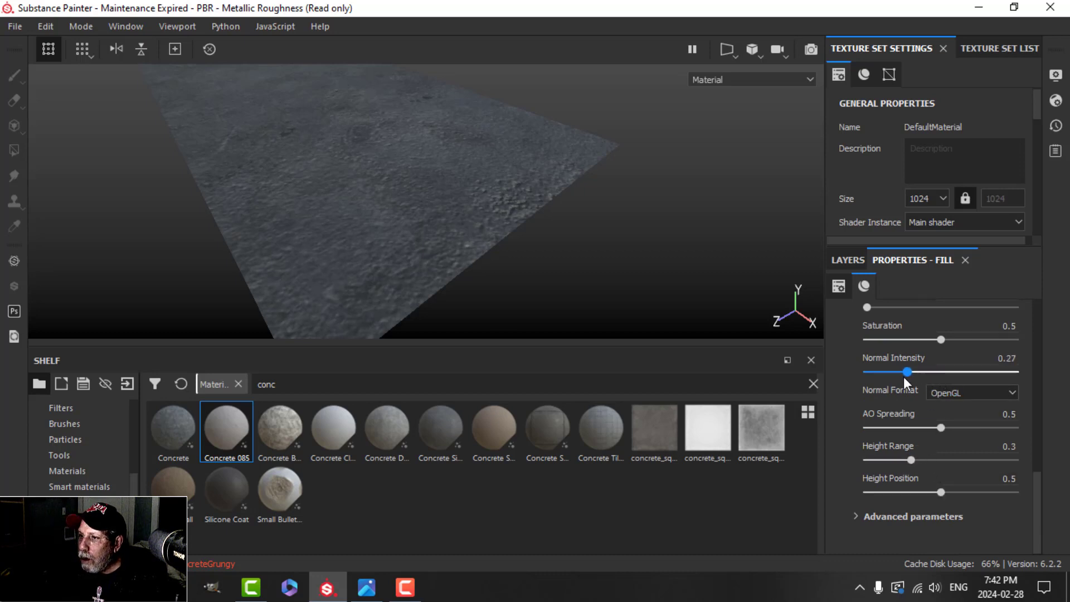
{"action": "left_click_drag", "start_coordinate": [891, 377], "coordinate": [896, 375]}
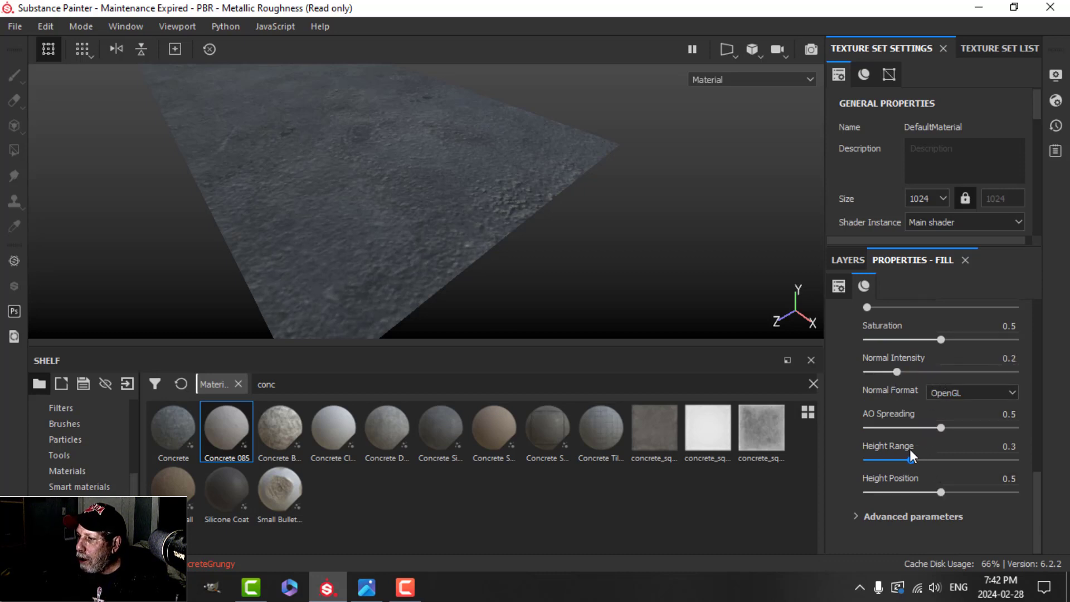
- Set the Concrete 085 fill's Height Range to 0.09, Height Position to 0.32 and Saturation to 0.47
{"action": "left_click_drag", "start_coordinate": [909, 452], "coordinate": [891, 456]}
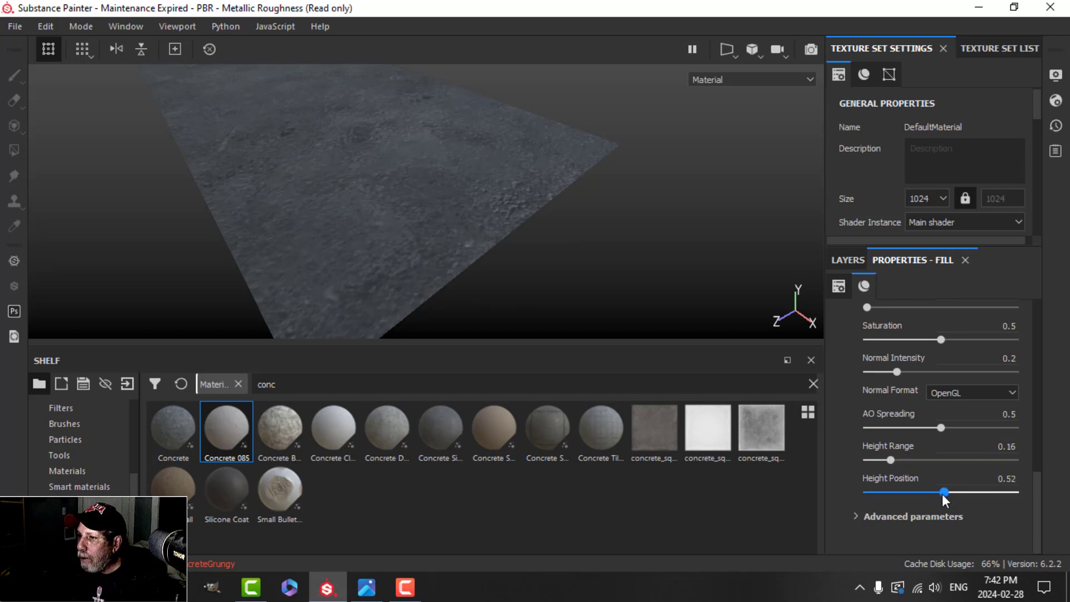
{"action": "left_click_drag", "start_coordinate": [905, 491], "coordinate": [914, 492]}
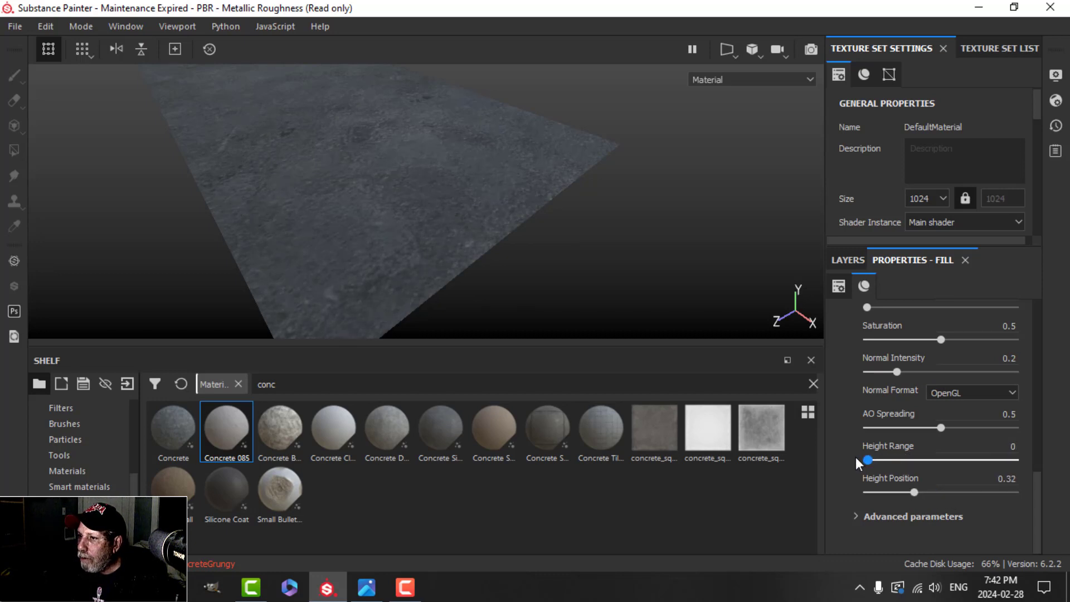
{"action": "left_click_drag", "start_coordinate": [855, 457], "coordinate": [878, 457]}
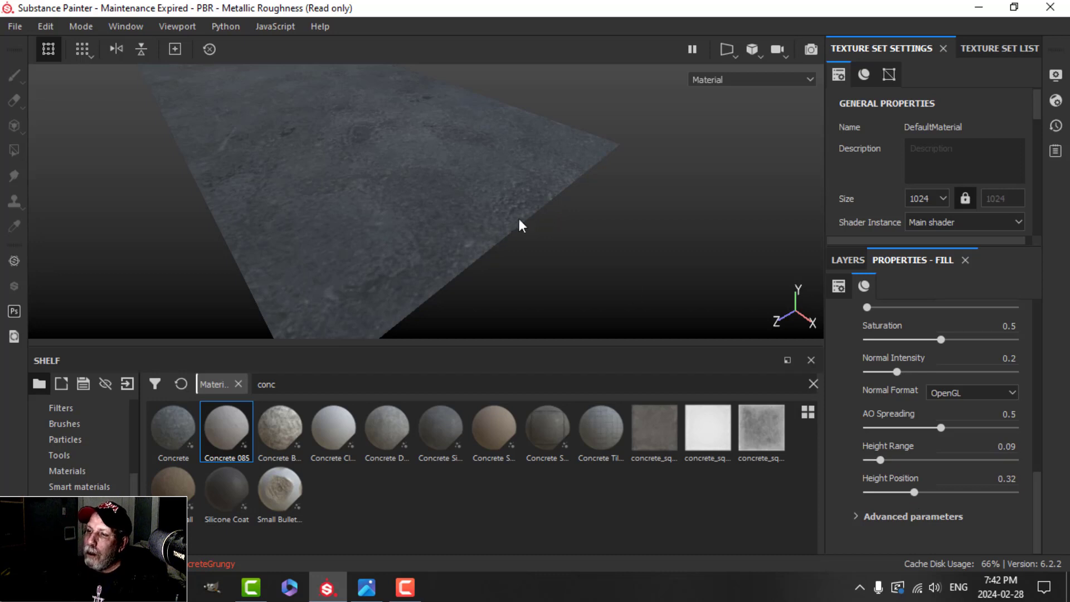
{"action": "left_click_drag", "start_coordinate": [520, 225], "coordinate": [459, 270], "text": "alt"}
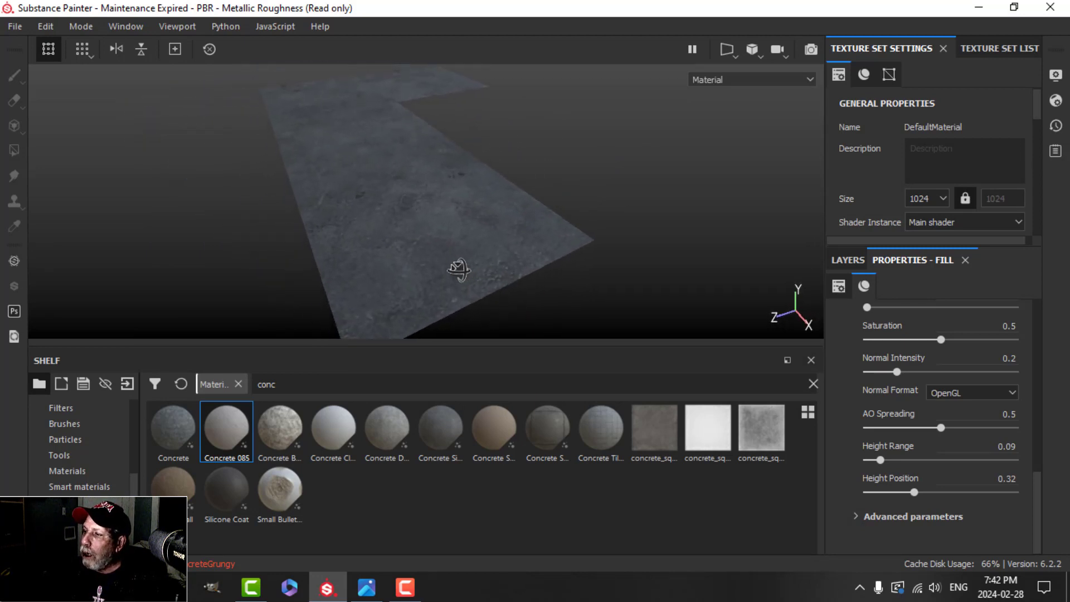
{"action": "left_click_drag", "start_coordinate": [941, 339], "coordinate": [936, 339]}
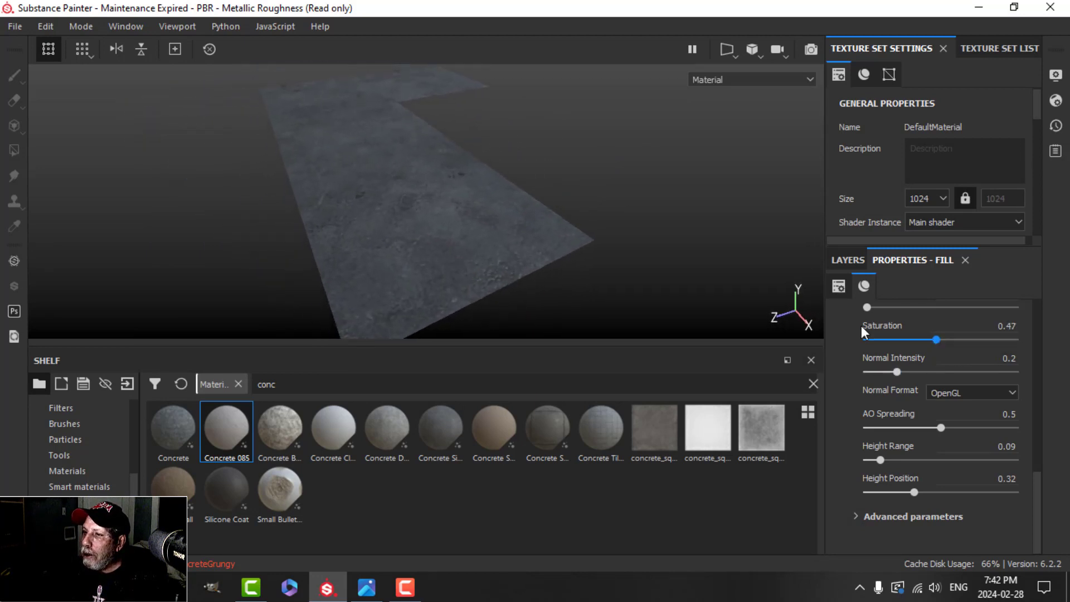
{"action": "mouse_move", "coordinate": [442, 256]}
{"action": "left_mouse_down", "text": "alt"}
{"action": "mouse_move", "coordinate": [454, 220]}
{"action": "mouse_move", "coordinate": [483, 239]}
{"action": "mouse_move", "coordinate": [468, 248]}
{"action": "mouse_move", "coordinate": [480, 258]}
{"action": "mouse_move", "coordinate": [446, 246]}
{"action": "mouse_move", "coordinate": [397, 272]}
{"action": "mouse_move", "coordinate": [429, 242]}
{"action": "mouse_move", "coordinate": [446, 244]}
{"action": "left_mouse_up", "text": "alt"}
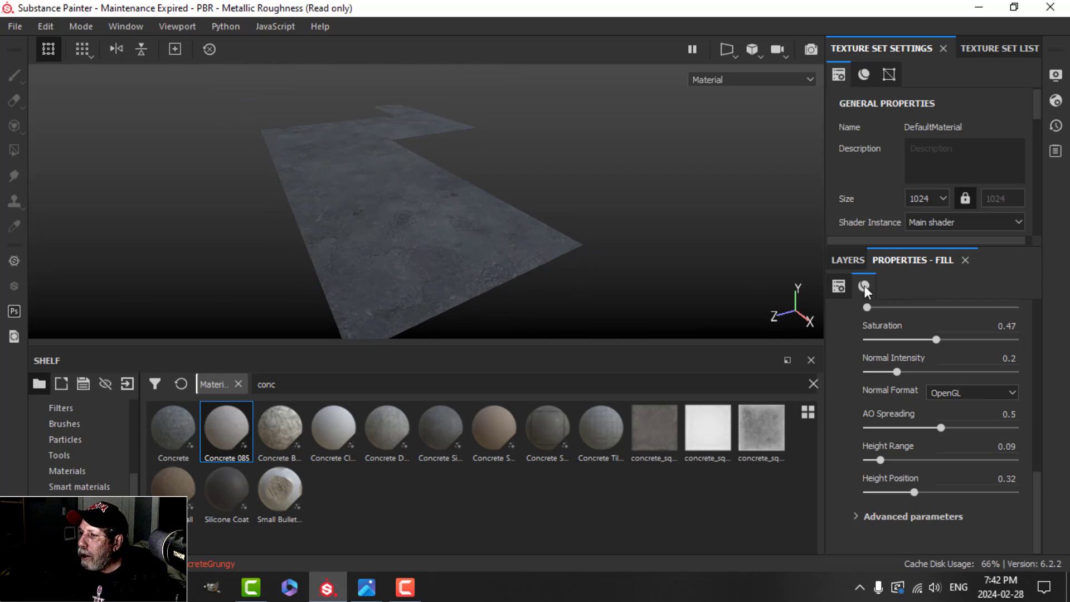
- Set the Concrete Simple fill's UV scale to 2 and inspect the ground surface under different lighting directions
{"action": "scroll", "coordinate": [908, 331], "scroll_direction": "up", "scroll_amount": 10}
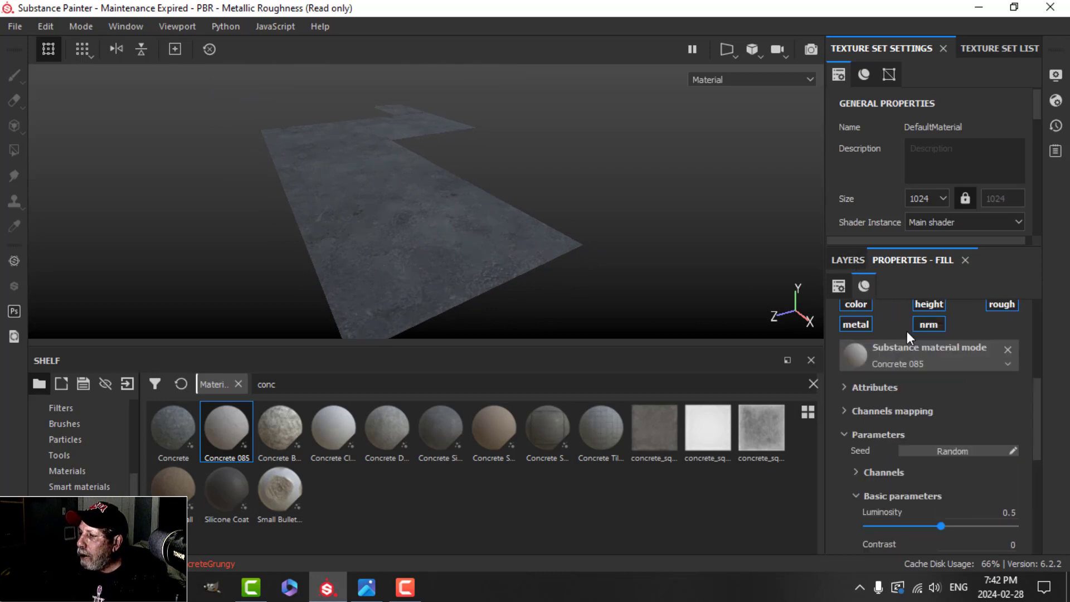
{"action": "left_click", "coordinate": [854, 262]}
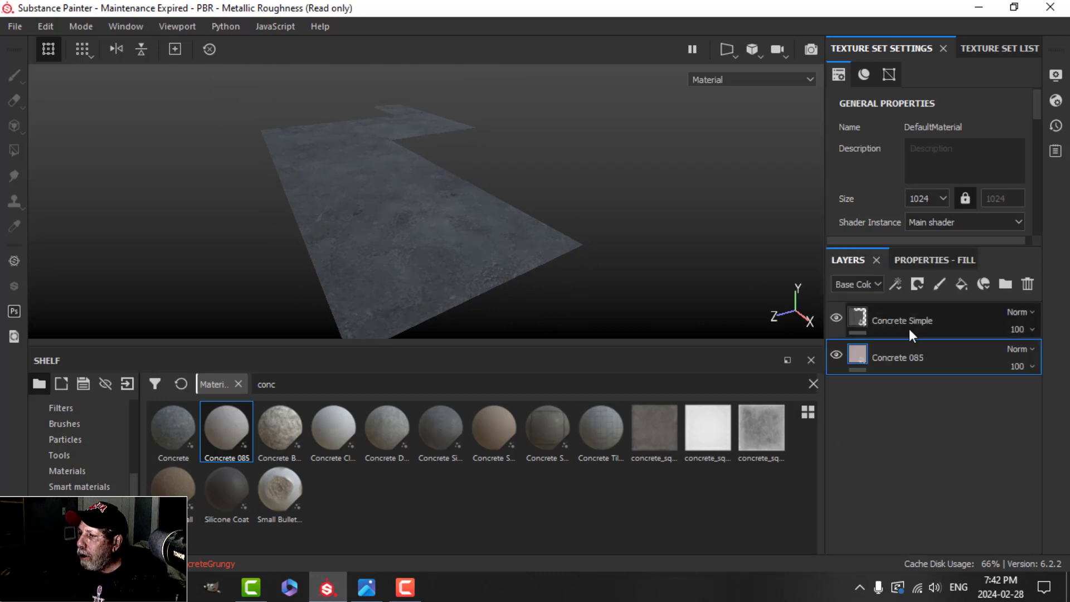
{"action": "left_click", "coordinate": [928, 266]}
{"action": "left_click", "coordinate": [928, 351]}
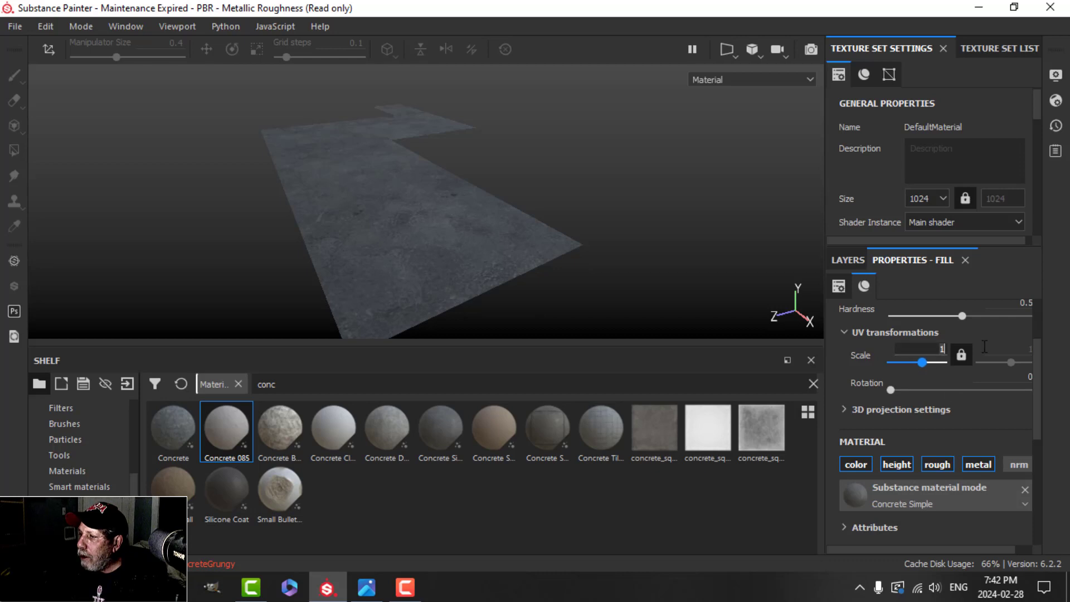
{"action": "key", "text": "Return"}
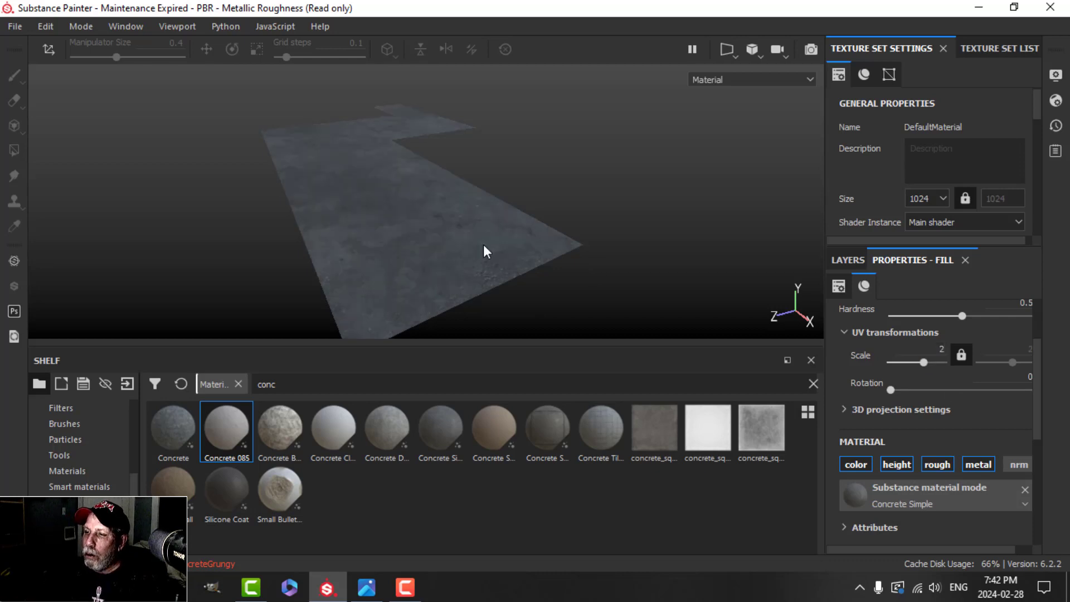
{"action": "scroll", "coordinate": [472, 268], "scroll_direction": "up", "scroll_amount": 2}
{"action": "left_click_drag", "start_coordinate": [459, 240], "coordinate": [471, 260], "text": "alt"}
{"action": "scroll", "coordinate": [458, 268], "scroll_direction": "down", "scroll_amount": 3}
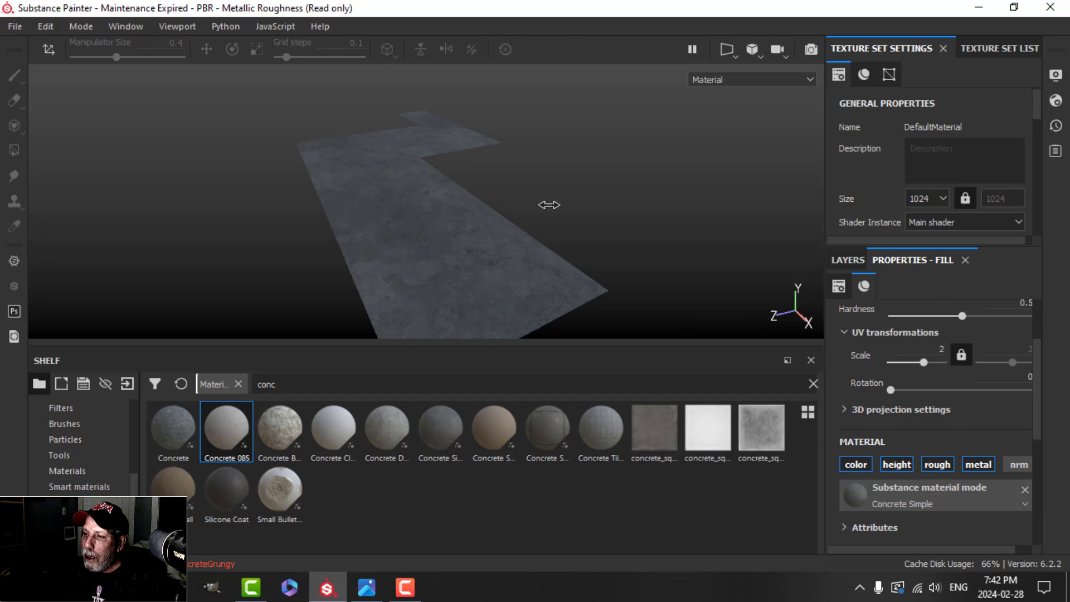
{"action": "right_click_drag", "start_coordinate": [549, 205], "coordinate": [496, 219], "text": "shift"}
{"action": "scroll", "coordinate": [484, 244], "scroll_direction": "up", "scroll_amount": 1}
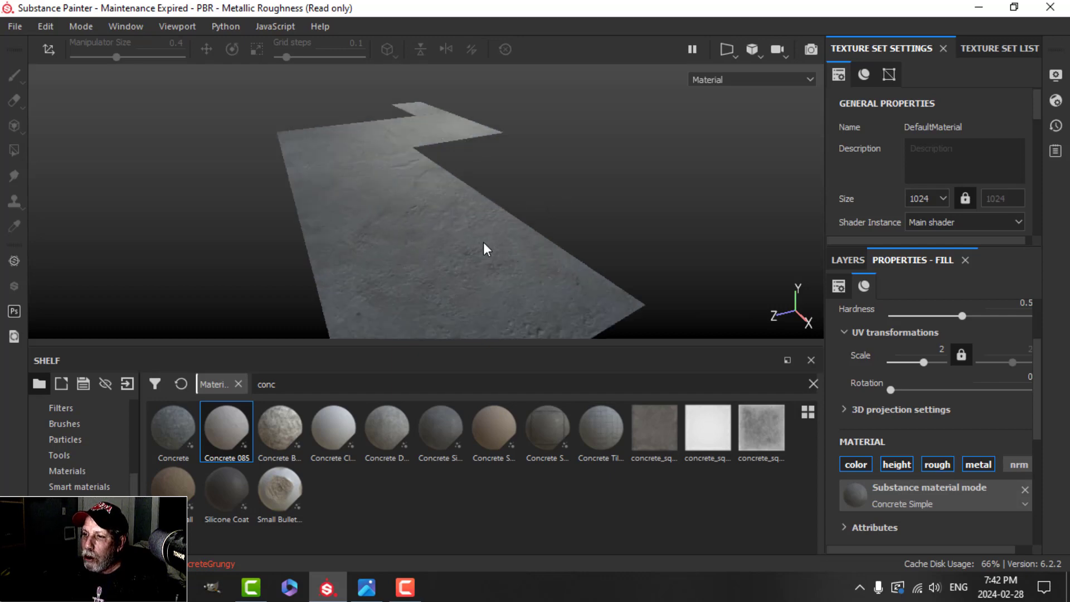
{"action": "scroll", "coordinate": [484, 244], "scroll_direction": "up", "scroll_amount": 2}
{"action": "mouse_move", "coordinate": [483, 251]}
{"action": "left_mouse_down", "text": "alt"}
{"action": "mouse_move", "coordinate": [473, 232]}
{"action": "mouse_move", "coordinate": [473, 258]}
{"action": "mouse_move", "coordinate": [474, 234]}
{"action": "left_mouse_up", "text": "alt"}
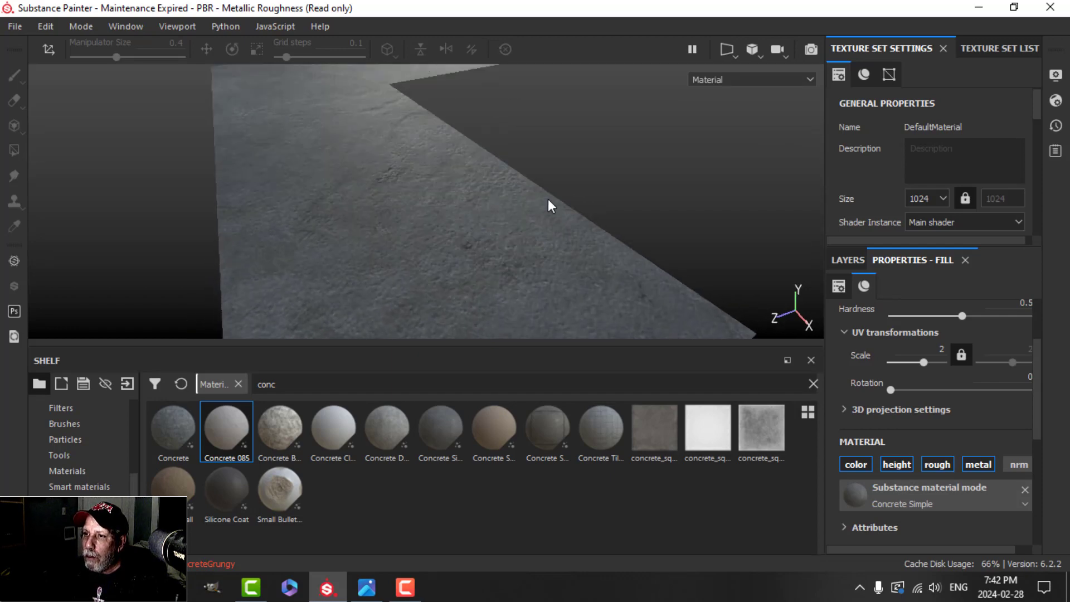
- Add a fill layer above Concrete Simple and keep only its roughness channel enabled
{"action": "left_click", "coordinate": [847, 260]}
{"action": "left_click", "coordinate": [961, 284]}
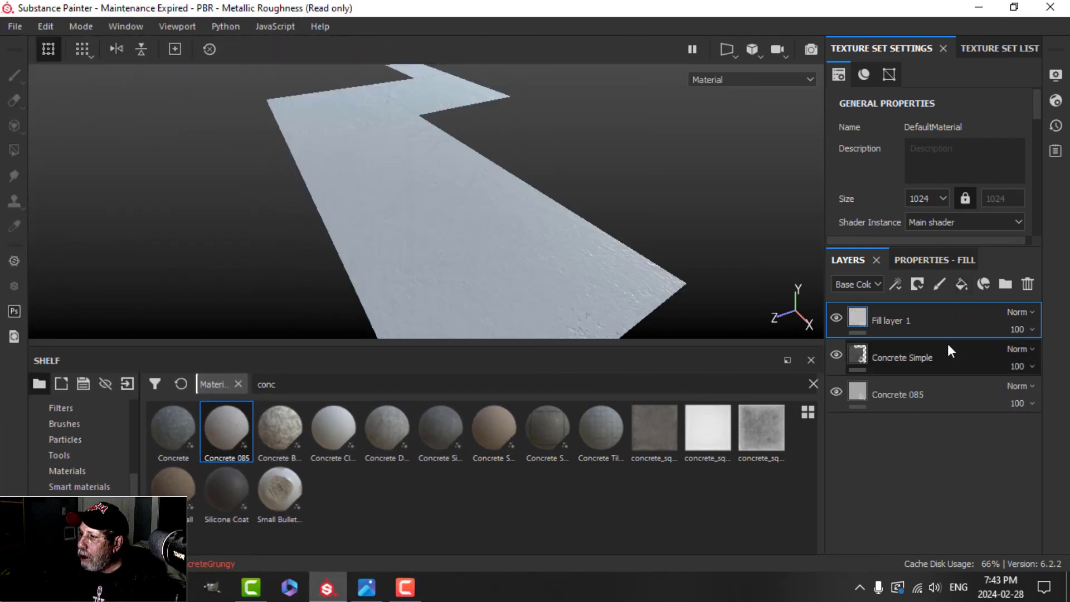
{"action": "left_click", "coordinate": [936, 260]}
{"action": "left_click", "coordinate": [1000, 446]}
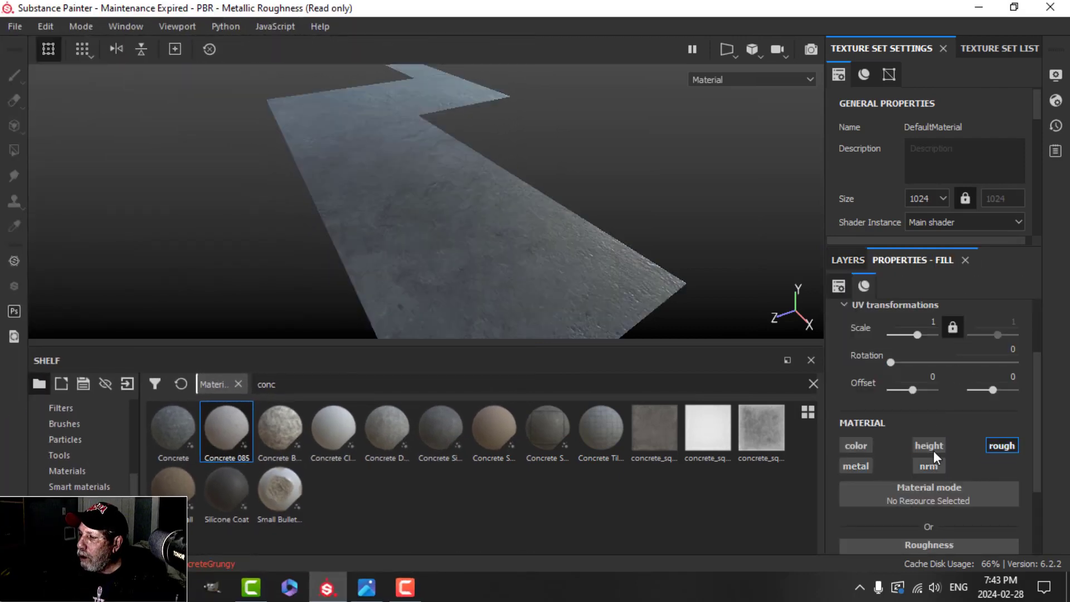
{"action": "left_click", "coordinate": [842, 257]}
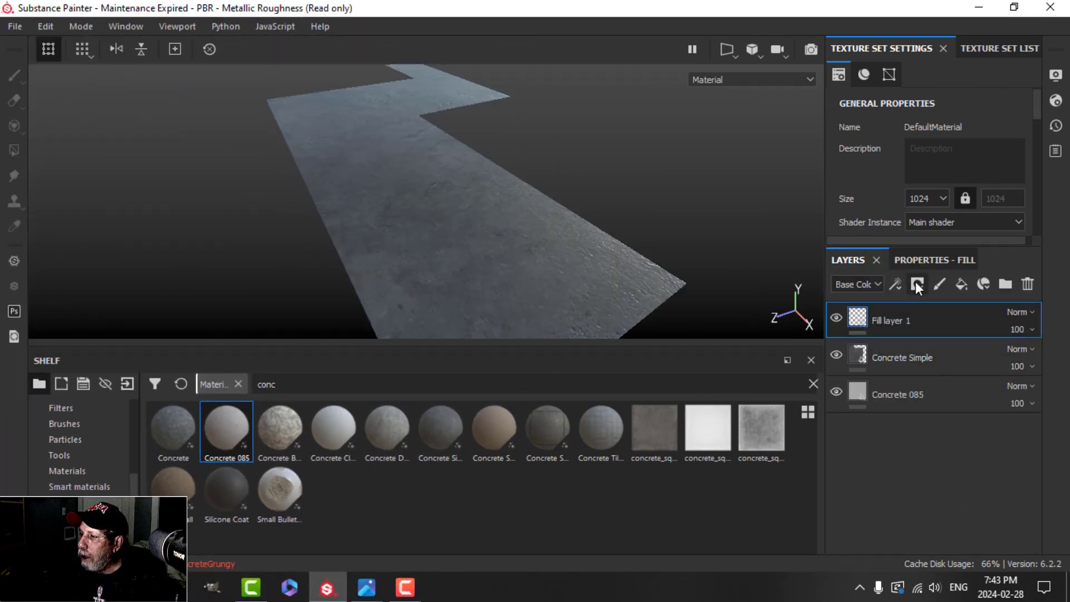
- Add a black mask with a Paint effect to the roughness-only fill layer
{"action": "left_click", "coordinate": [917, 284]}
{"action": "left_click", "coordinate": [934, 320]}
{"action": "left_click", "coordinate": [895, 284]}
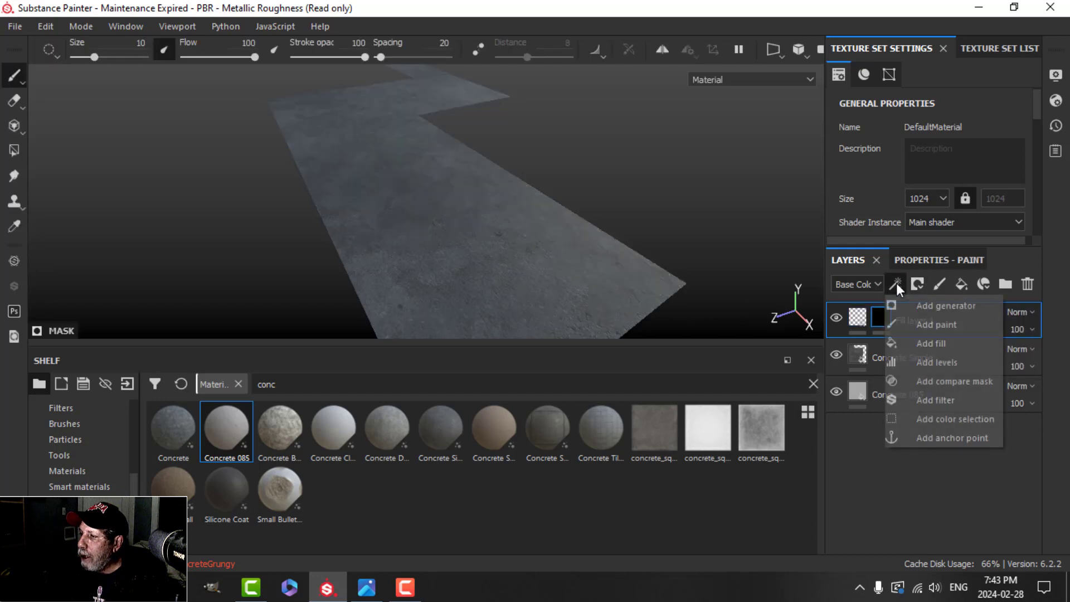
{"action": "left_click", "coordinate": [928, 326]}
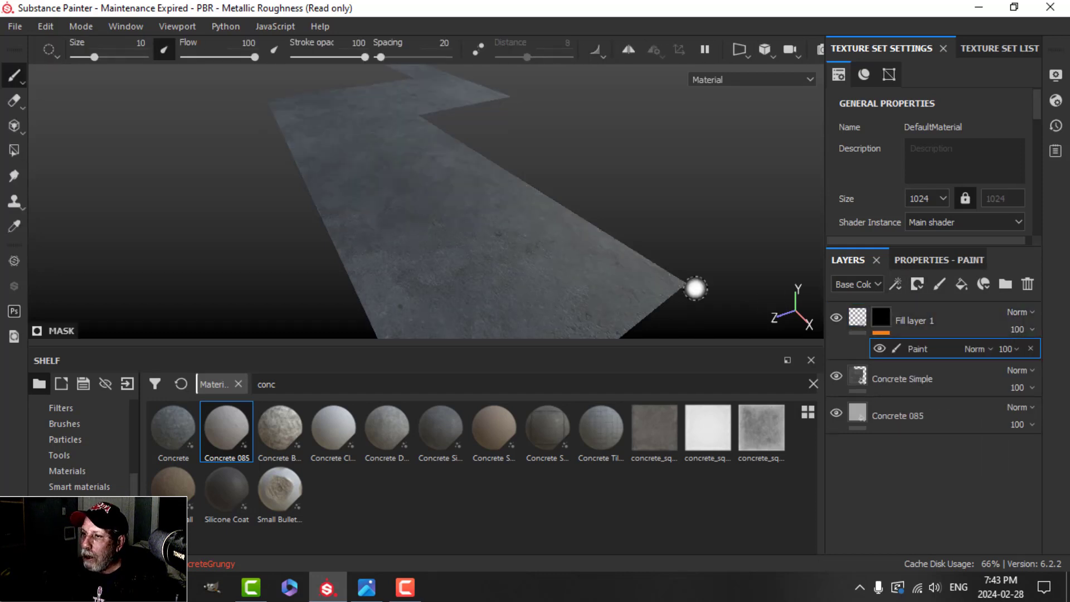
- Set the roughness of Fill layer 1 to 0.1787
{"action": "left_click", "coordinate": [912, 261]}
{"action": "scroll", "coordinate": [953, 446], "scroll_direction": "up", "scroll_amount": 3}
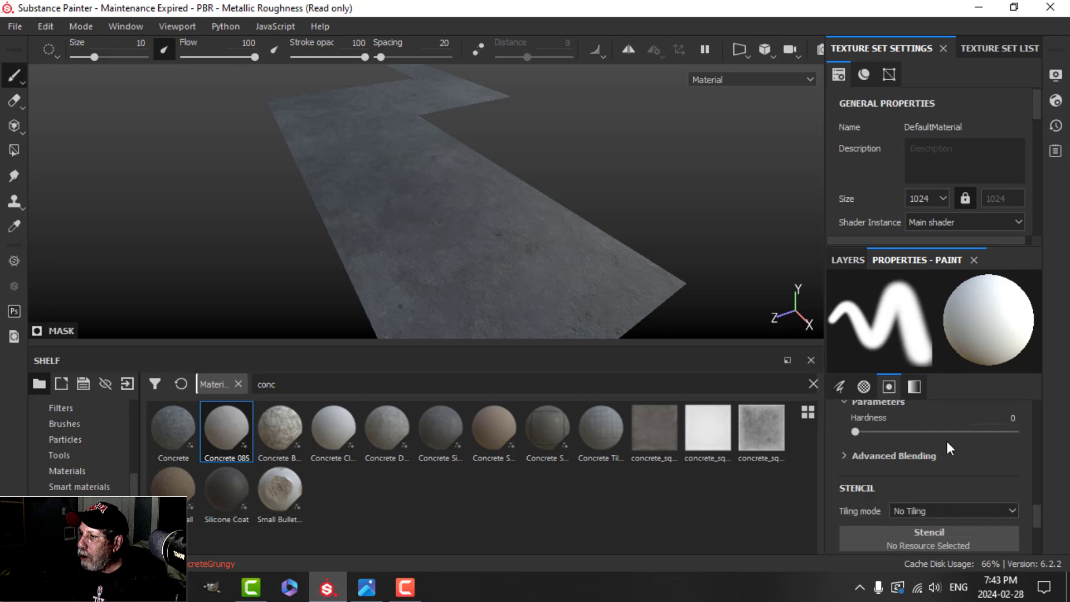
{"action": "left_click", "coordinate": [850, 262]}
{"action": "left_click", "coordinate": [871, 319]}
{"action": "left_click", "coordinate": [913, 261]}
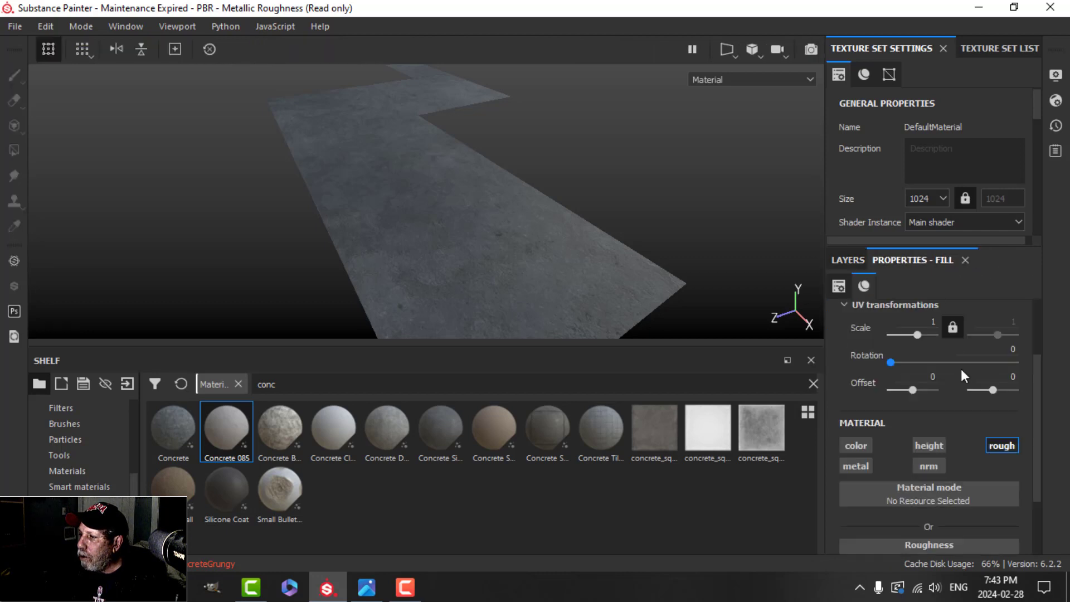
{"action": "scroll", "coordinate": [955, 390], "scroll_direction": "down", "scroll_amount": 3}
{"action": "left_click_drag", "start_coordinate": [891, 477], "coordinate": [869, 477]}
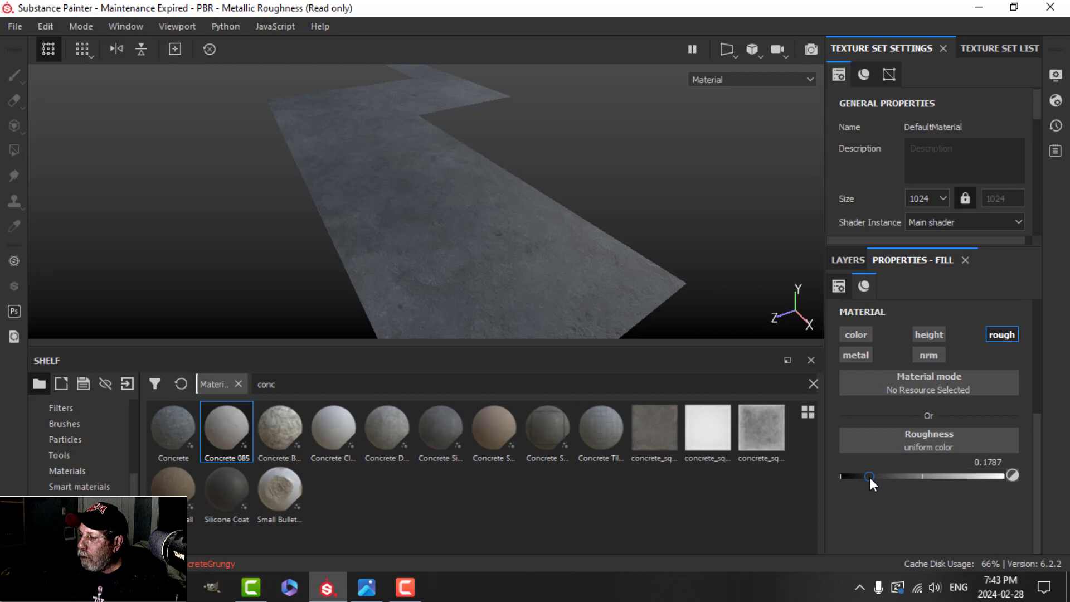
- Select the Paint effect in Fill layer 1's mask and choose the Basic Hard brush
{"action": "left_click", "coordinate": [848, 260]}
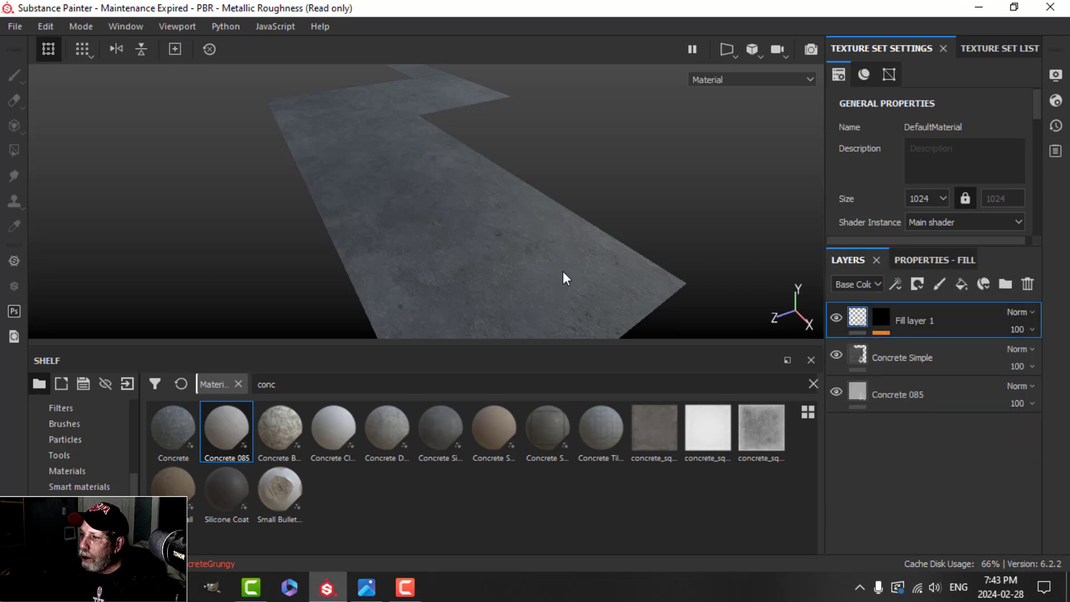
{"action": "left_click", "coordinate": [886, 322]}
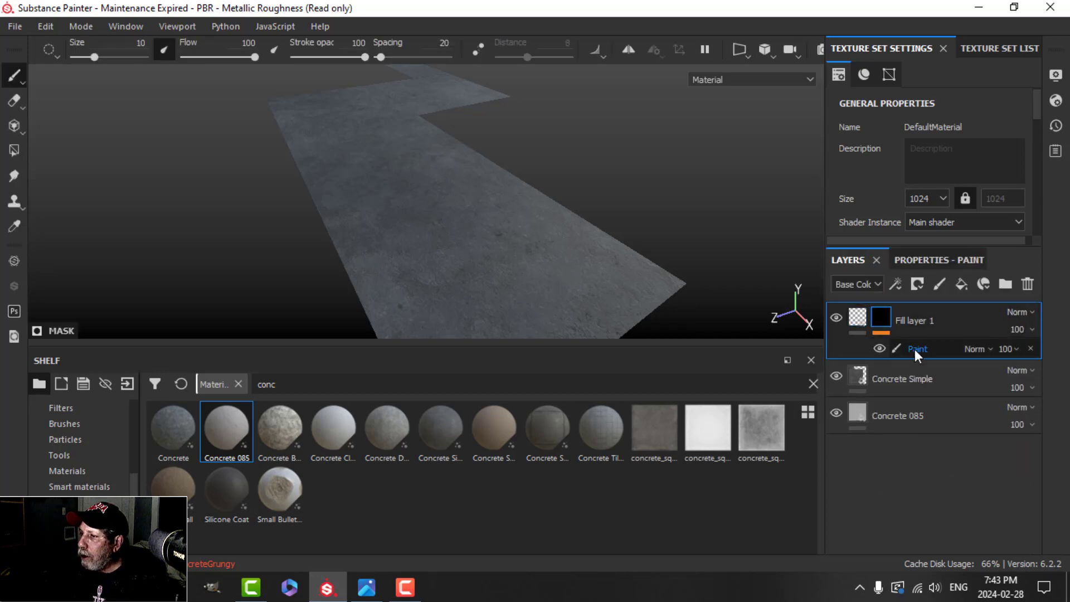
{"action": "left_click", "coordinate": [915, 349]}
{"action": "left_click_drag", "start_coordinate": [584, 244], "coordinate": [554, 241], "text": "alt"}
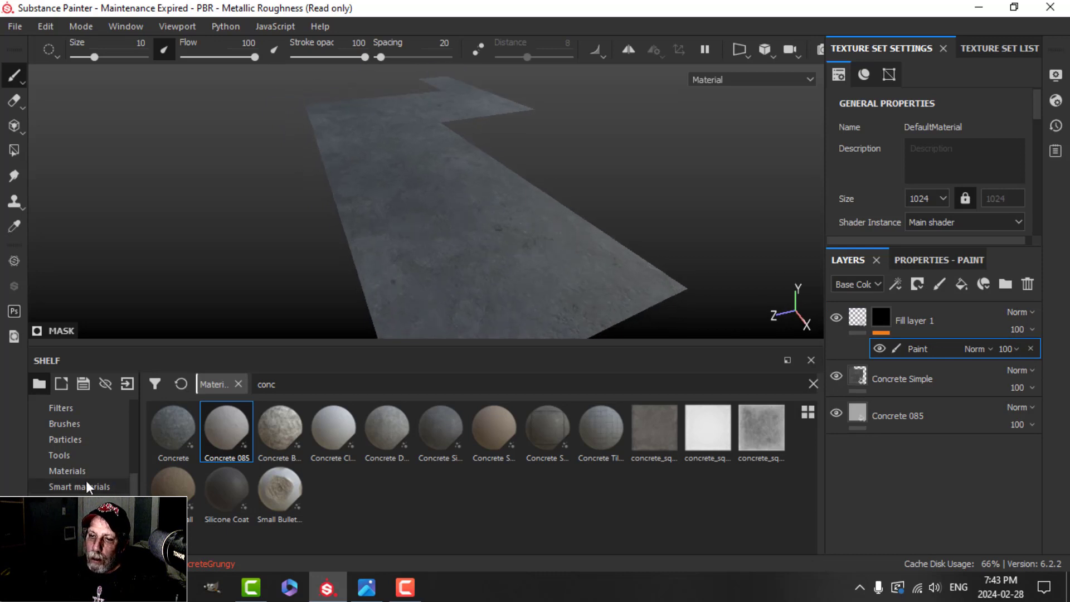
{"action": "left_click", "coordinate": [69, 471]}
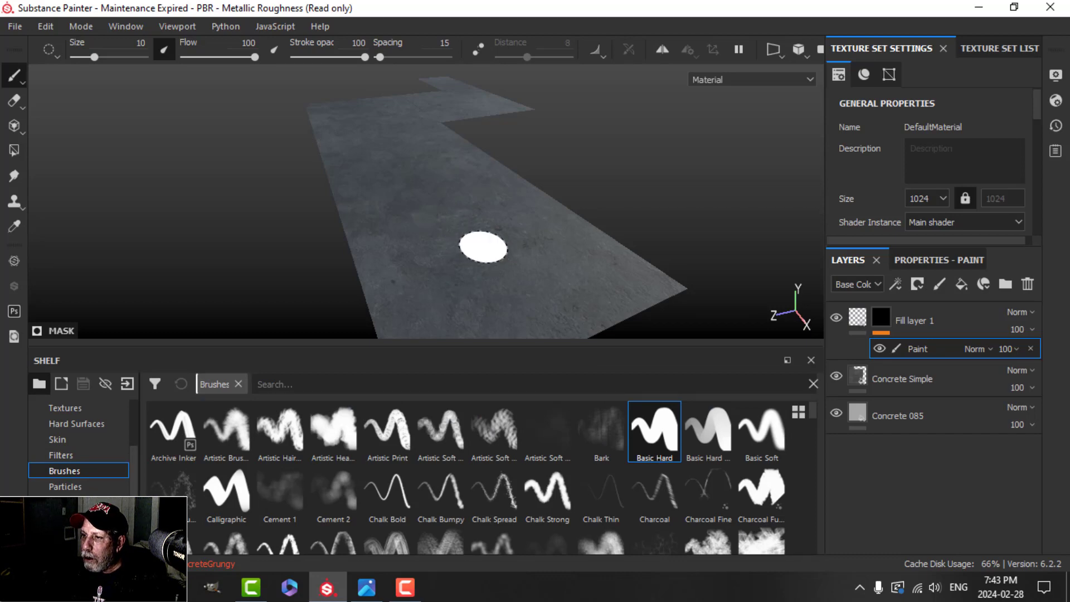
- Paint an irregular puddle patch into the mask on the near part of the ground and inspect its reflections
{"action": "scroll", "coordinate": [487, 252], "scroll_direction": "up", "scroll_amount": 4}
{"action": "left_click_drag", "start_coordinate": [499, 277], "coordinate": [483, 251]}
{"action": "mouse_move", "coordinate": [530, 278]}
{"action": "left_mouse_down", "text": "alt"}
{"action": "mouse_move", "coordinate": [608, 219]}
{"action": "mouse_move", "coordinate": [611, 242]}
{"action": "left_mouse_up", "text": "alt"}
{"action": "scroll", "coordinate": [610, 218], "scroll_direction": "up", "scroll_amount": 2}
{"action": "right_click_drag", "start_coordinate": [626, 249], "coordinate": [545, 258], "text": "shift"}
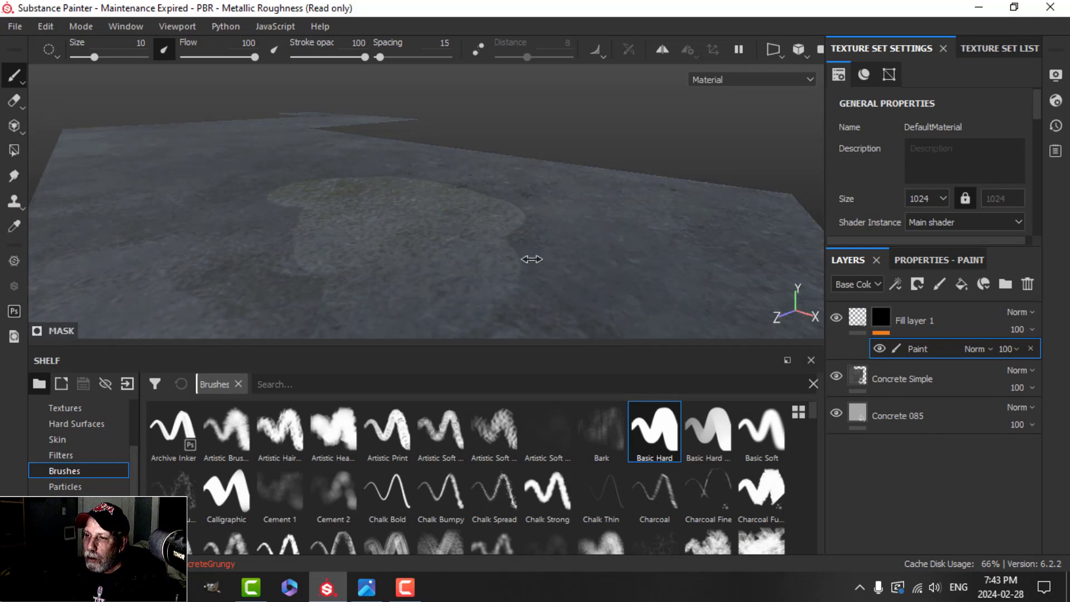
{"action": "scroll", "coordinate": [549, 274], "scroll_direction": "up", "scroll_amount": 3}
{"action": "mouse_move", "coordinate": [554, 279]}
{"action": "left_mouse_down", "text": "alt"}
{"action": "mouse_move", "coordinate": [538, 228]}
{"action": "mouse_move", "coordinate": [563, 202]}
{"action": "mouse_move", "coordinate": [563, 217]}
{"action": "mouse_move", "coordinate": [559, 198]}
{"action": "mouse_move", "coordinate": [566, 205]}
{"action": "left_mouse_up", "text": "alt"}
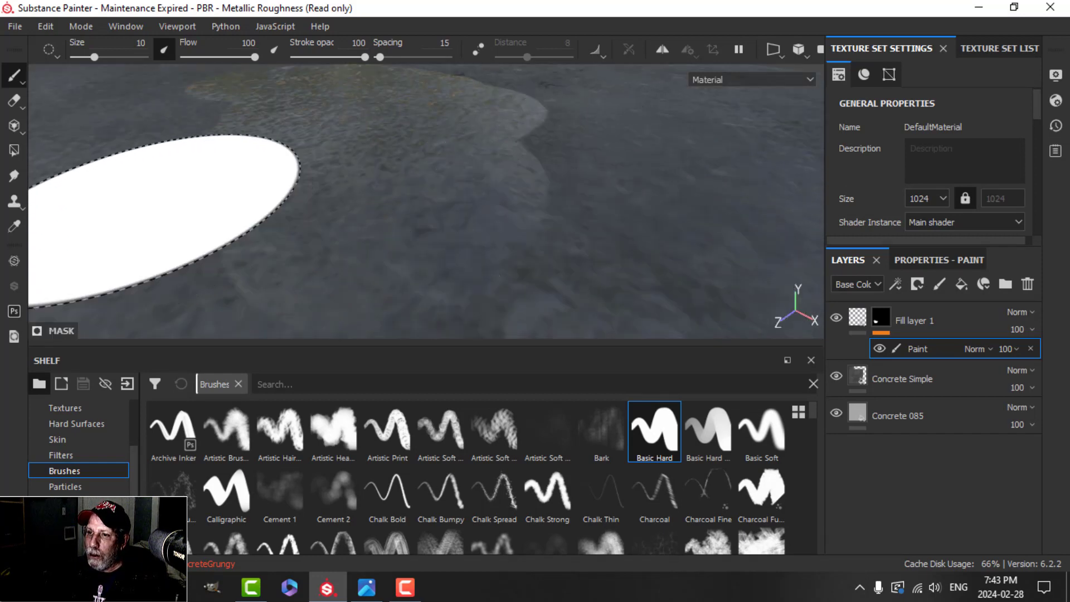
{"action": "scroll", "coordinate": [635, 257], "scroll_direction": "down", "scroll_amount": 4}
{"action": "mouse_move", "coordinate": [669, 239]}
{"action": "left_mouse_down", "text": "alt"}
{"action": "mouse_move", "coordinate": [712, 157]}
{"action": "mouse_move", "coordinate": [626, 201]}
{"action": "mouse_move", "coordinate": [637, 206]}
{"action": "mouse_move", "coordinate": [582, 183]}
{"action": "mouse_move", "coordinate": [576, 212]}
{"action": "mouse_move", "coordinate": [600, 200]}
{"action": "mouse_move", "coordinate": [592, 220]}
{"action": "left_mouse_up", "text": "alt"}
- Lower Fill layer 1's roughness to 0.1304 and open the viewport display settings
{"action": "left_click", "coordinate": [862, 320]}
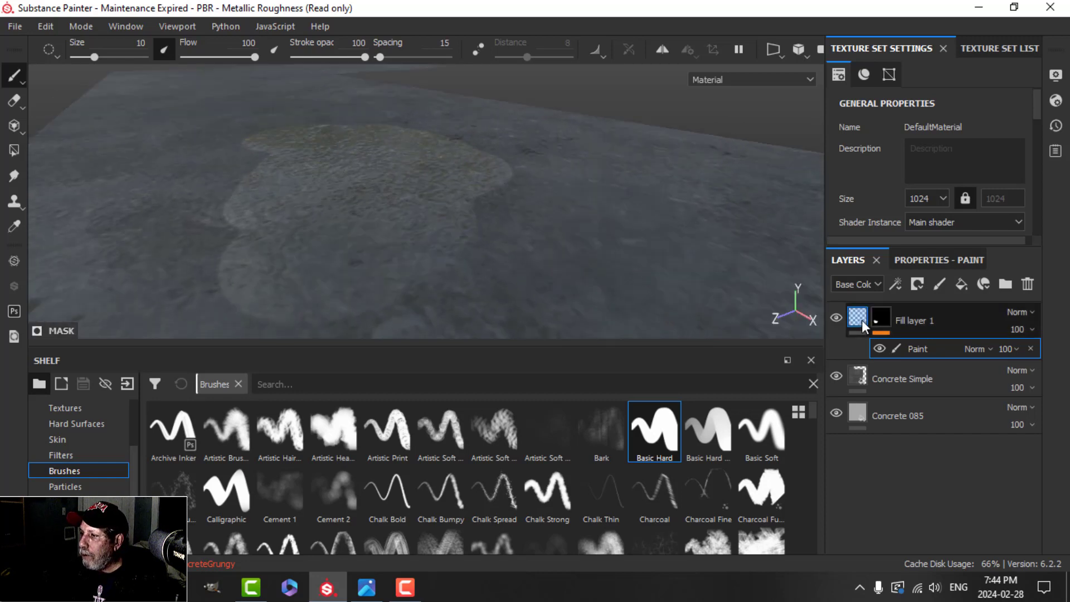
{"action": "left_click", "coordinate": [930, 261]}
{"action": "left_click_drag", "start_coordinate": [868, 498], "coordinate": [862, 498]}
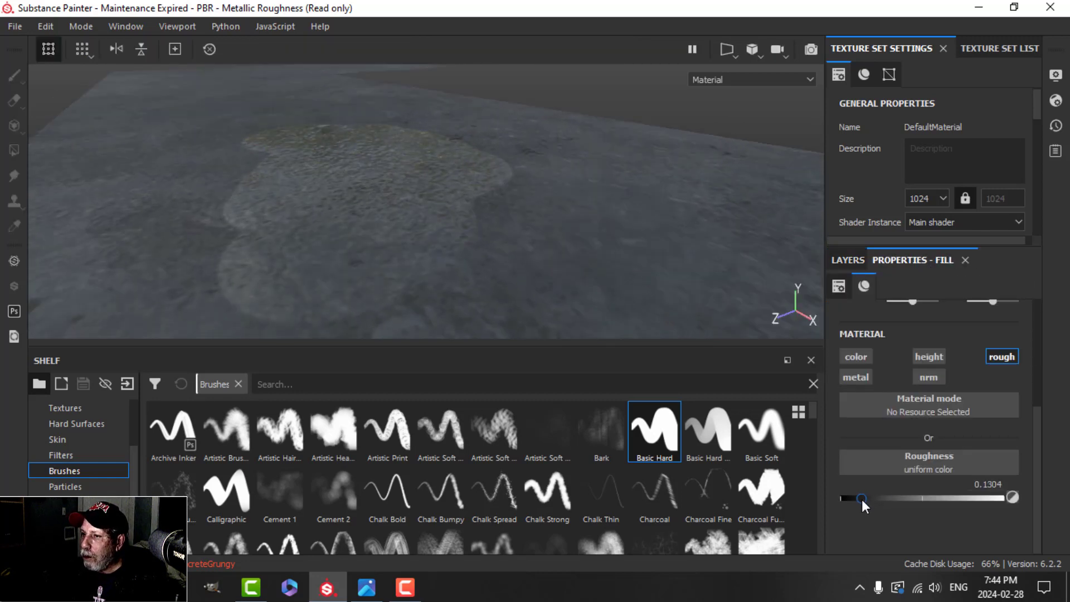
{"action": "left_click", "coordinate": [1055, 75]}
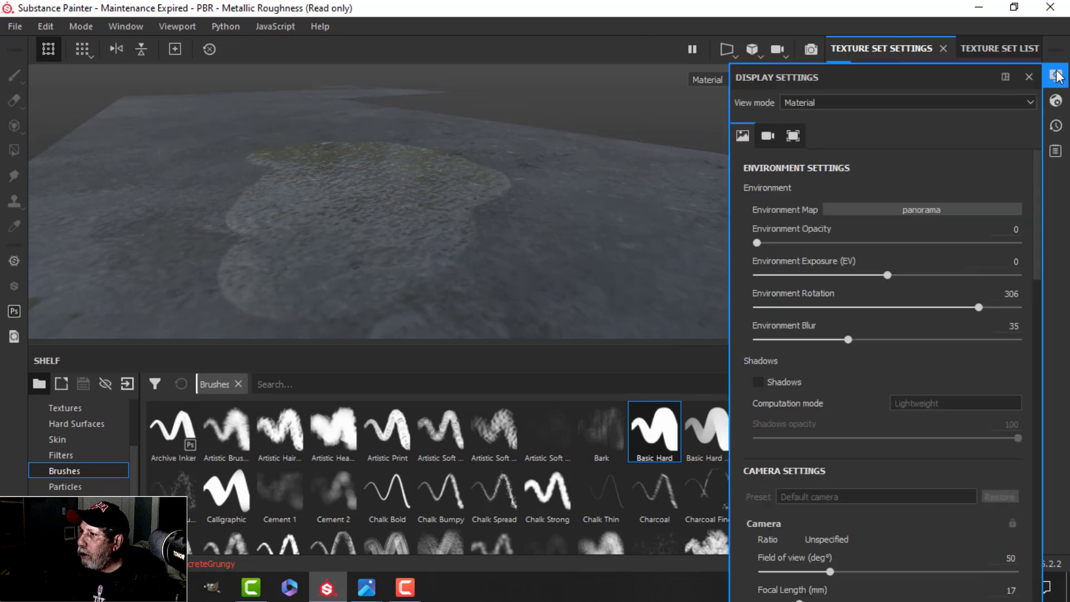
- Set the viewport's environment map to Bonifacio Street and check the puddle's reflections under it
{"action": "left_click", "coordinate": [921, 209]}
{"action": "left_click", "coordinate": [945, 253]}
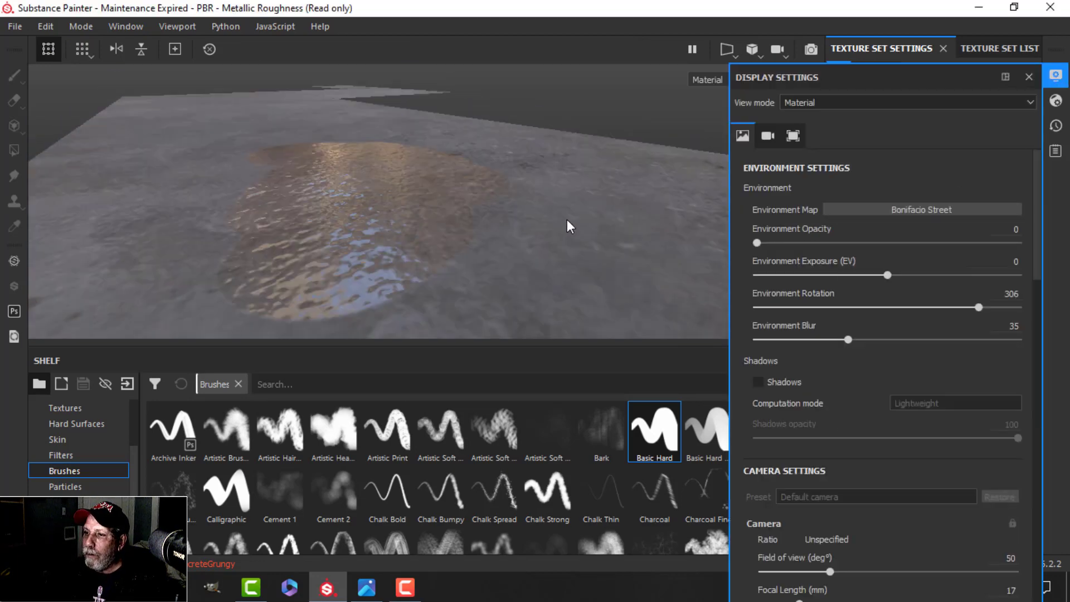
{"action": "left_click", "coordinate": [1060, 74]}
{"action": "left_click_drag", "start_coordinate": [511, 181], "coordinate": [526, 214], "text": "alt"}
{"action": "scroll", "coordinate": [560, 248], "scroll_direction": "down", "scroll_amount": 3}
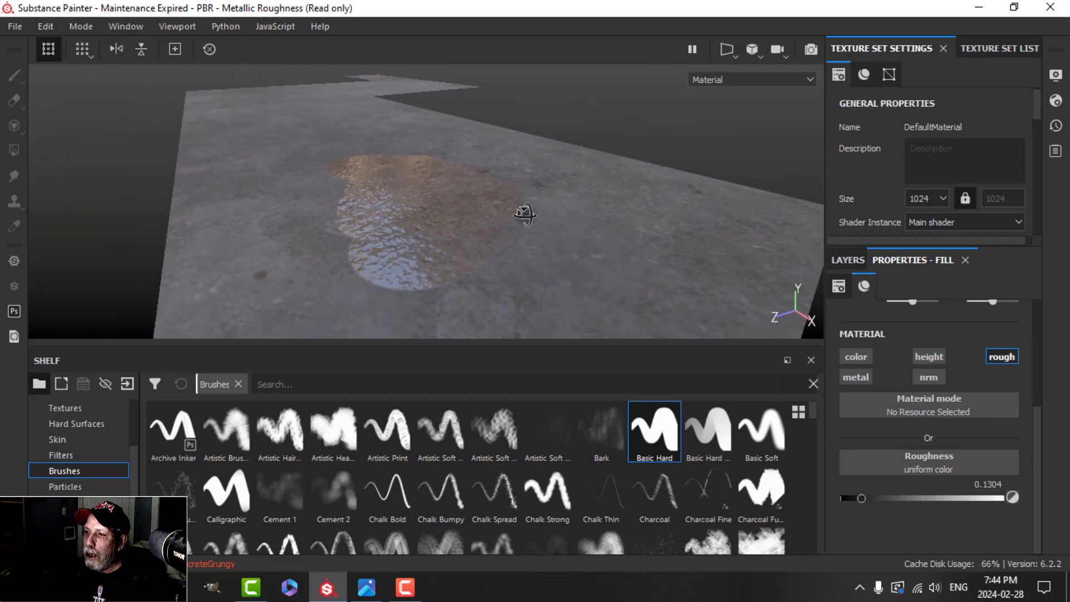
- Filter the brushes by "dirt" and choose the Dirt 1 brush for the Paint effect in Fill layer 1's mask
{"action": "left_click", "coordinate": [298, 389]}
{"action": "type", "text": "dirt"}
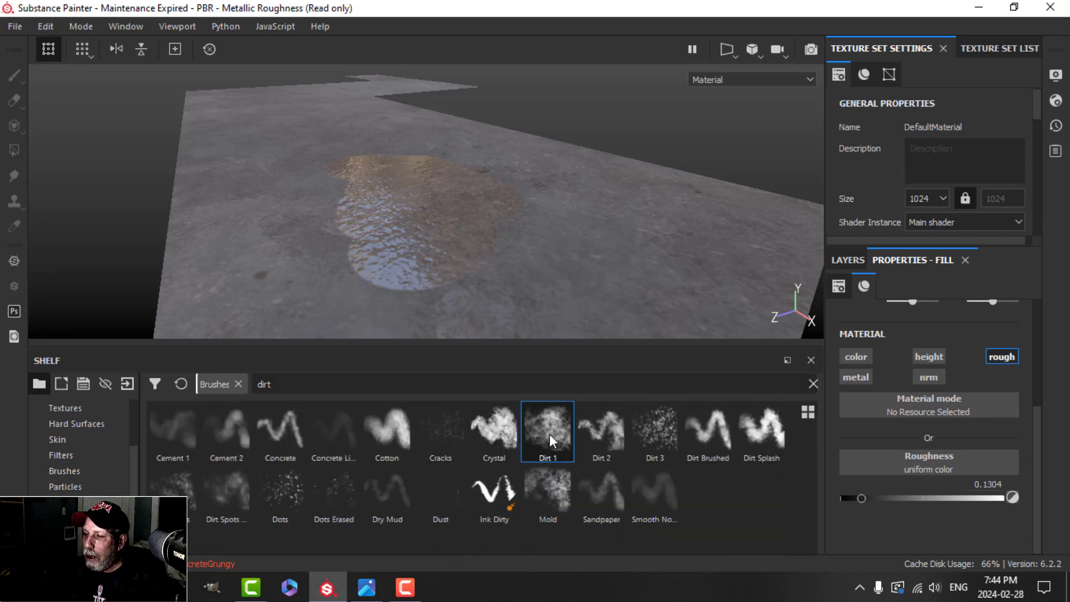
{"action": "left_click", "coordinate": [849, 261]}
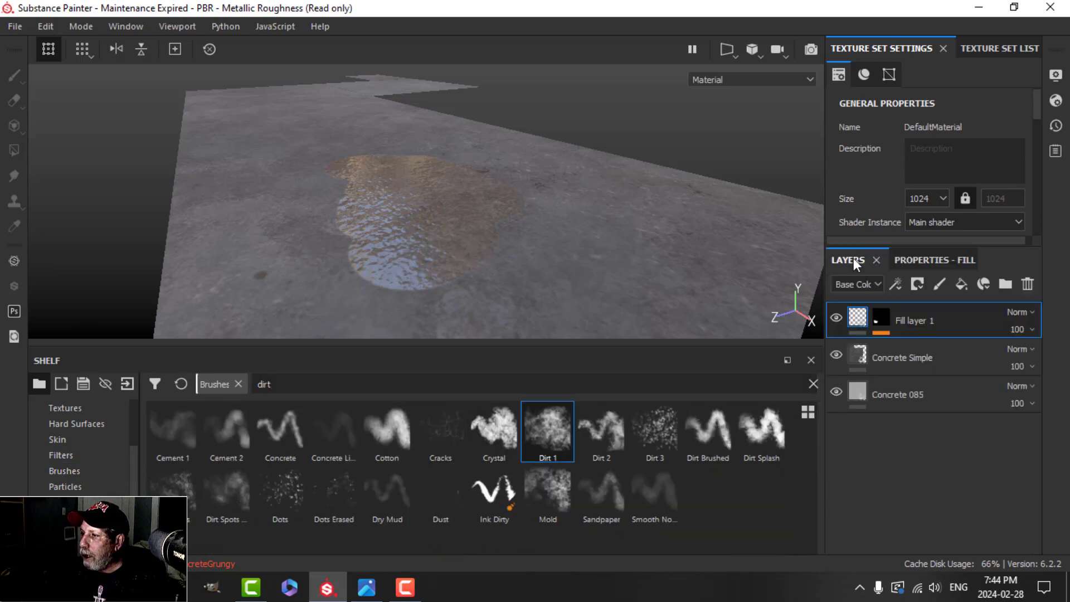
{"action": "left_click", "coordinate": [881, 319]}
{"action": "left_click", "coordinate": [911, 350]}
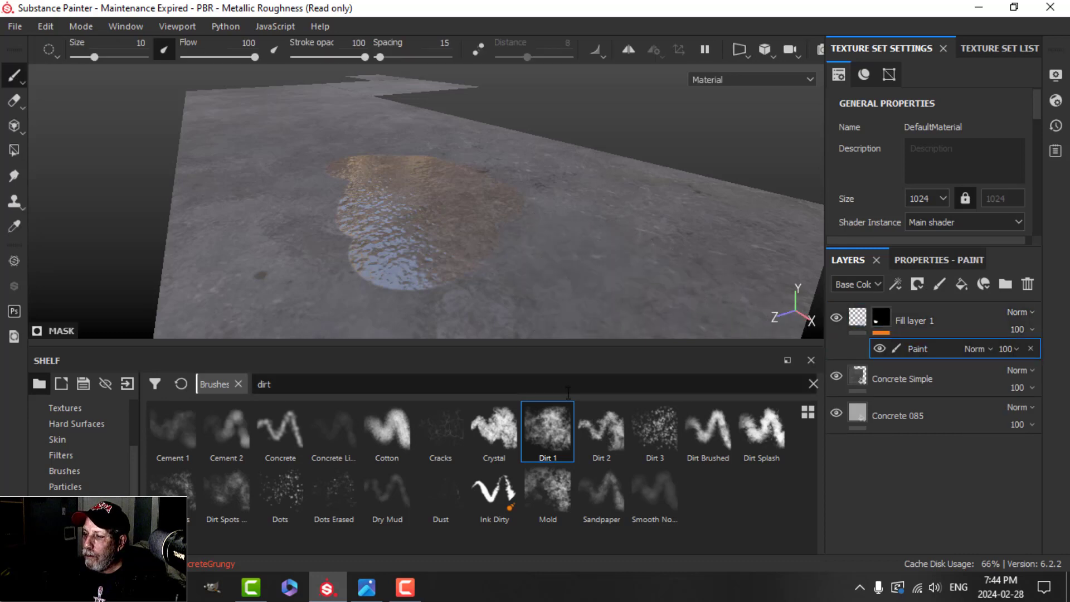
{"action": "left_click", "coordinate": [555, 415]}
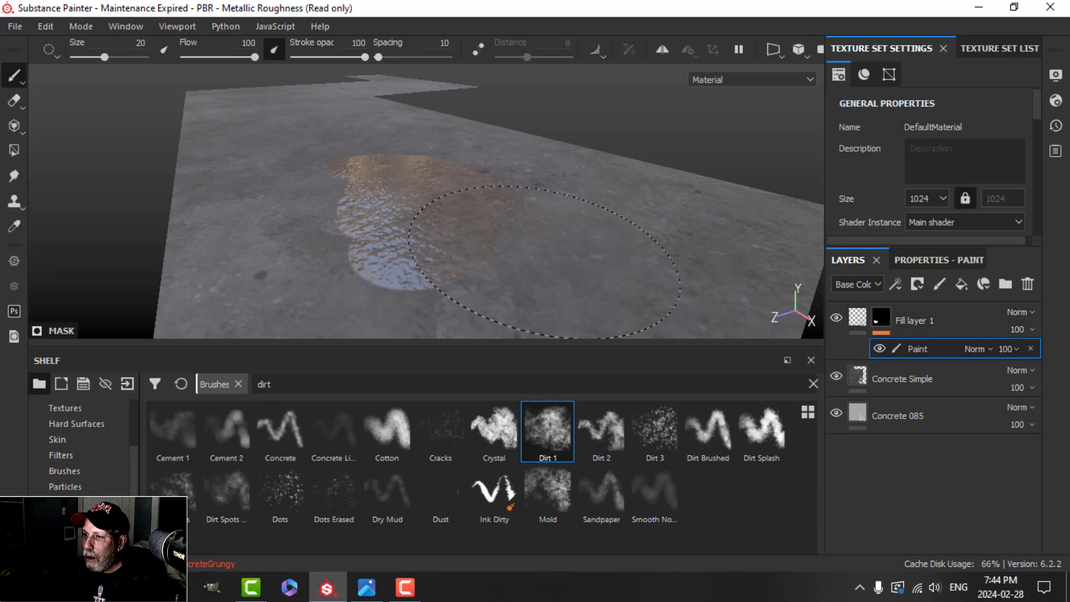
- Paint into Fill layer 1's mask with the Dirt 1 brush to break up and extend the edges of the near puddle
{"action": "mouse_move", "coordinate": [549, 262]}
{"action": "left_mouse_down", "text": "alt"}
{"action": "mouse_move", "coordinate": [547, 191]}
{"action": "mouse_move", "coordinate": [524, 235]}
{"action": "mouse_move", "coordinate": [446, 192]}
{"action": "left_mouse_up", "text": "alt"}
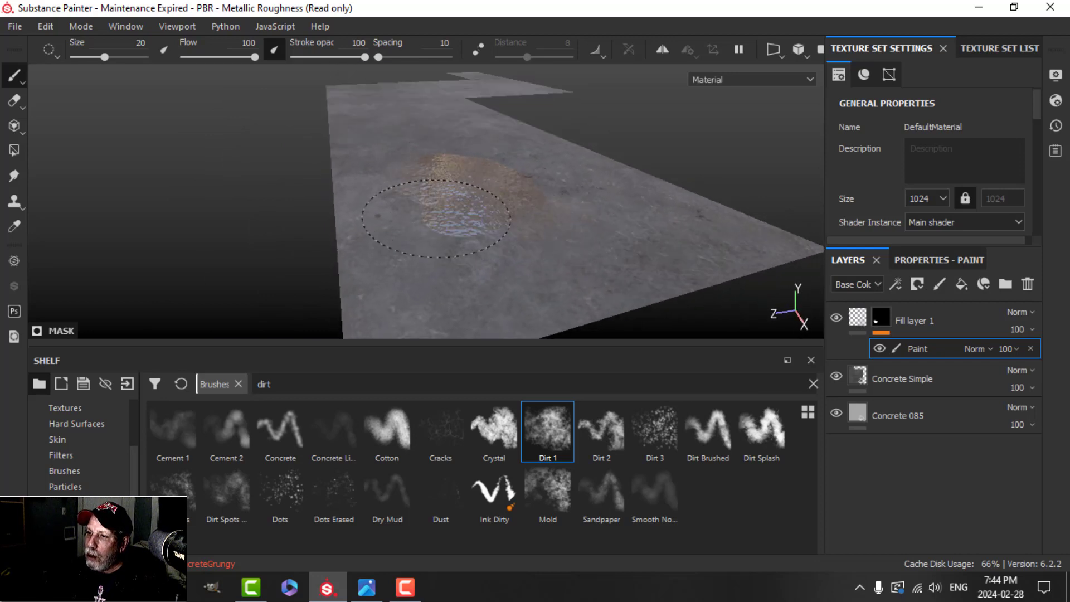
{"action": "mouse_move", "coordinate": [513, 227]}
{"action": "left_mouse_down", "text": "alt"}
{"action": "mouse_move", "coordinate": [520, 239]}
{"action": "mouse_move", "coordinate": [527, 216]}
{"action": "mouse_move", "coordinate": [551, 205]}
{"action": "mouse_move", "coordinate": [497, 220]}
{"action": "mouse_move", "coordinate": [499, 241]}
{"action": "mouse_move", "coordinate": [519, 195]}
{"action": "mouse_move", "coordinate": [507, 168]}
{"action": "mouse_move", "coordinate": [492, 210]}
{"action": "mouse_move", "coordinate": [512, 194]}
{"action": "mouse_move", "coordinate": [494, 242]}
{"action": "mouse_move", "coordinate": [498, 195]}
{"action": "mouse_move", "coordinate": [503, 209]}
{"action": "mouse_move", "coordinate": [486, 216]}
{"action": "left_mouse_up", "text": "alt"}
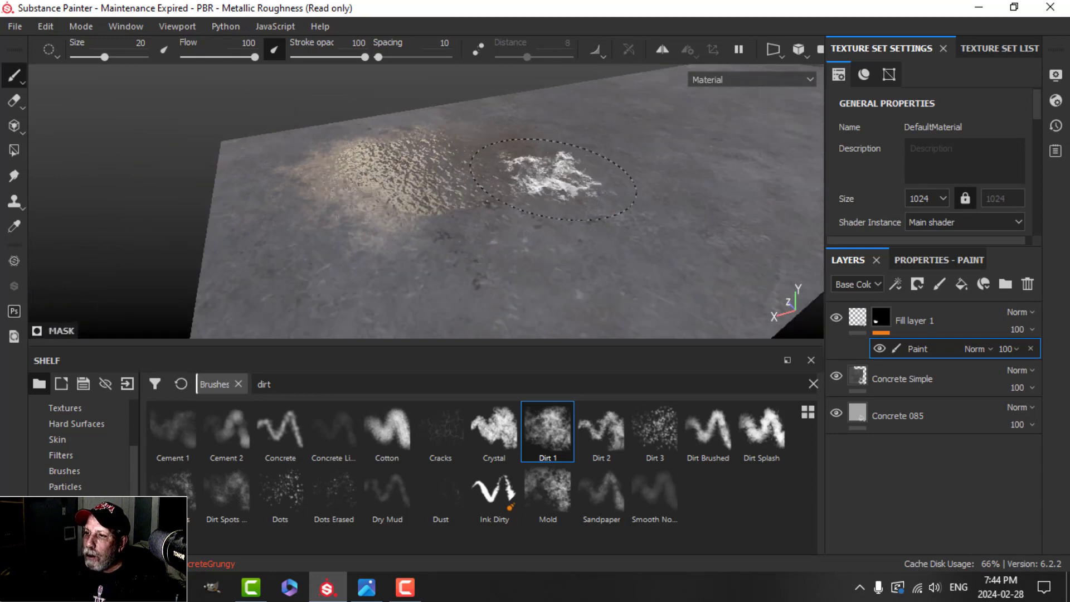
{"action": "left_click_drag", "start_coordinate": [566, 194], "coordinate": [542, 196], "text": "alt"}
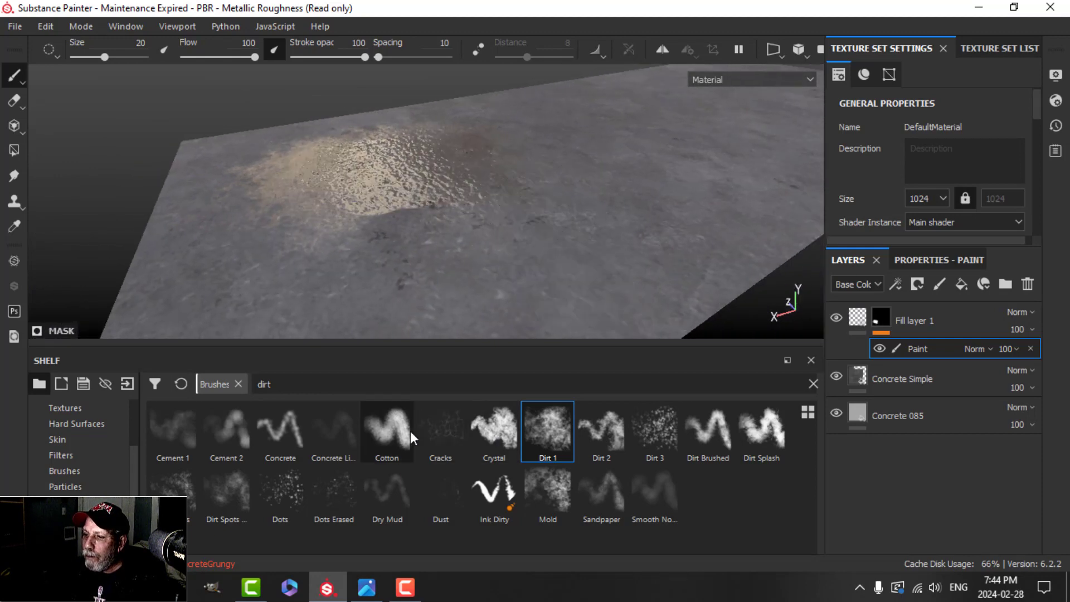
{"action": "left_click", "coordinate": [470, 165]}
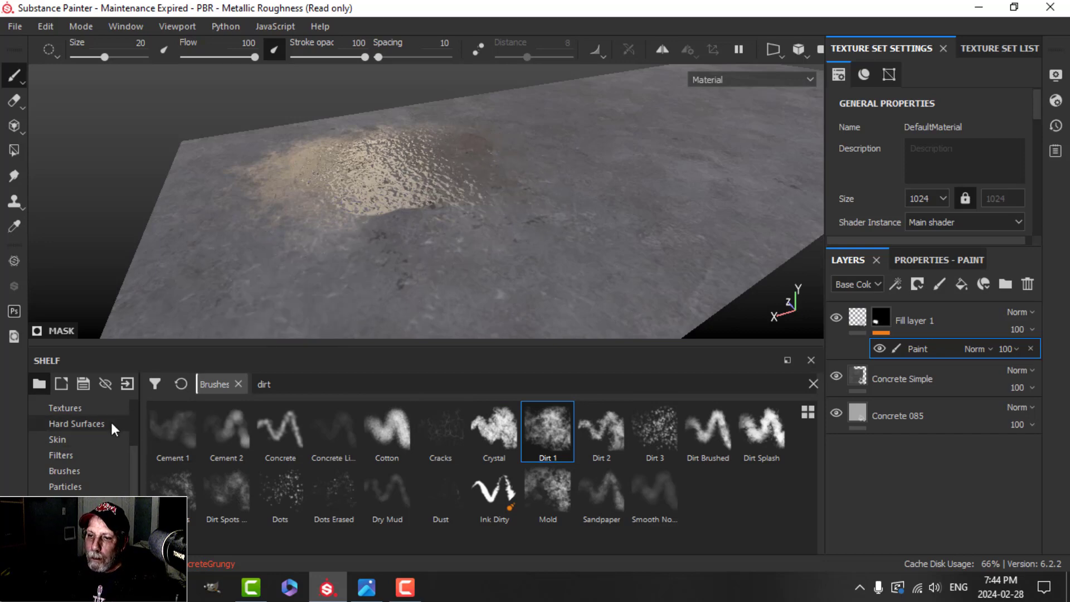
{"action": "mouse_move", "coordinate": [437, 257]}
{"action": "left_mouse_down", "text": "alt"}
{"action": "mouse_move", "coordinate": [523, 227]}
{"action": "mouse_move", "coordinate": [513, 208]}
{"action": "mouse_move", "coordinate": [578, 185]}
{"action": "mouse_move", "coordinate": [554, 203]}
{"action": "mouse_move", "coordinate": [535, 196]}
{"action": "mouse_move", "coordinate": [562, 179]}
{"action": "left_mouse_up", "text": "alt"}
{"action": "left_click_drag", "start_coordinate": [631, 181], "coordinate": [546, 218], "text": "alt"}
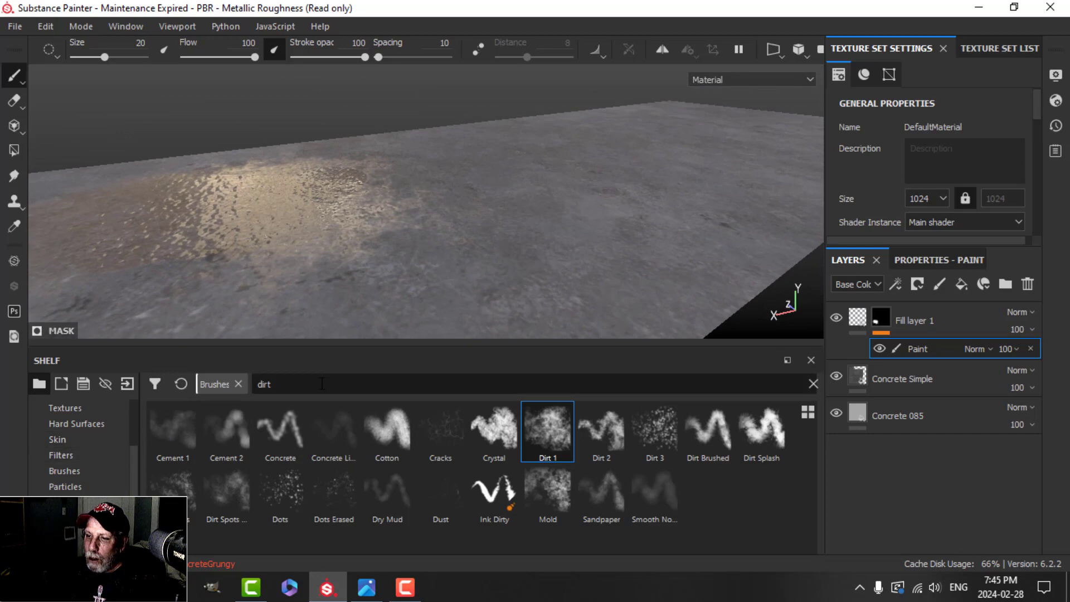
- Switch back to the Basic Hard brush and paint two separate hard-edged puddles farther along the ground in Fill layer 1's mask
{"action": "left_click", "coordinate": [64, 471]}
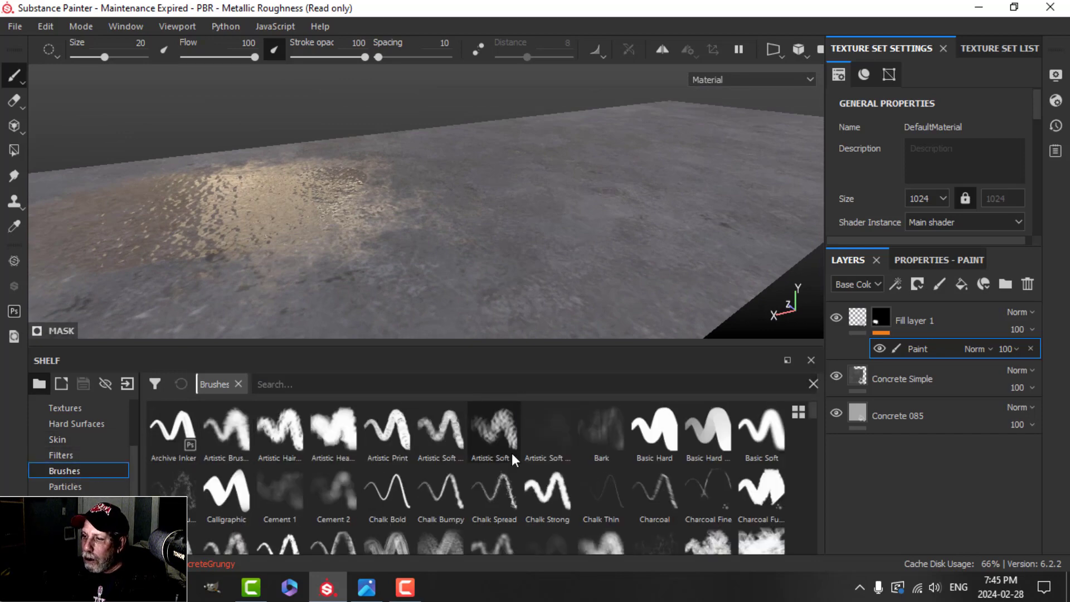
{"action": "left_click", "coordinate": [655, 432]}
{"action": "mouse_move", "coordinate": [629, 278]}
{"action": "left_mouse_down", "text": "alt"}
{"action": "mouse_move", "coordinate": [657, 158]}
{"action": "mouse_move", "coordinate": [537, 208]}
{"action": "left_mouse_up", "text": "alt"}
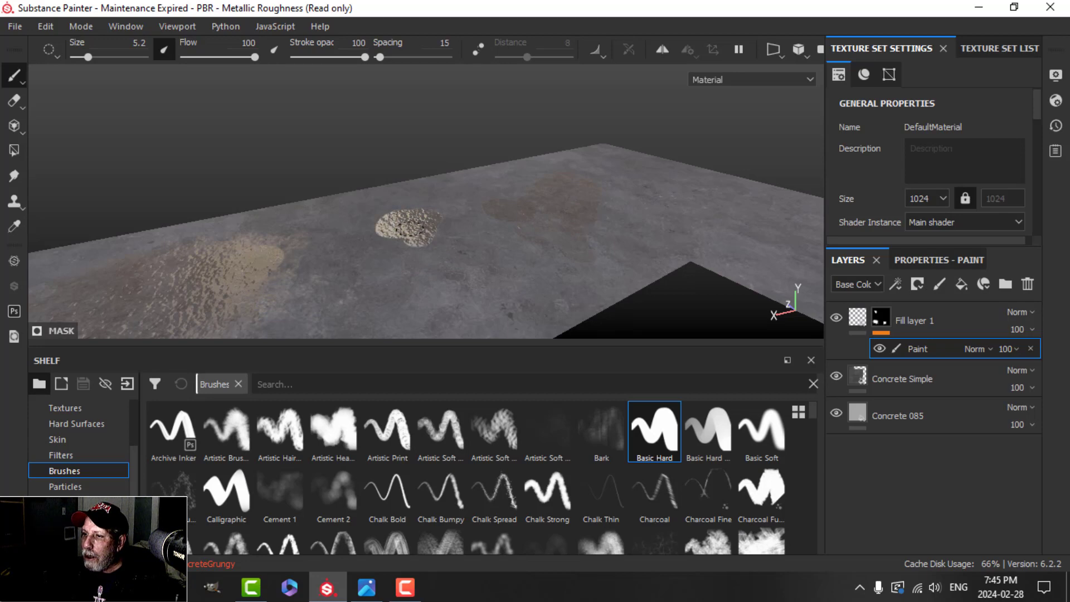
{"action": "mouse_move", "coordinate": [471, 251]}
{"action": "left_mouse_down", "text": "alt"}
{"action": "mouse_move", "coordinate": [425, 258]}
{"action": "mouse_move", "coordinate": [563, 241]}
{"action": "mouse_move", "coordinate": [557, 279]}
{"action": "mouse_move", "coordinate": [377, 268]}
{"action": "mouse_move", "coordinate": [485, 258]}
{"action": "mouse_move", "coordinate": [446, 245]}
{"action": "mouse_move", "coordinate": [403, 255]}
{"action": "left_mouse_up", "text": "alt"}
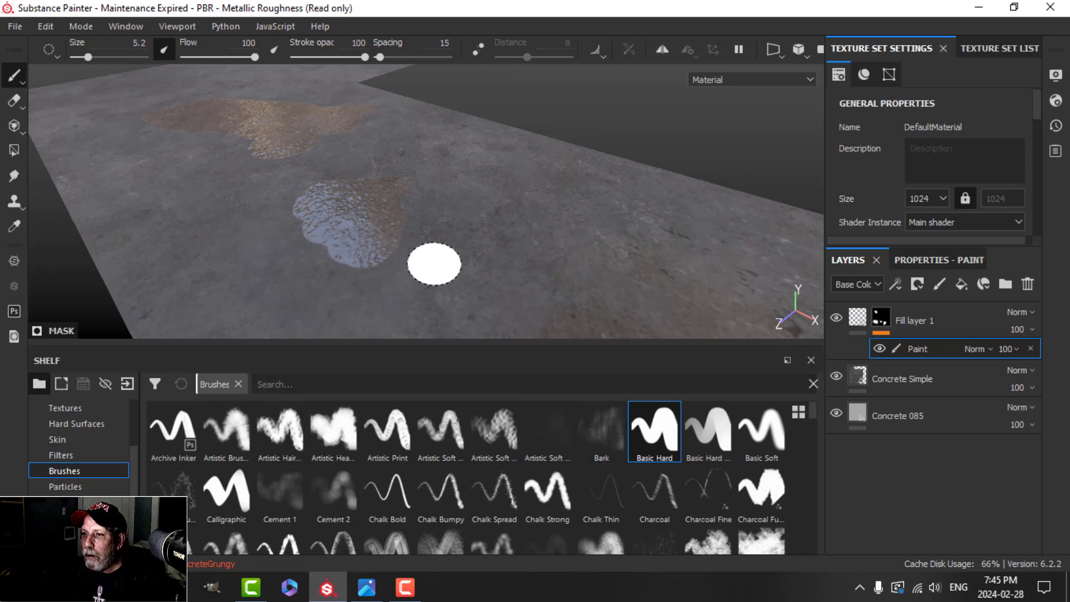
{"action": "left_click_drag", "start_coordinate": [433, 263], "coordinate": [462, 216], "text": "alt"}
{"action": "mouse_move", "coordinate": [463, 215]}
{"action": "right_mouse_down", "text": "shift"}
{"action": "mouse_move", "coordinate": [435, 229]}
{"action": "mouse_move", "coordinate": [444, 223]}
{"action": "right_mouse_up", "text": "shift"}
{"action": "left_click_drag", "start_coordinate": [443, 223], "coordinate": [449, 219], "text": "alt"}
- Enable the height channel of Fill layer 1 and set its height to 0.1
{"action": "left_click", "coordinate": [862, 315]}
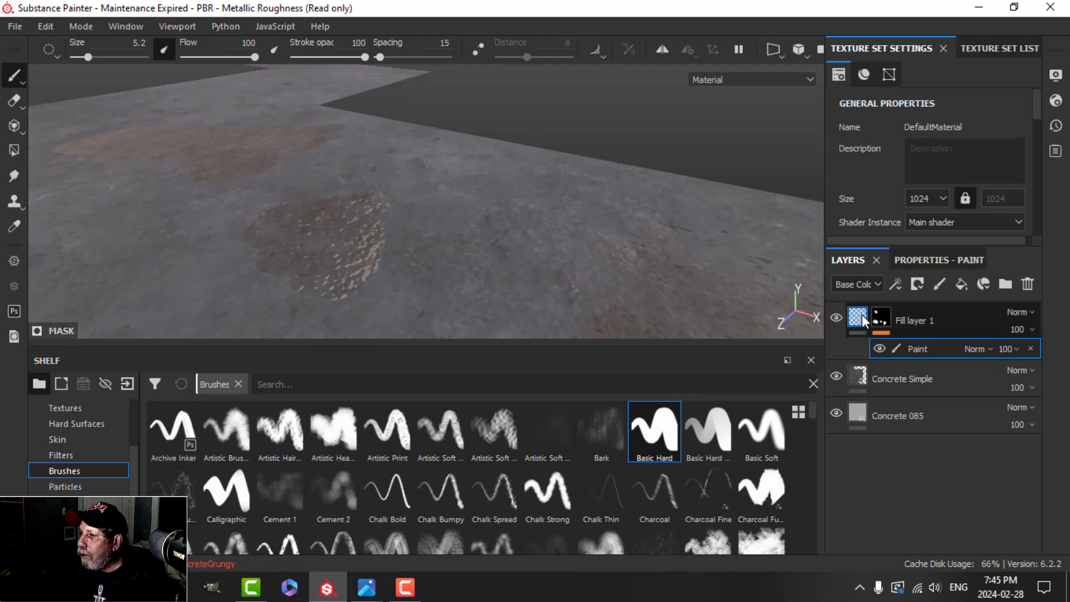
{"action": "left_click", "coordinate": [942, 257]}
{"action": "left_click", "coordinate": [928, 356]}
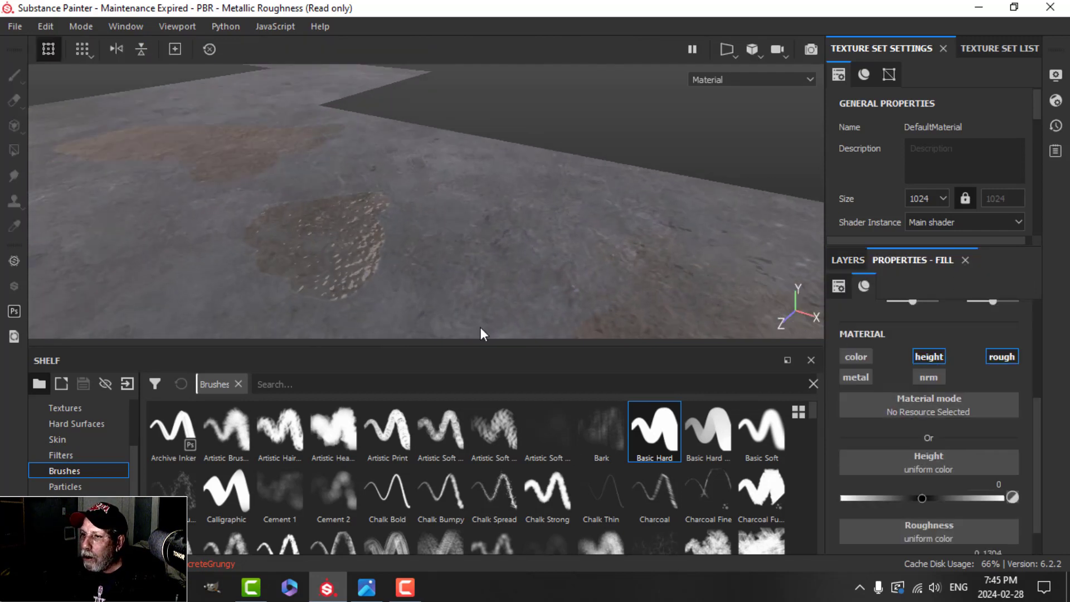
{"action": "left_click_drag", "start_coordinate": [480, 327], "coordinate": [581, 271], "text": "alt"}
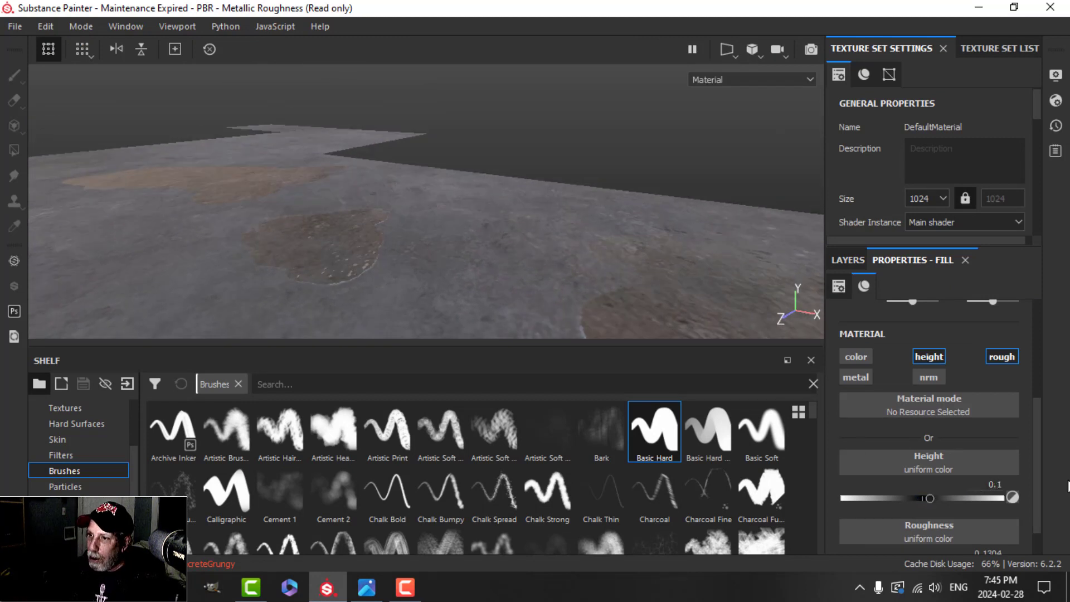
- Examine the edges and reflections of all the puddles from several angles and compare them with the TextureTest1-studio.jpg render
{"action": "left_click_drag", "start_coordinate": [413, 285], "coordinate": [370, 252], "text": "alt"}
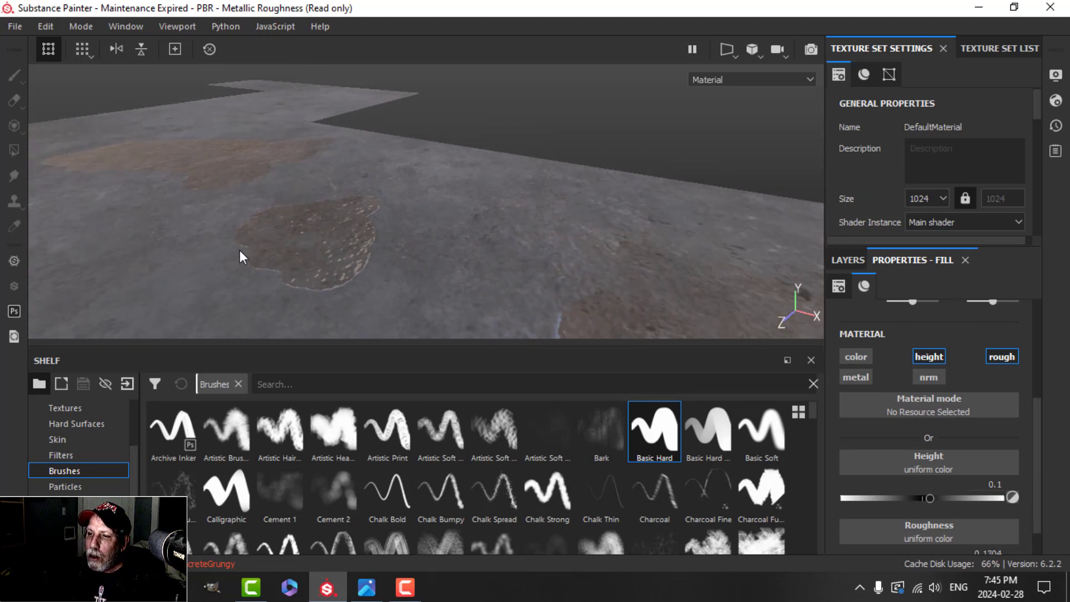
{"action": "left_click_drag", "start_coordinate": [436, 244], "coordinate": [547, 211], "text": "alt"}
{"action": "mouse_move", "coordinate": [547, 212]}
{"action": "right_mouse_down", "text": "shift"}
{"action": "mouse_move", "coordinate": [509, 220]}
{"action": "mouse_move", "coordinate": [536, 206]}
{"action": "right_mouse_up", "text": "shift"}
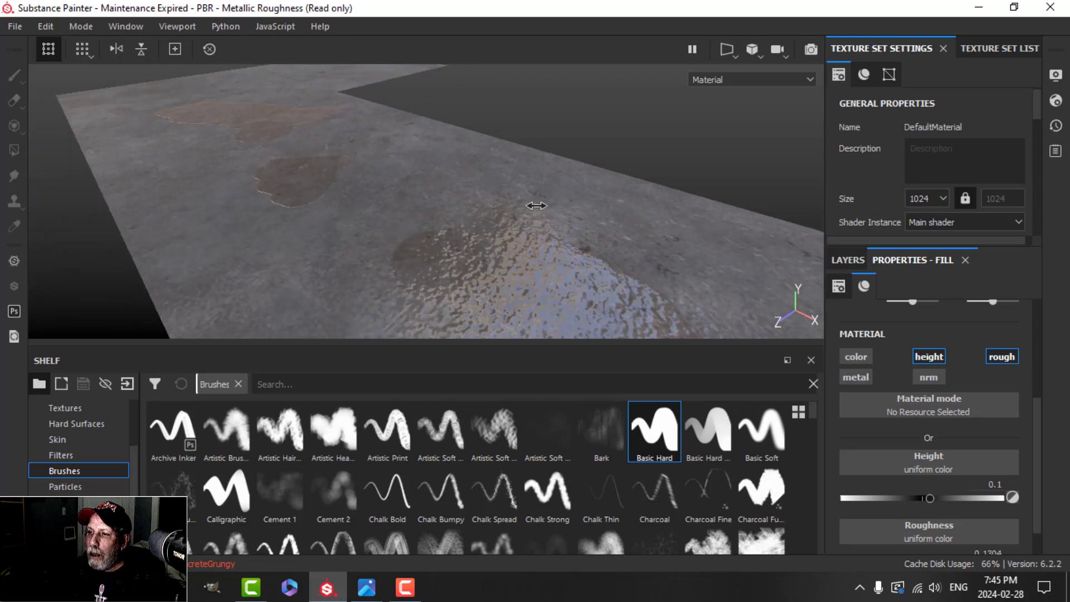
{"action": "left_click_drag", "start_coordinate": [498, 212], "coordinate": [518, 215], "text": "alt"}
{"action": "right_click_drag", "start_coordinate": [545, 210], "coordinate": [523, 209], "text": "shift"}
{"action": "left_click_drag", "start_coordinate": [549, 200], "coordinate": [399, 193], "text": "alt"}
{"action": "left_click_drag", "start_coordinate": [380, 187], "coordinate": [551, 234], "text": "alt"}
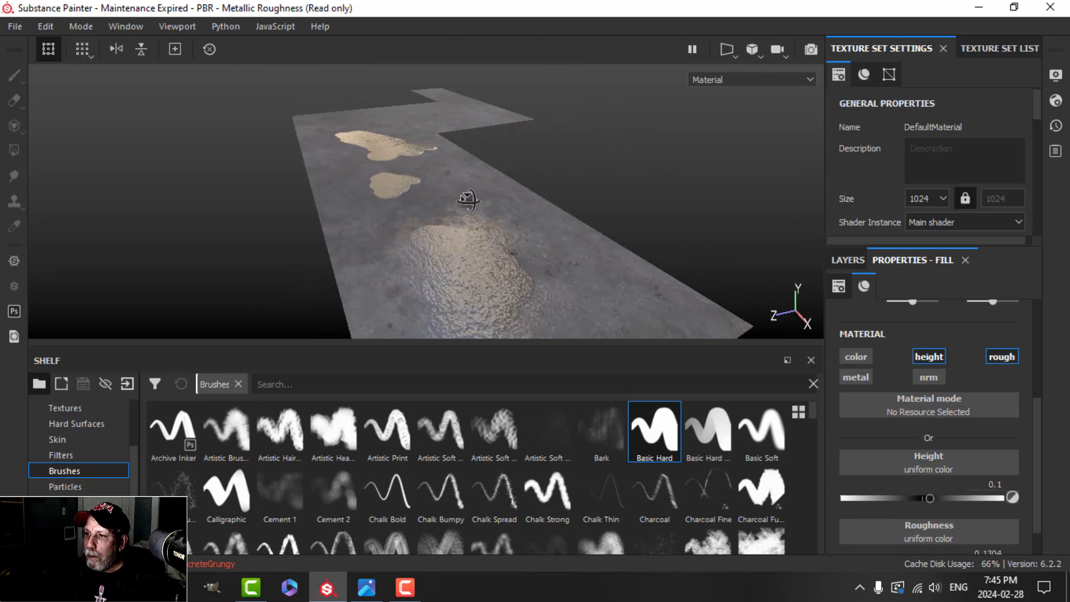
{"action": "left_click", "coordinate": [366, 587]}
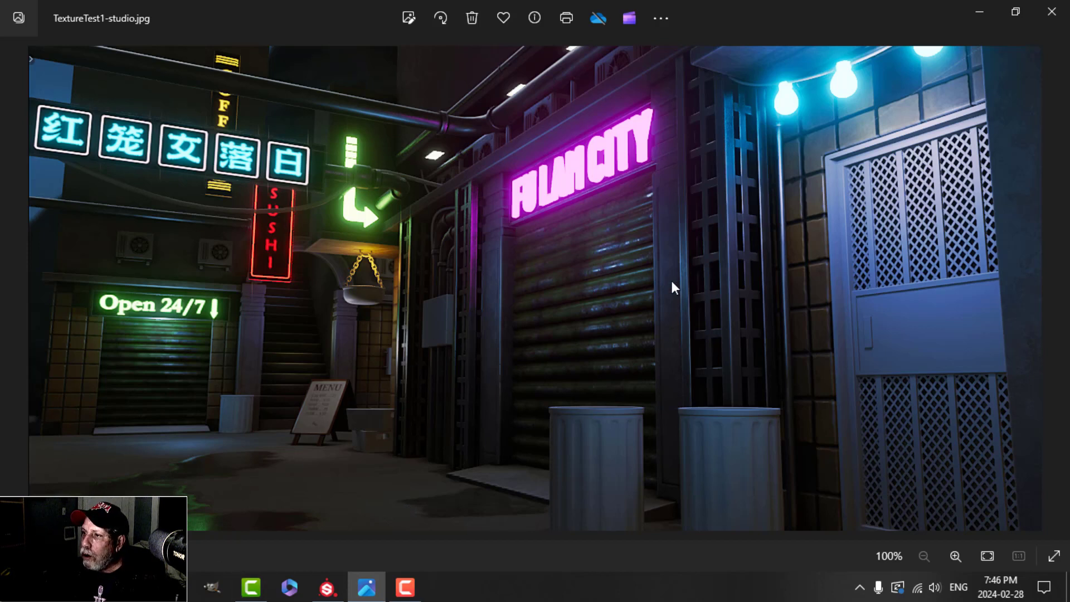
{"action": "left_click", "coordinate": [327, 587]}
- Start a new project with the OpenGL normal map format and the UV Tile workflow that preserves the tile layout per material
{"action": "left_click", "coordinate": [18, 28]}
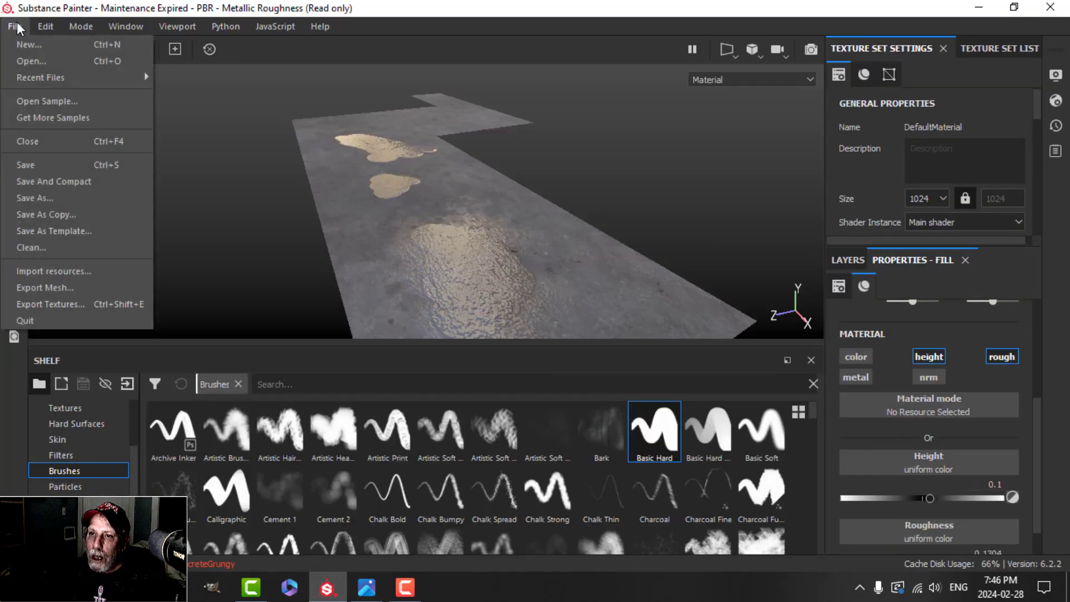
{"action": "left_click", "coordinate": [33, 45]}
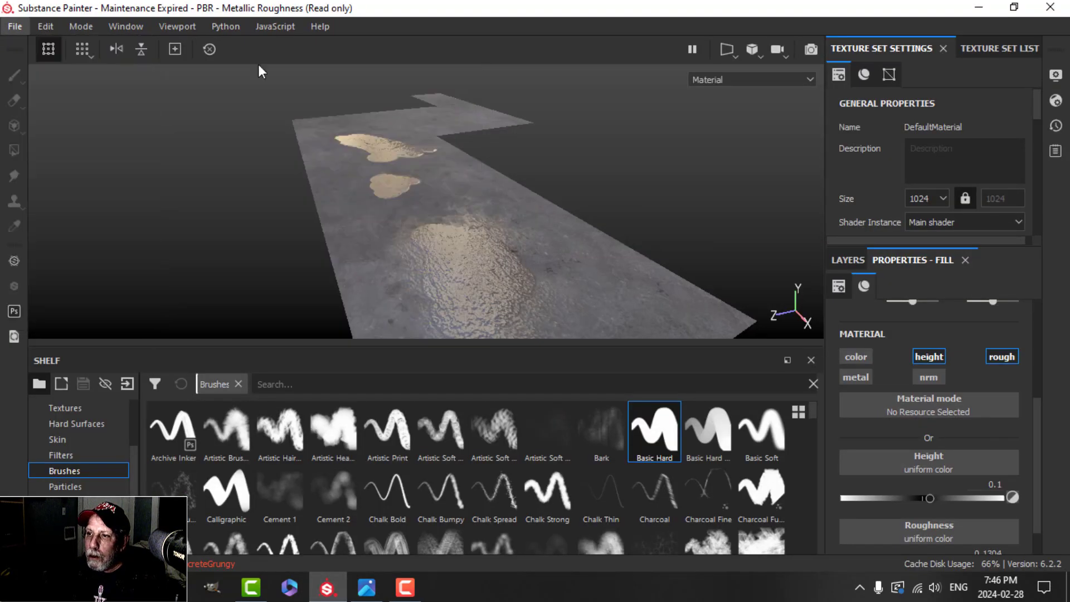
{"action": "left_click", "coordinate": [457, 146]}
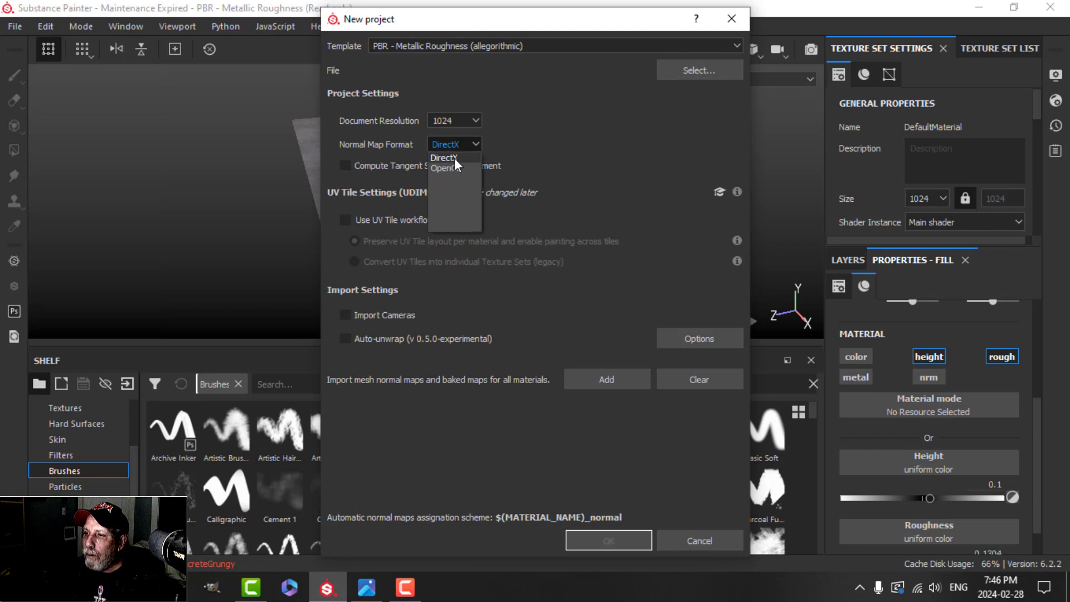
{"action": "left_click", "coordinate": [453, 166]}
{"action": "left_click", "coordinate": [350, 166]}
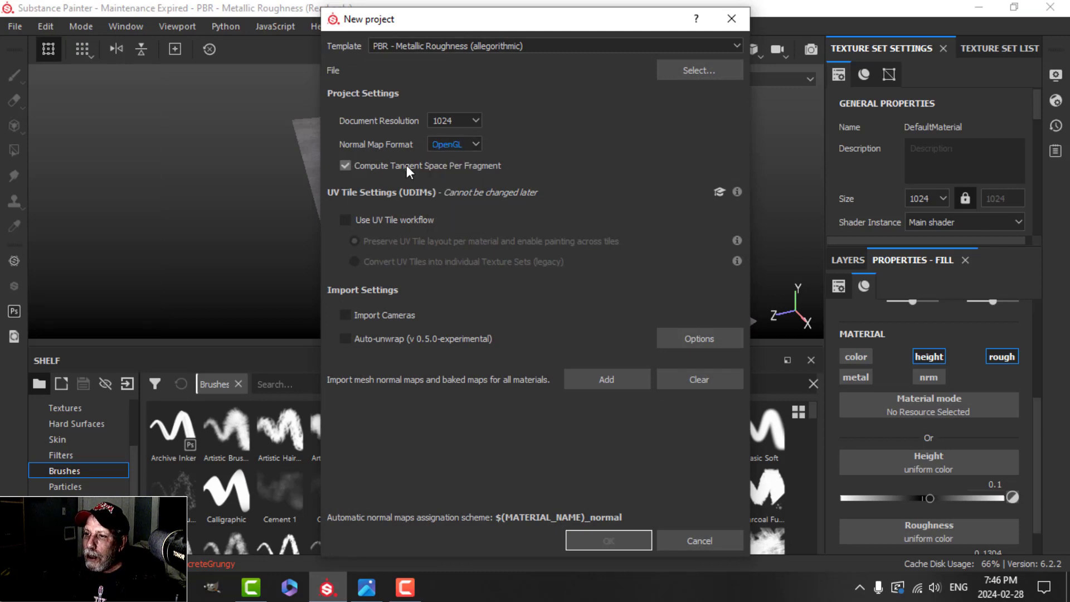
{"action": "left_click", "coordinate": [346, 166]}
{"action": "left_click", "coordinate": [346, 219]}
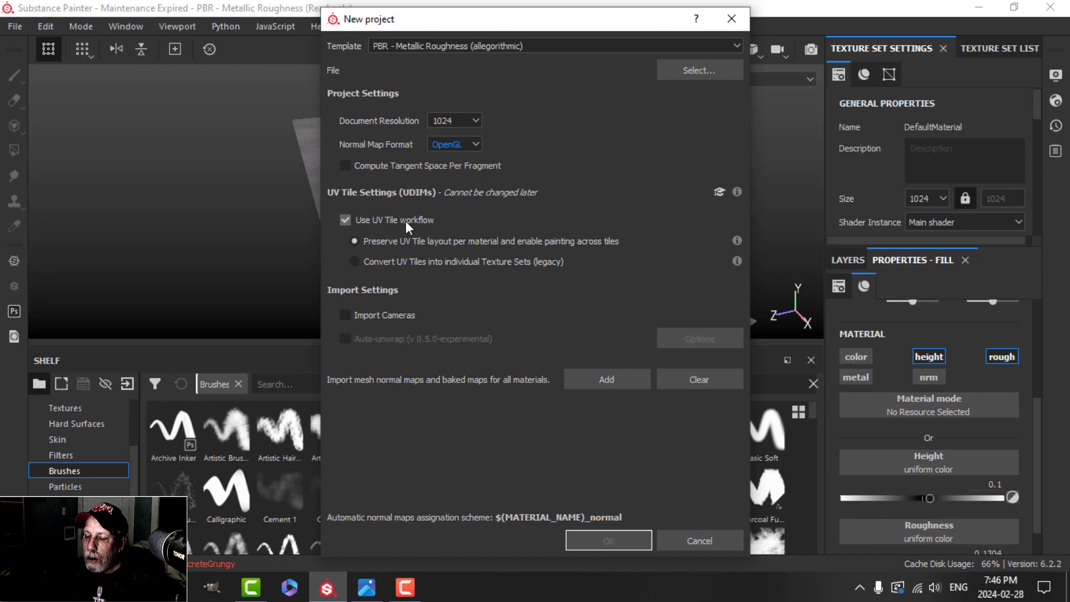
{"action": "left_click", "coordinate": [367, 587]}
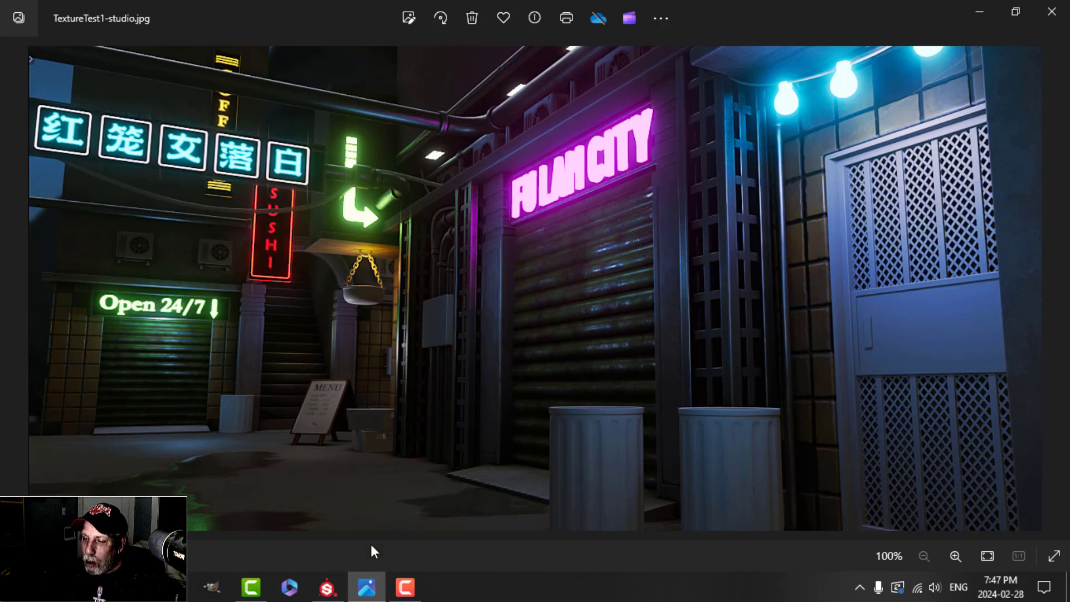
{"action": "left_click", "coordinate": [327, 587]}
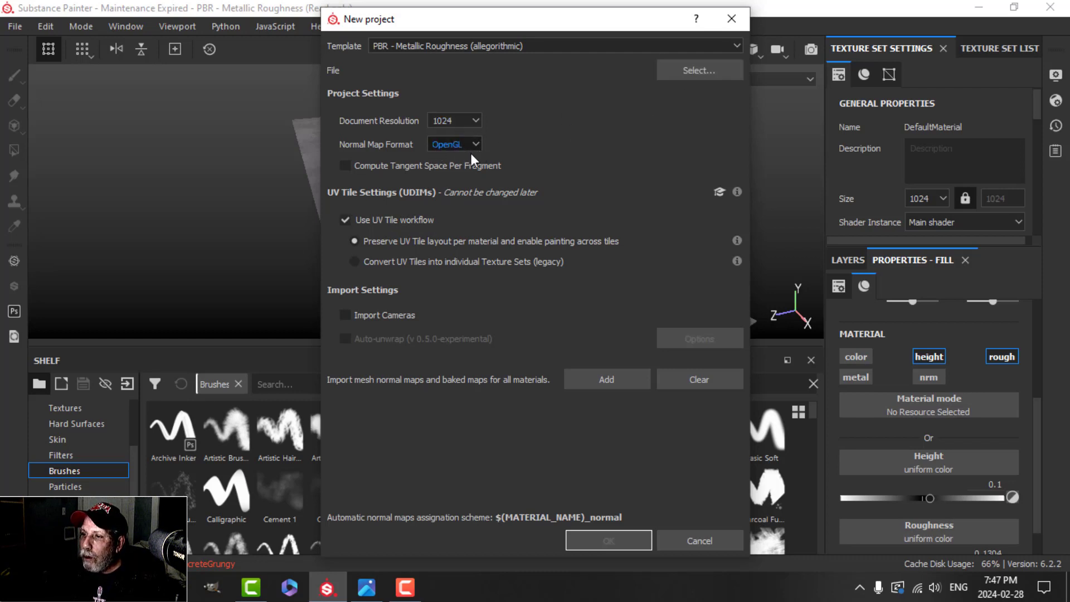
- Create the new project from the mesh CyberpunkStreet_TEXTURE_TEST1Concrete.fbx and discard the changes in the ground project
{"action": "left_click", "coordinate": [673, 71]}
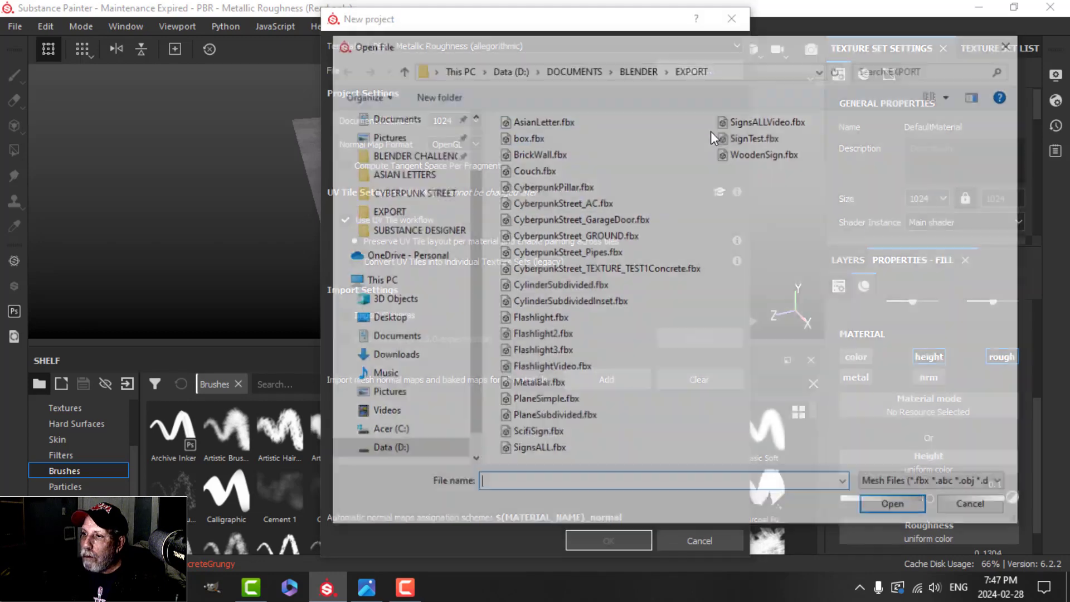
{"action": "left_click", "coordinate": [602, 269]}
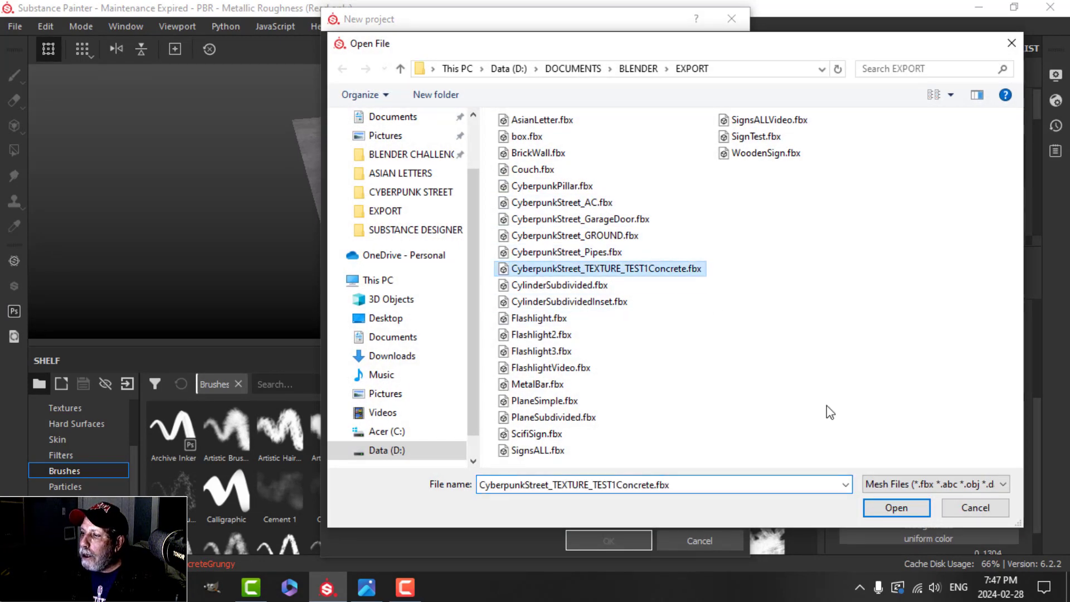
{"action": "left_click", "coordinate": [897, 509]}
{"action": "left_click", "coordinate": [584, 546]}
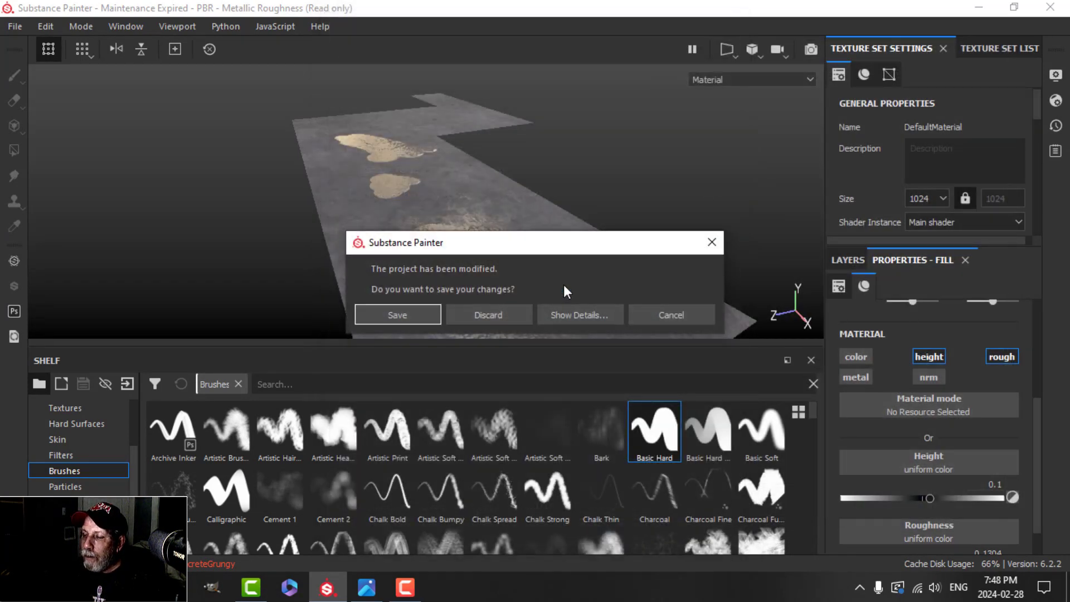
{"action": "left_click", "coordinate": [498, 318]}
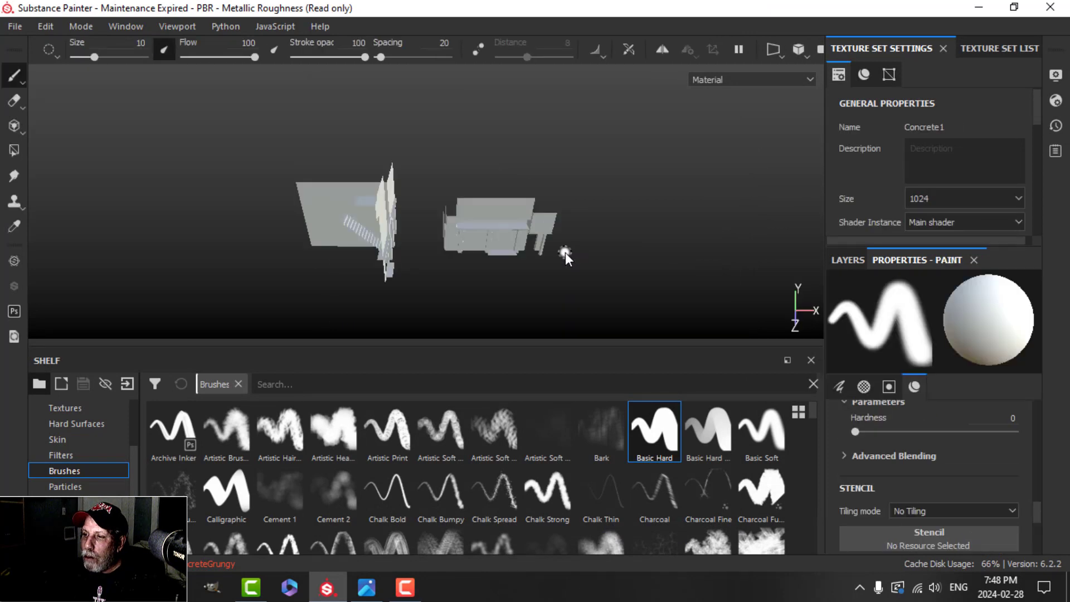
- Examine the imported concrete buildings from several angles, including the facades, pillars, ledges and undersides
{"action": "left_click_drag", "start_coordinate": [565, 252], "coordinate": [378, 235], "text": "alt"}
{"action": "scroll", "coordinate": [481, 261], "scroll_direction": "up", "scroll_amount": 7}
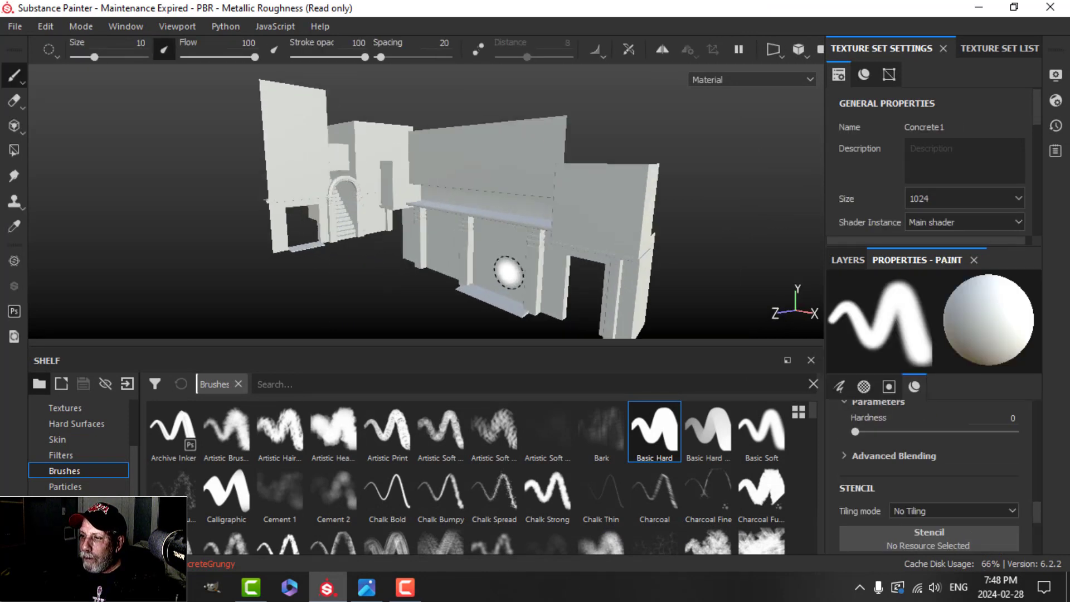
{"action": "left_click_drag", "start_coordinate": [511, 266], "coordinate": [587, 251], "text": "alt"}
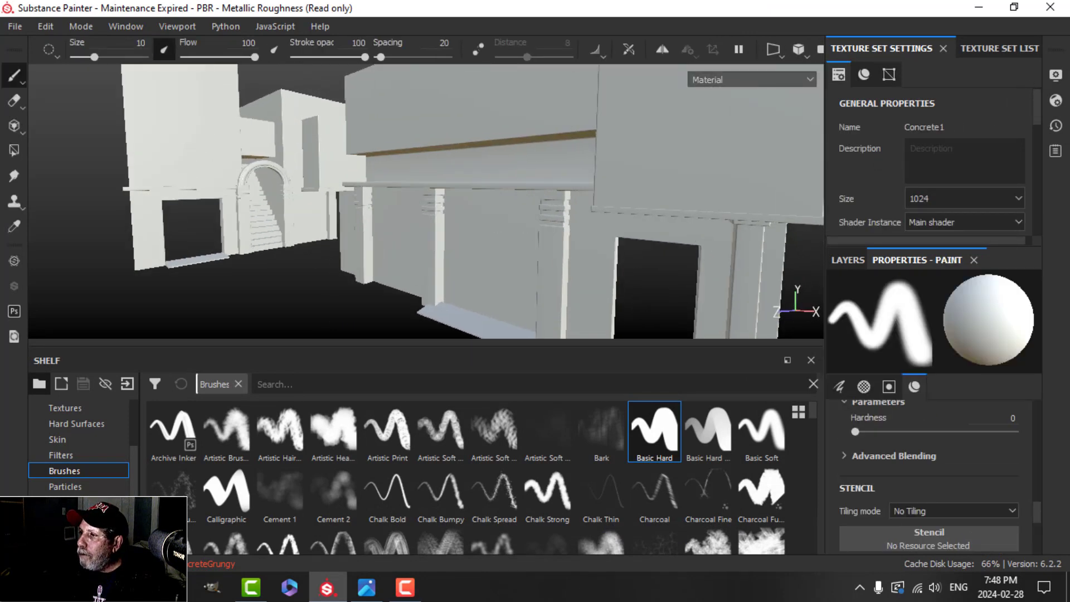
{"action": "left_click_drag", "start_coordinate": [574, 207], "coordinate": [344, 184], "text": "alt"}
{"action": "middle_click_drag", "start_coordinate": [344, 184], "coordinate": [480, 206], "text": "alt"}
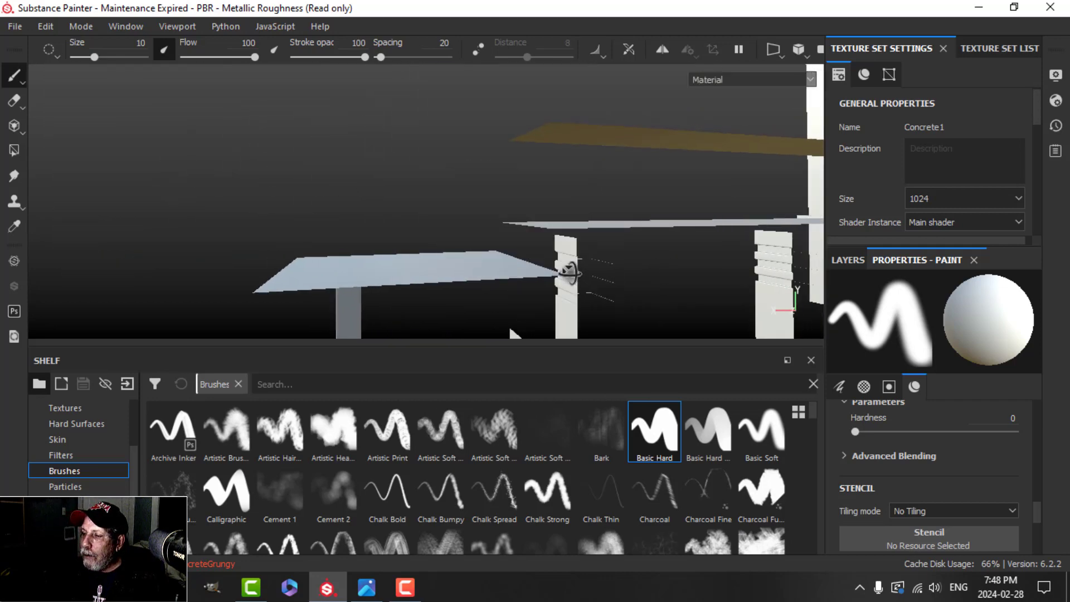
{"action": "left_click_drag", "start_coordinate": [571, 273], "coordinate": [755, 241], "text": "alt"}
{"action": "scroll", "coordinate": [641, 264], "scroll_direction": "up", "scroll_amount": 5}
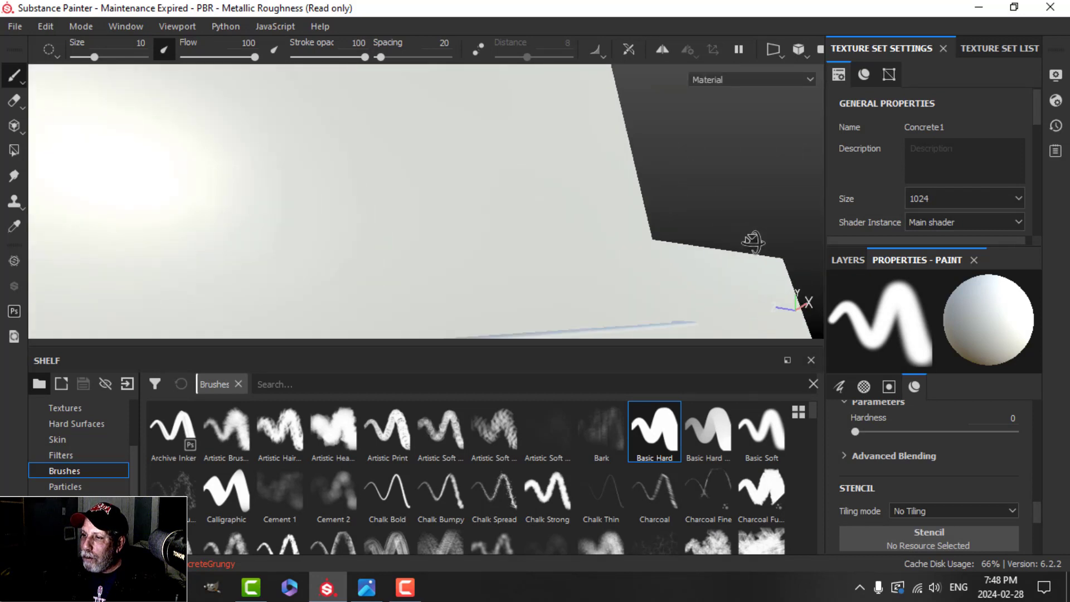
{"action": "scroll", "coordinate": [519, 240], "scroll_direction": "down", "scroll_amount": 5}
{"action": "middle_click_drag", "start_coordinate": [554, 258], "coordinate": [610, 212], "text": "alt"}
{"action": "scroll", "coordinate": [610, 218], "scroll_direction": "down", "scroll_amount": 6}
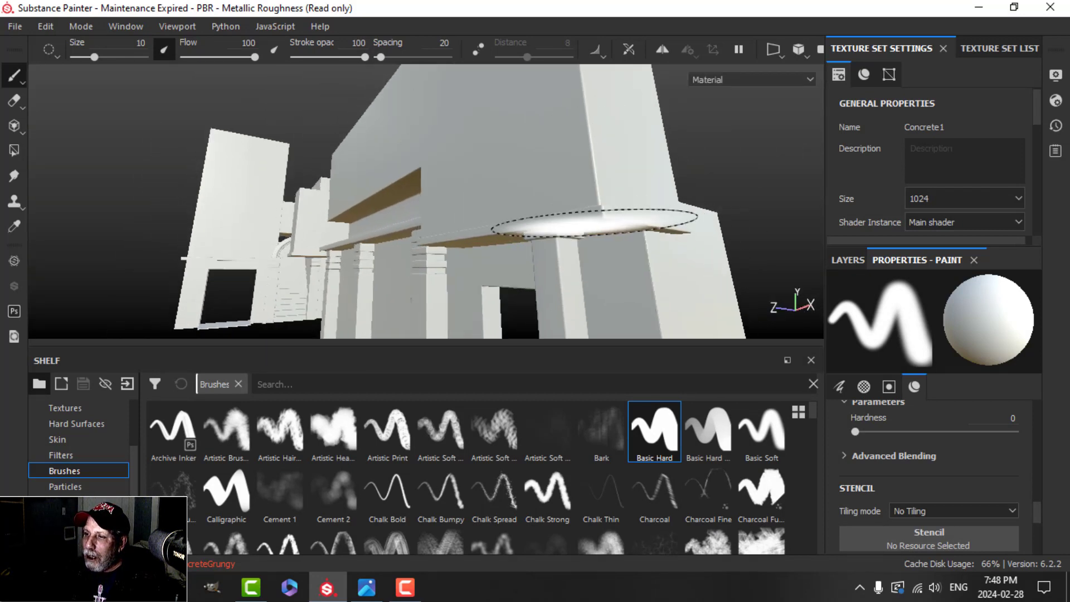
{"action": "middle_click_drag", "start_coordinate": [524, 229], "coordinate": [556, 184], "text": "alt"}
{"action": "left_click_drag", "start_coordinate": [555, 193], "coordinate": [604, 239], "text": "alt"}
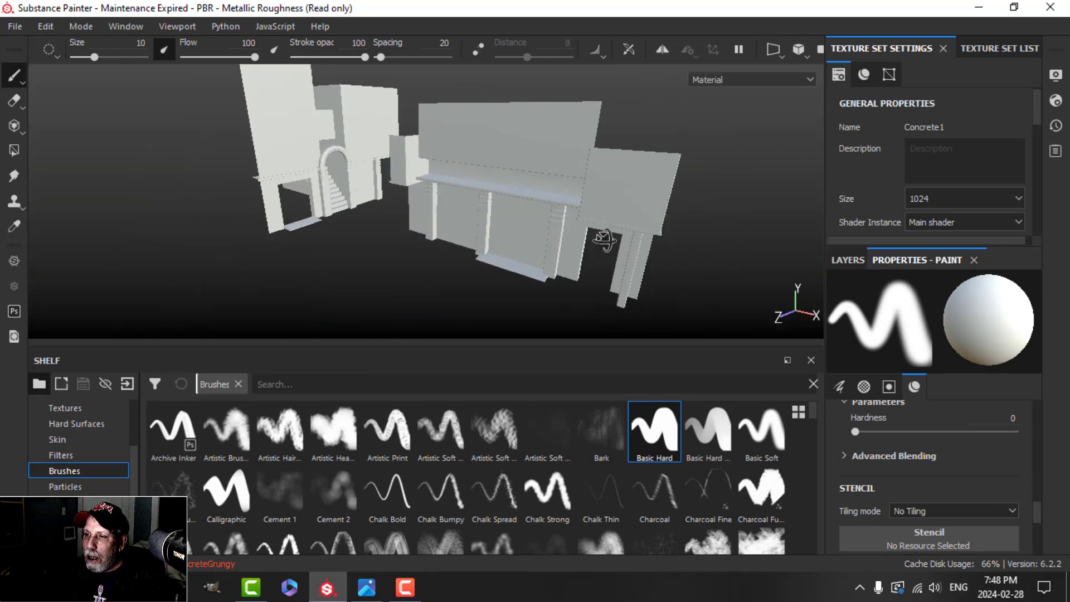
{"action": "scroll", "coordinate": [613, 268], "scroll_direction": "up", "scroll_amount": 2}
{"action": "middle_click_drag", "start_coordinate": [568, 298], "coordinate": [575, 282], "text": "alt"}
{"action": "scroll", "coordinate": [565, 272], "scroll_direction": "up", "scroll_amount": 2}
{"action": "left_click_drag", "start_coordinate": [552, 262], "coordinate": [513, 238], "text": "alt"}
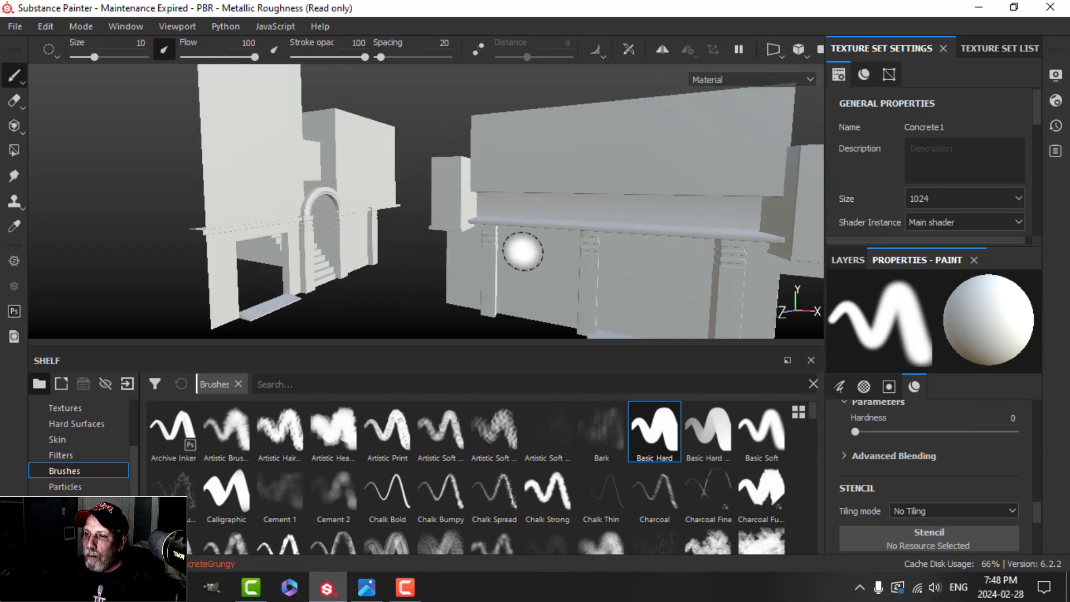
{"action": "scroll", "coordinate": [513, 239], "scroll_direction": "down", "scroll_amount": 3}
{"action": "middle_click_drag", "start_coordinate": [513, 241], "coordinate": [488, 235], "text": "alt"}
- Hide and show the Concrete1 and Concrete2 texture sets in turn to identify which building meshes each one covers
{"action": "left_click", "coordinate": [995, 50]}
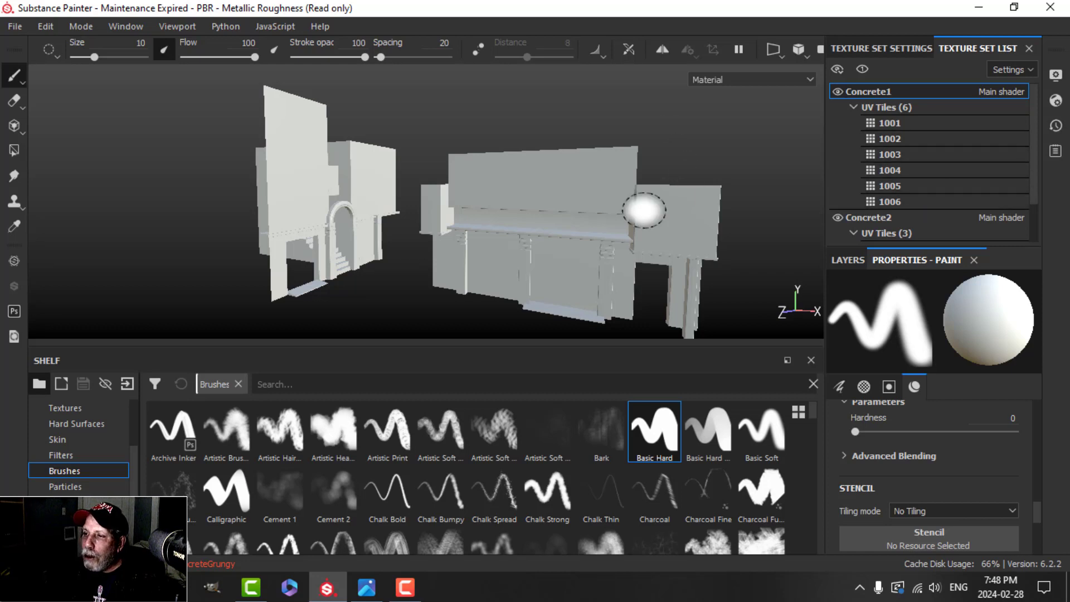
{"action": "scroll", "coordinate": [587, 232], "scroll_direction": "down", "scroll_amount": 2}
{"action": "scroll", "coordinate": [577, 229], "scroll_direction": "up", "scroll_amount": 6}
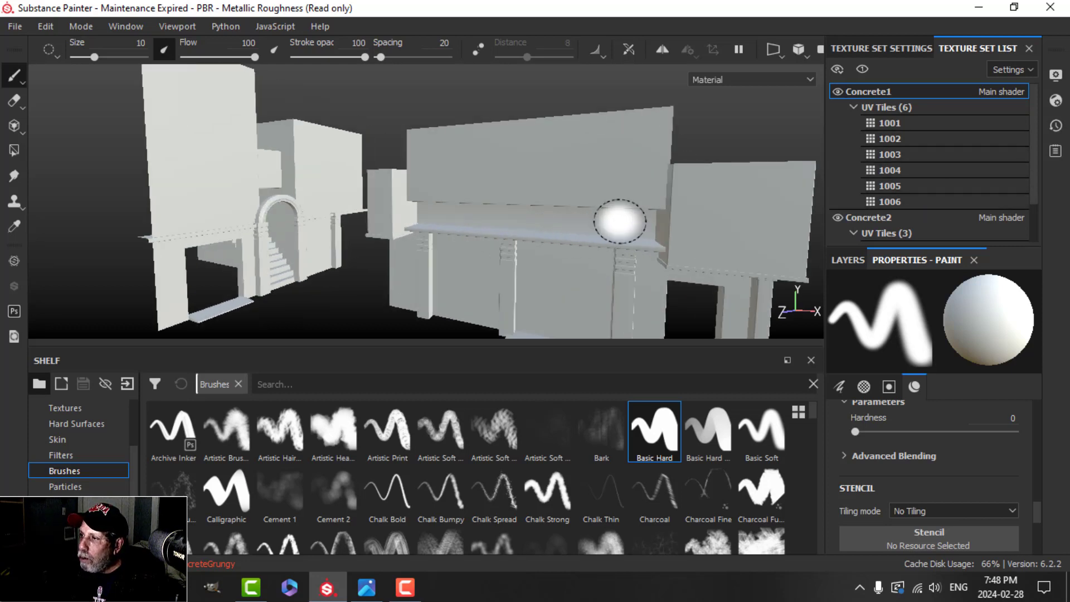
{"action": "left_click", "coordinate": [837, 91]}
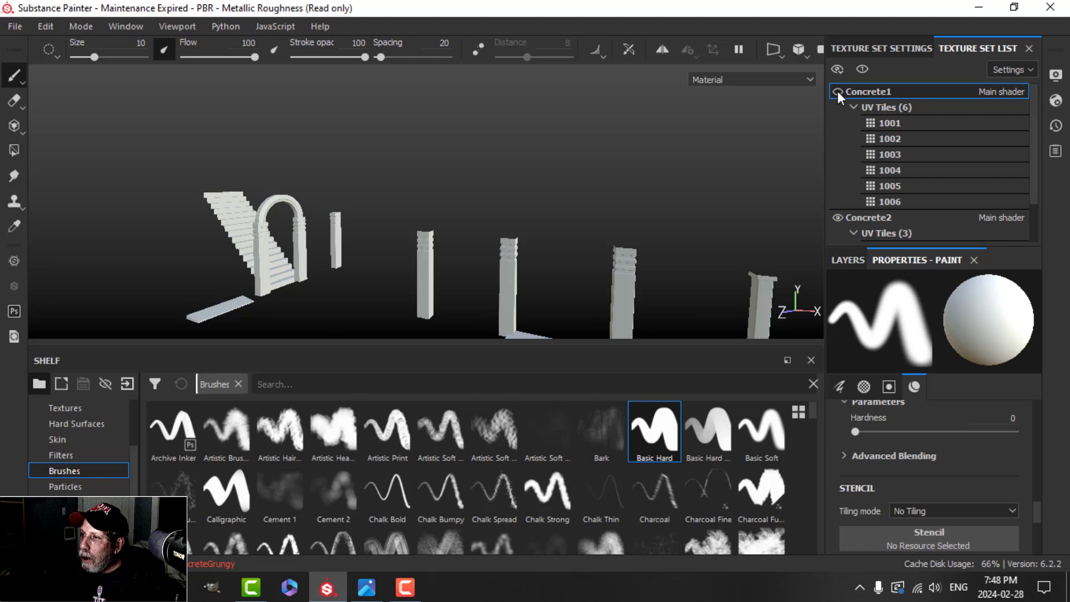
{"action": "left_click", "coordinate": [838, 92]}
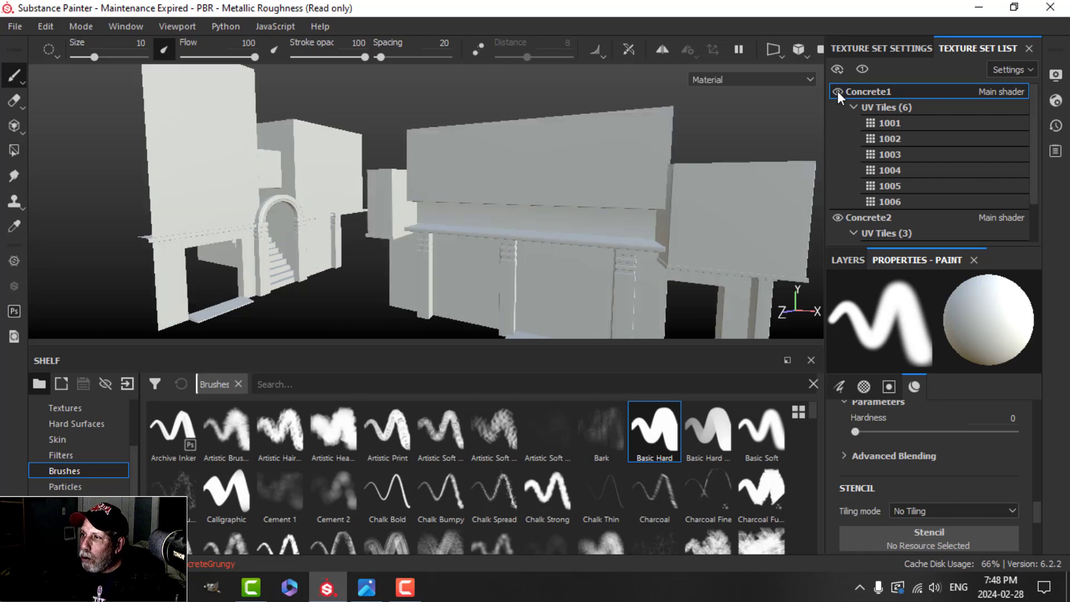
{"action": "left_click", "coordinate": [837, 91]}
{"action": "left_click", "coordinate": [837, 91]}
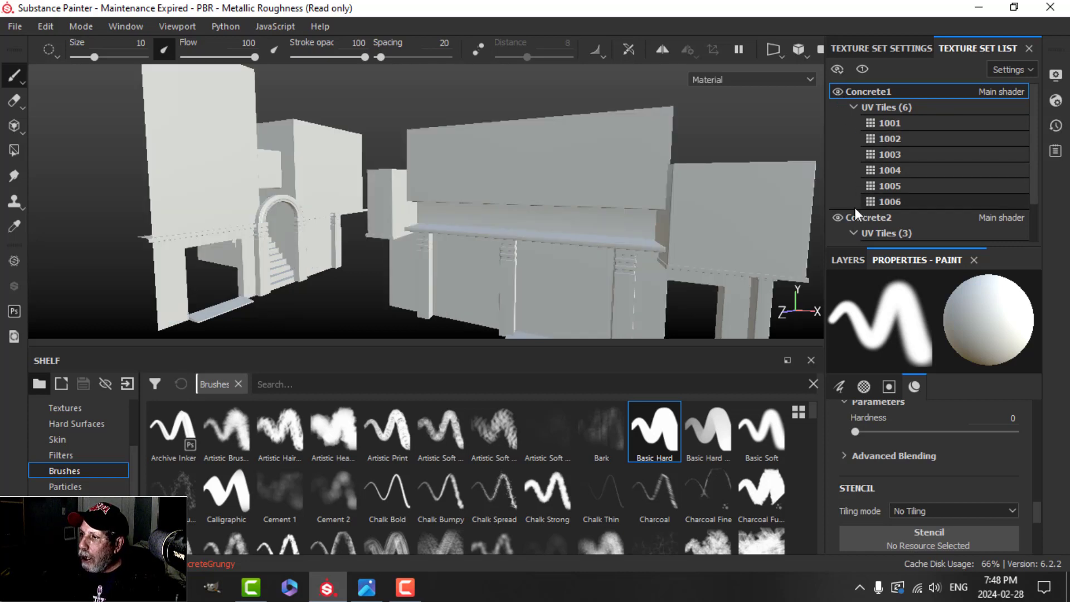
{"action": "left_click", "coordinate": [838, 216]}
{"action": "left_click", "coordinate": [839, 216]}
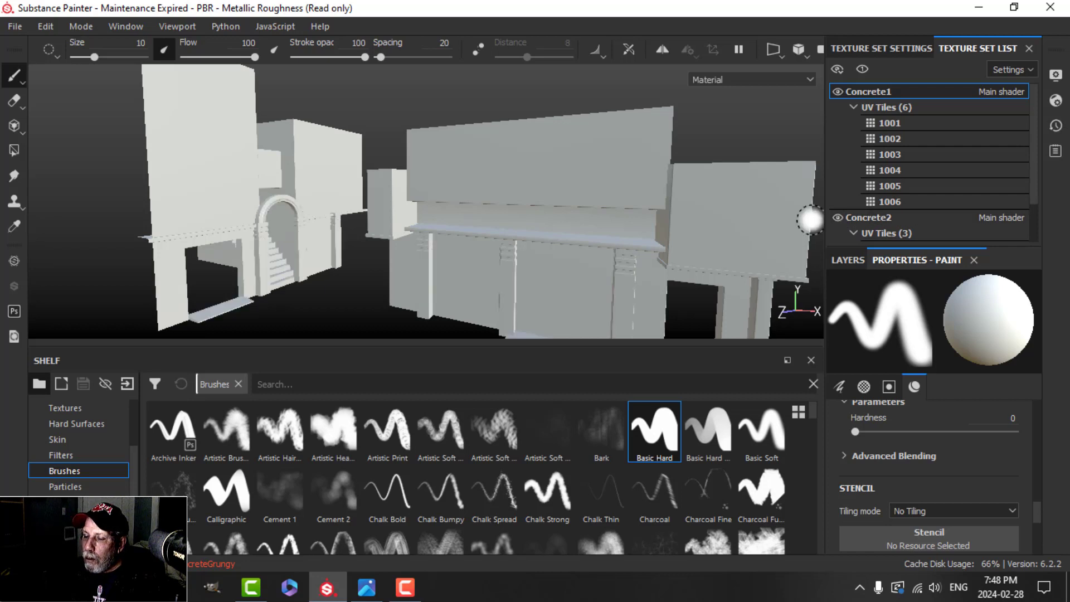
{"action": "mouse_move", "coordinate": [611, 246]}
{"action": "middle_mouse_down"}
{"action": "mouse_move", "coordinate": [571, 236]}
{"action": "mouse_move", "coordinate": [541, 204]}
{"action": "middle_mouse_up"}
{"action": "left_click", "coordinate": [837, 217]}
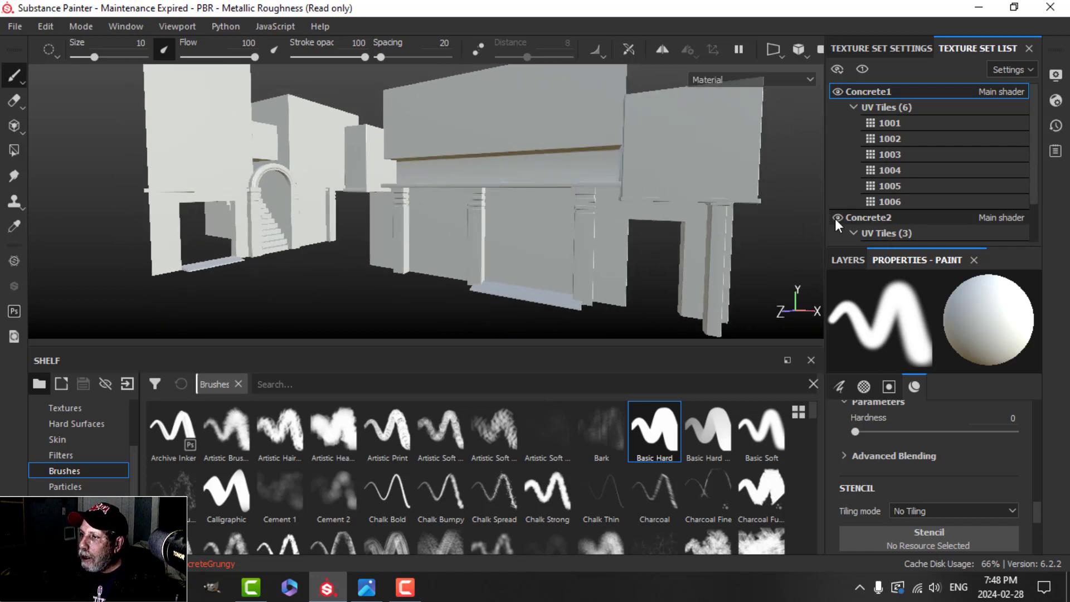
{"action": "left_click", "coordinate": [836, 219]}
- Inspect the ledge and pillar edges of the buildings up close and review the UV tiles of both texture sets
{"action": "middle_click_drag", "start_coordinate": [545, 199], "coordinate": [537, 201], "text": "alt"}
{"action": "scroll", "coordinate": [520, 217], "scroll_direction": "up", "scroll_amount": 2}
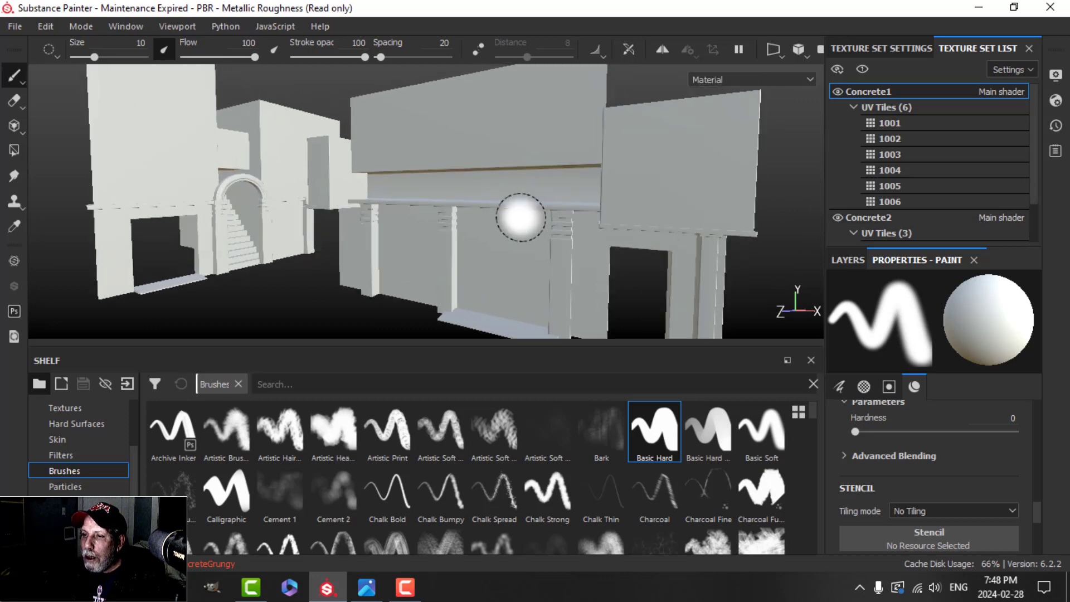
{"action": "mouse_move", "coordinate": [521, 217]}
{"action": "left_mouse_down", "text": "alt"}
{"action": "mouse_move", "coordinate": [517, 191]}
{"action": "mouse_move", "coordinate": [504, 229]}
{"action": "left_mouse_up", "text": "alt"}
{"action": "middle_click_drag", "start_coordinate": [503, 230], "coordinate": [541, 199], "text": "alt"}
{"action": "left_click_drag", "start_coordinate": [542, 199], "coordinate": [536, 195], "text": "alt"}
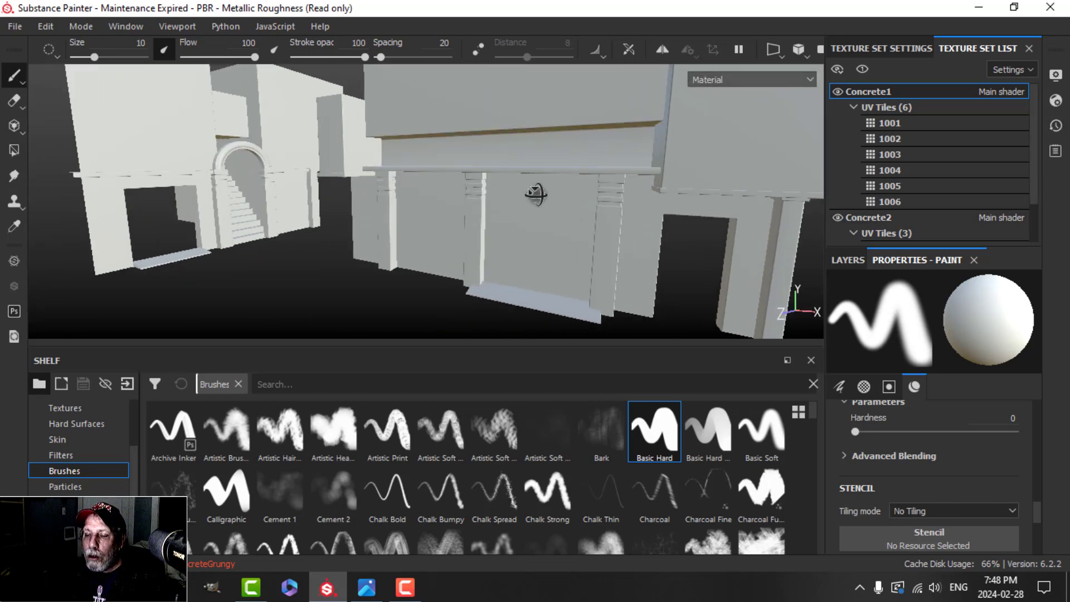
{"action": "middle_click_drag", "start_coordinate": [536, 196], "coordinate": [540, 223], "text": "alt"}
{"action": "left_click_drag", "start_coordinate": [539, 222], "coordinate": [552, 218], "text": "alt"}
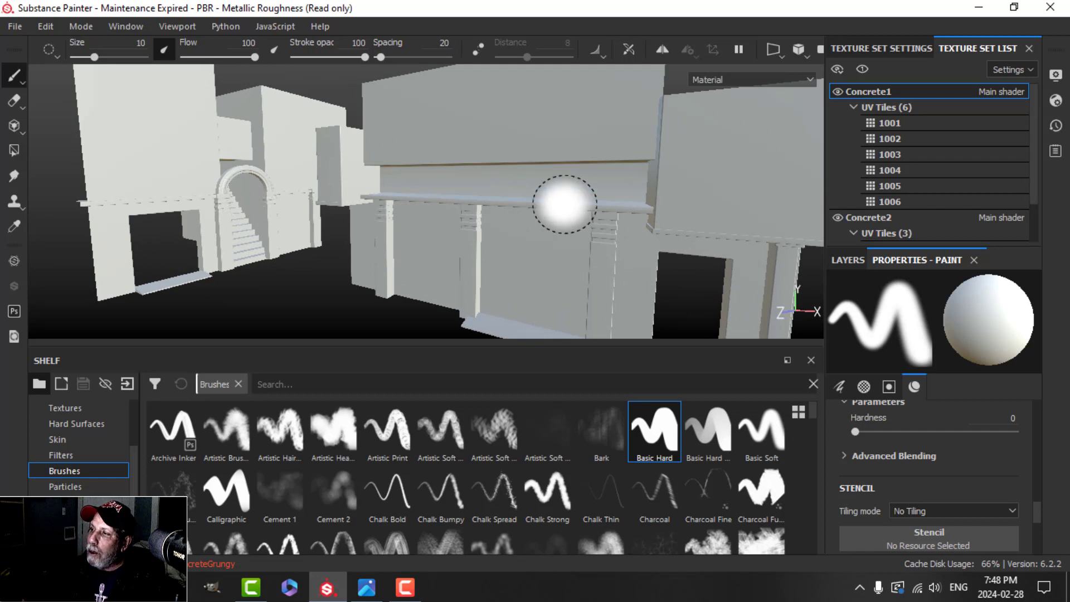
{"action": "scroll", "coordinate": [970, 214], "scroll_direction": "down", "scroll_amount": 1}
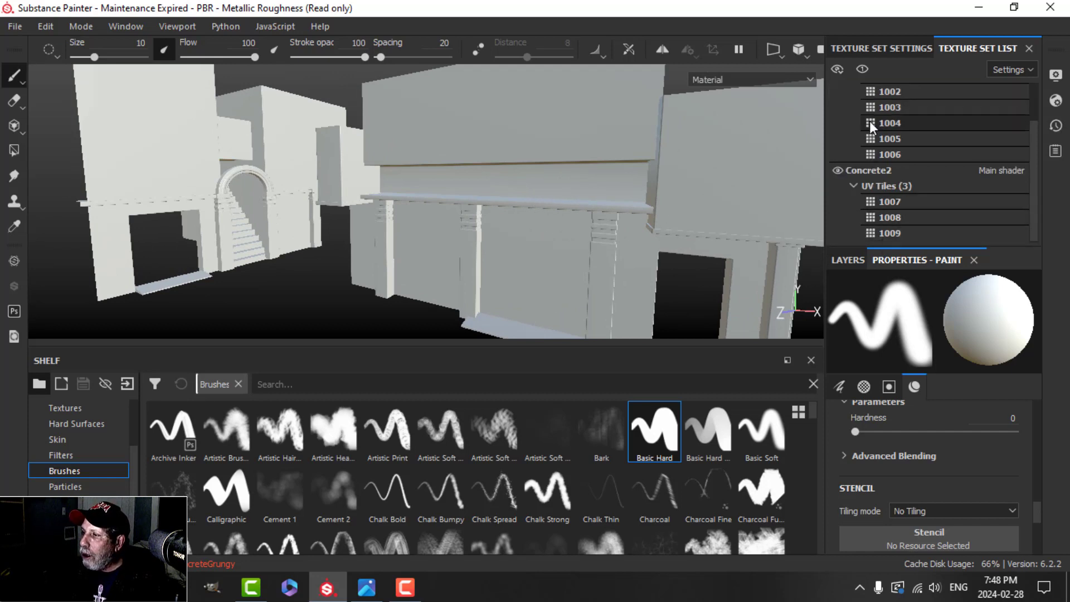
{"action": "scroll", "coordinate": [909, 217], "scroll_direction": "up", "scroll_amount": 1}
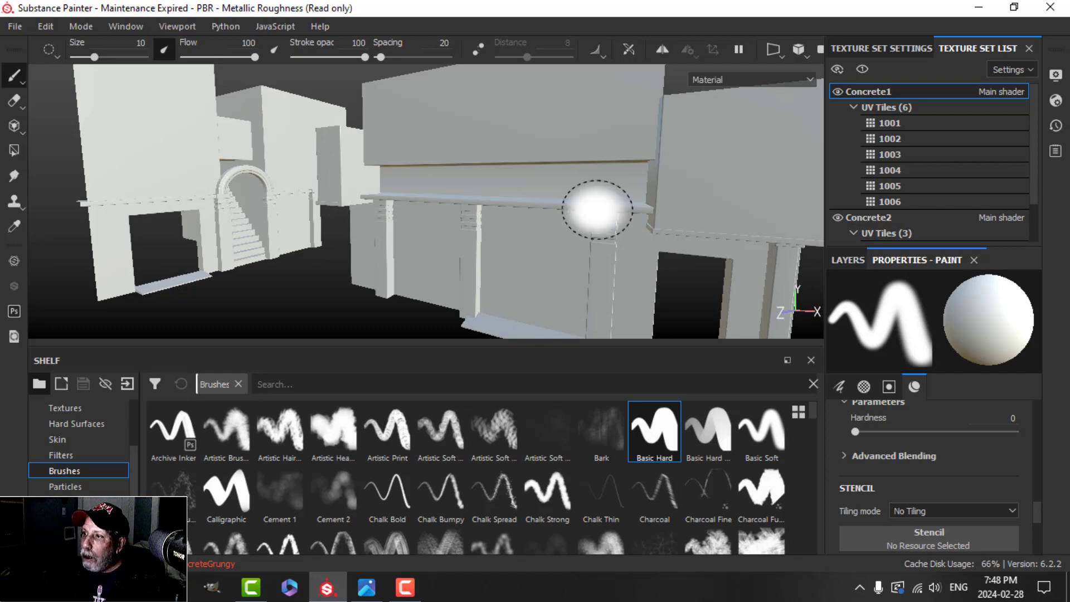
{"action": "scroll", "coordinate": [597, 209], "scroll_direction": "up", "scroll_amount": 2}
{"action": "left_click_drag", "start_coordinate": [598, 209], "coordinate": [532, 220], "text": "alt"}
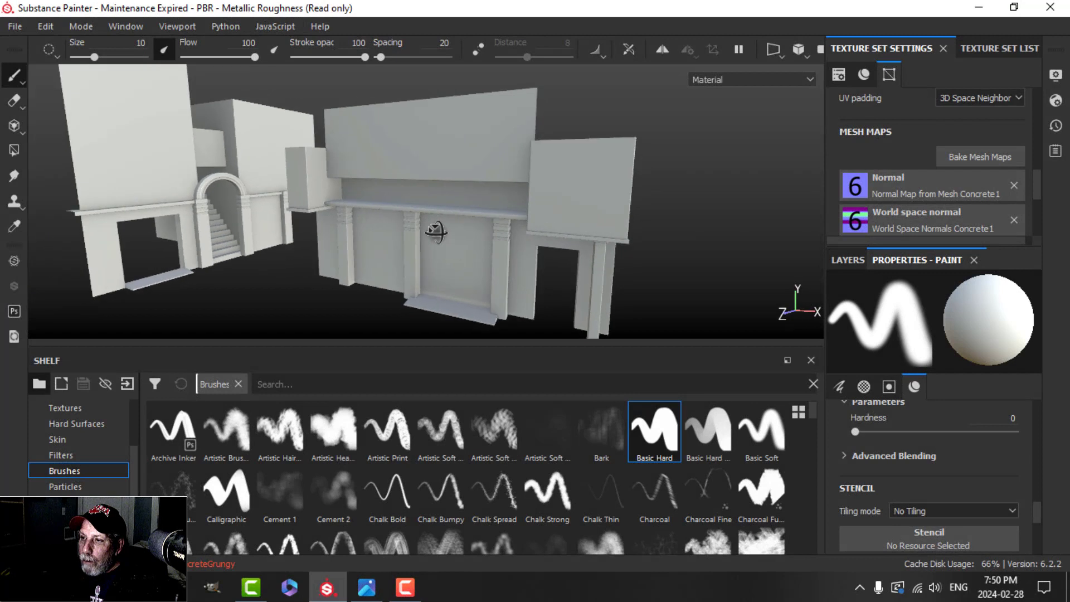
- Toggle the visibility of the Concrete1 texture set to check its meshes again
{"action": "left_click", "coordinate": [989, 47]}
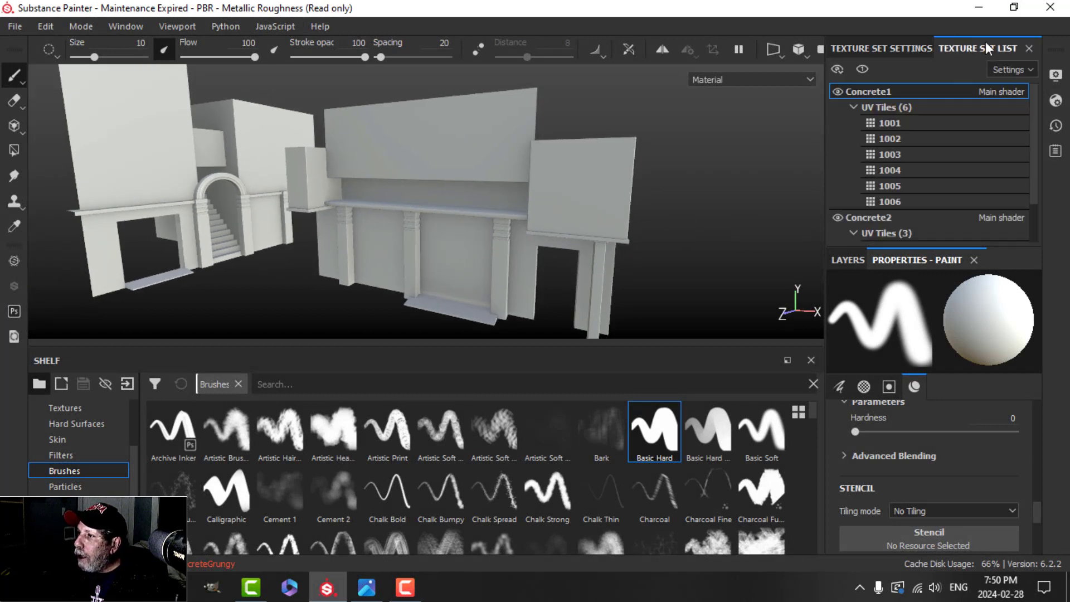
{"action": "left_click", "coordinate": [838, 92]}
{"action": "left_click", "coordinate": [838, 92]}
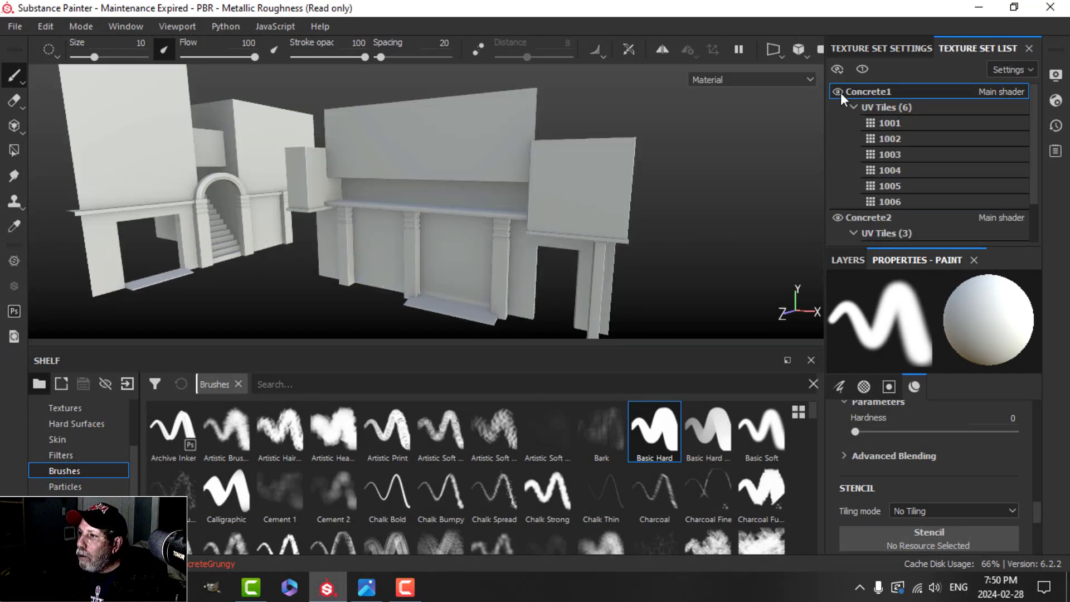
- Replace the default layer of Concrete1 with the Concrete Simple material, found by searching the materials for "conc"
{"action": "left_click", "coordinate": [858, 260]}
{"action": "left_click", "coordinate": [1028, 284]}
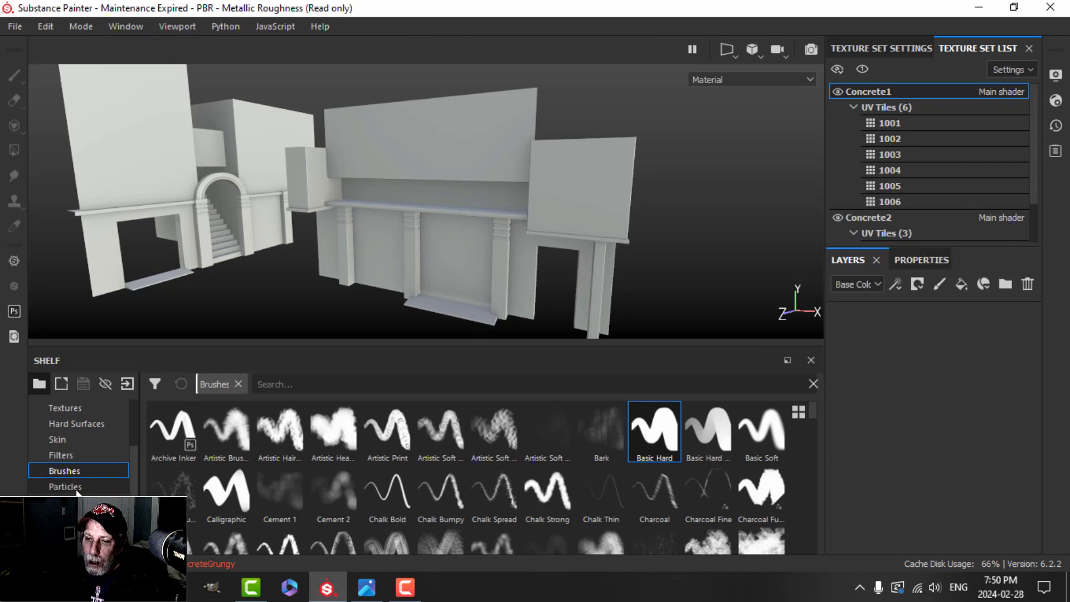
{"action": "scroll", "coordinate": [78, 445], "scroll_direction": "down", "scroll_amount": 1}
{"action": "left_click", "coordinate": [71, 471]}
{"action": "left_click", "coordinate": [323, 385]}
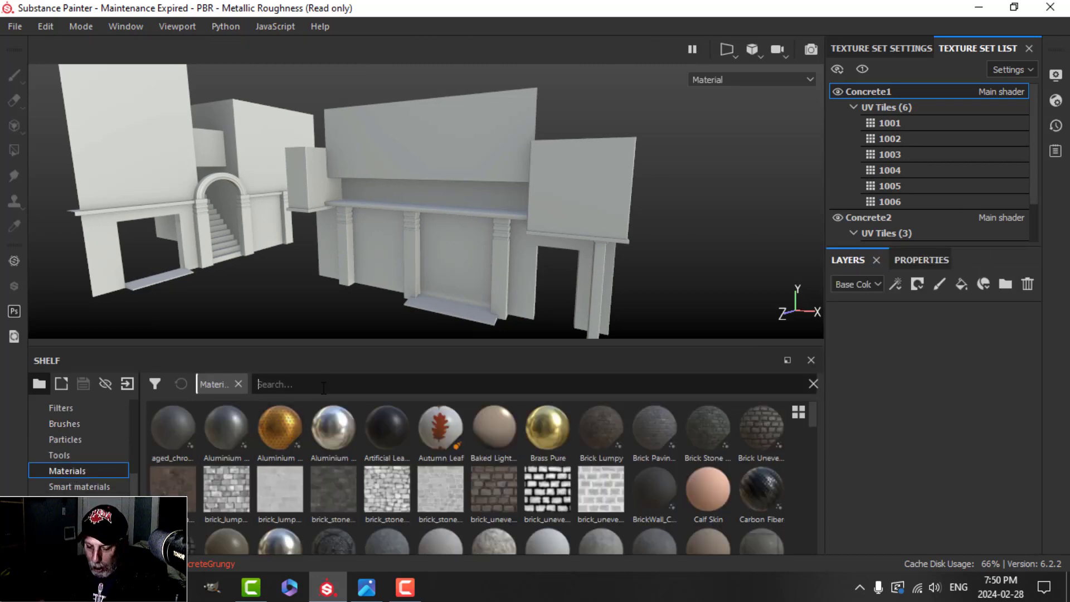
{"action": "type", "text": "conc"}
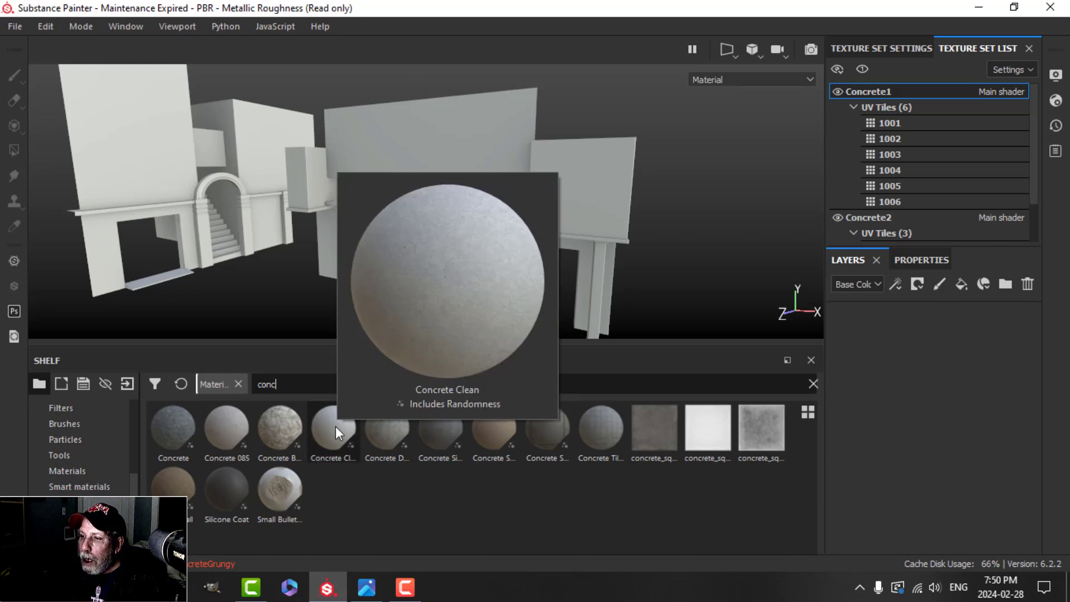
{"action": "mouse_move", "coordinate": [335, 426]}
{"action": "left_mouse_down"}
{"action": "mouse_move", "coordinate": [868, 393]}
{"action": "mouse_move", "coordinate": [321, 429]}
{"action": "left_mouse_up"}
{"action": "left_click_drag", "start_coordinate": [436, 429], "coordinate": [946, 378]}
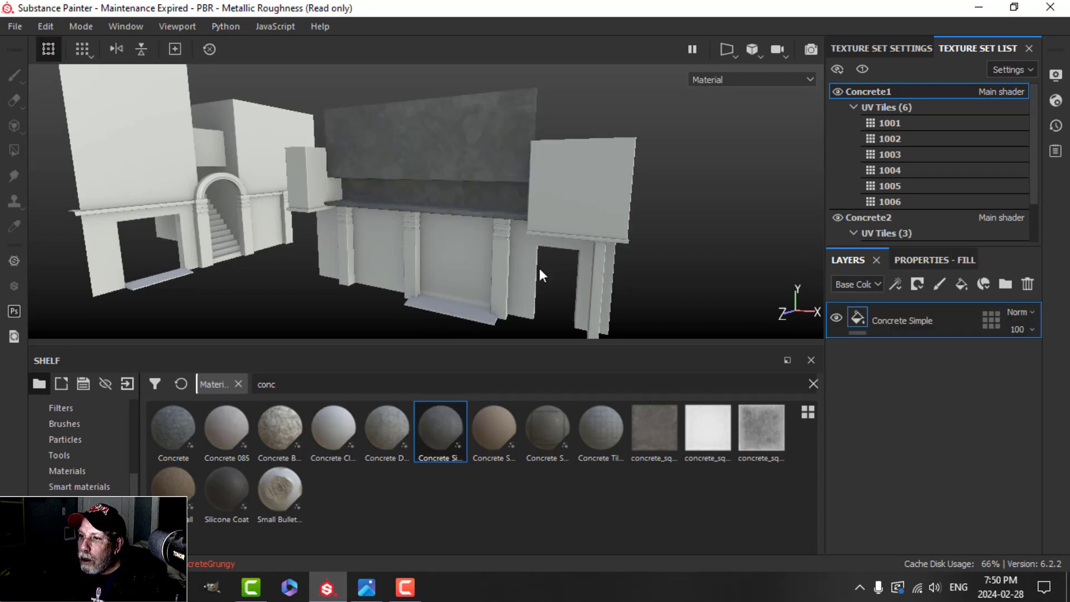
{"action": "scroll", "coordinate": [537, 252], "scroll_direction": "up", "scroll_amount": 3}
{"action": "left_click_drag", "start_coordinate": [585, 258], "coordinate": [561, 239], "text": "alt"}
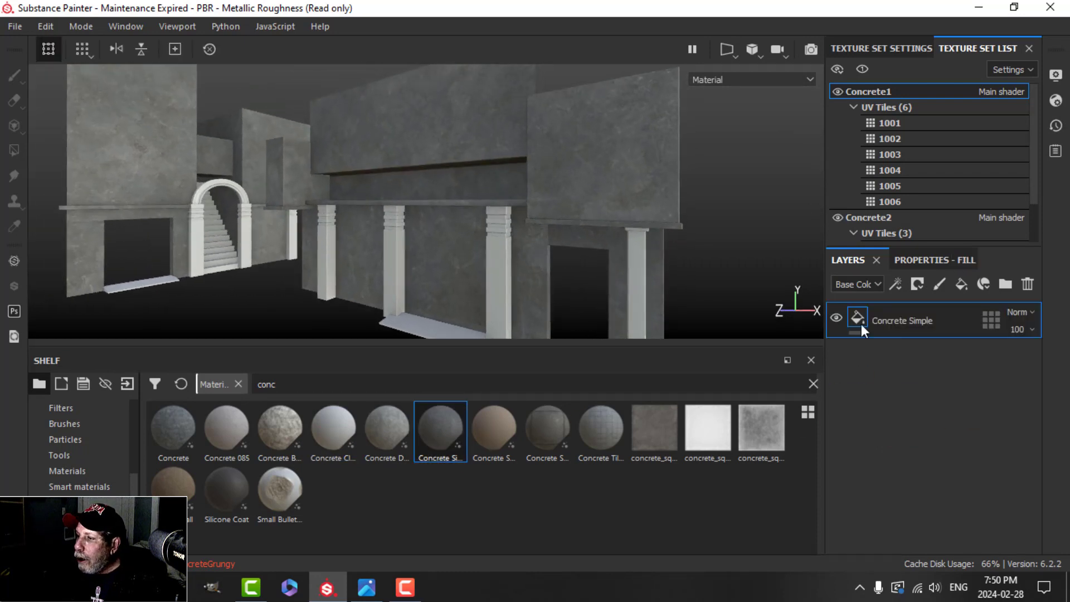
- Switch the Concrete Simple fill to tri-planar projection and set its UV scale to 2
{"action": "left_click", "coordinate": [917, 261]}
{"action": "scroll", "coordinate": [922, 377], "scroll_direction": "up", "scroll_amount": 3}
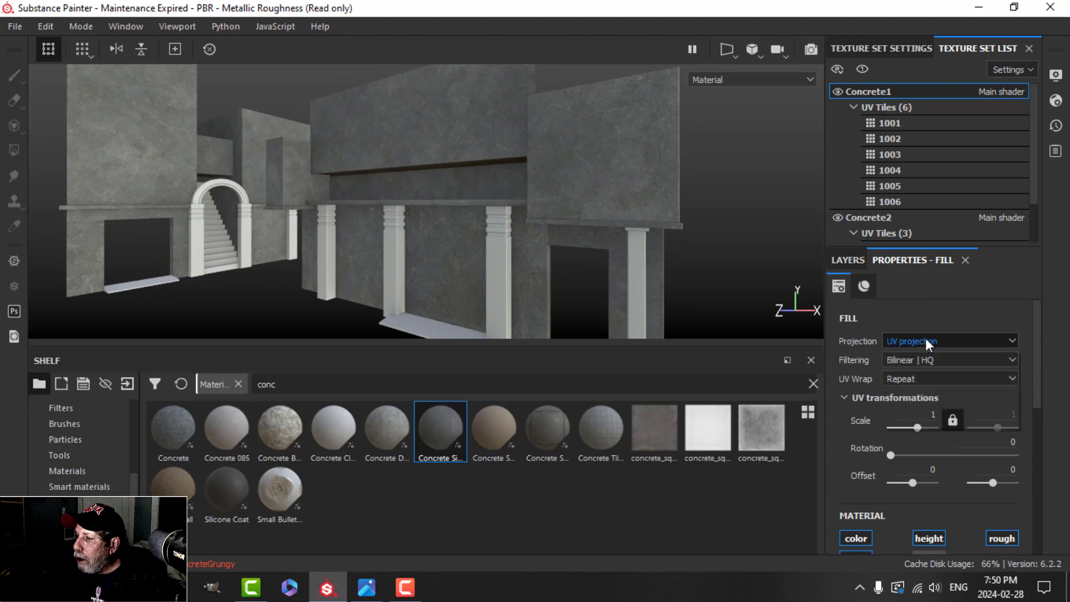
{"action": "left_click", "coordinate": [926, 339]}
{"action": "left_click", "coordinate": [915, 369]}
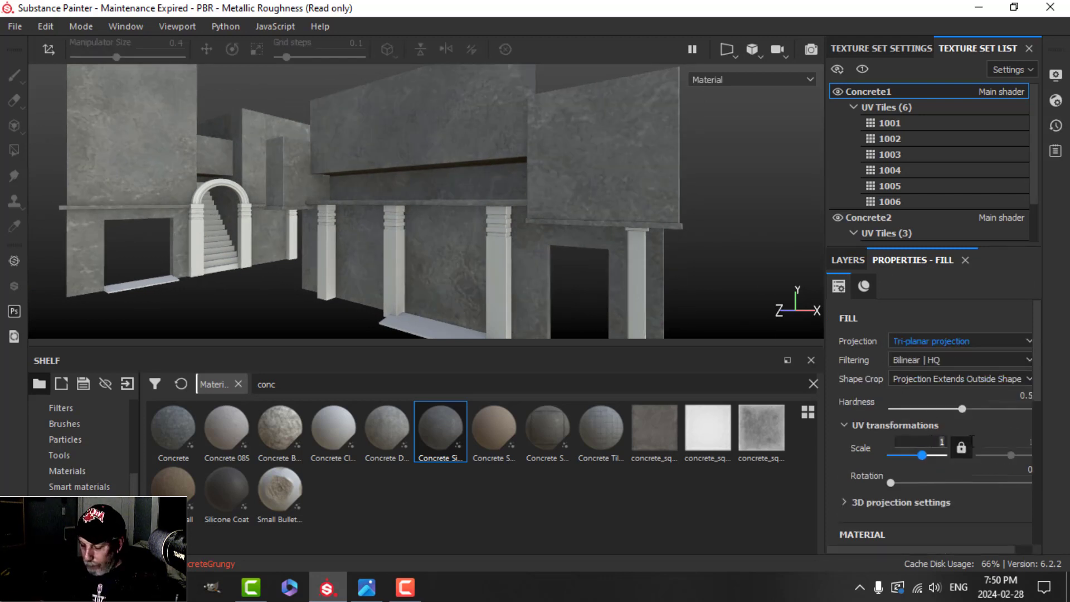
{"action": "type", "text": "2"}
{"action": "key", "text": "Return"}
- Examine the Concrete Simple texture on the building walls, ledges and recesses from several angles
{"action": "scroll", "coordinate": [614, 255], "scroll_direction": "up", "scroll_amount": 2}
{"action": "mouse_move", "coordinate": [613, 255]}
{"action": "left_mouse_down", "text": "alt"}
{"action": "mouse_move", "coordinate": [620, 247]}
{"action": "mouse_move", "coordinate": [622, 260]}
{"action": "left_mouse_up", "text": "alt"}
{"action": "scroll", "coordinate": [611, 203], "scroll_direction": "down", "scroll_amount": 1}
{"action": "middle_click_drag", "start_coordinate": [613, 204], "coordinate": [630, 209], "text": "alt"}
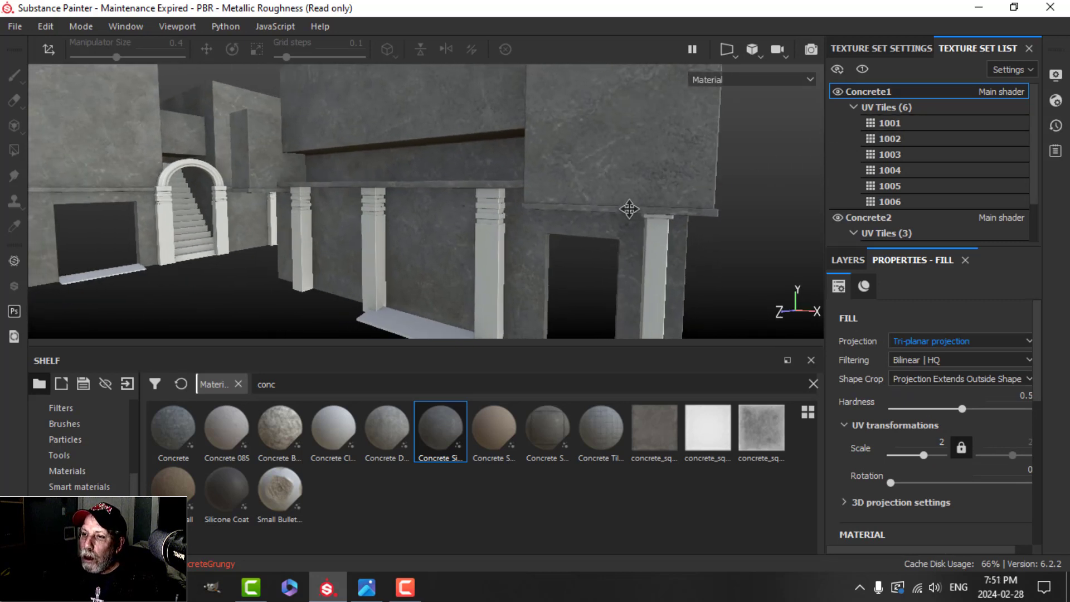
{"action": "scroll", "coordinate": [599, 221], "scroll_direction": "down", "scroll_amount": 1}
{"action": "middle_click_drag", "start_coordinate": [558, 220], "coordinate": [596, 219], "text": "alt"}
{"action": "left_click_drag", "start_coordinate": [463, 195], "coordinate": [484, 216], "text": "alt"}
{"action": "scroll", "coordinate": [455, 210], "scroll_direction": "up", "scroll_amount": 1}
{"action": "middle_click_drag", "start_coordinate": [484, 217], "coordinate": [485, 250], "text": "alt"}
{"action": "scroll", "coordinate": [481, 258], "scroll_direction": "up", "scroll_amount": 2}
{"action": "left_click_drag", "start_coordinate": [483, 259], "coordinate": [463, 229], "text": "alt"}
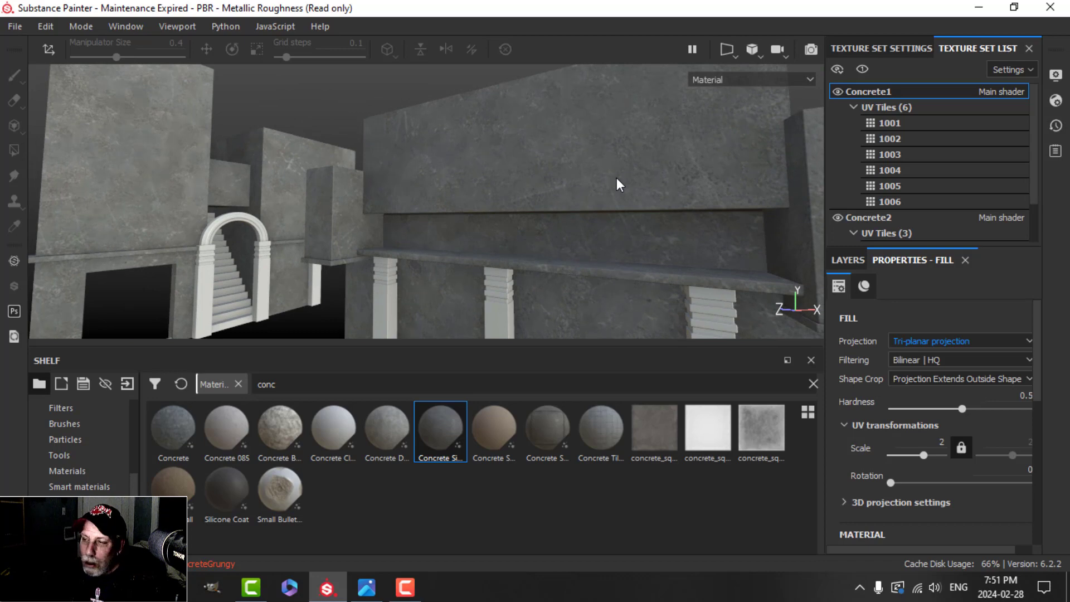
{"action": "left_click_drag", "start_coordinate": [614, 212], "coordinate": [494, 187], "text": "alt"}
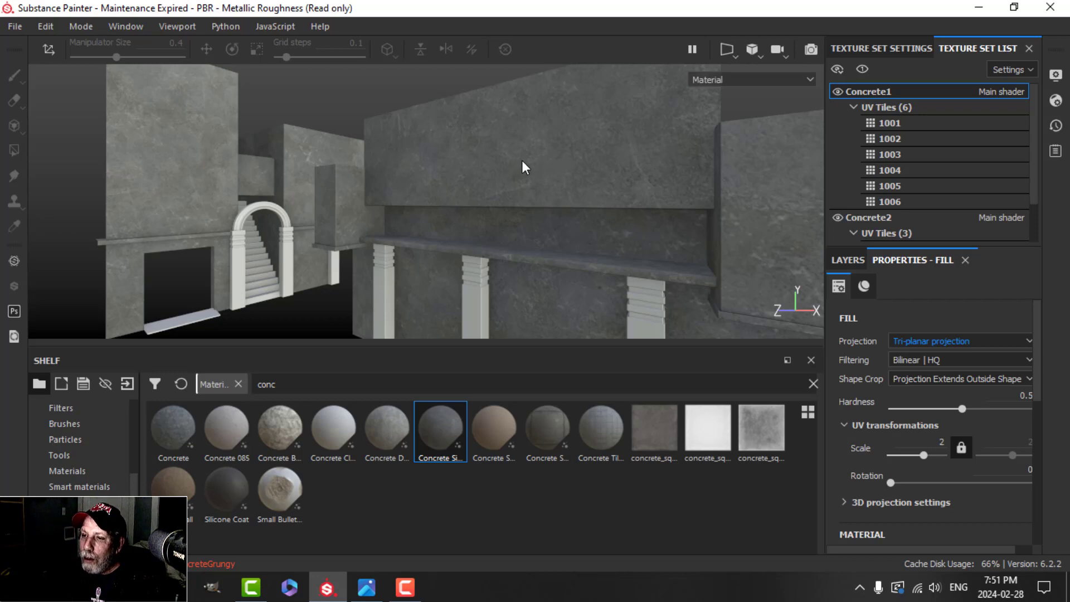
{"action": "mouse_move", "coordinate": [522, 161]}
{"action": "left_mouse_down", "text": "alt"}
{"action": "mouse_move", "coordinate": [477, 144]}
{"action": "mouse_move", "coordinate": [509, 162]}
{"action": "mouse_move", "coordinate": [535, 141]}
{"action": "mouse_move", "coordinate": [580, 162]}
{"action": "left_mouse_up", "text": "alt"}
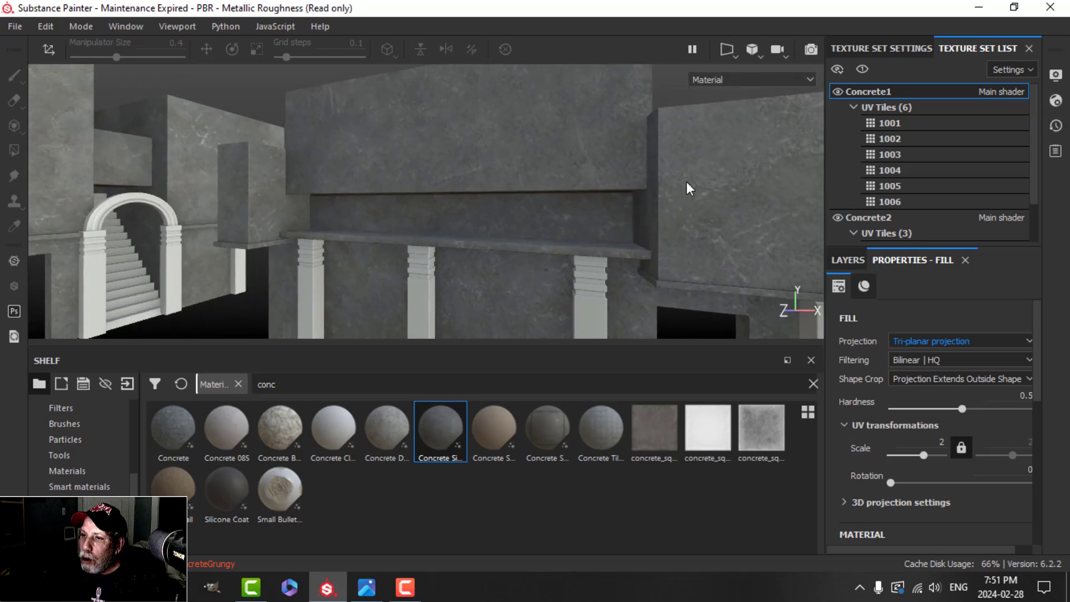
{"action": "mouse_move", "coordinate": [472, 163]}
{"action": "left_mouse_down", "text": "alt"}
{"action": "mouse_move", "coordinate": [496, 170]}
{"action": "mouse_move", "coordinate": [447, 158]}
{"action": "mouse_move", "coordinate": [453, 148]}
{"action": "mouse_move", "coordinate": [467, 175]}
{"action": "left_mouse_up", "text": "alt"}
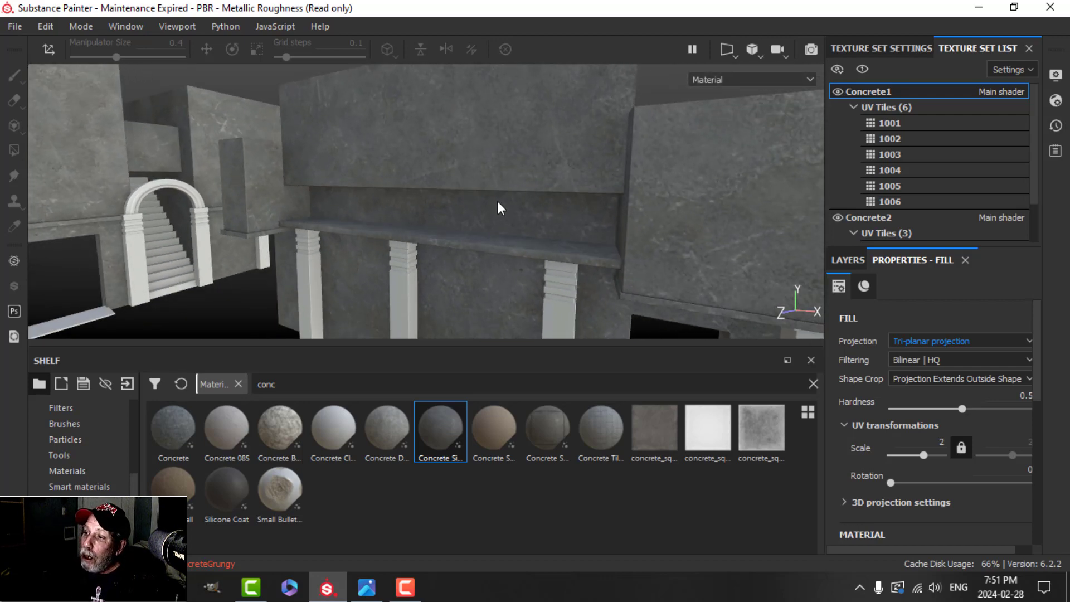
{"action": "left_click_drag", "start_coordinate": [500, 208], "coordinate": [464, 190], "text": "alt"}
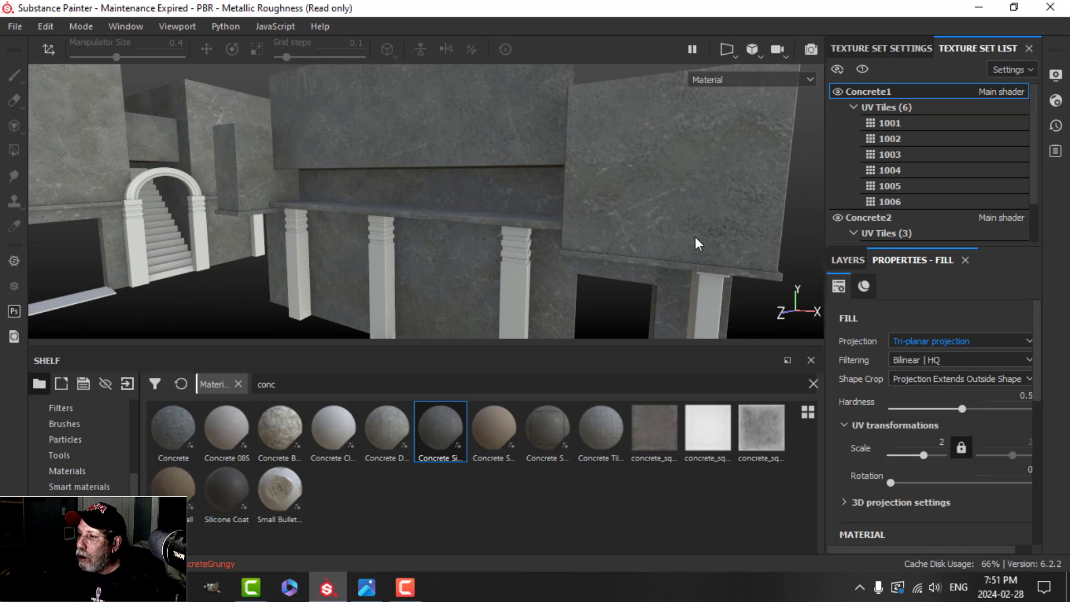
- Lighten the concrete color of the Concrete Simple fill and reduce its Cracks parameter to 0.09
{"action": "left_click_drag", "start_coordinate": [696, 240], "coordinate": [524, 201], "text": "alt"}
{"action": "scroll", "coordinate": [864, 447], "scroll_direction": "down", "scroll_amount": 3}
{"action": "scroll", "coordinate": [870, 453], "scroll_direction": "down", "scroll_amount": 2}
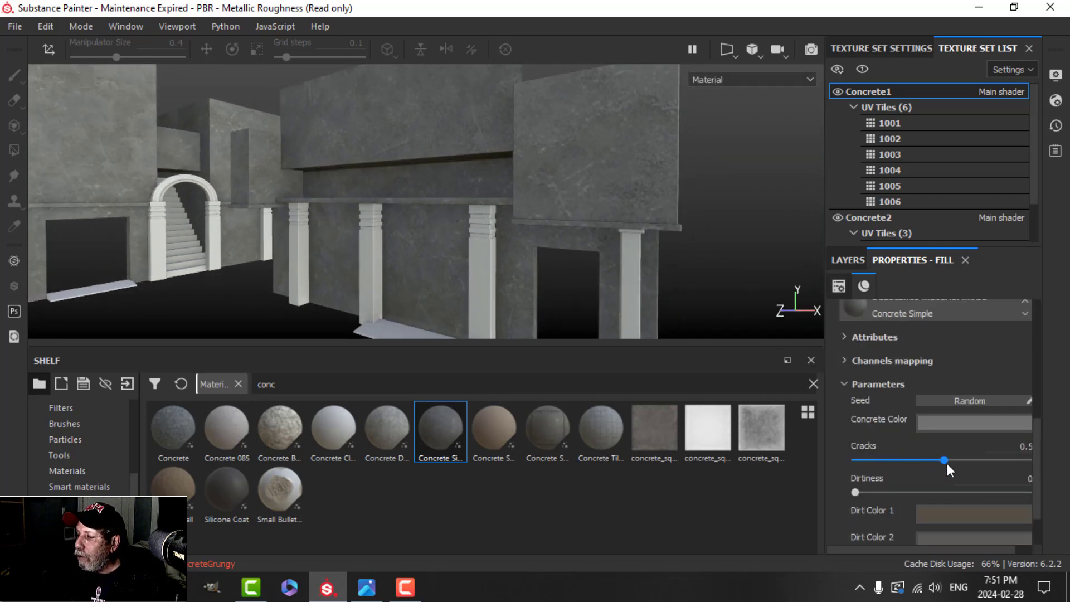
{"action": "left_click", "coordinate": [969, 425]}
{"action": "left_click_drag", "start_coordinate": [1050, 334], "coordinate": [1049, 324]}
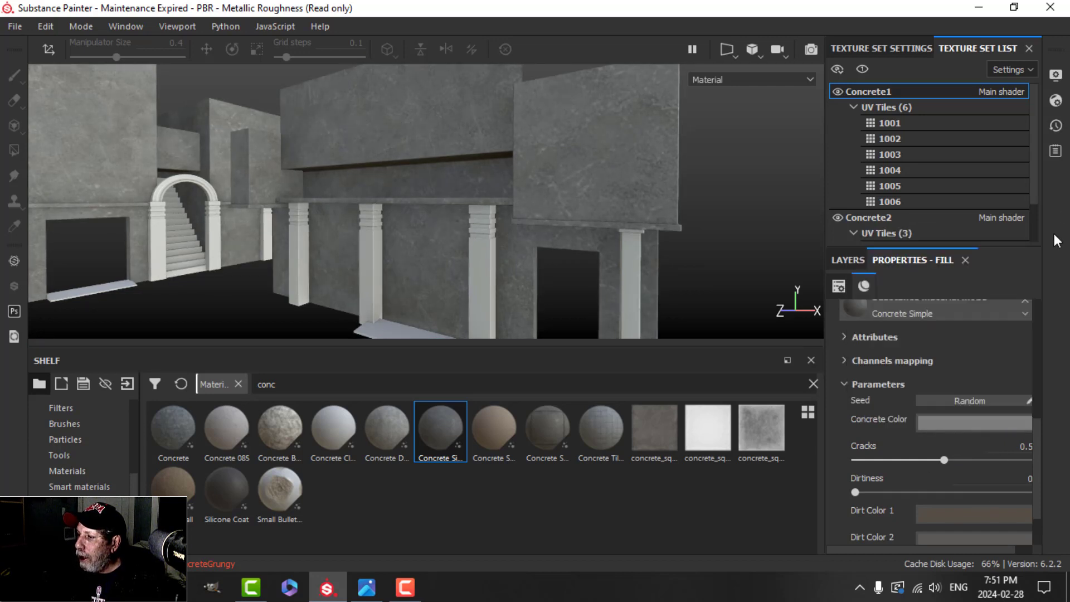
{"action": "left_click_drag", "start_coordinate": [948, 460], "coordinate": [830, 493]}
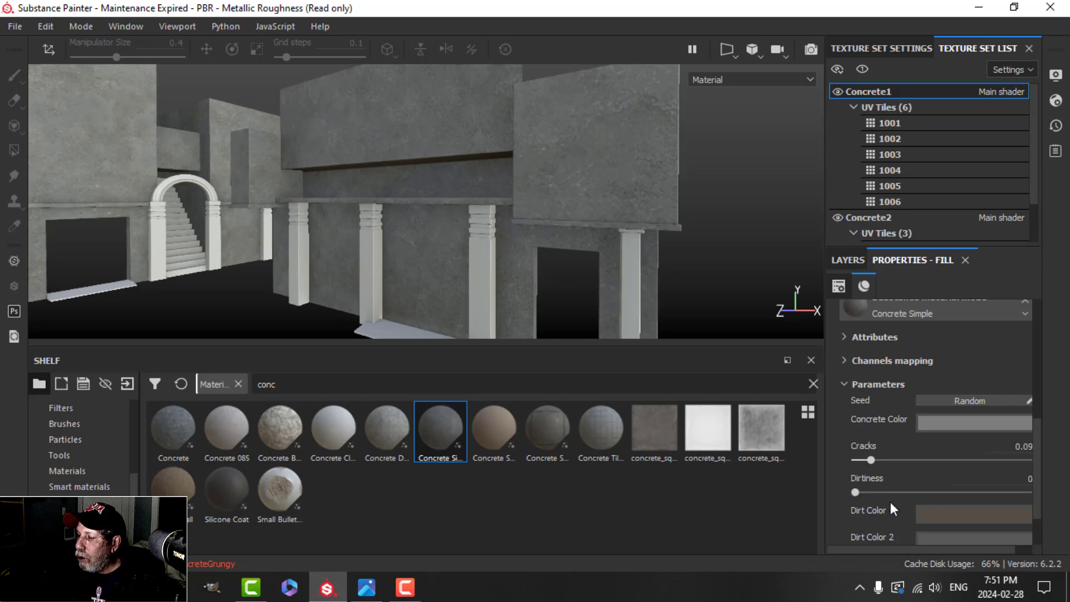
- Try the Bonifacio Street environment map, and set the viewport lighting to Bonifacio Aragon Stairs instead
{"action": "left_click_drag", "start_coordinate": [594, 239], "coordinate": [566, 238], "text": "alt"}
{"action": "left_click", "coordinate": [1056, 75]}
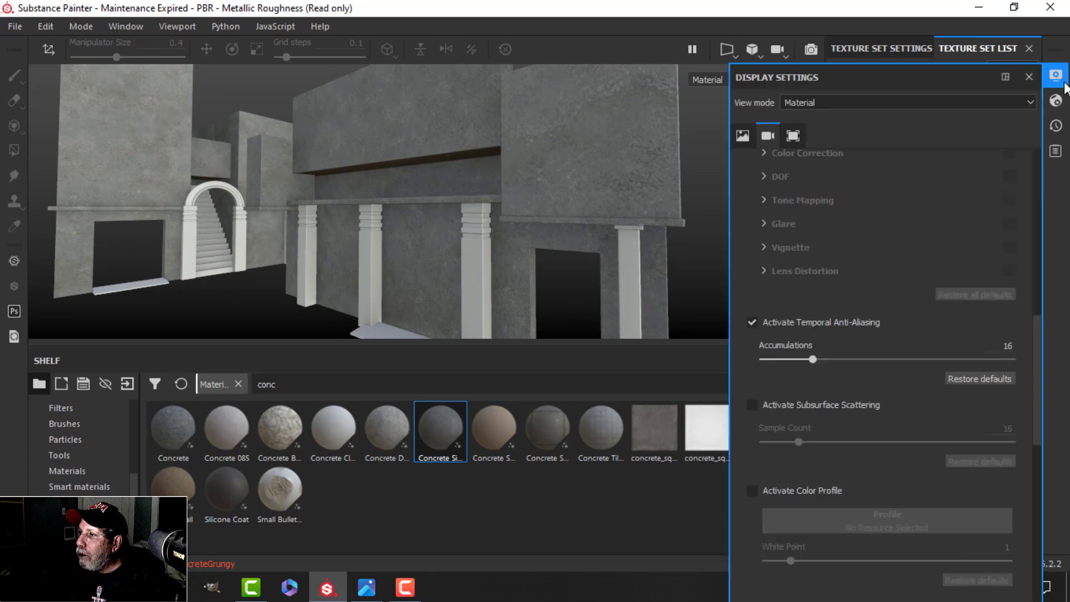
{"action": "left_click", "coordinate": [742, 135]}
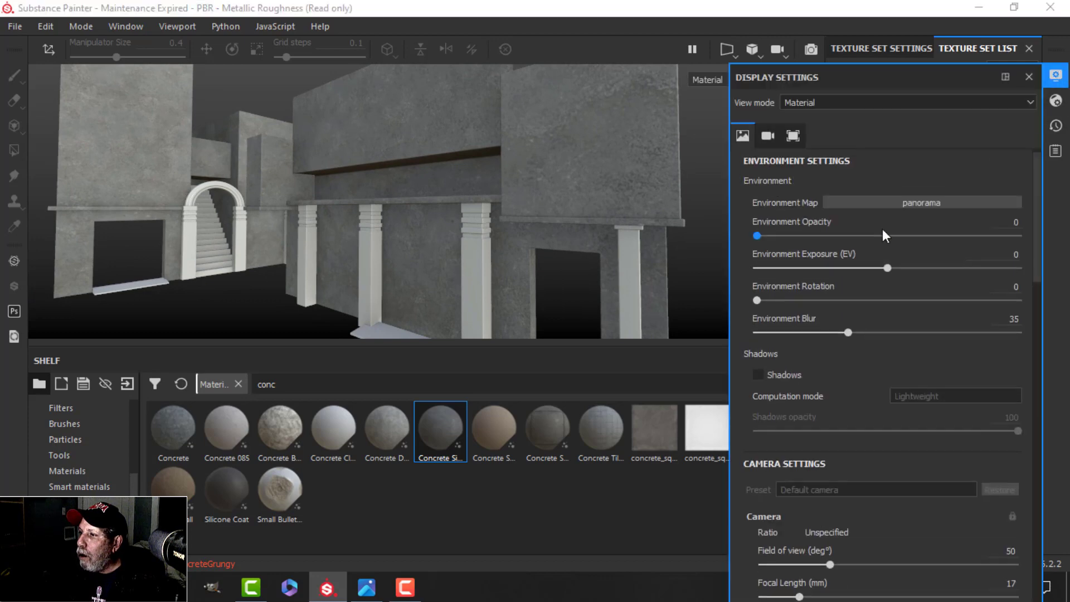
{"action": "left_click", "coordinate": [906, 202]}
{"action": "left_click", "coordinate": [940, 250]}
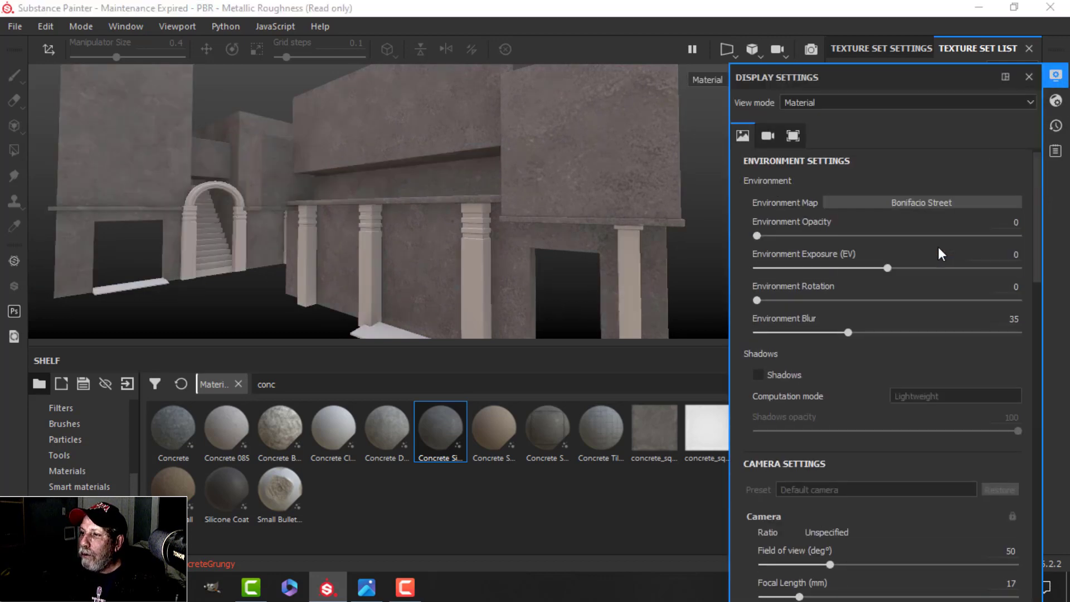
{"action": "left_click", "coordinate": [918, 202]}
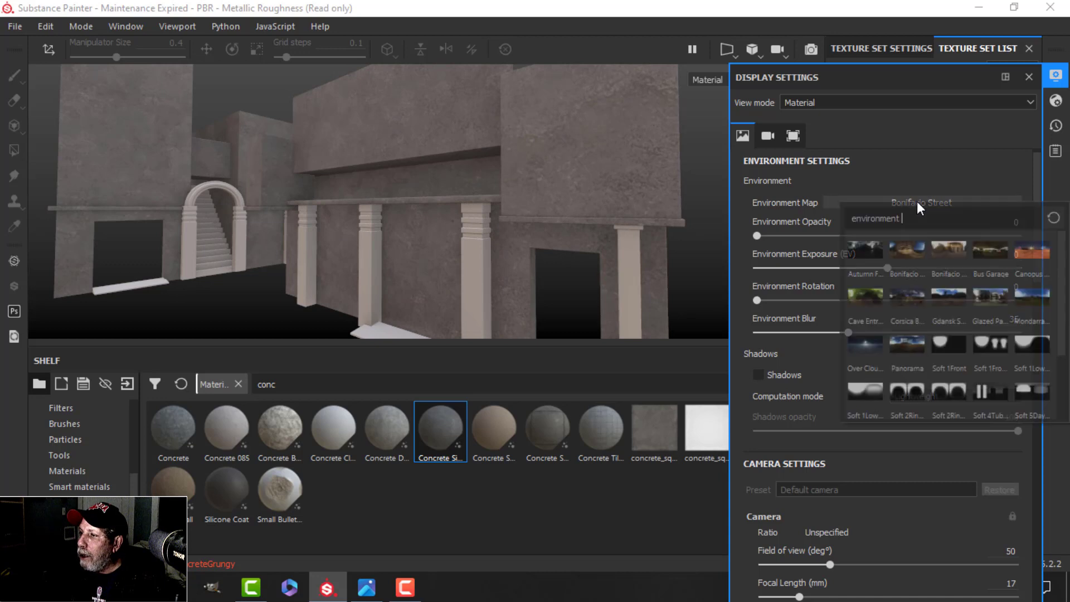
{"action": "left_click", "coordinate": [913, 247]}
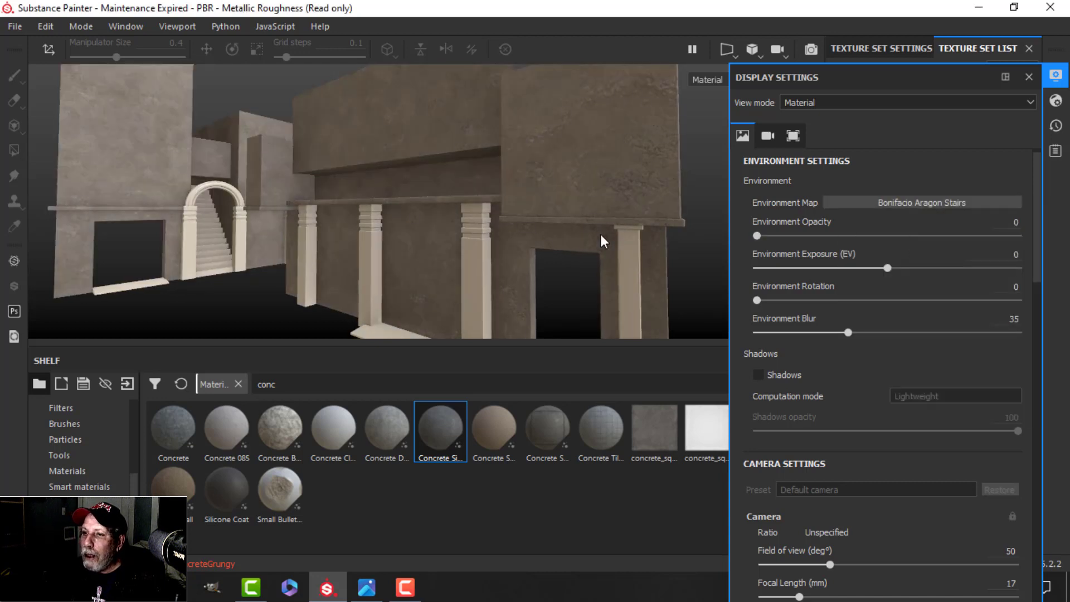
{"action": "left_click_drag", "start_coordinate": [602, 239], "coordinate": [566, 231], "text": "alt"}
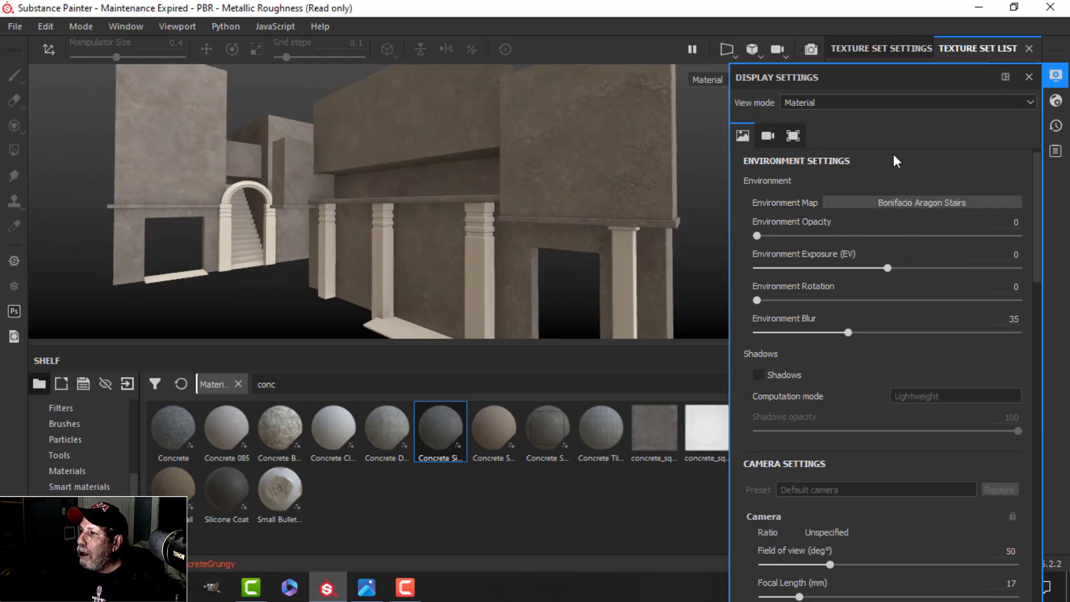
{"action": "left_click", "coordinate": [1065, 78]}
- Examine the concrete walls under the new environment lighting and bring up the layer stack of Concrete1
{"action": "left_click_drag", "start_coordinate": [478, 202], "coordinate": [461, 235], "text": "alt"}
{"action": "left_click_drag", "start_coordinate": [541, 248], "coordinate": [524, 241], "text": "alt"}
{"action": "left_click", "coordinate": [847, 260]}
{"action": "left_click_drag", "start_coordinate": [334, 254], "coordinate": [504, 262], "text": "alt"}
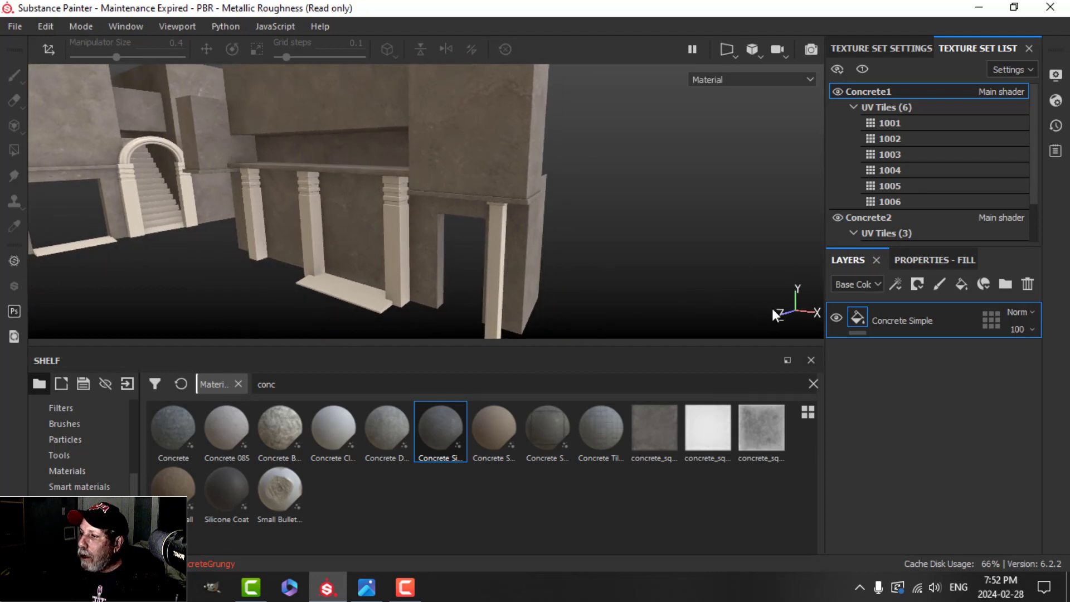
{"action": "mouse_move", "coordinate": [473, 226]}
{"action": "left_mouse_down", "text": "alt"}
{"action": "mouse_move", "coordinate": [490, 249]}
{"action": "mouse_move", "coordinate": [426, 215]}
{"action": "mouse_move", "coordinate": [482, 251]}
{"action": "mouse_move", "coordinate": [560, 231]}
{"action": "mouse_move", "coordinate": [470, 227]}
{"action": "left_mouse_up", "text": "alt"}
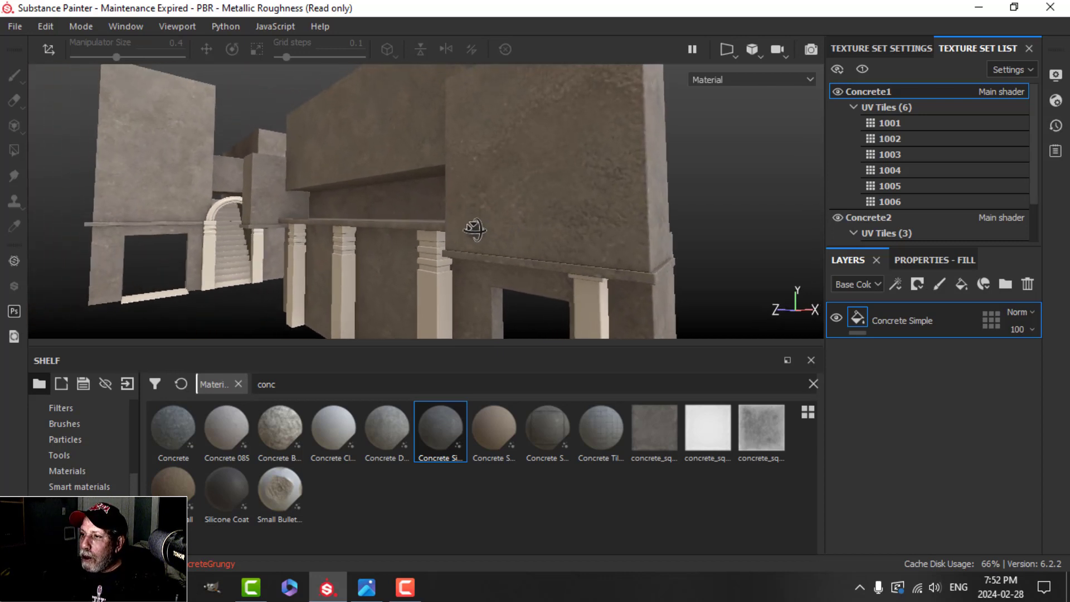
{"action": "left_click_drag", "start_coordinate": [663, 150], "coordinate": [561, 183], "text": "alt"}
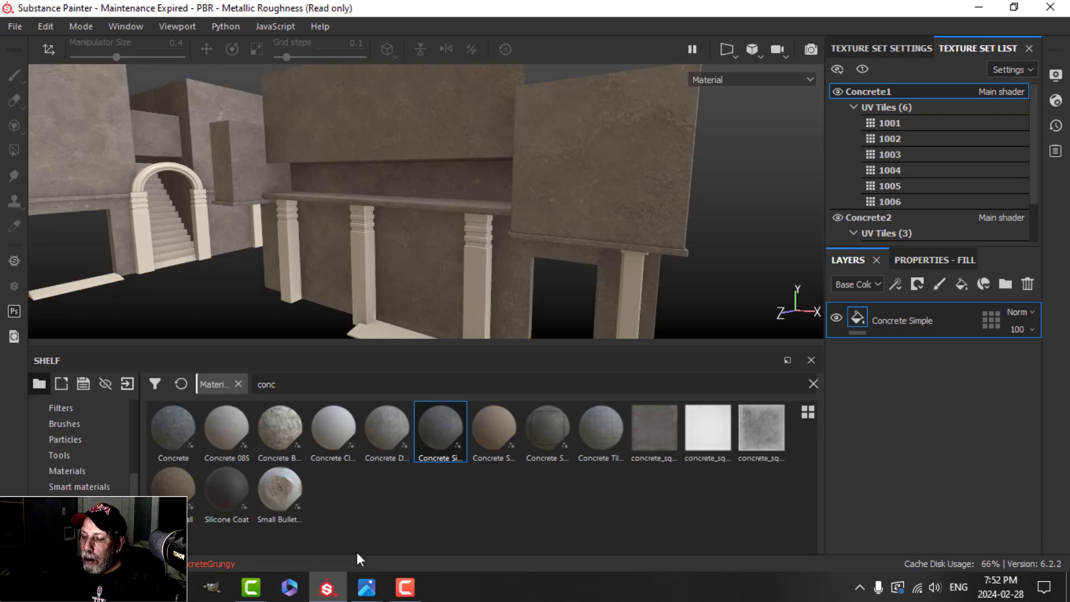
- Study the reference render TextureTest1-studio.jpg in the image viewer and compare it with the model's lower walls and pillars
{"action": "left_click", "coordinate": [366, 587]}
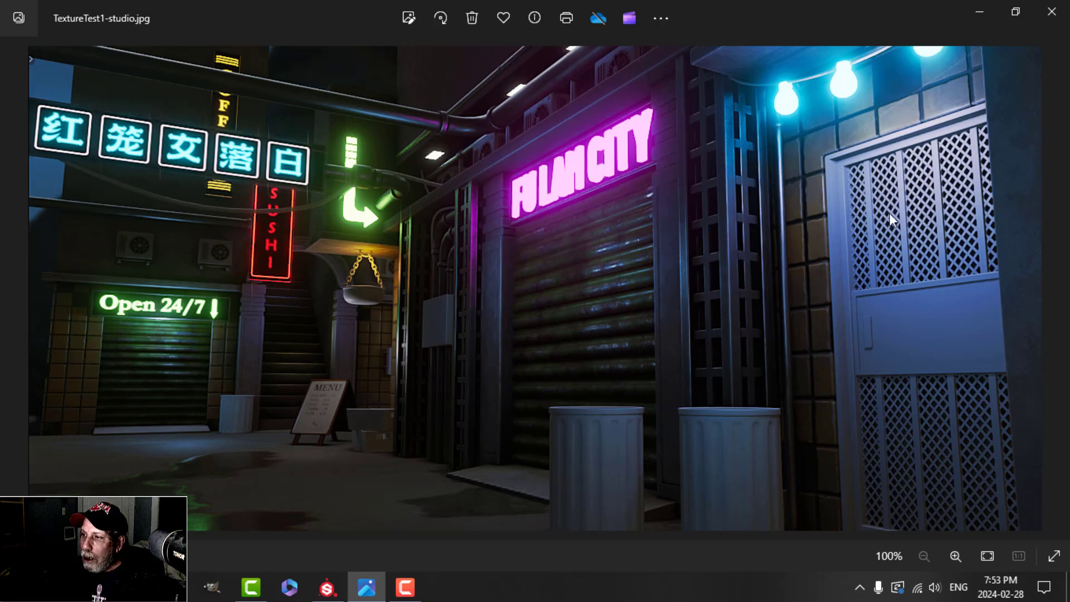
{"action": "left_click", "coordinate": [327, 588]}
{"action": "mouse_move", "coordinate": [573, 239]}
{"action": "middle_mouse_down"}
{"action": "mouse_move", "coordinate": [582, 222]}
{"action": "mouse_move", "coordinate": [655, 187]}
{"action": "mouse_move", "coordinate": [606, 213]}
{"action": "mouse_move", "coordinate": [554, 200]}
{"action": "mouse_move", "coordinate": [479, 230]}
{"action": "mouse_move", "coordinate": [637, 208]}
{"action": "mouse_move", "coordinate": [532, 210]}
{"action": "mouse_move", "coordinate": [609, 252]}
{"action": "mouse_move", "coordinate": [606, 237]}
{"action": "mouse_move", "coordinate": [614, 252]}
{"action": "mouse_move", "coordinate": [468, 232]}
{"action": "mouse_move", "coordinate": [475, 239]}
{"action": "mouse_move", "coordinate": [513, 215]}
{"action": "mouse_move", "coordinate": [563, 225]}
{"action": "middle_mouse_up"}
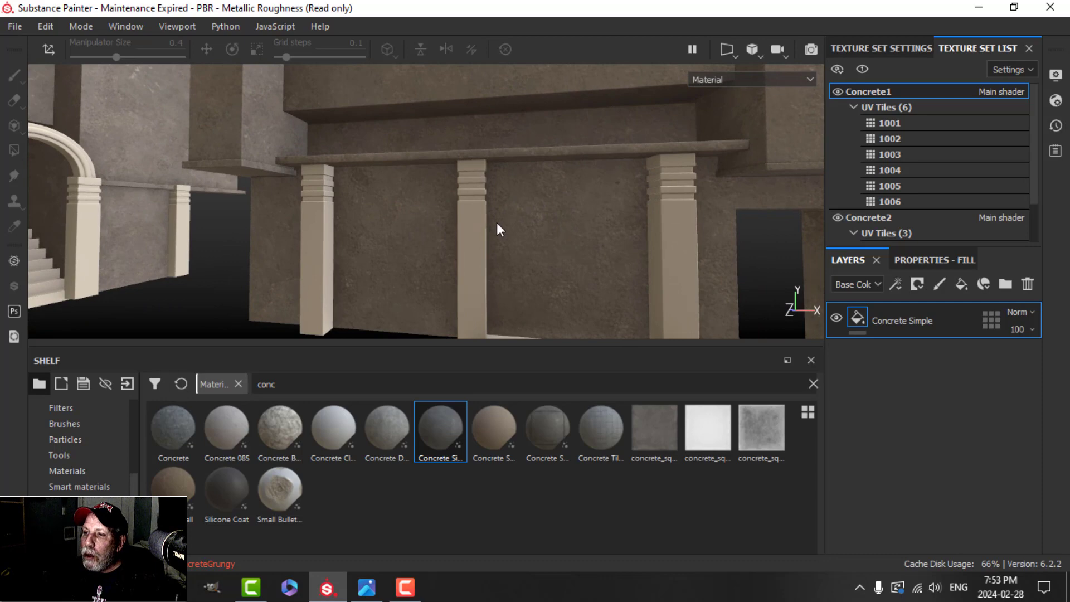
{"action": "scroll", "coordinate": [558, 238], "scroll_direction": "down", "scroll_amount": 1}
{"action": "scroll", "coordinate": [544, 239], "scroll_direction": "down", "scroll_amount": 2}
{"action": "left_click_drag", "start_coordinate": [543, 238], "coordinate": [579, 232], "text": "alt"}
{"action": "middle_click_drag", "start_coordinate": [578, 231], "coordinate": [506, 230], "text": "alt"}
{"action": "scroll", "coordinate": [508, 229], "scroll_direction": "up", "scroll_amount": 1}
{"action": "left_click_drag", "start_coordinate": [517, 222], "coordinate": [472, 229], "text": "alt"}
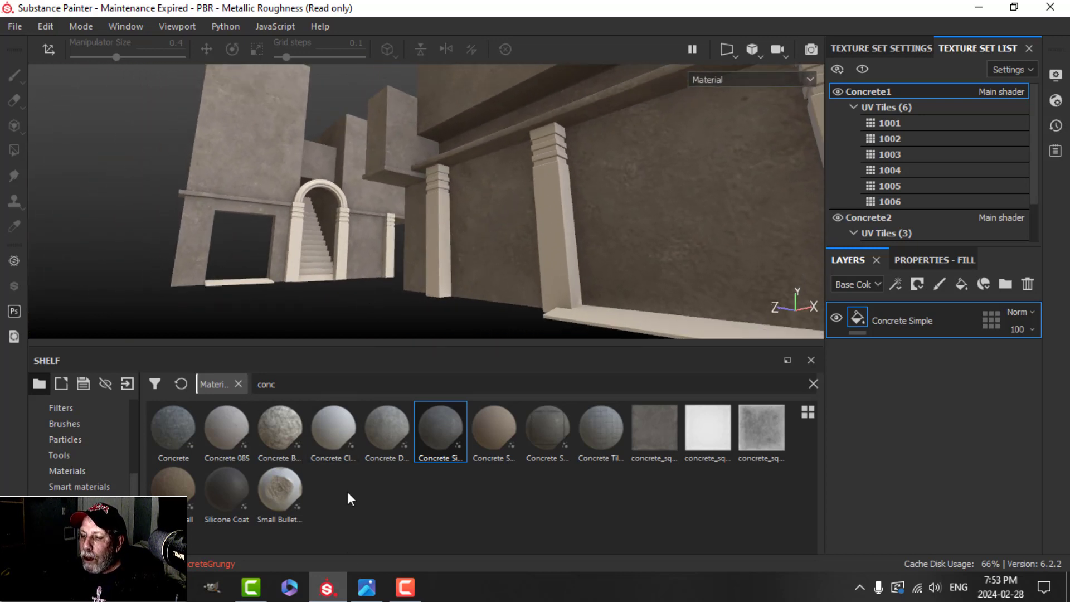
- Recheck the reference render and inspect the storefront and doorway walls in Substance Painter from several angles
{"action": "left_click", "coordinate": [367, 587]}
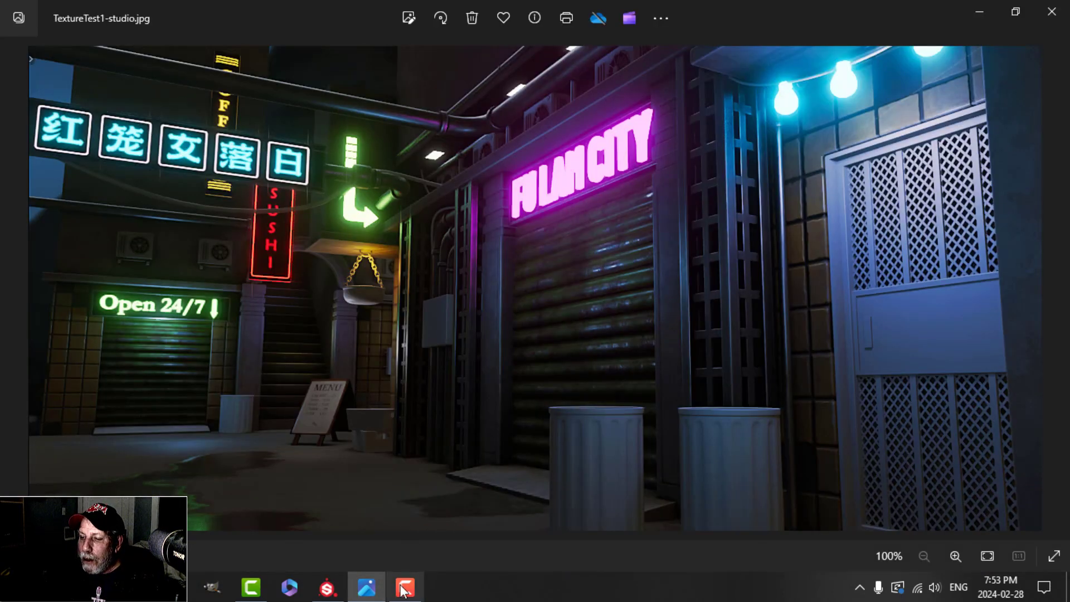
{"action": "left_click", "coordinate": [316, 595]}
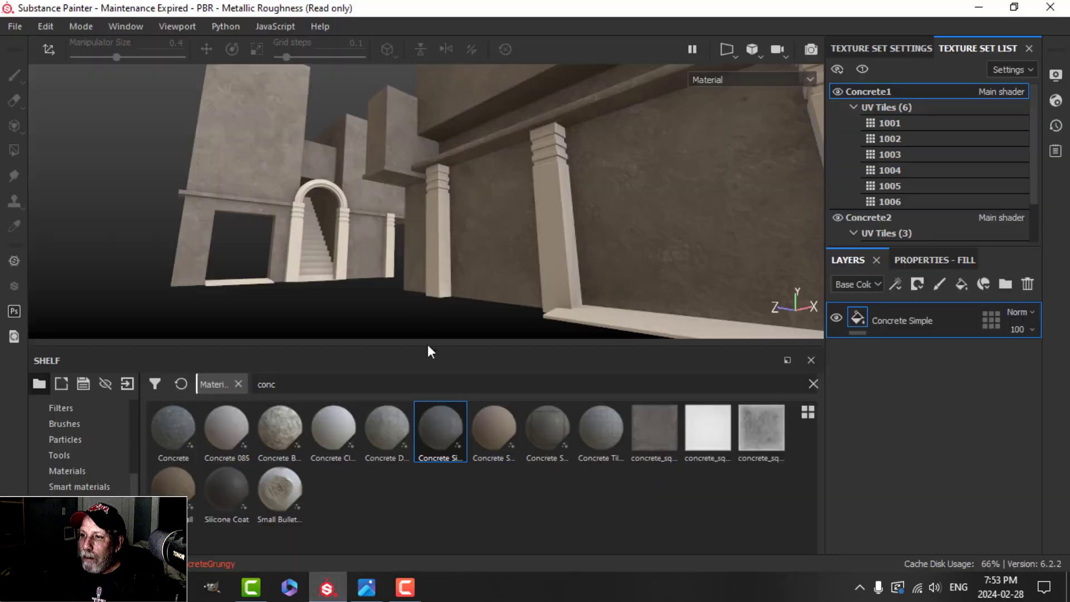
{"action": "mouse_move", "coordinate": [430, 351]}
{"action": "left_mouse_down", "text": "alt"}
{"action": "mouse_move", "coordinate": [477, 292]}
{"action": "mouse_move", "coordinate": [531, 288]}
{"action": "left_mouse_up", "text": "alt"}
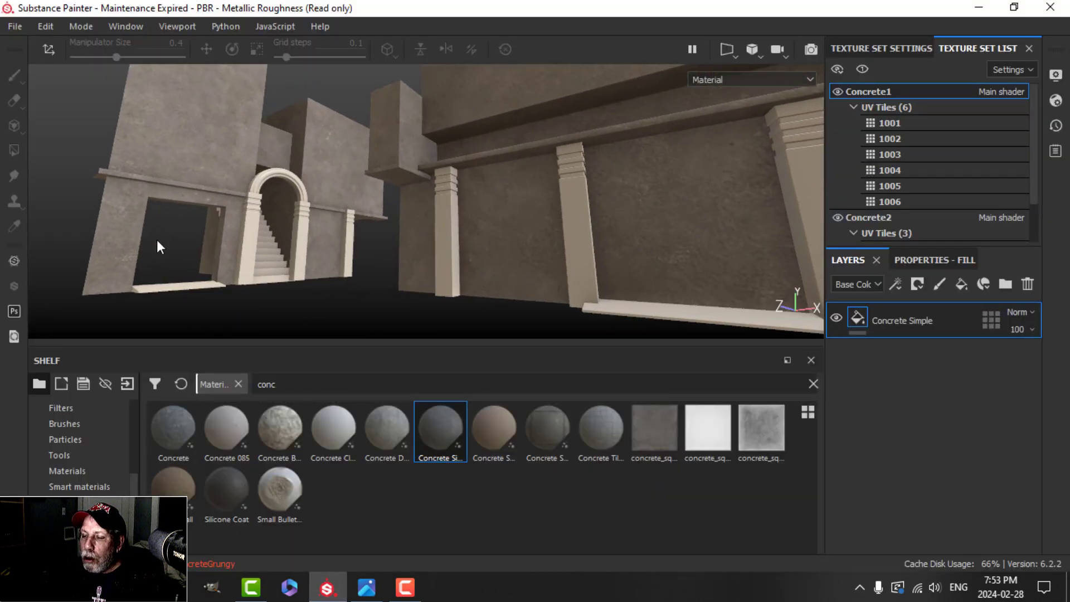
{"action": "left_click_drag", "start_coordinate": [661, 271], "coordinate": [584, 237], "text": "alt"}
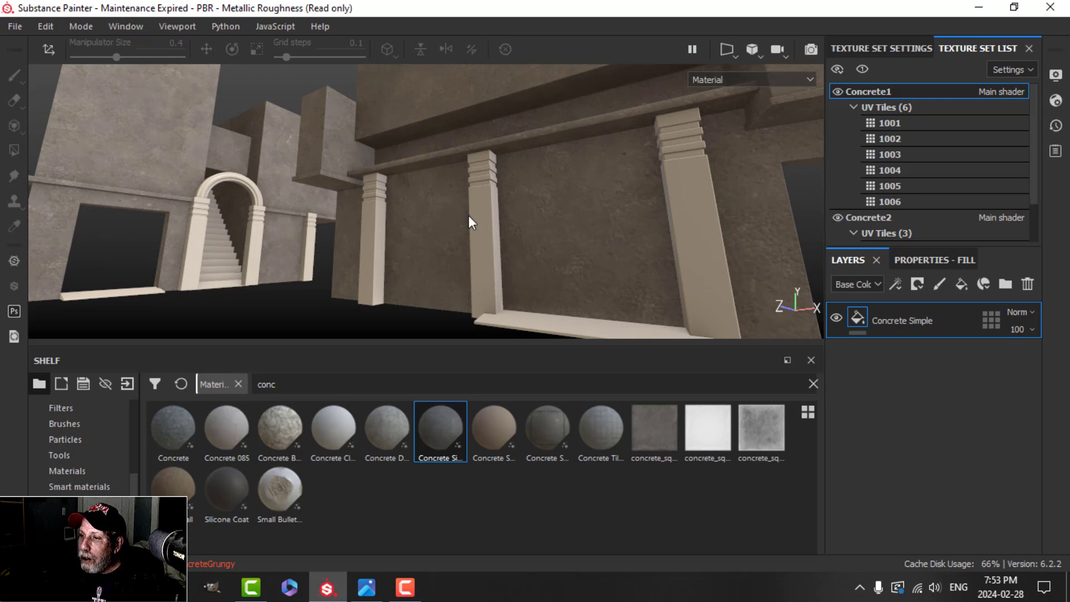
{"action": "scroll", "coordinate": [627, 233], "scroll_direction": "down", "scroll_amount": 3}
{"action": "left_click_drag", "start_coordinate": [627, 233], "coordinate": [637, 277], "text": "alt"}
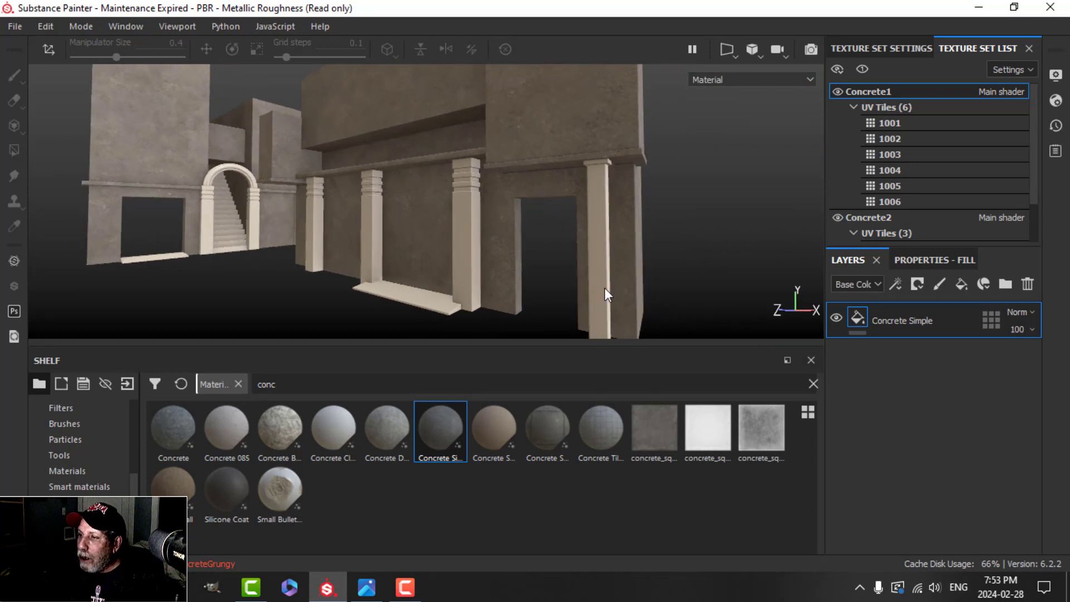
{"action": "scroll", "coordinate": [564, 258], "scroll_direction": "up", "scroll_amount": 3}
{"action": "mouse_move", "coordinate": [452, 248]}
{"action": "left_mouse_down", "text": "alt"}
{"action": "mouse_move", "coordinate": [440, 245]}
{"action": "mouse_move", "coordinate": [469, 245]}
{"action": "left_mouse_up", "text": "alt"}
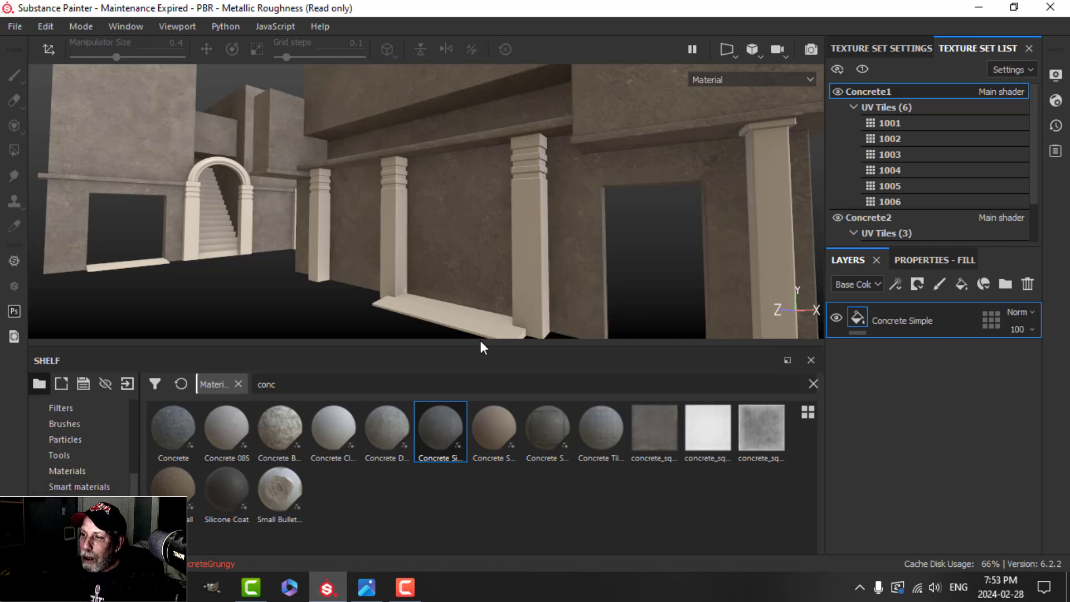
{"action": "left_click_drag", "start_coordinate": [546, 239], "coordinate": [513, 231], "text": "alt"}
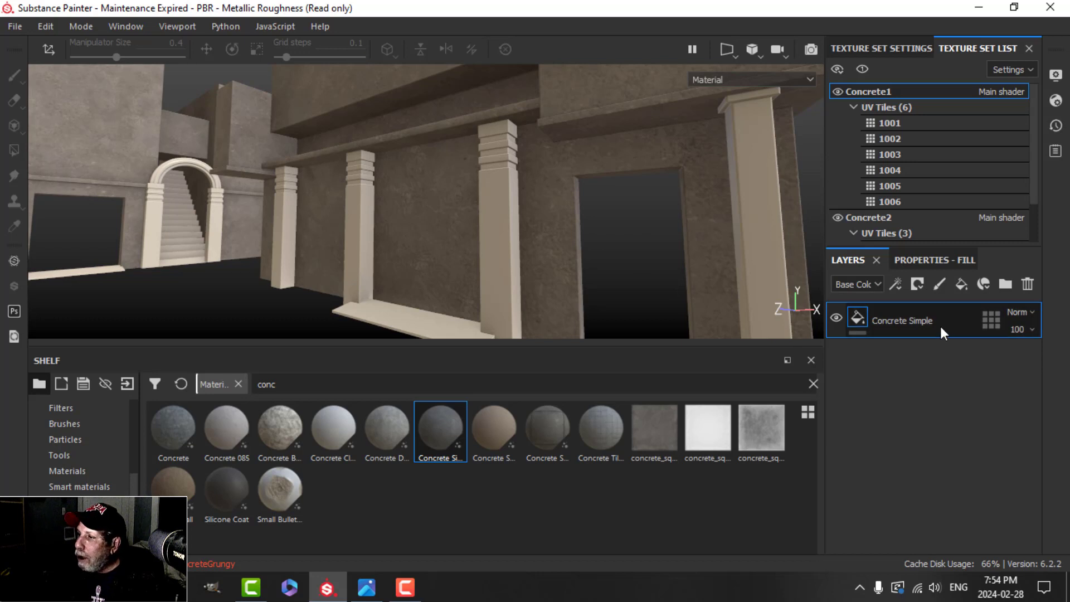
- Create a folder named "tiles" above the Concrete Simple layer and place a new fill layer inside it
{"action": "left_click", "coordinate": [1005, 284]}
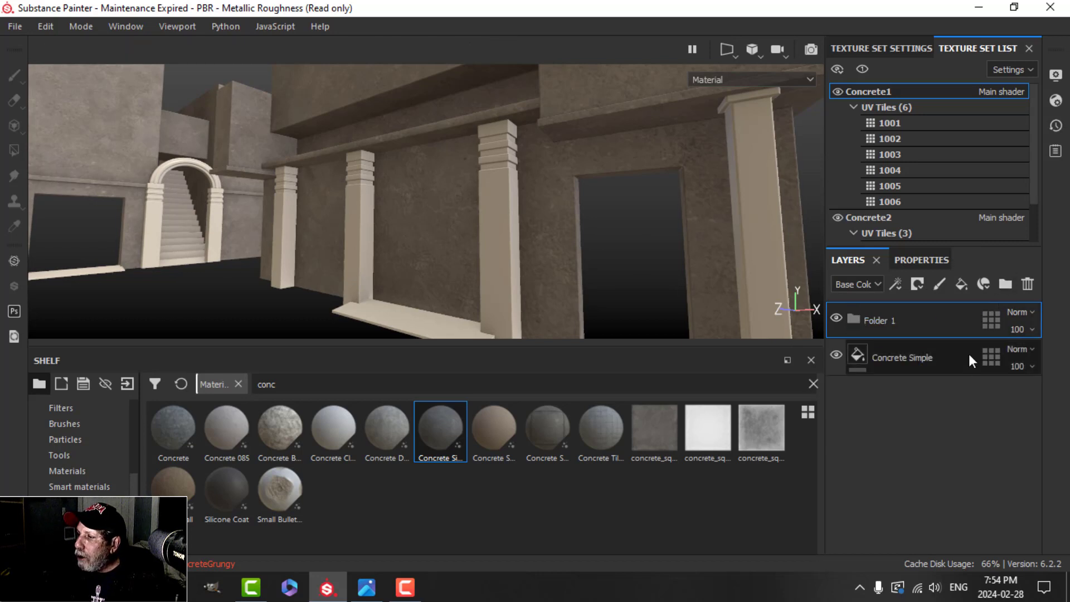
{"action": "double_click", "coordinate": [878, 320]}
{"action": "type", "text": "tiles"}
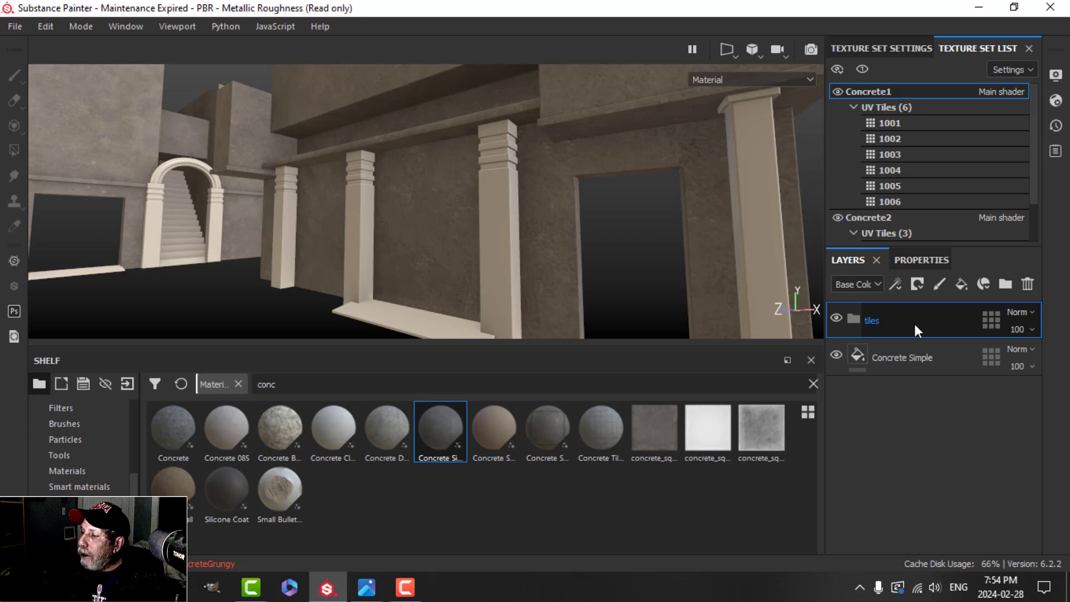
{"action": "key", "text": "Return"}
{"action": "left_click", "coordinate": [962, 284]}
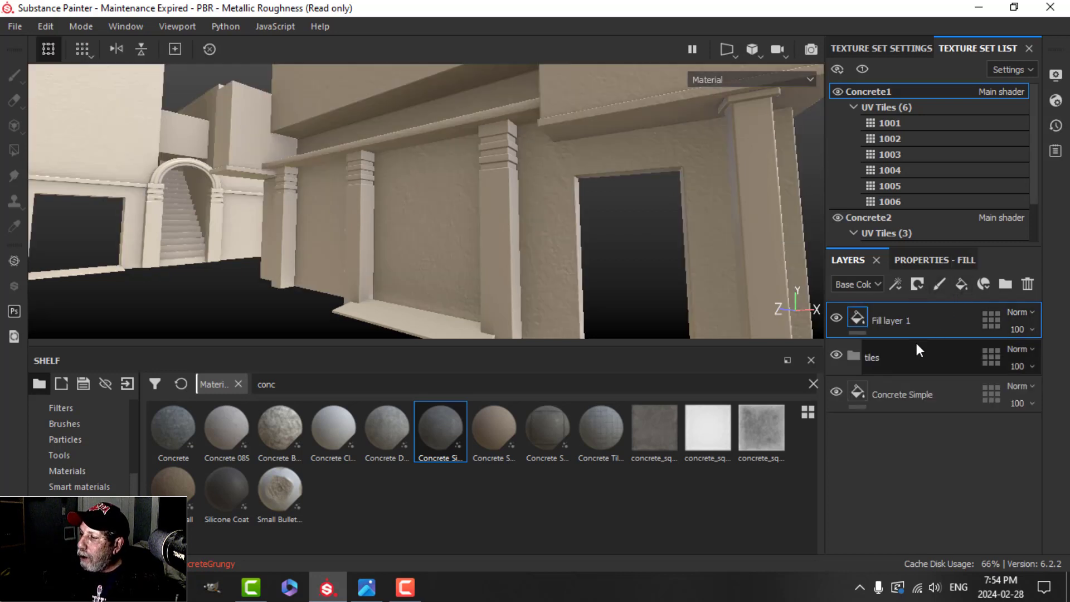
{"action": "left_click_drag", "start_coordinate": [895, 320], "coordinate": [895, 357]}
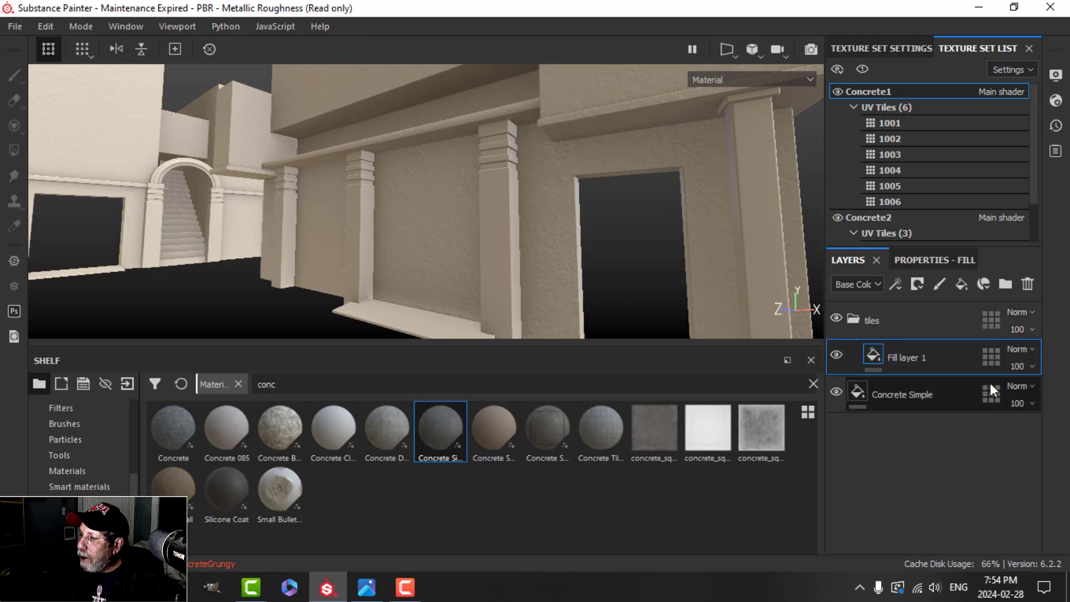
- Collapse the tiles folder and add a black mask to it
{"action": "left_click", "coordinate": [872, 330]}
{"action": "left_click", "coordinate": [858, 321]}
{"action": "left_click", "coordinate": [919, 284]}
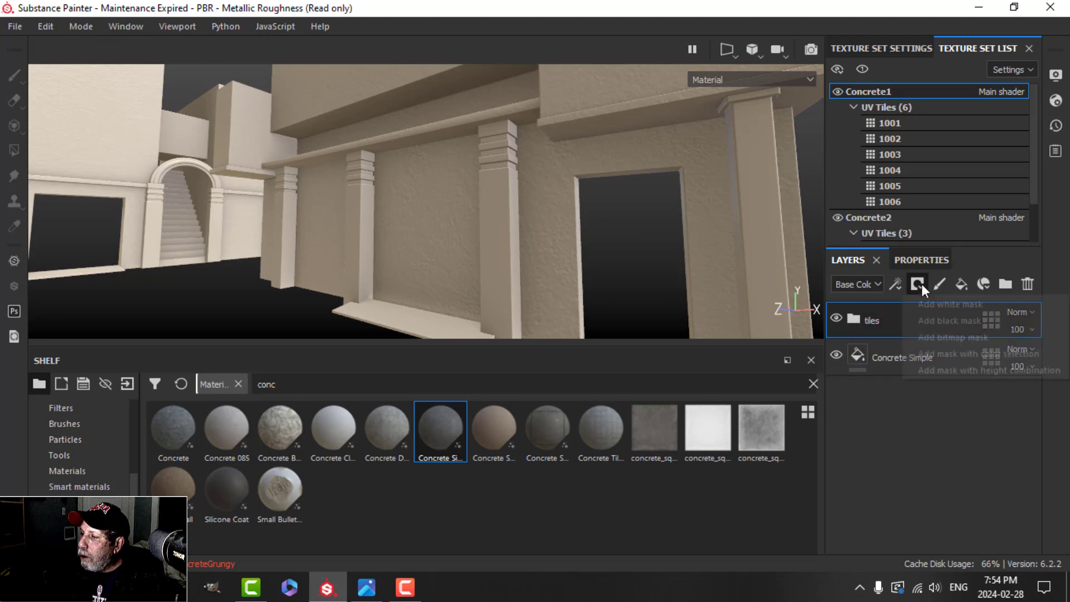
{"action": "left_click", "coordinate": [923, 317]}
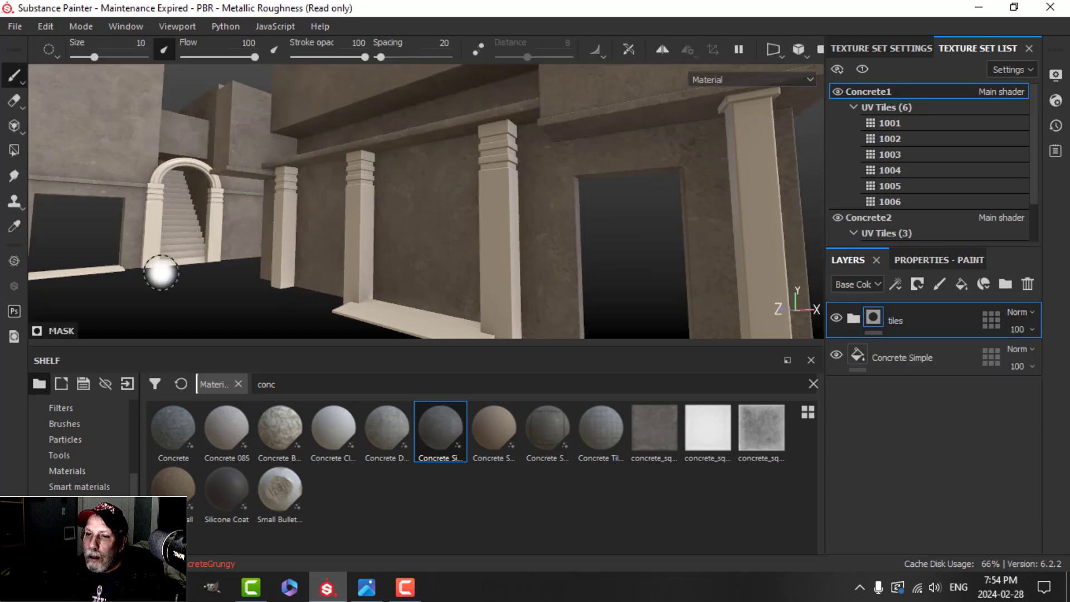
- Reveal the tiles folder on the storefront's lower walls around the doorway, using Polygon Fill in UV chunk mode with color 1
{"action": "left_click", "coordinate": [16, 148]}
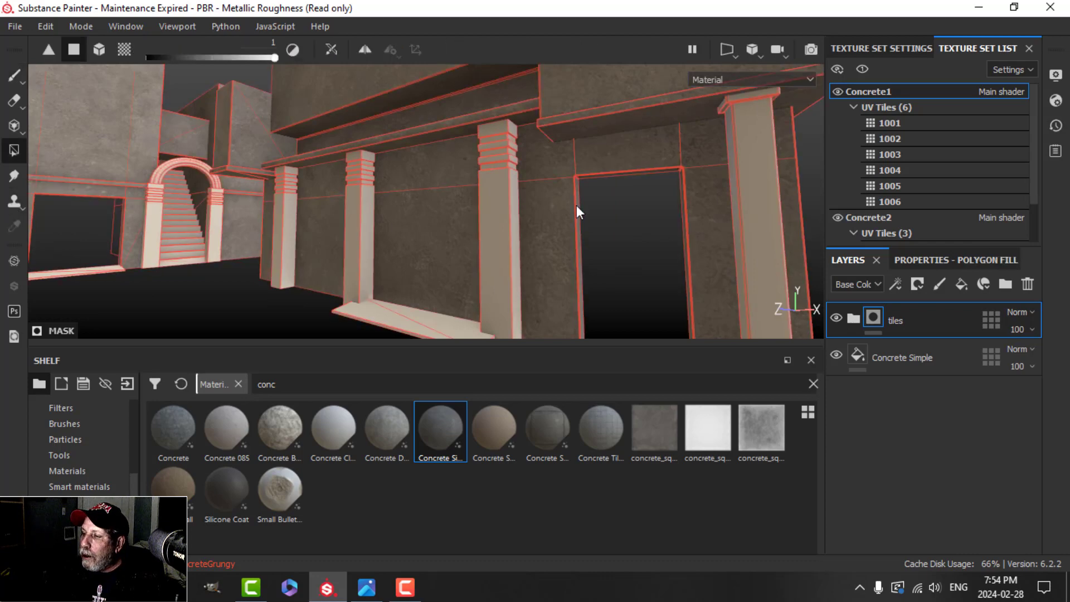
{"action": "left_click_drag", "start_coordinate": [504, 221], "coordinate": [407, 250], "text": "alt"}
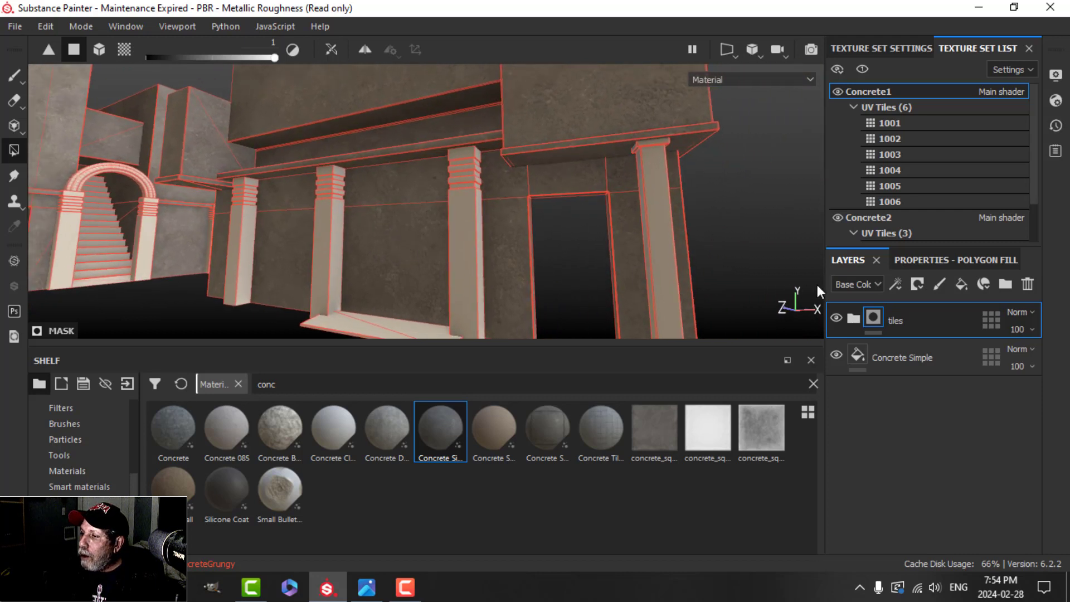
{"action": "left_click", "coordinate": [936, 260]}
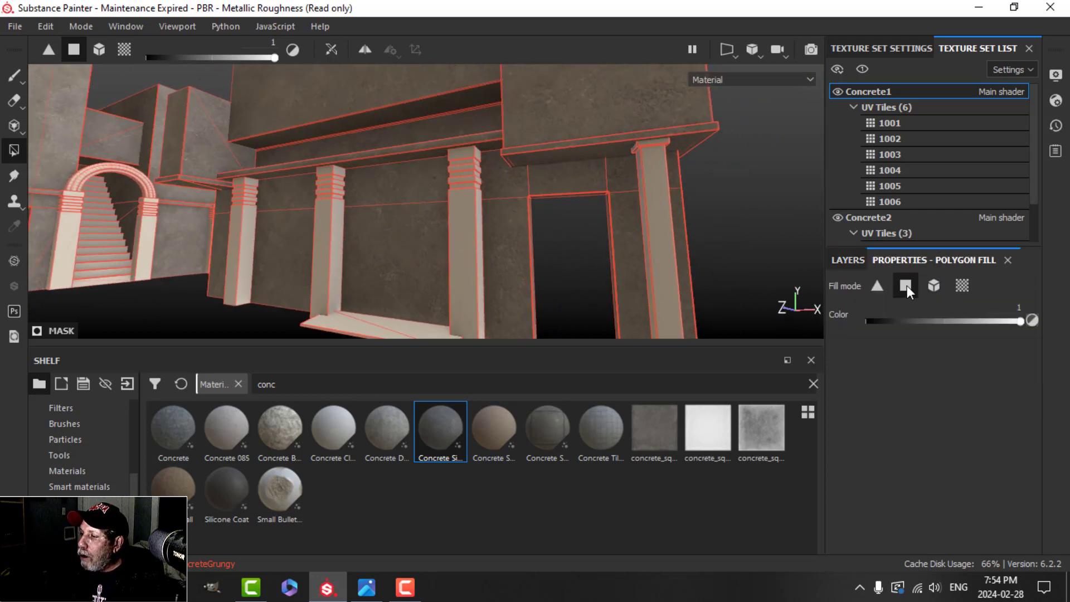
{"action": "left_click", "coordinate": [960, 285]}
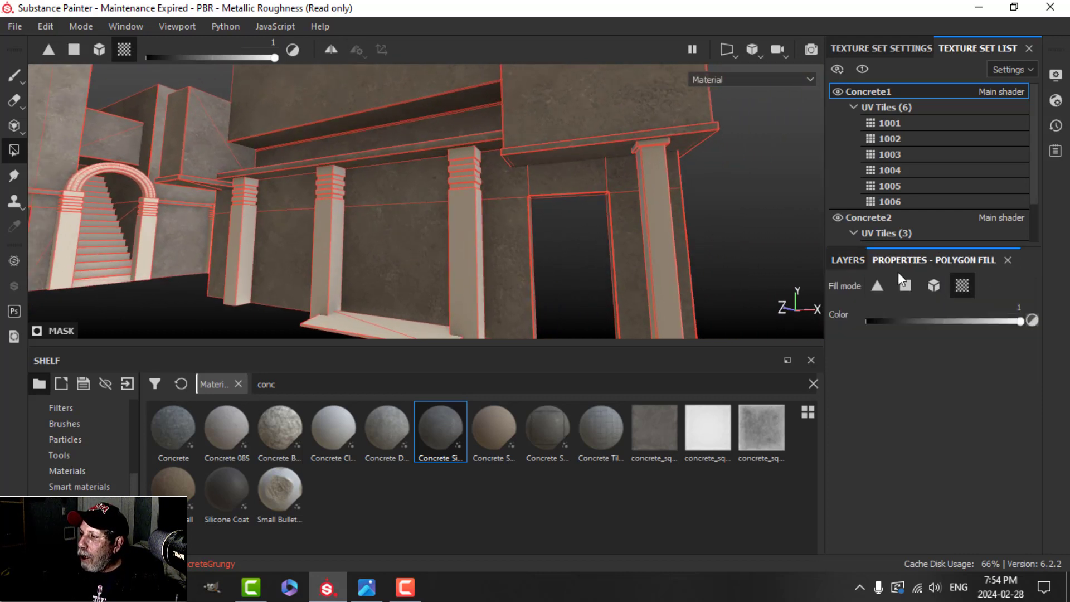
{"action": "left_click", "coordinate": [597, 173]}
{"action": "left_click", "coordinate": [632, 173]}
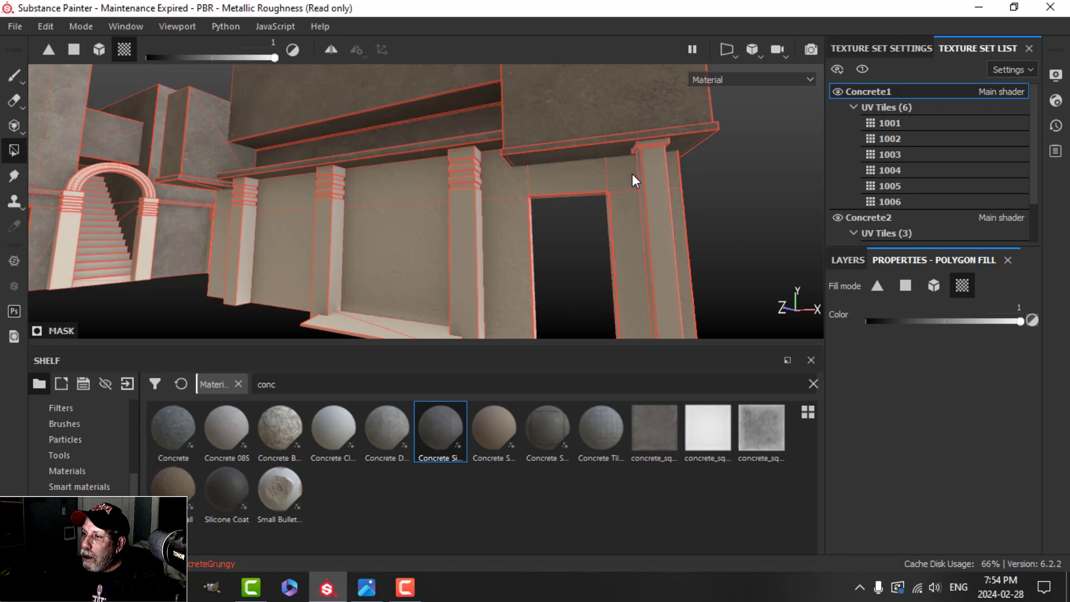
- Hide the Concrete2 texture set to expose the lower walls behind its pillars and stairs
{"action": "left_click_drag", "start_coordinate": [796, 229], "coordinate": [763, 225], "text": "alt"}
{"action": "left_click", "coordinate": [837, 217]}
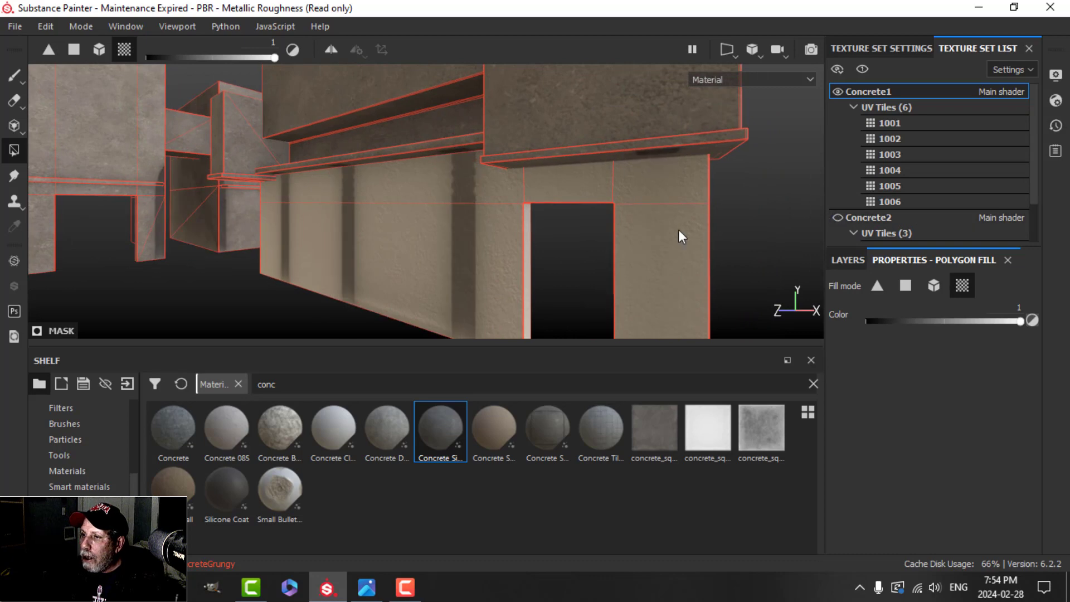
{"action": "left_click_drag", "start_coordinate": [517, 246], "coordinate": [393, 229], "text": "alt"}
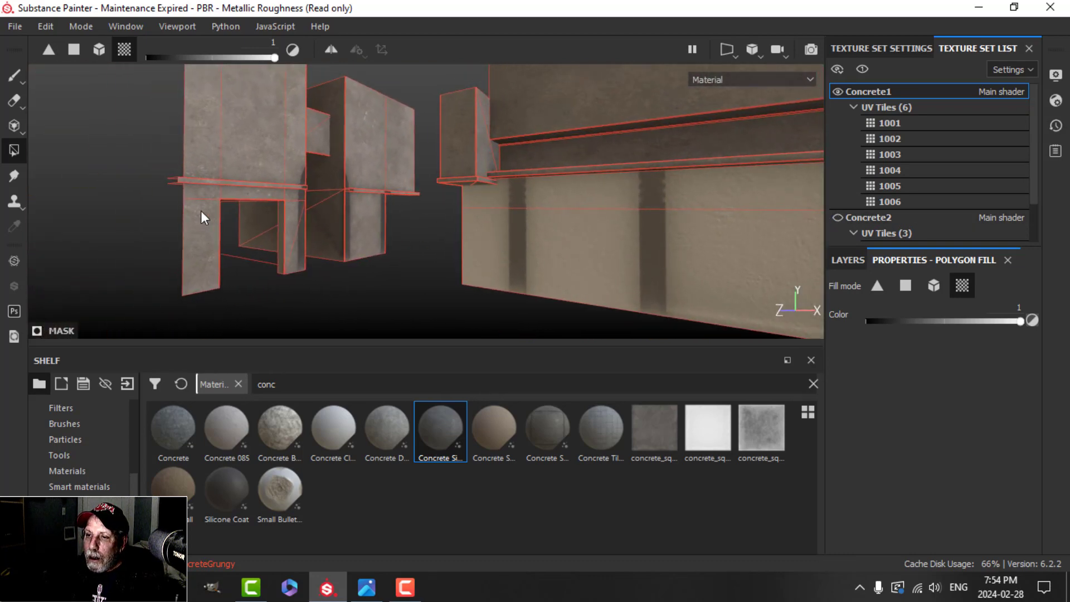
- Reveal the tiles folder on the far building's lower wall around its doorway, using Polygon Fill in polygon mode with color 1
{"action": "left_click_drag", "start_coordinate": [335, 214], "coordinate": [282, 212], "text": "alt"}
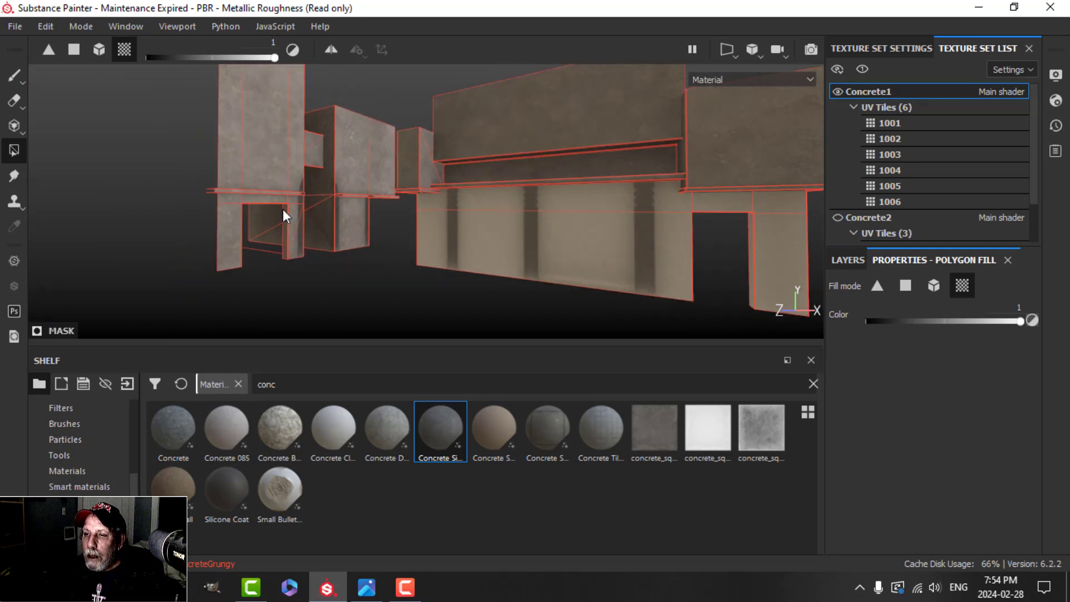
{"action": "left_click", "coordinate": [905, 285]}
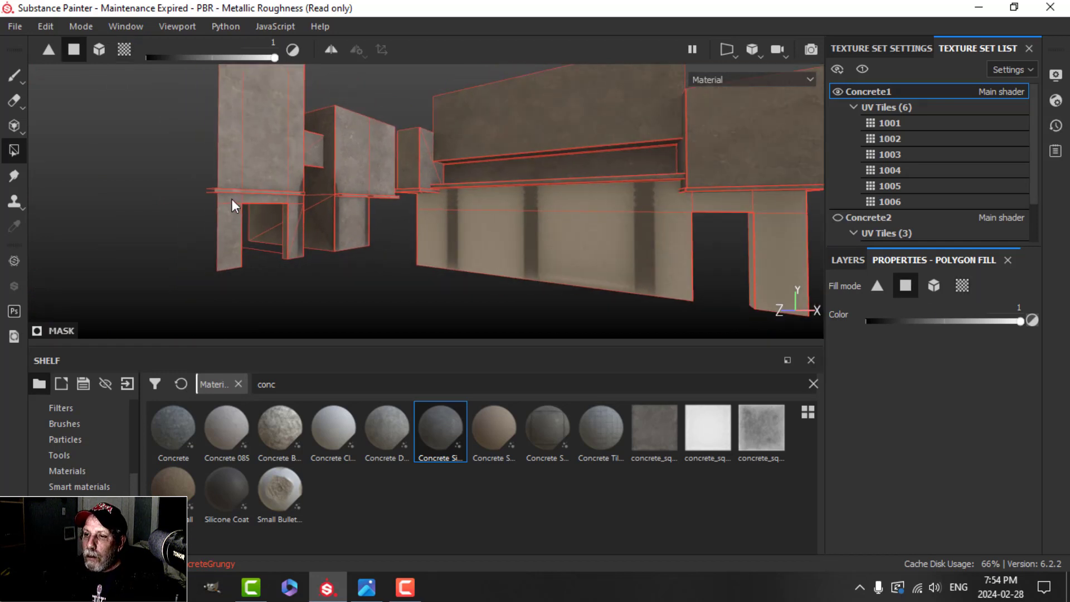
{"action": "left_click", "coordinate": [298, 198]}
{"action": "scroll", "coordinate": [235, 227], "scroll_direction": "down", "scroll_amount": 3}
{"action": "scroll", "coordinate": [233, 224], "scroll_direction": "up", "scroll_amount": 5}
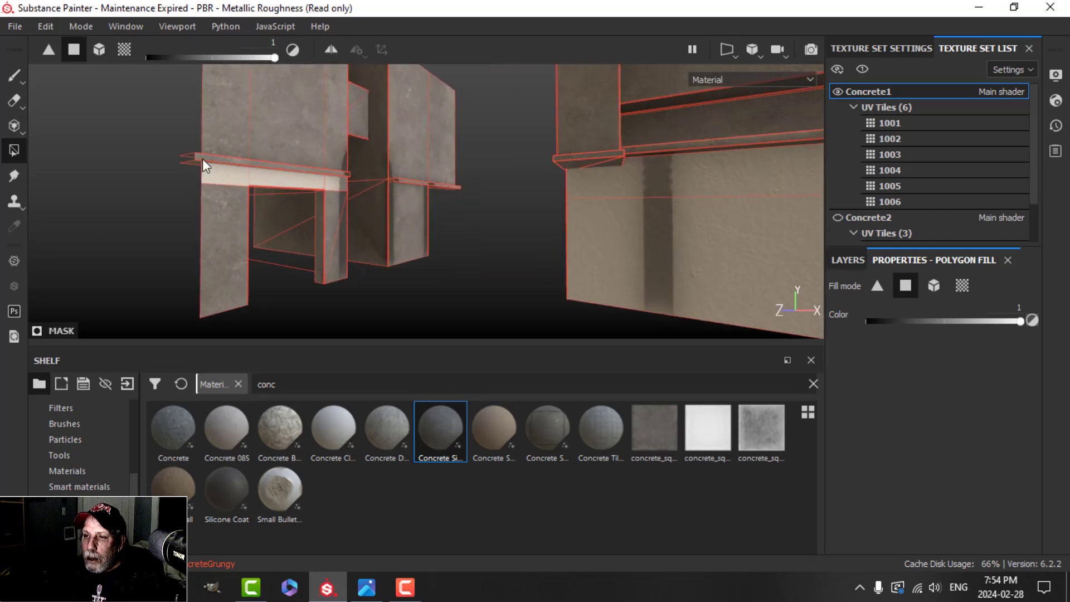
{"action": "left_click", "coordinate": [225, 219]}
{"action": "left_click", "coordinate": [335, 216]}
{"action": "scroll", "coordinate": [356, 246], "scroll_direction": "up", "scroll_amount": 3}
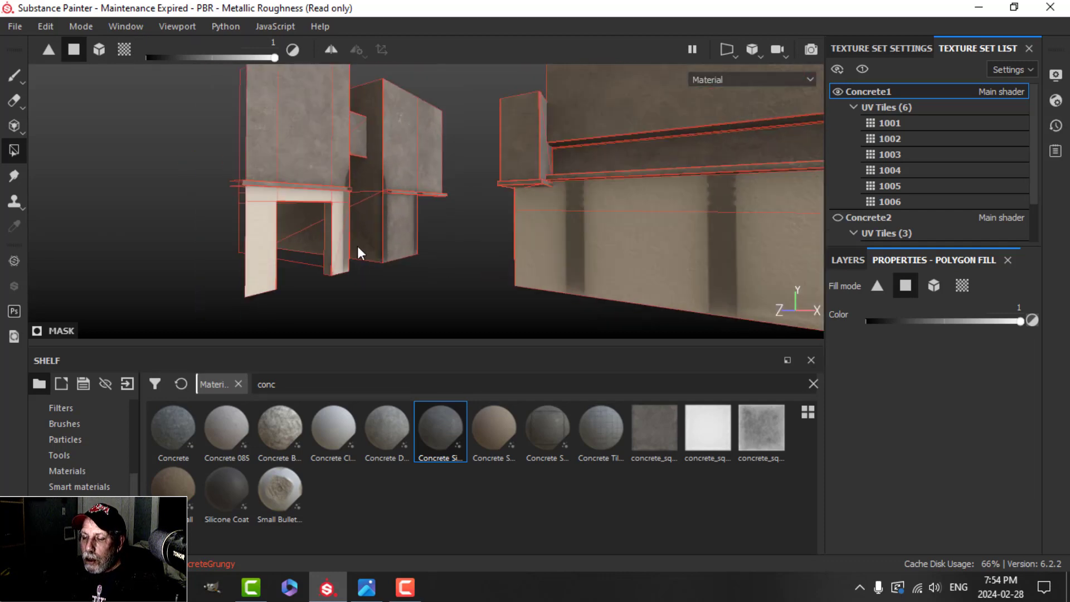
- Add the far doorway's inner side face and the adjacent building's lower wall to the tiles folder mask
{"action": "left_click_drag", "start_coordinate": [296, 203], "coordinate": [344, 232], "text": "alt"}
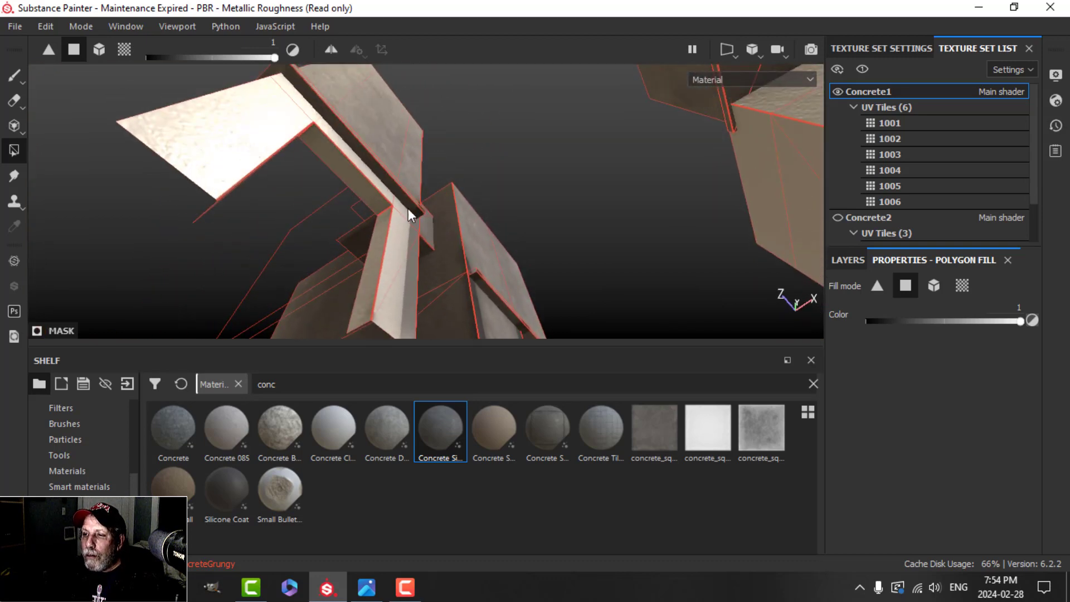
{"action": "left_click_drag", "start_coordinate": [411, 215], "coordinate": [303, 244], "text": "alt"}
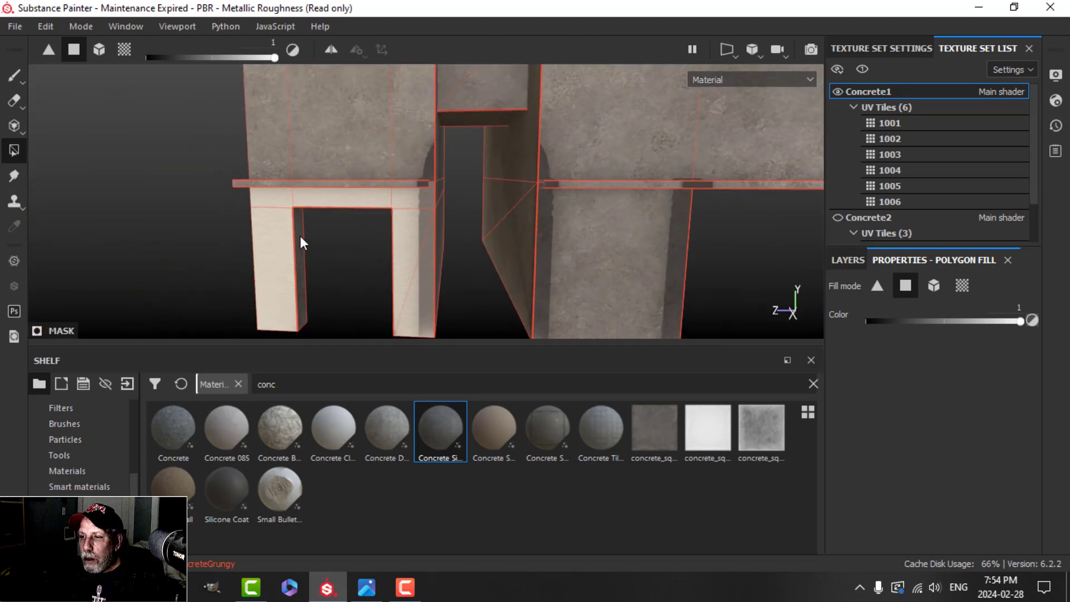
{"action": "left_click", "coordinate": [301, 239]}
{"action": "scroll", "coordinate": [480, 260], "scroll_direction": "down", "scroll_amount": 1}
{"action": "left_click_drag", "start_coordinate": [470, 248], "coordinate": [613, 234], "text": "alt"}
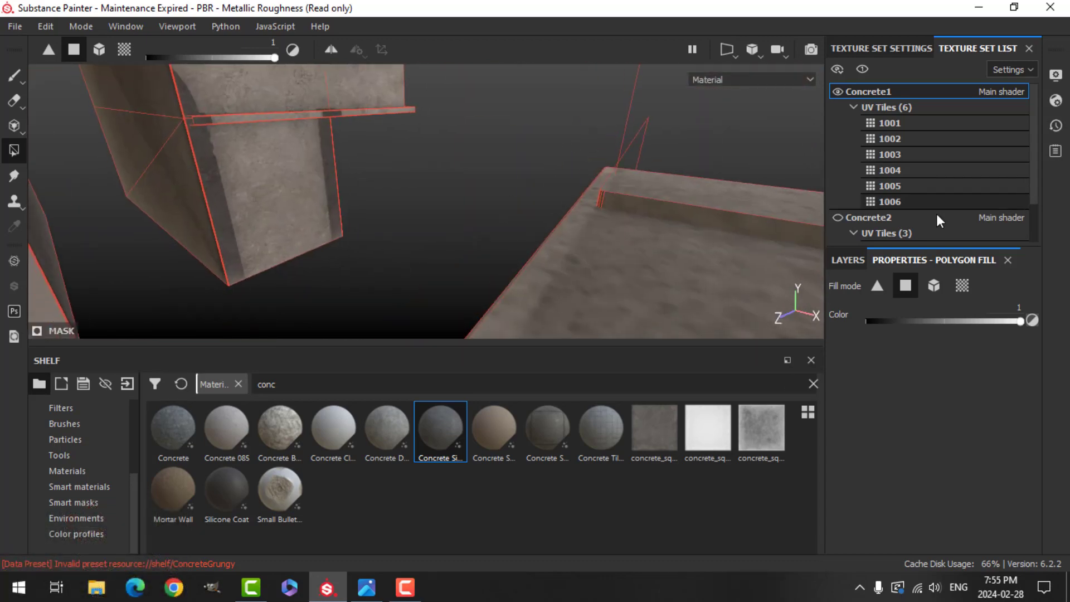
{"action": "left_click", "coordinate": [229, 186]}
{"action": "left_click_drag", "start_coordinate": [270, 189], "coordinate": [790, 232], "text": "alt"}
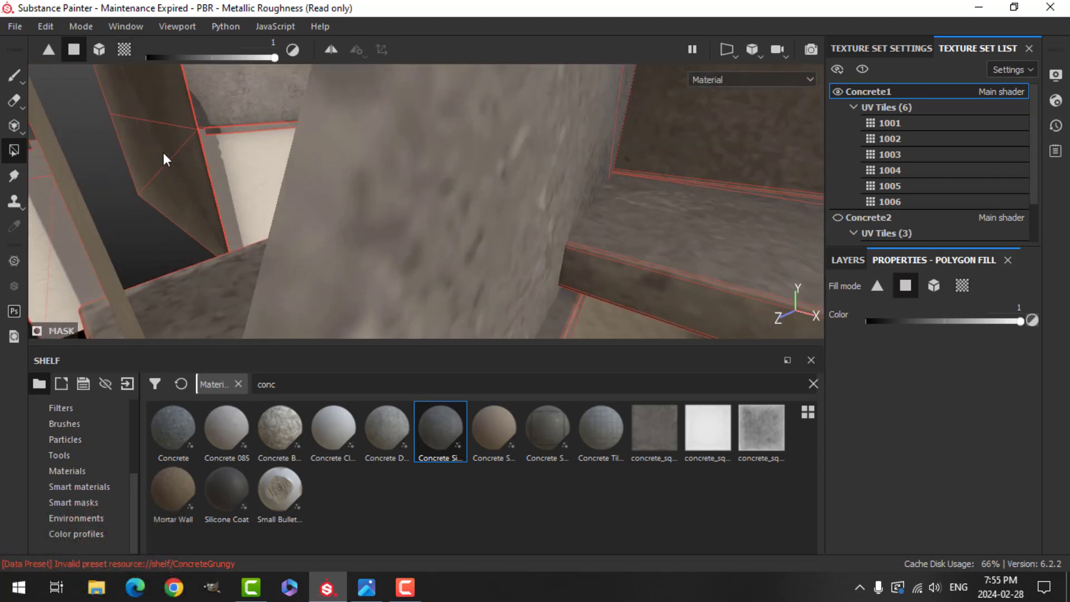
{"action": "left_click_drag", "start_coordinate": [184, 159], "coordinate": [448, 184], "text": "alt"}
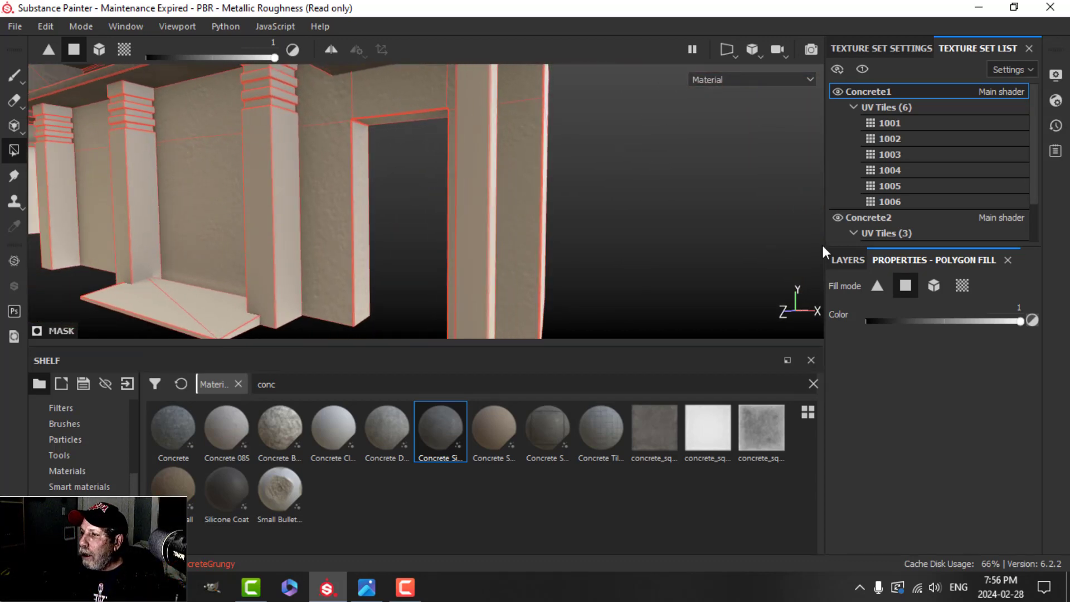
- Expand the tiles folder and add a black mask to Fill layer 1 inside it
{"action": "left_click", "coordinate": [846, 260]}
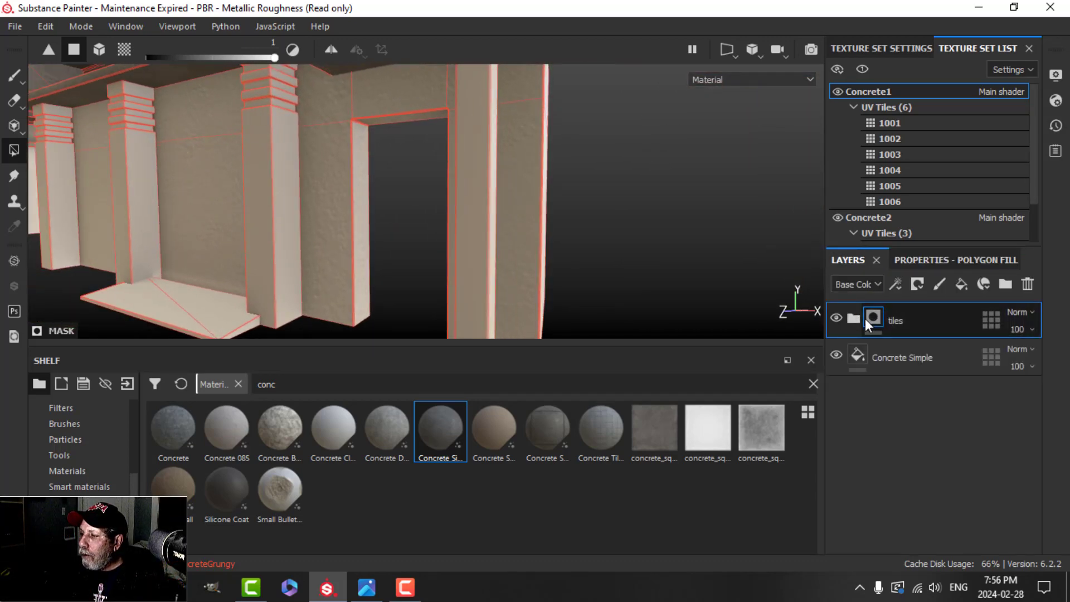
{"action": "left_click_drag", "start_coordinate": [411, 265], "coordinate": [440, 234], "text": "alt"}
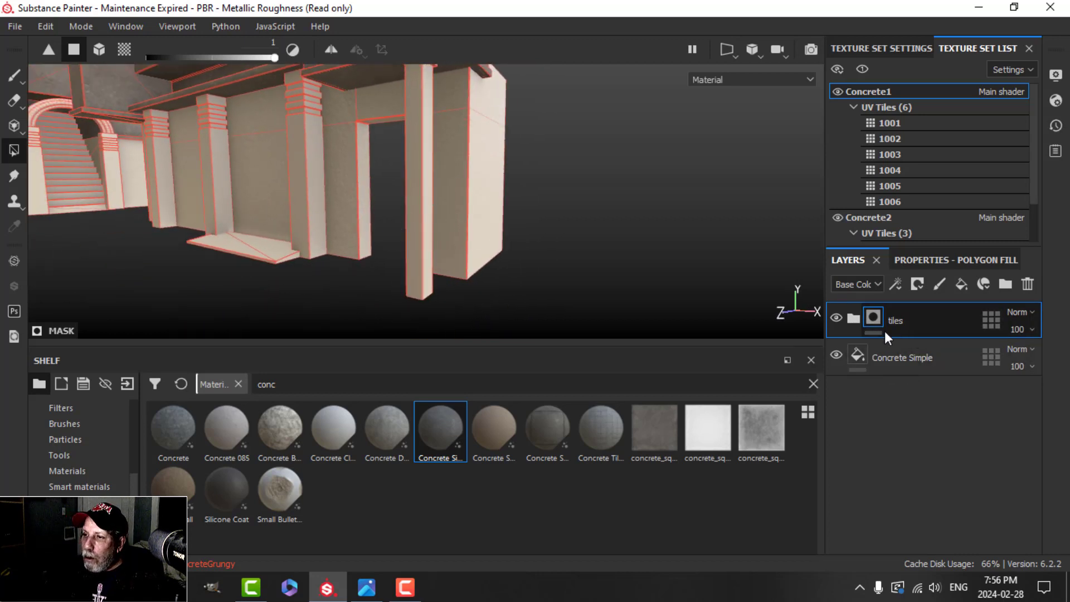
{"action": "left_click", "coordinate": [854, 320]}
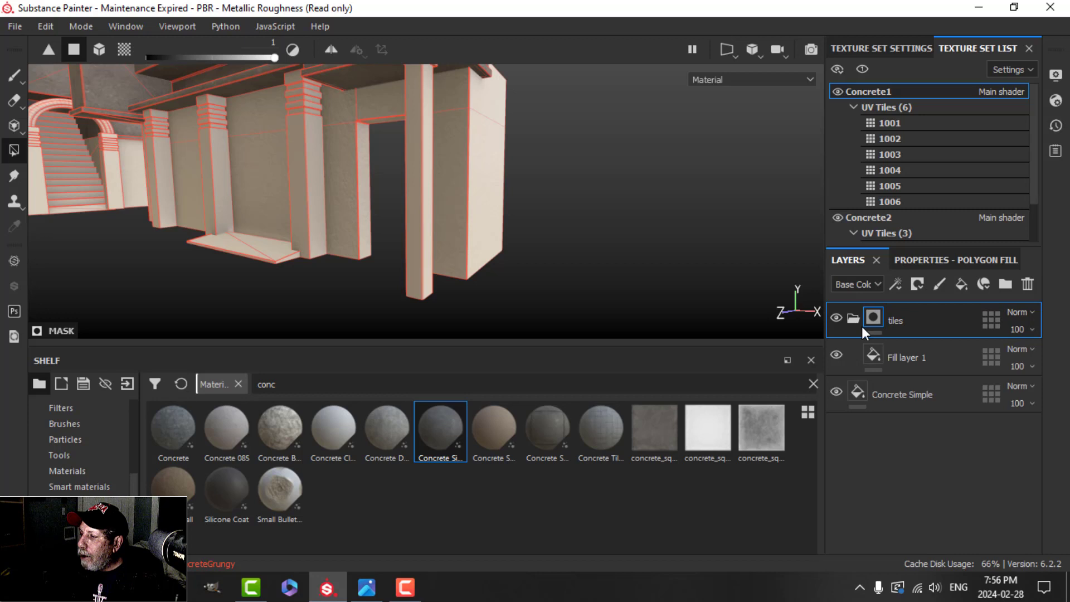
{"action": "left_click", "coordinate": [908, 357]}
{"action": "left_click_drag", "start_coordinate": [454, 242], "coordinate": [347, 246], "text": "alt"}
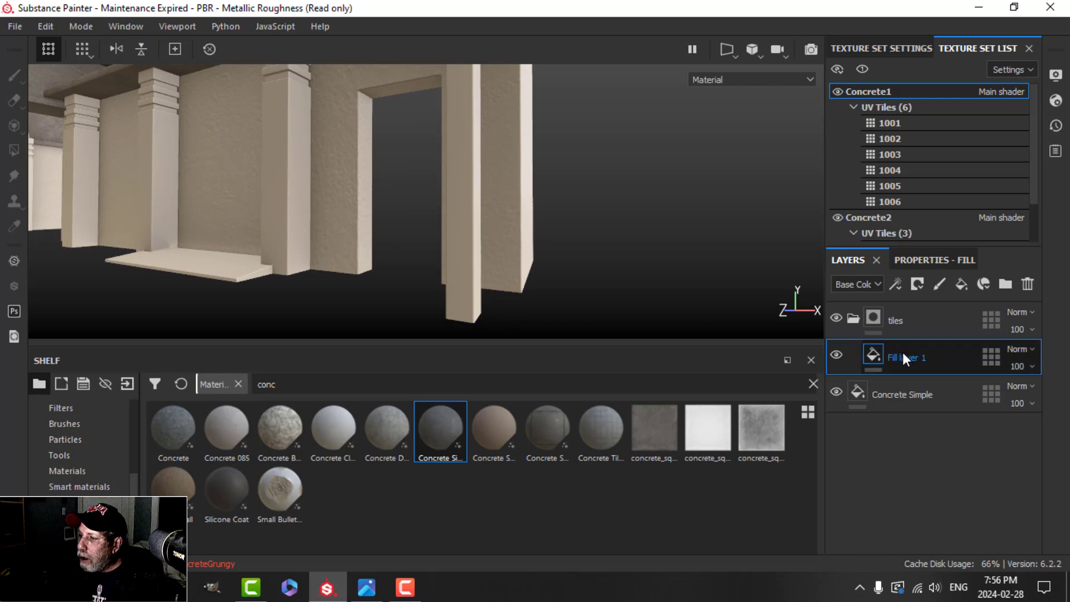
{"action": "left_click", "coordinate": [917, 284]}
{"action": "left_click", "coordinate": [927, 318]}
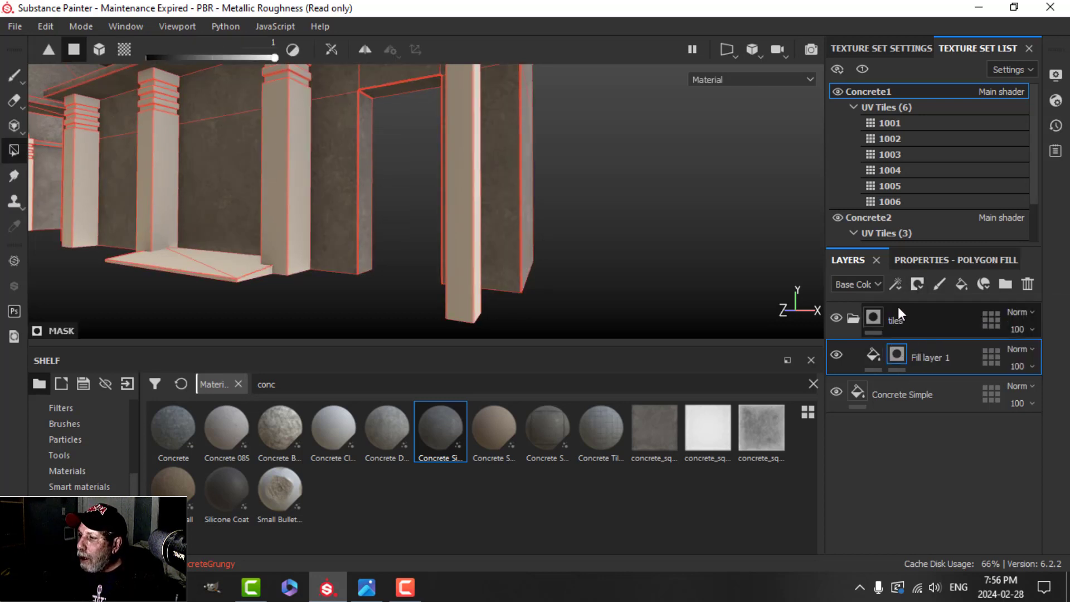
- Add a fill effect to the mask of Fill layer 1 and assign the Tile Generator procedural as its grayscale
{"action": "left_click", "coordinate": [895, 284]}
{"action": "left_click", "coordinate": [921, 338]}
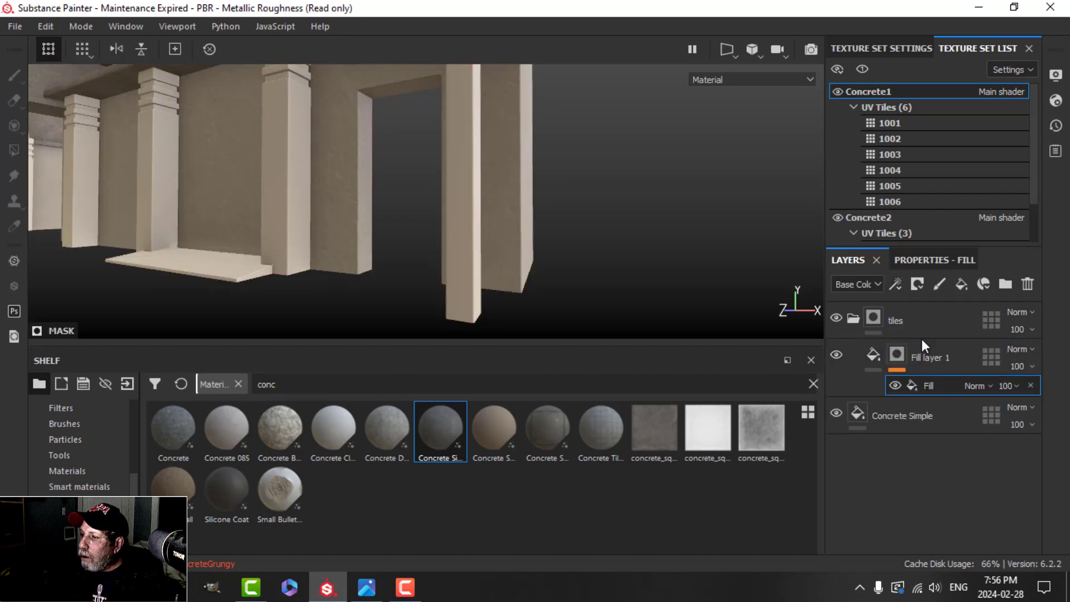
{"action": "left_click", "coordinate": [923, 257]}
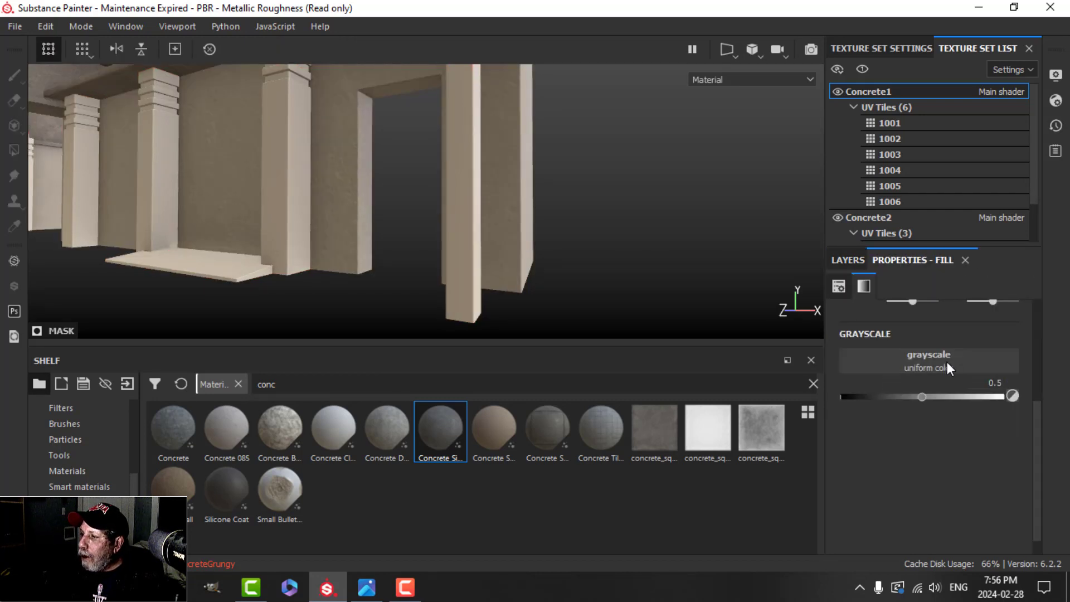
{"action": "left_click", "coordinate": [929, 359]}
{"action": "left_click", "coordinate": [1050, 397]}
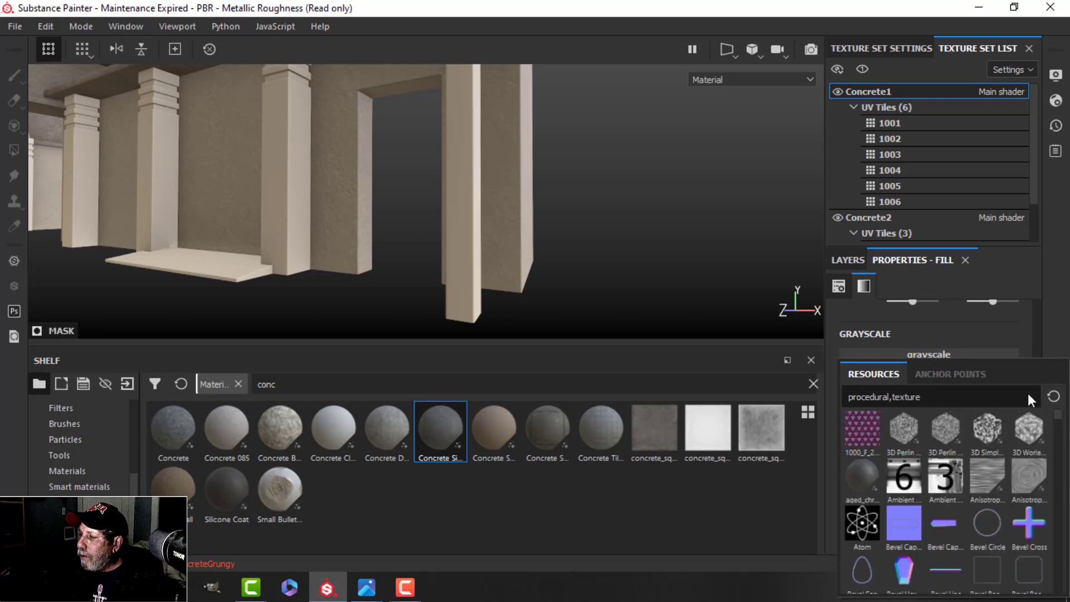
{"action": "type", "text": "tile"}
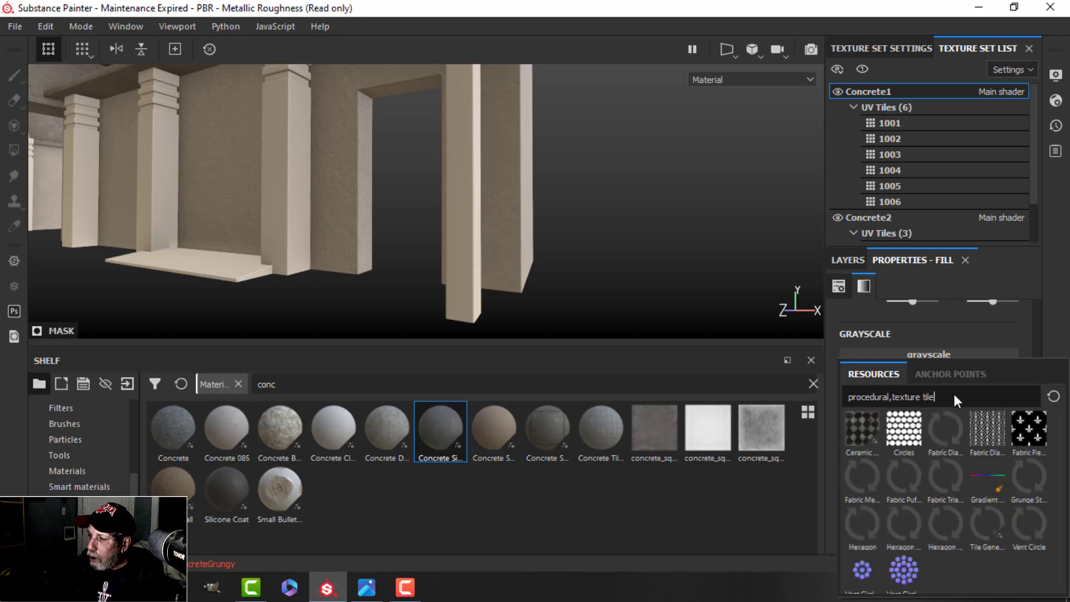
{"action": "left_click", "coordinate": [981, 510]}
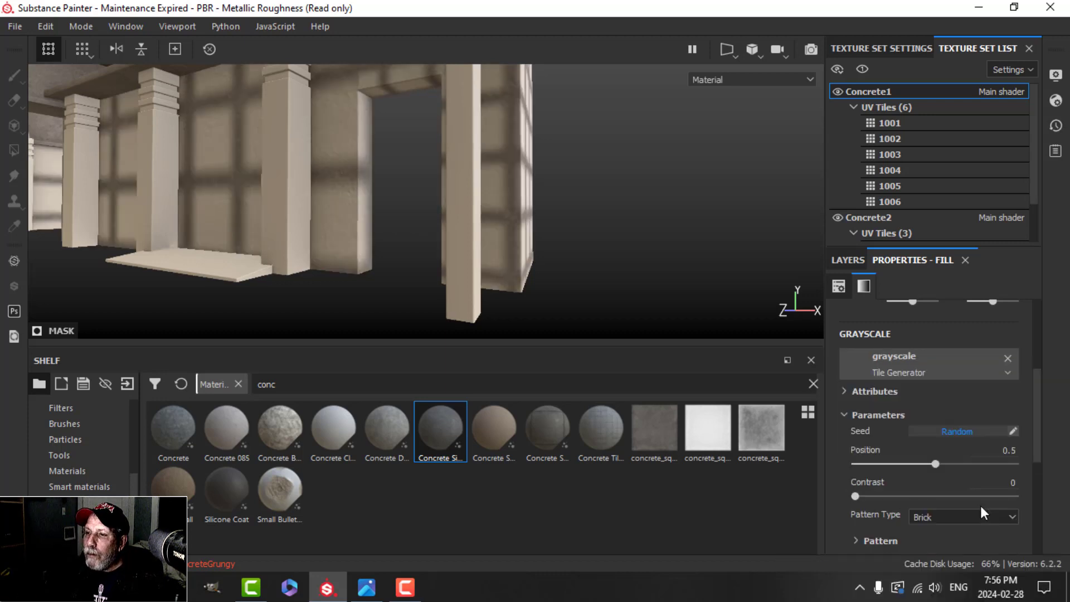
- Set the Tile Generator's position to 0.69 and its contrast to 0.87
{"action": "left_click_drag", "start_coordinate": [935, 464], "coordinate": [964, 459]}
{"action": "left_click_drag", "start_coordinate": [856, 495], "coordinate": [883, 492]}
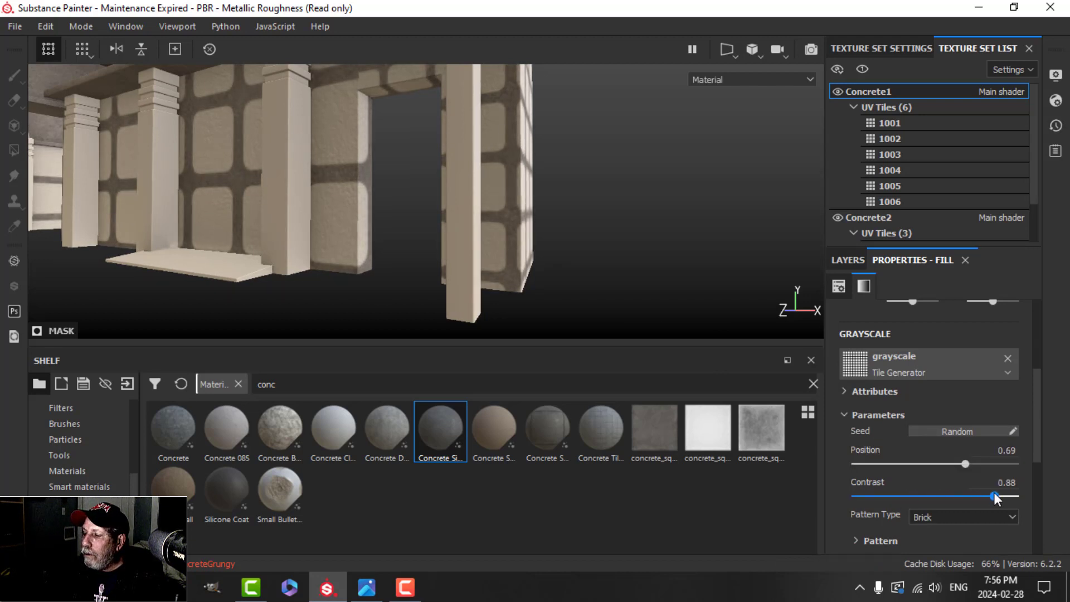
{"action": "scroll", "coordinate": [469, 197], "scroll_direction": "down", "scroll_amount": 3}
{"action": "left_click_drag", "start_coordinate": [468, 203], "coordinate": [502, 240], "text": "alt"}
{"action": "left_click_drag", "start_coordinate": [647, 275], "coordinate": [552, 278], "text": "alt"}
- Switch the mask fill to tri-planar projection with a UV scale of 6
{"action": "scroll", "coordinate": [960, 409], "scroll_direction": "up", "scroll_amount": 3}
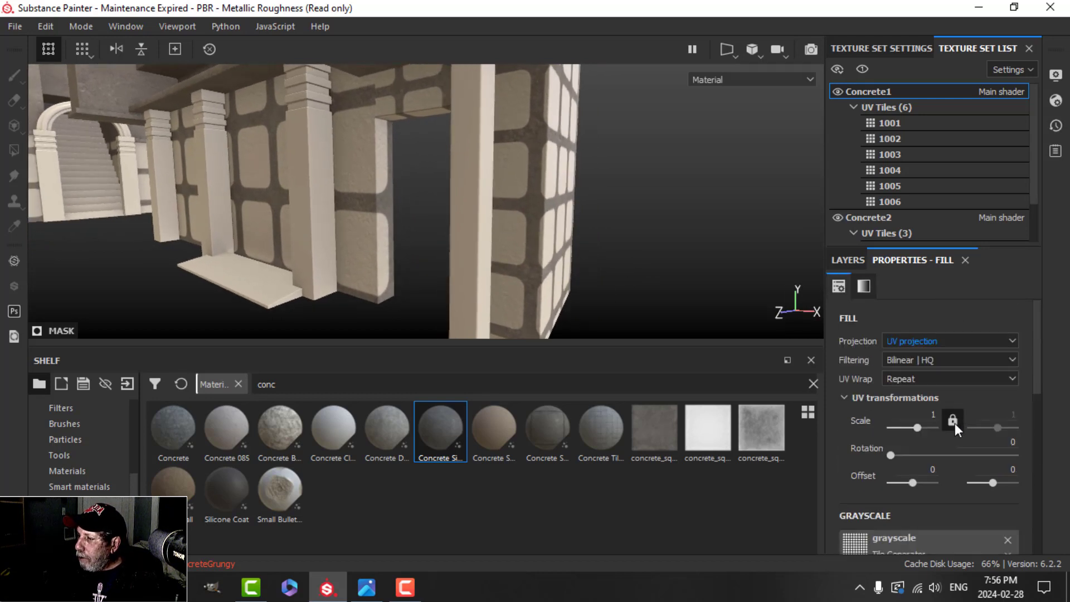
{"action": "left_click", "coordinate": [931, 343]}
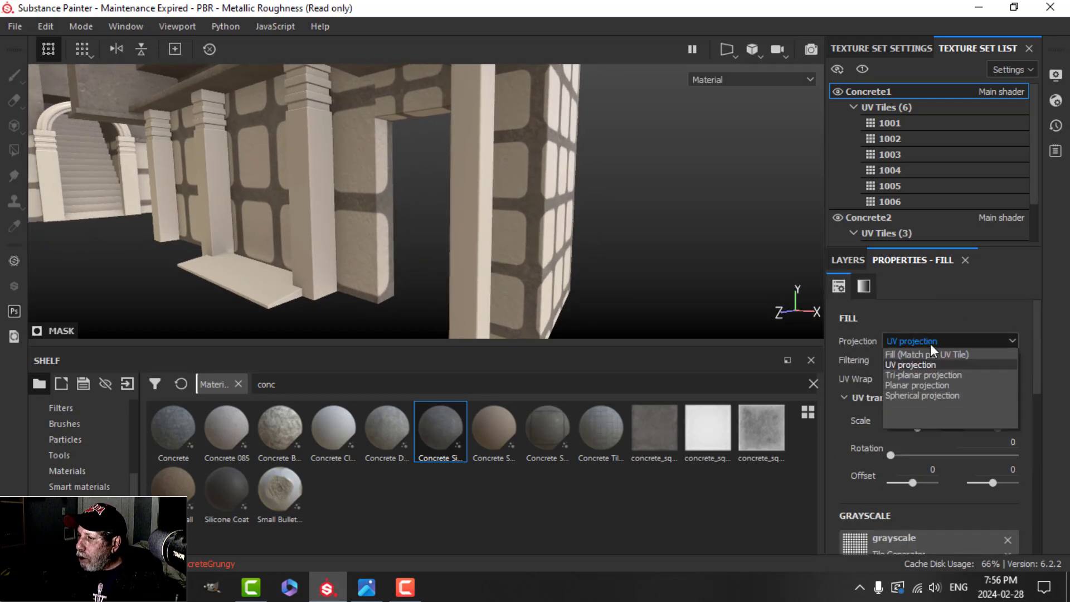
{"action": "left_click", "coordinate": [915, 374]}
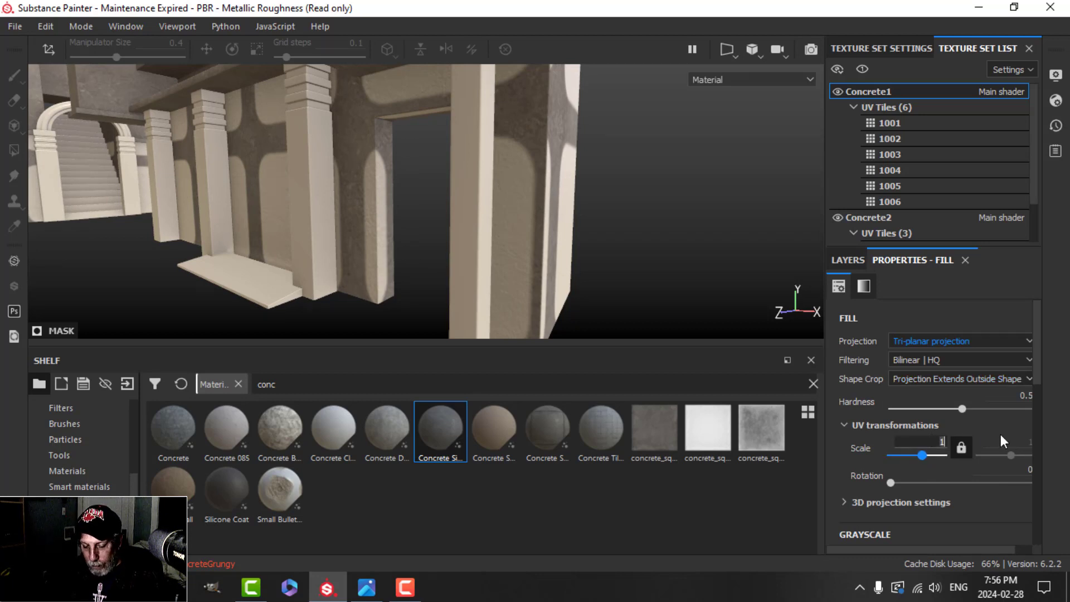
{"action": "type", "text": "6"}
{"action": "key", "text": "Return"}
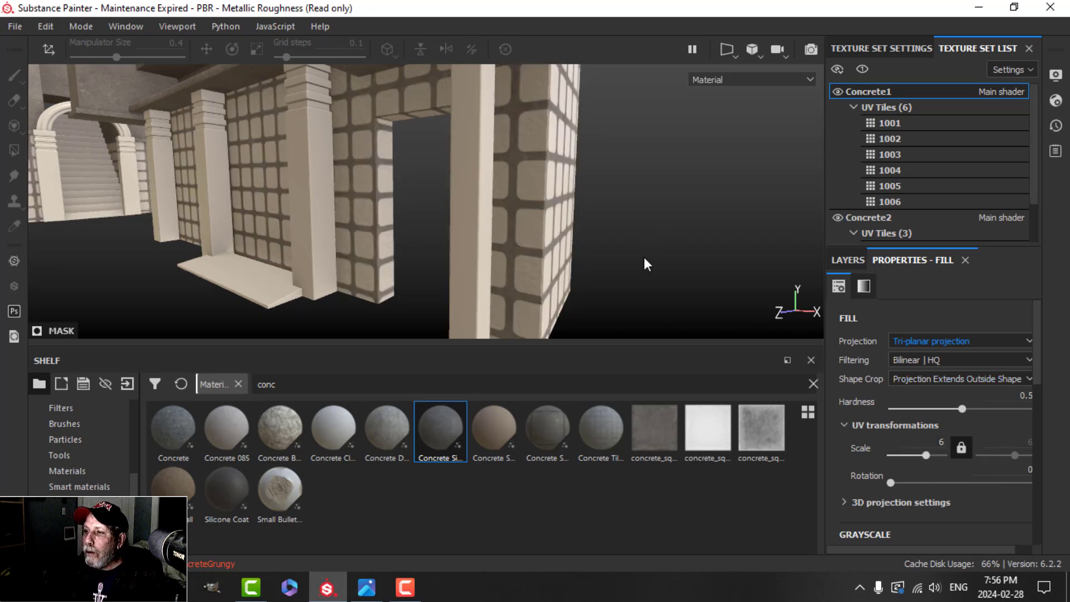
{"action": "left_click_drag", "start_coordinate": [535, 235], "coordinate": [613, 221], "text": "alt"}
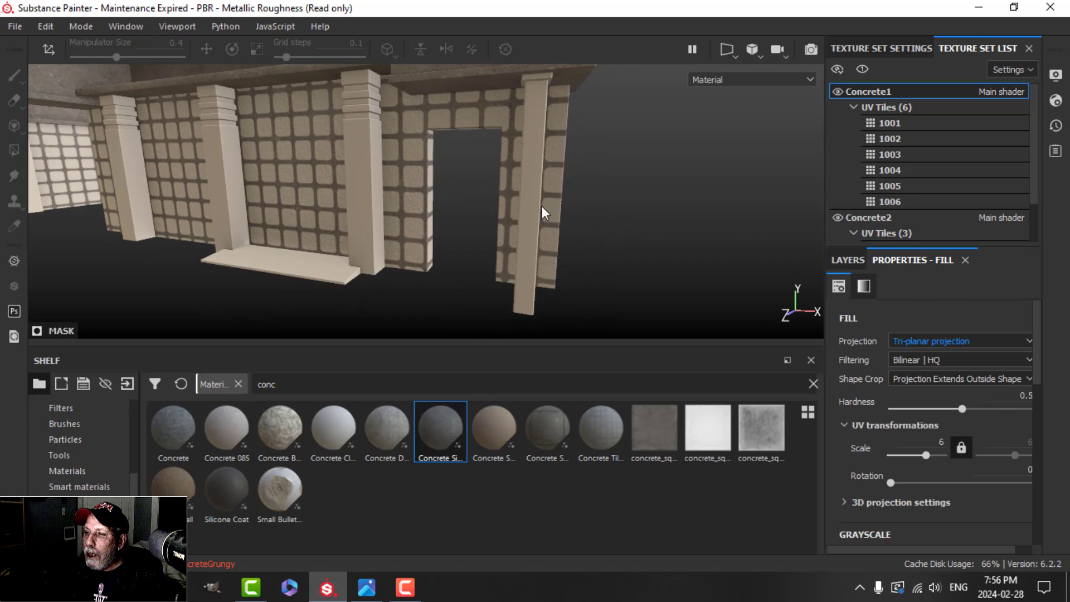
{"action": "scroll", "coordinate": [542, 206], "scroll_direction": "up", "scroll_amount": 3}
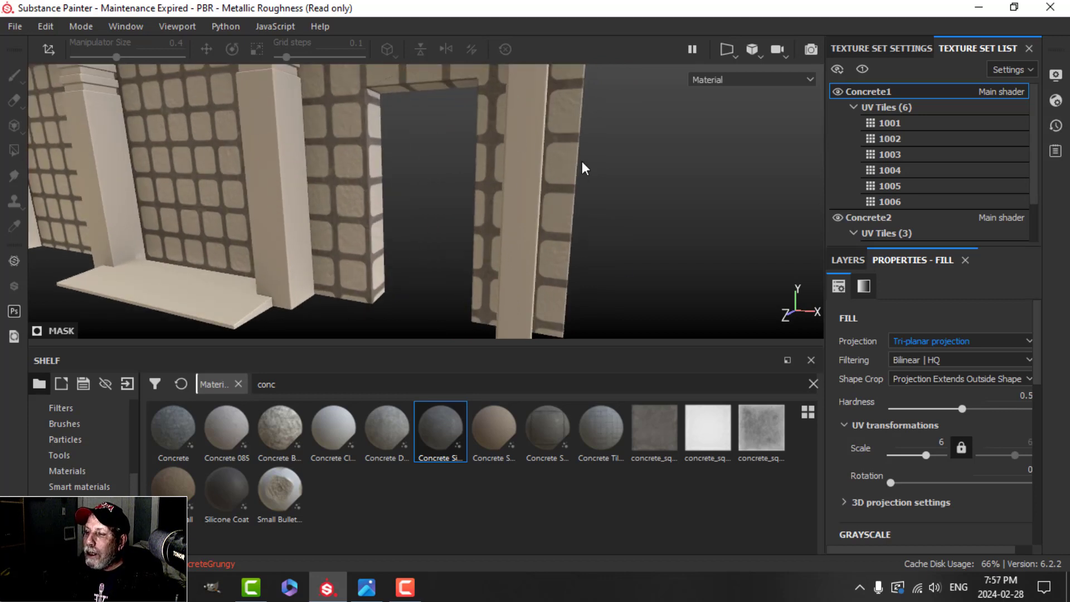
{"action": "left_click_drag", "start_coordinate": [582, 167], "coordinate": [478, 139], "text": "alt"}
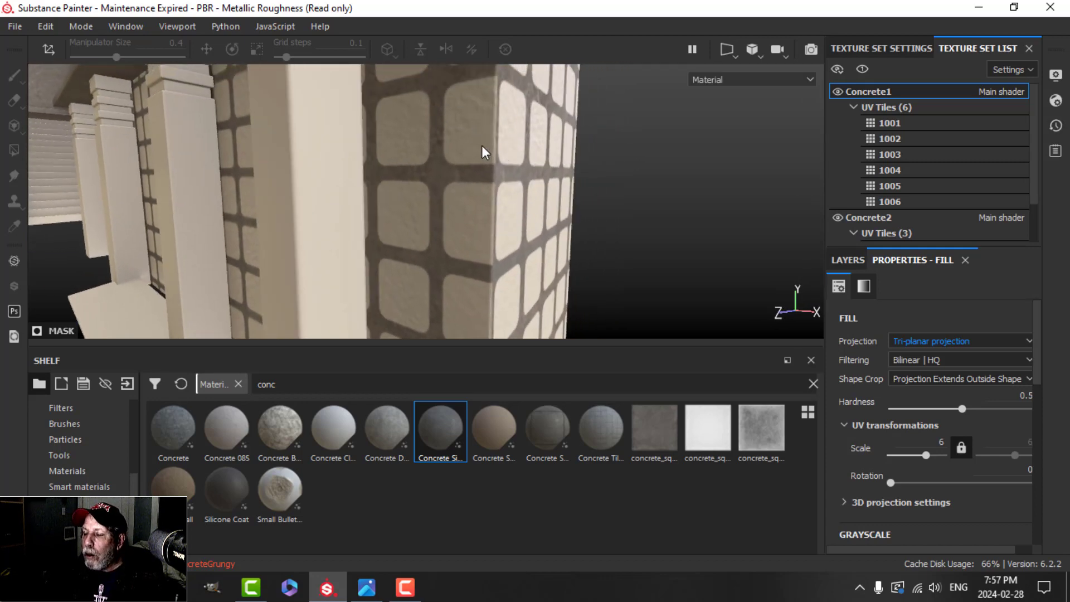
{"action": "left_click_drag", "start_coordinate": [482, 146], "coordinate": [516, 192], "text": "alt"}
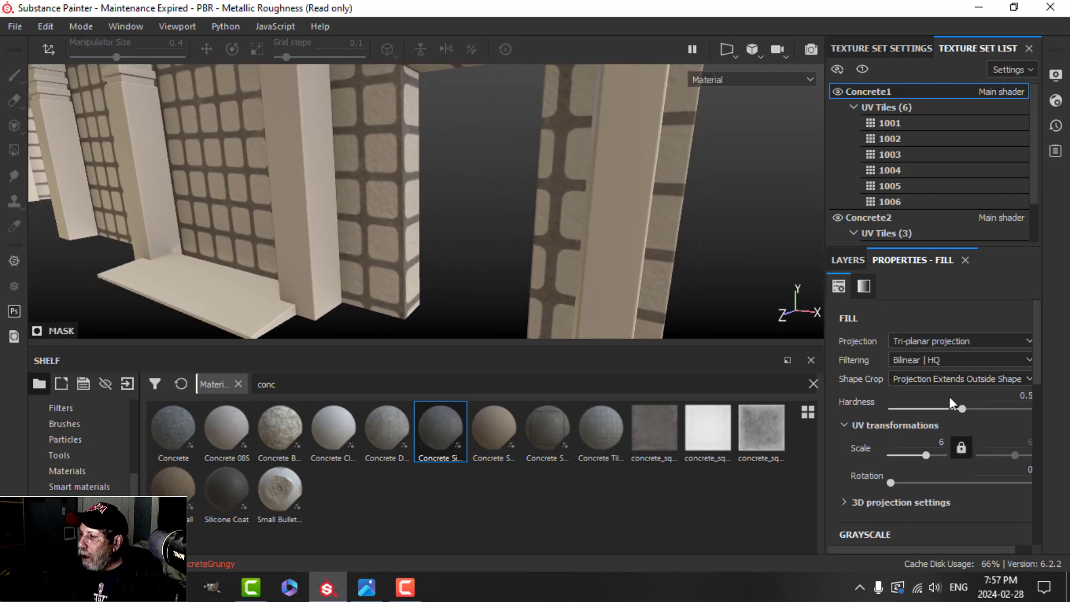
- Find the Square Rectangle alpha in the shelf and assign it as the Tile Generator's custom pattern
{"action": "scroll", "coordinate": [955, 427], "scroll_direction": "down", "scroll_amount": 10}
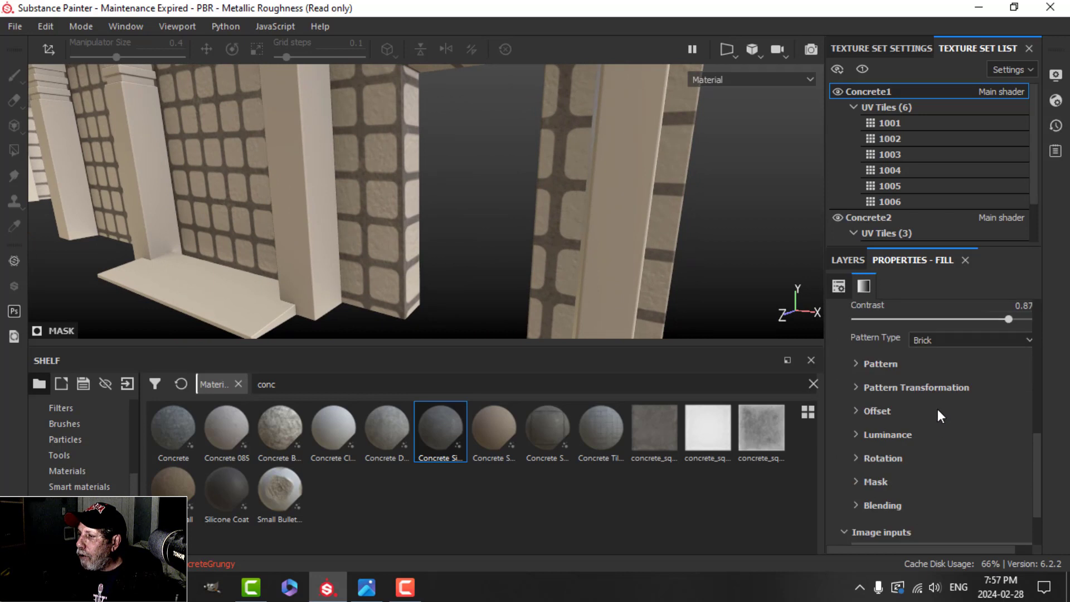
{"action": "scroll", "coordinate": [919, 351], "scroll_direction": "down", "scroll_amount": 3}
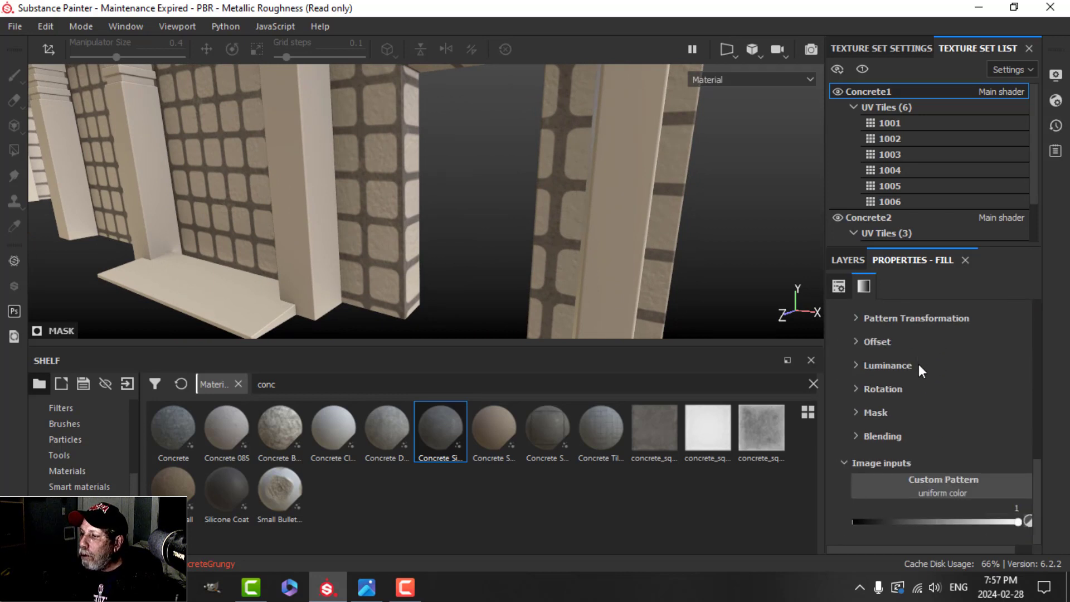
{"action": "scroll", "coordinate": [54, 436], "scroll_direction": "up", "scroll_amount": 3}
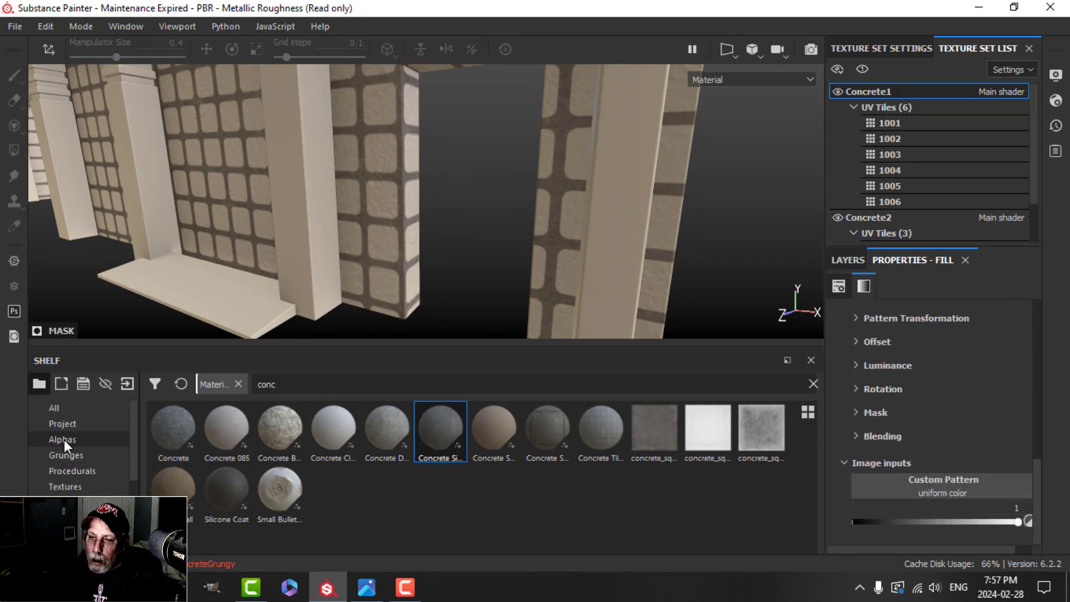
{"action": "left_click", "coordinate": [115, 436]}
{"action": "left_click", "coordinate": [333, 383]}
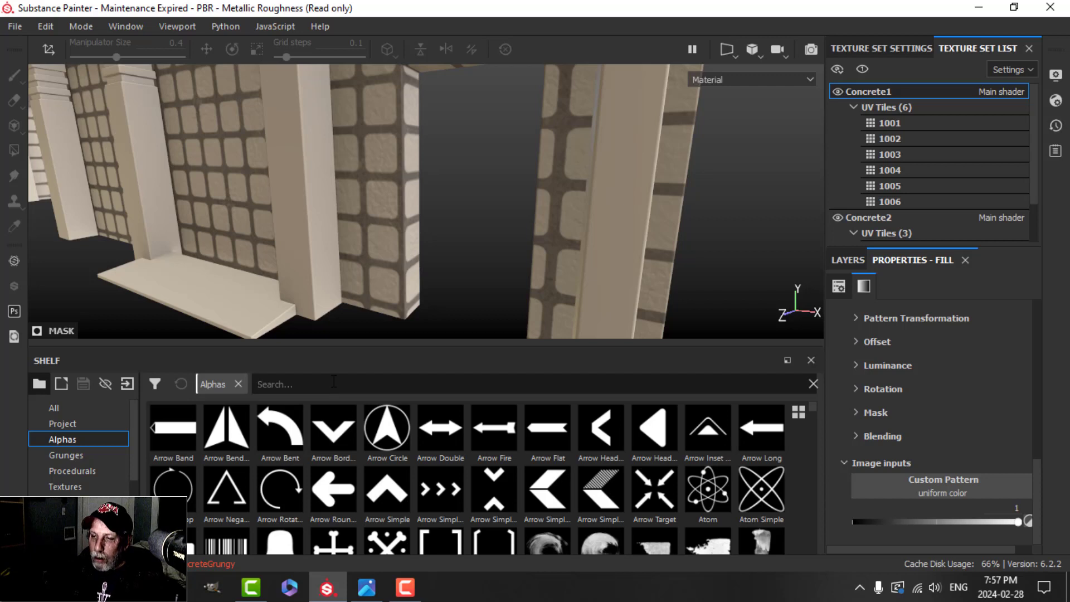
{"action": "type", "text": "sq"}
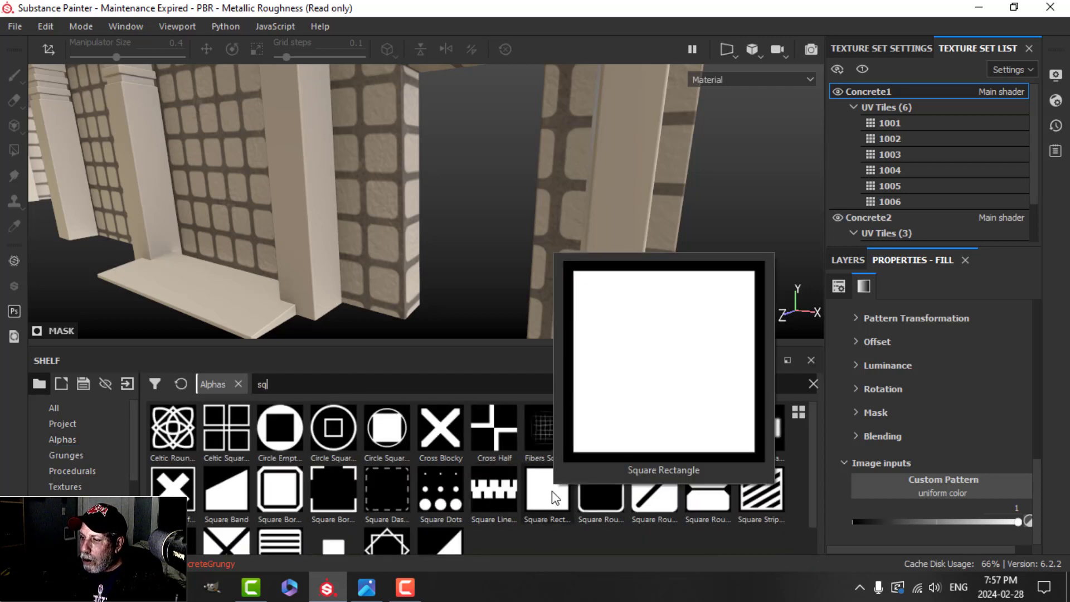
{"action": "left_click_drag", "start_coordinate": [551, 491], "coordinate": [925, 493]}
- Switch the Tile Generator's pattern type to Image Input so it uses the custom square pattern
{"action": "scroll", "coordinate": [971, 420], "scroll_direction": "up", "scroll_amount": 4}
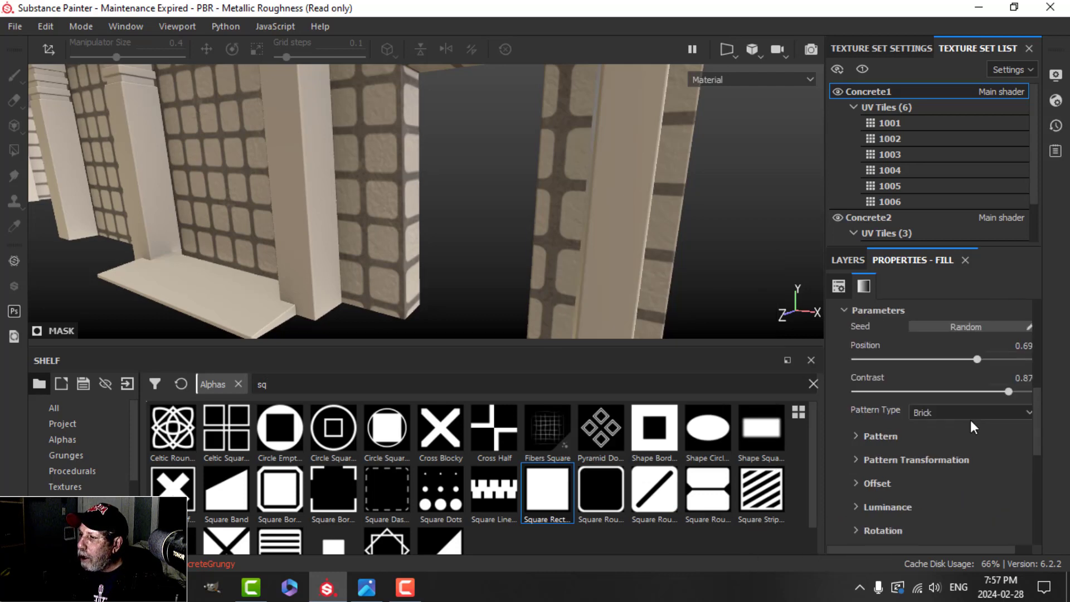
{"action": "left_click", "coordinate": [930, 456]}
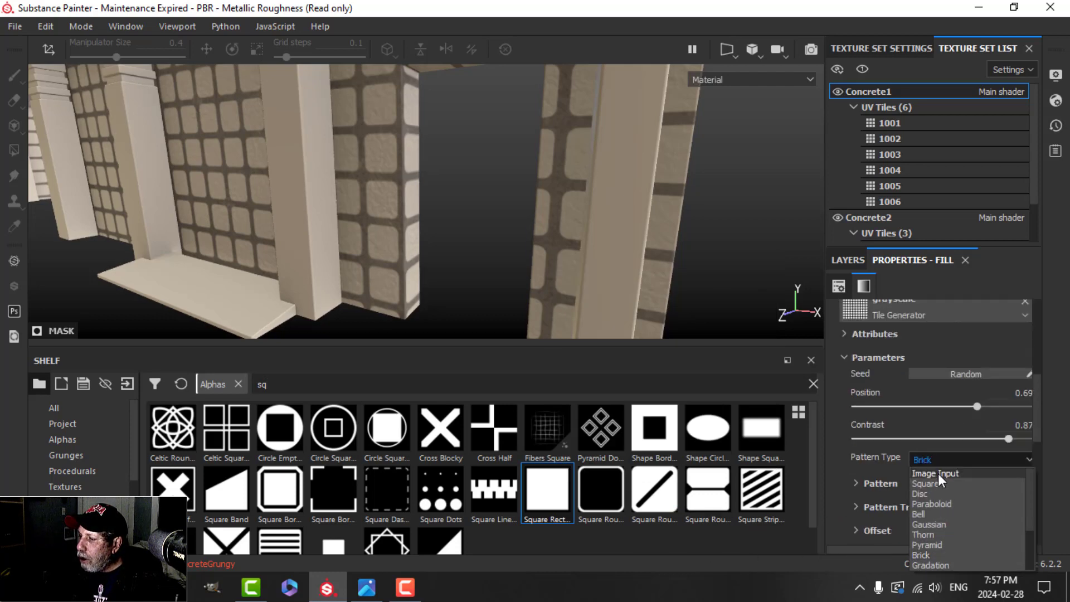
{"action": "left_click", "coordinate": [937, 472]}
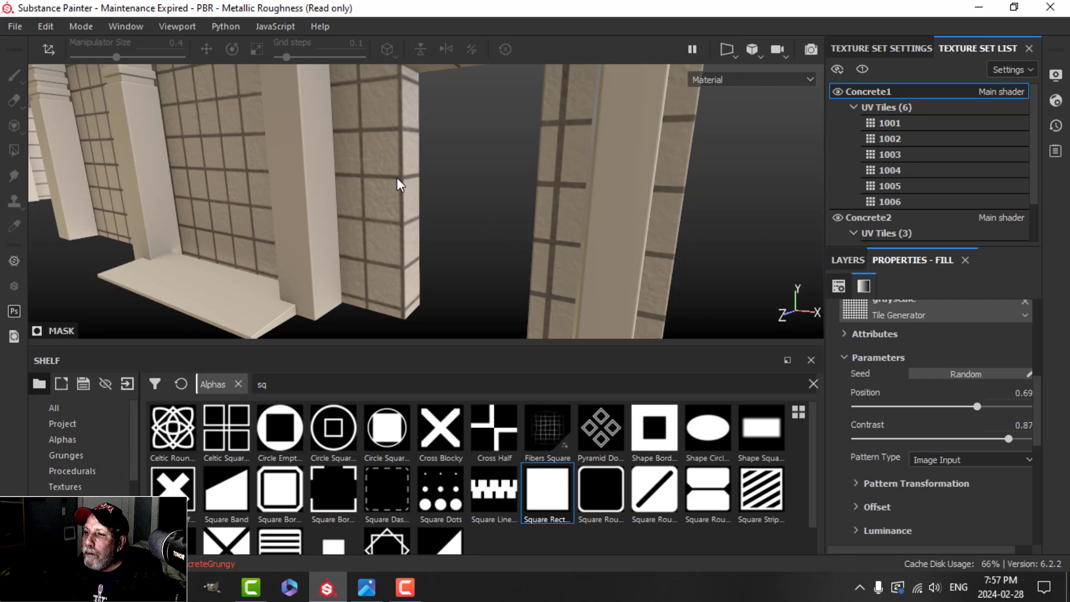
- Set the Tile Generator's position to 1 and its pattern transformation scale to 1.05
{"action": "scroll", "coordinate": [397, 177], "scroll_direction": "up", "scroll_amount": 2}
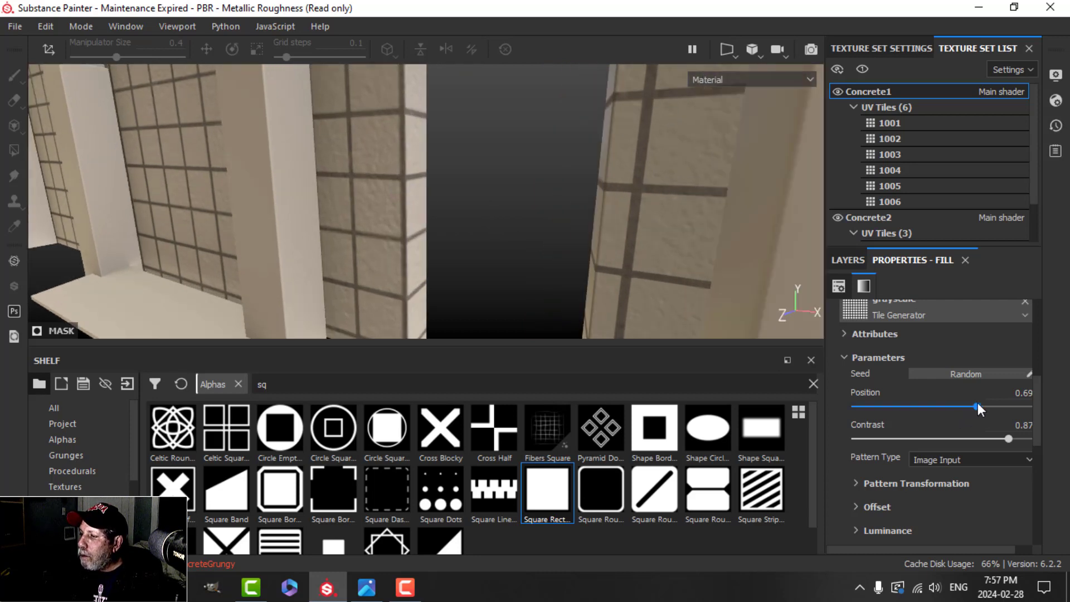
{"action": "left_click_drag", "start_coordinate": [977, 406], "coordinate": [1052, 416]}
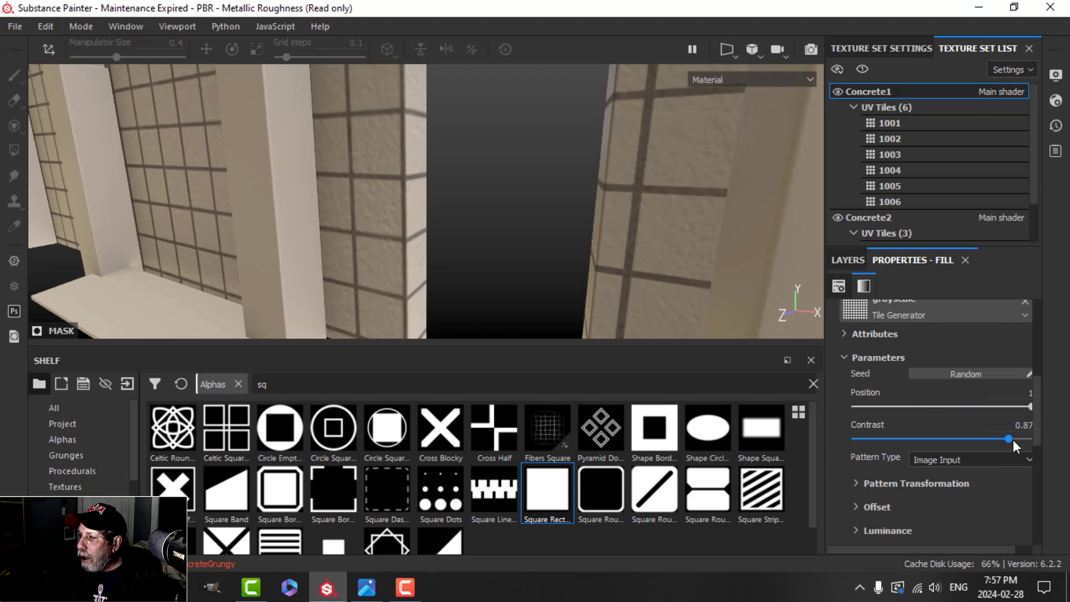
{"action": "scroll", "coordinate": [951, 499], "scroll_direction": "down", "scroll_amount": 3}
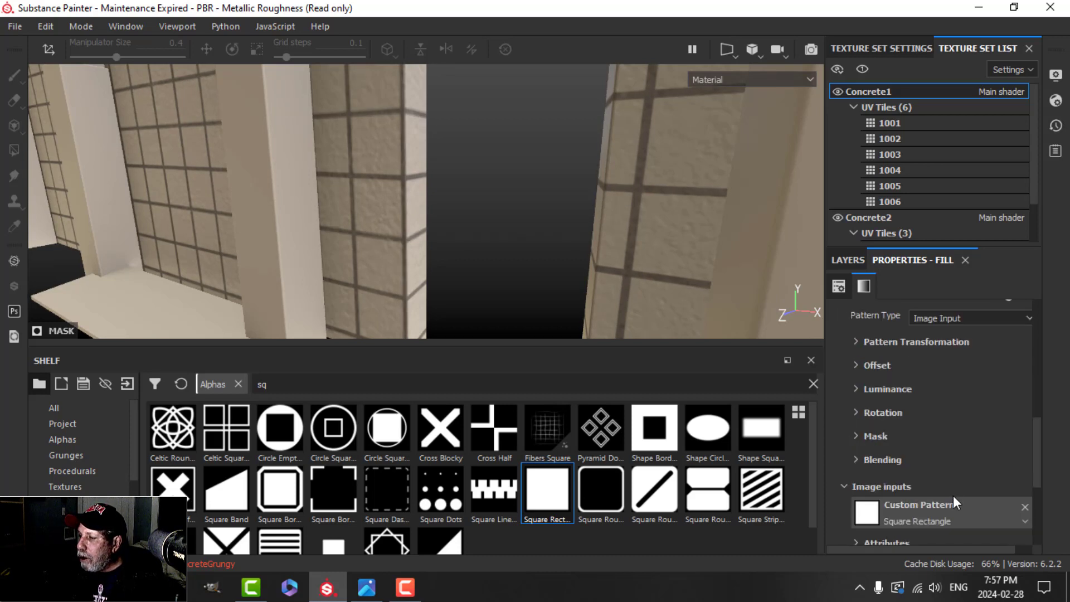
{"action": "left_click", "coordinate": [858, 342]}
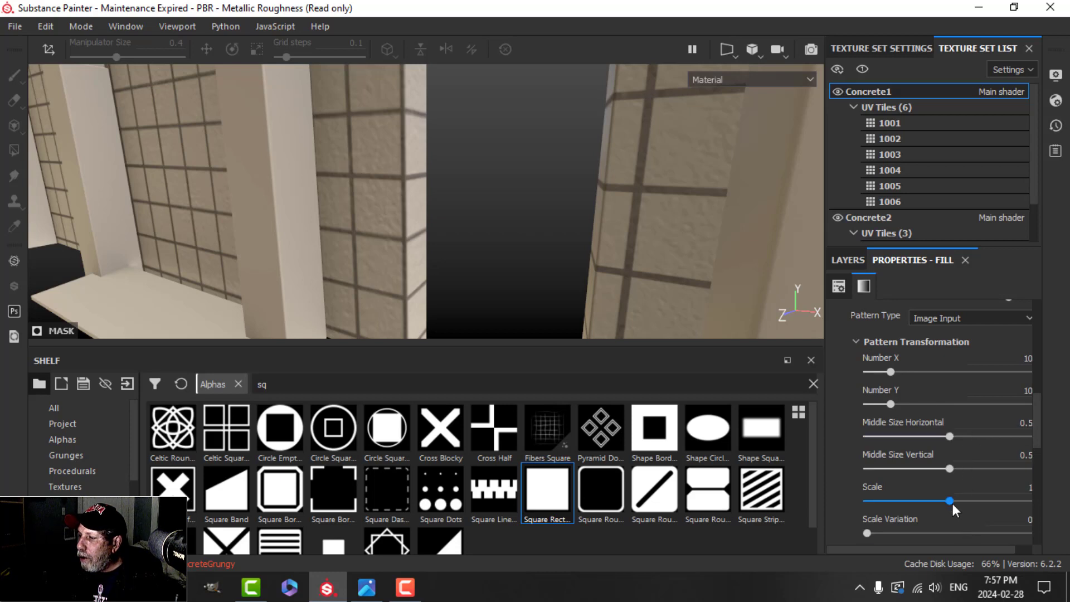
{"action": "left_click_drag", "start_coordinate": [951, 499], "coordinate": [952, 497]}
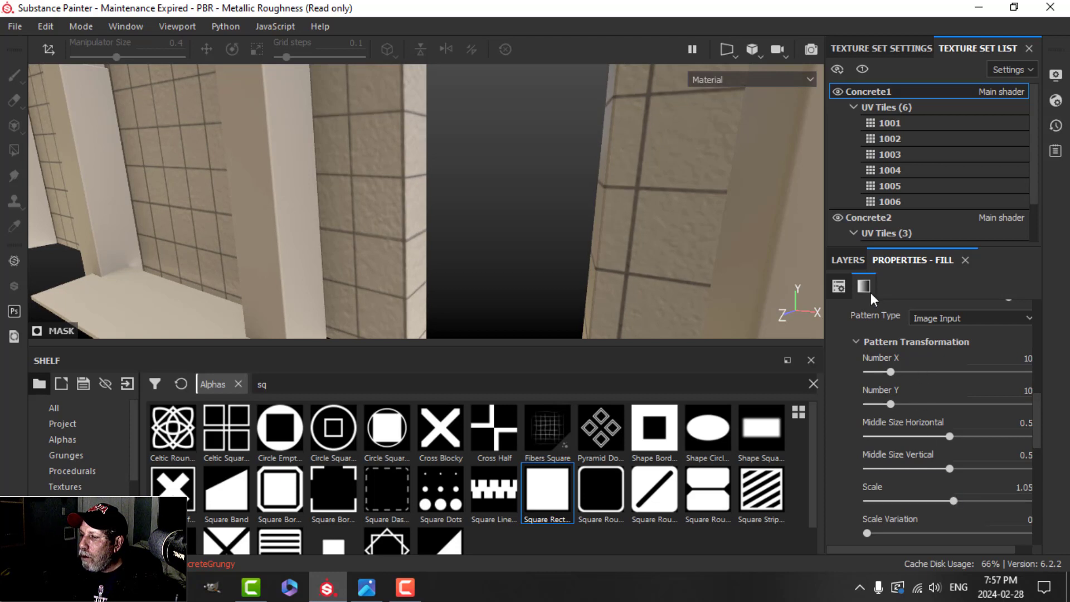
- Raise the material height of Fill layer 1 to 0.1498 so the tiles stand out from the grout
{"action": "left_click", "coordinate": [847, 260]}
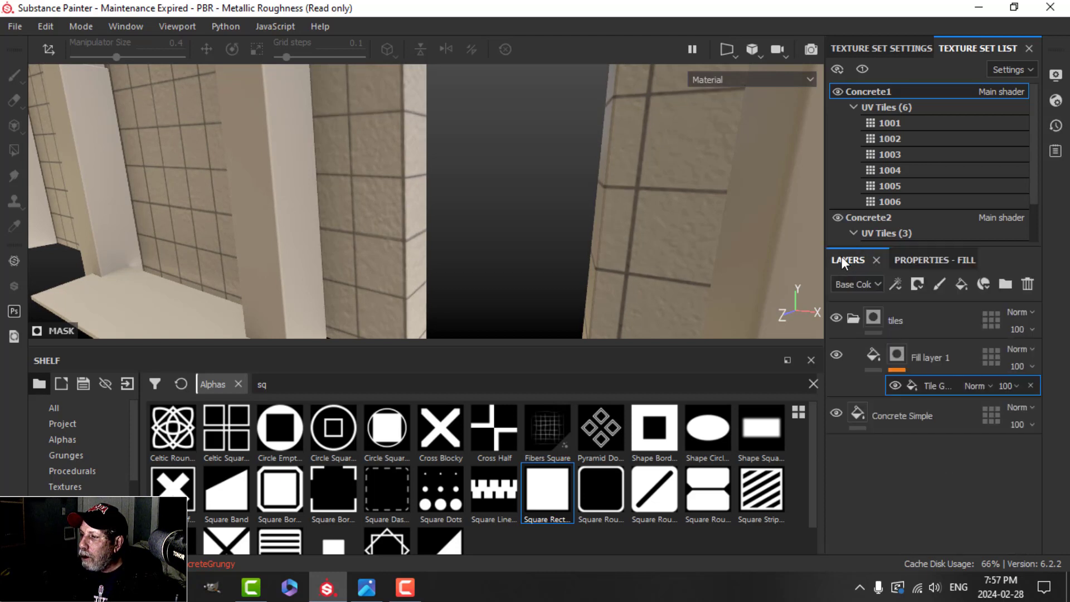
{"action": "left_click", "coordinate": [878, 352]}
{"action": "left_click", "coordinate": [931, 262]}
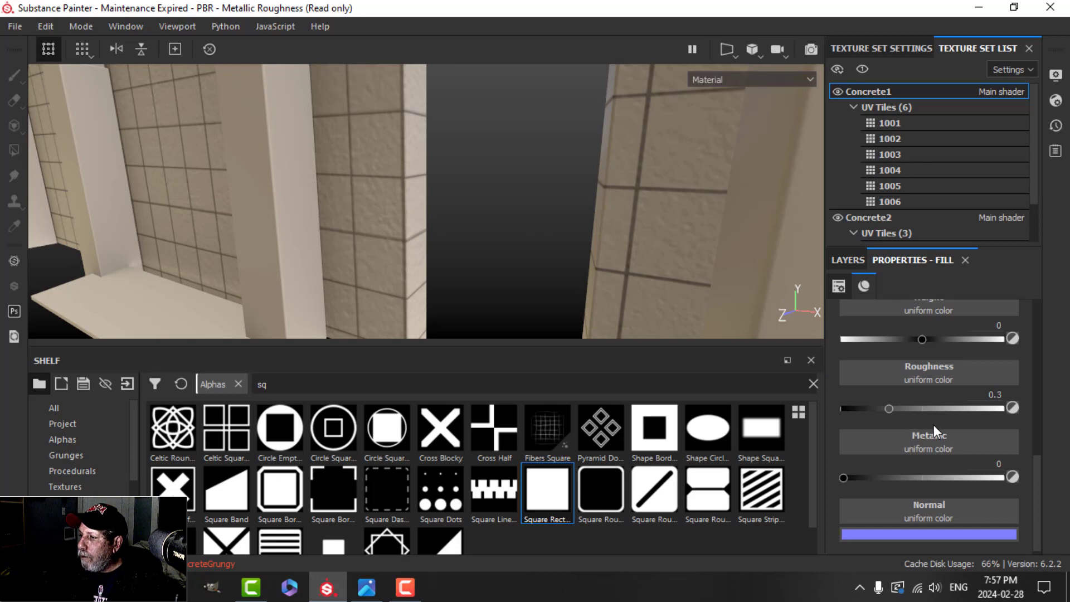
{"action": "scroll", "coordinate": [934, 424], "scroll_direction": "up", "scroll_amount": 1}
{"action": "left_click_drag", "start_coordinate": [923, 386], "coordinate": [935, 386]}
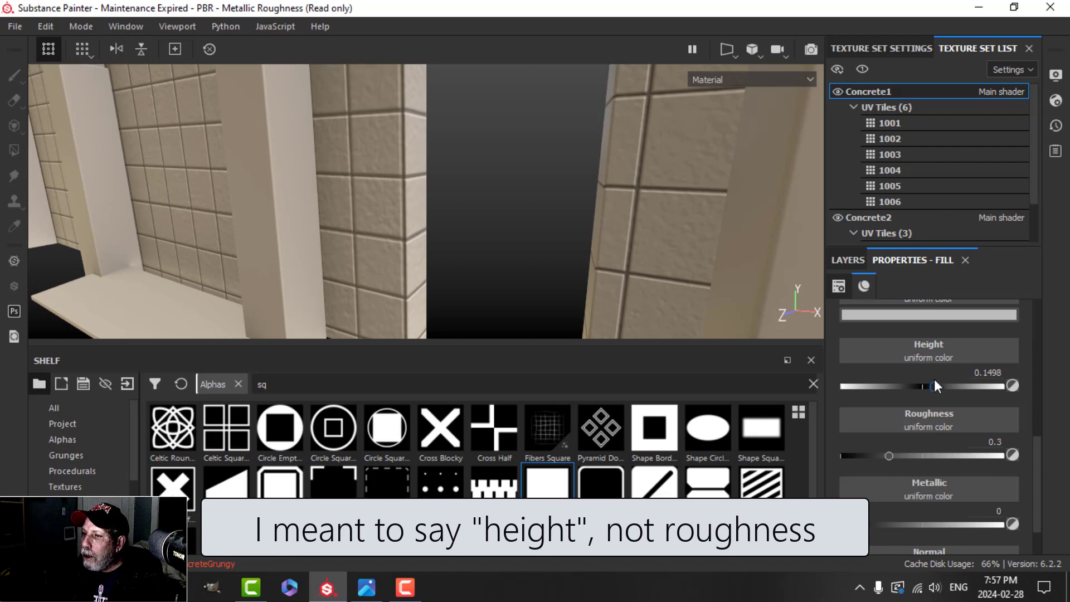
- Lower the roughness of Fill layer 1 to 0.2367
{"action": "scroll", "coordinate": [382, 167], "scroll_direction": "down", "scroll_amount": 5}
{"action": "middle_click_drag", "start_coordinate": [384, 168], "coordinate": [435, 215], "text": "alt"}
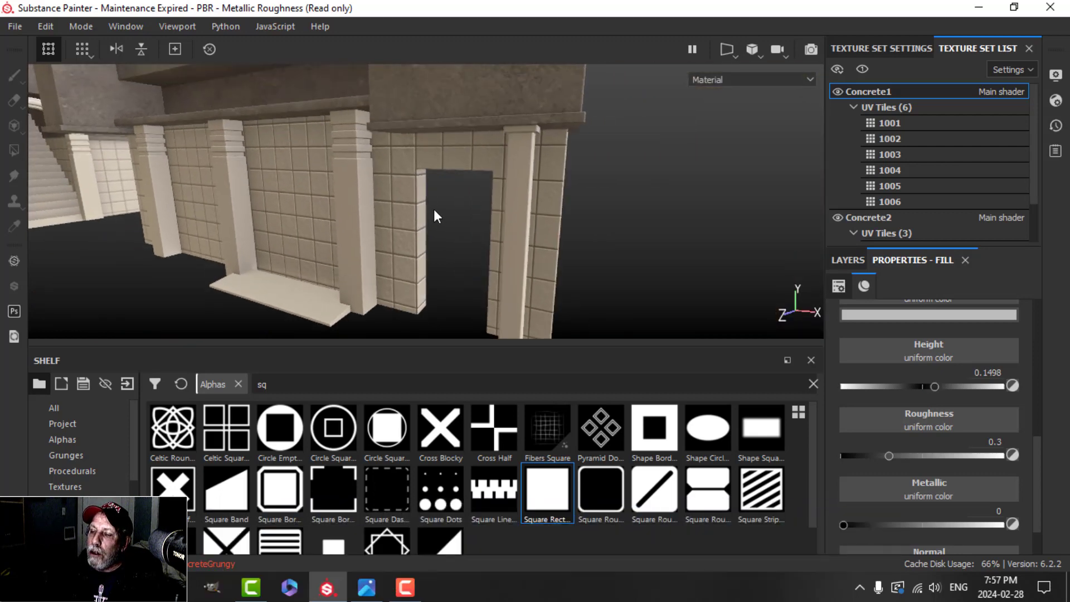
{"action": "left_click_drag", "start_coordinate": [435, 215], "coordinate": [410, 200], "text": "alt"}
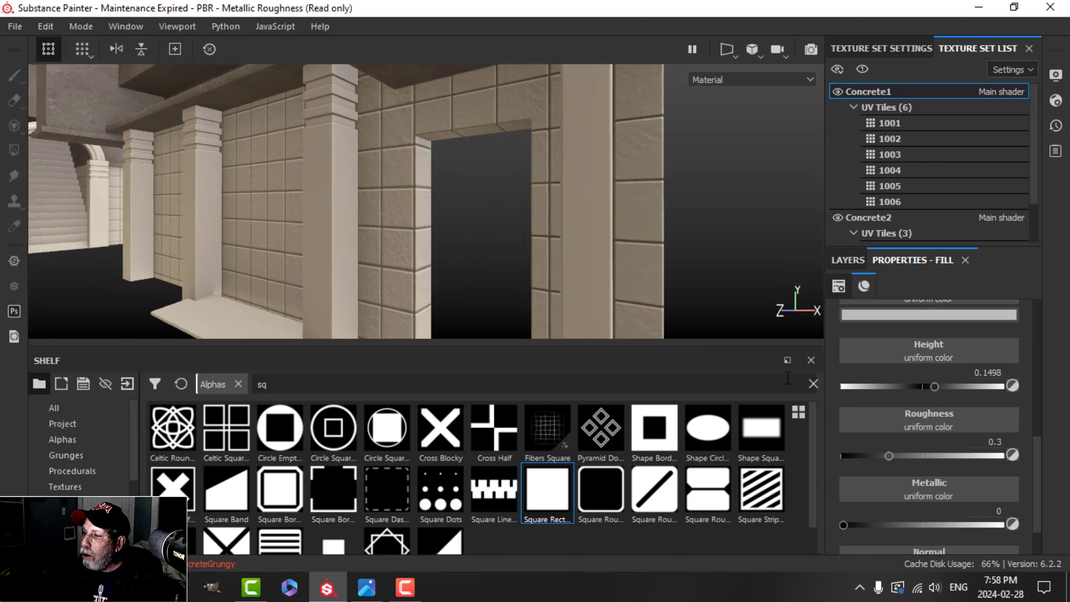
{"action": "left_click", "coordinate": [890, 456]}
{"action": "left_click_drag", "start_coordinate": [890, 456], "coordinate": [878, 453]}
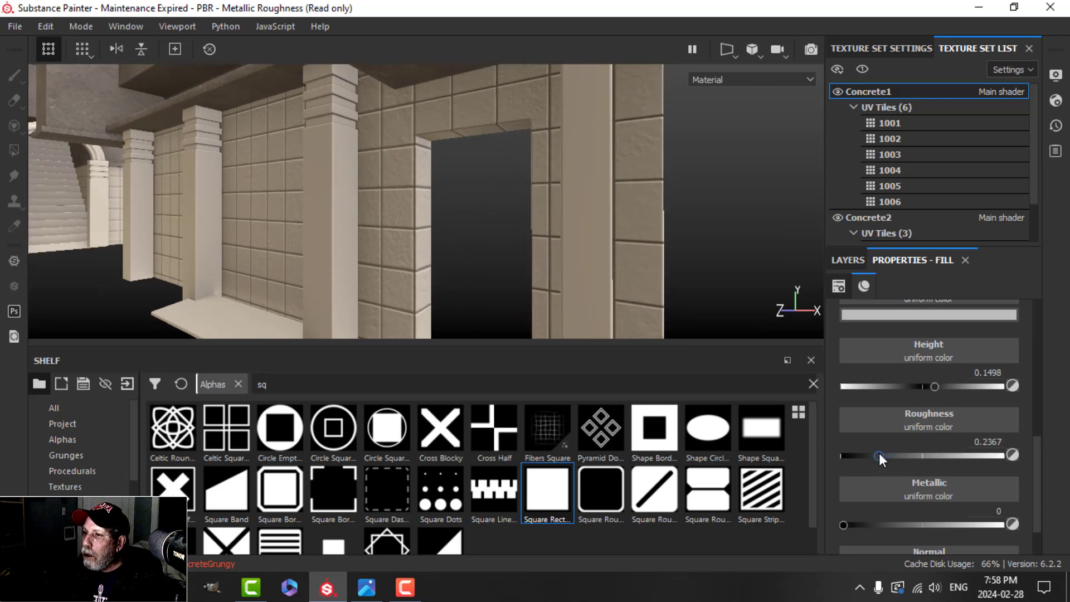
- Change Fill layer 1's base color to a dark olive yellow with hue 0.144, saturation 0.776 and value 0.222
{"action": "left_click", "coordinate": [919, 315]}
{"action": "left_click", "coordinate": [1028, 333]}
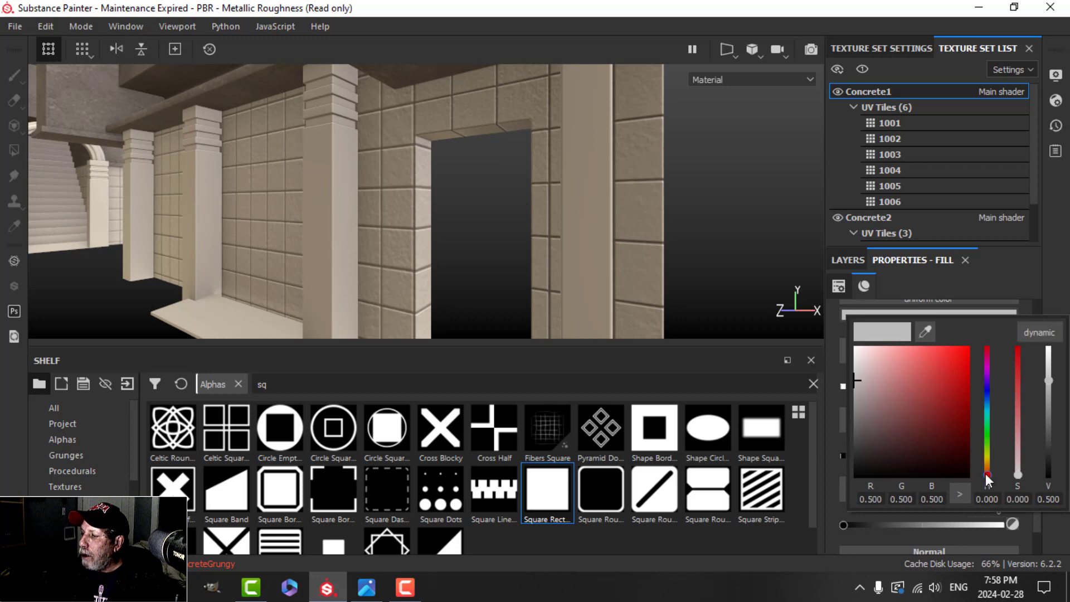
{"action": "left_click", "coordinate": [986, 467]}
{"action": "left_click_drag", "start_coordinate": [985, 459], "coordinate": [986, 457]}
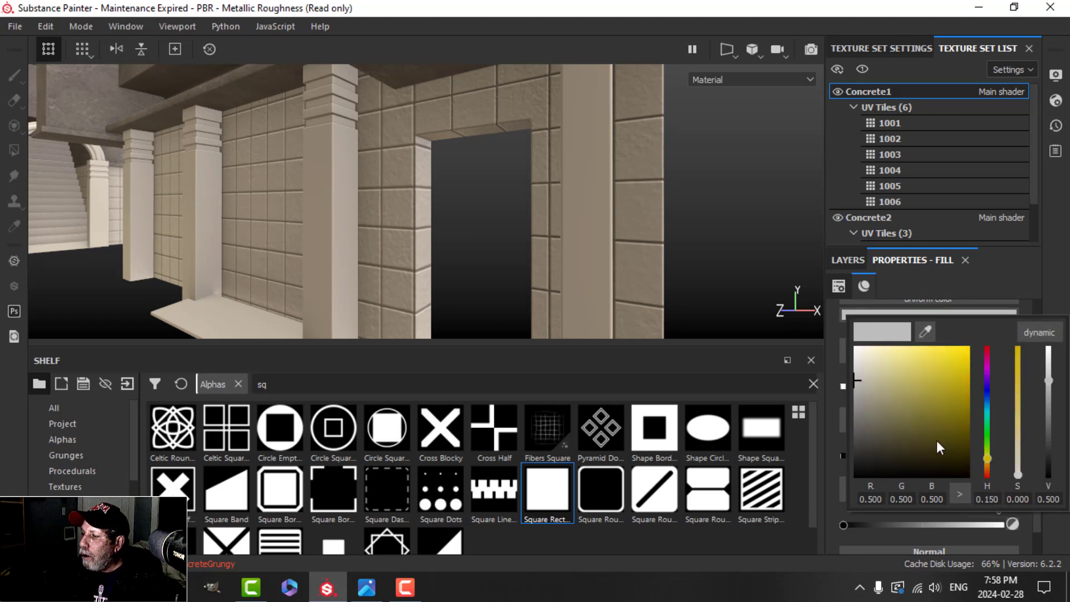
{"action": "left_click_drag", "start_coordinate": [892, 425], "coordinate": [909, 403]}
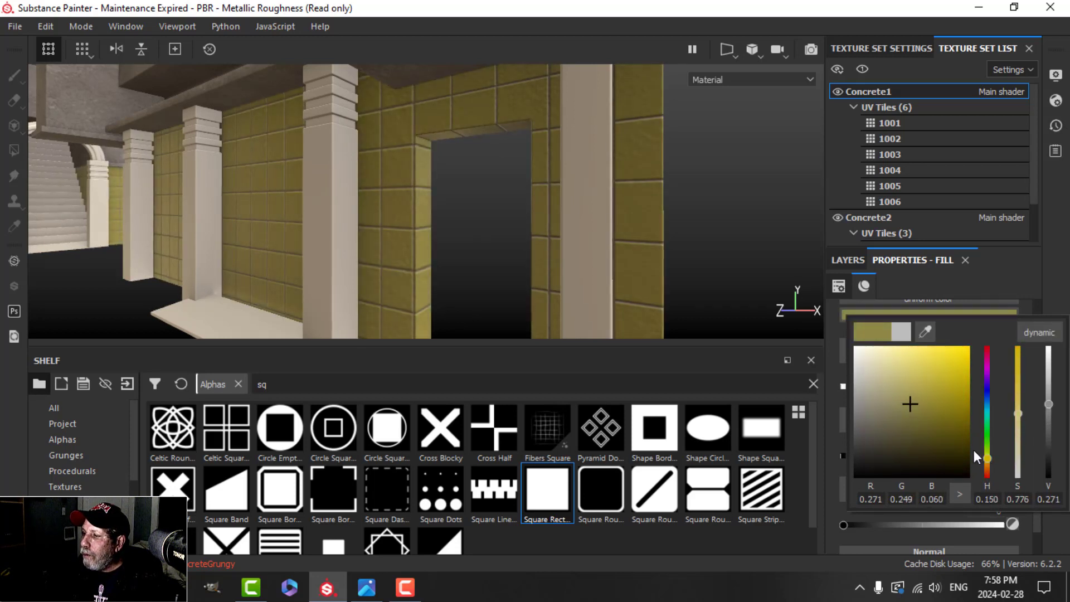
{"action": "left_click", "coordinate": [991, 458]}
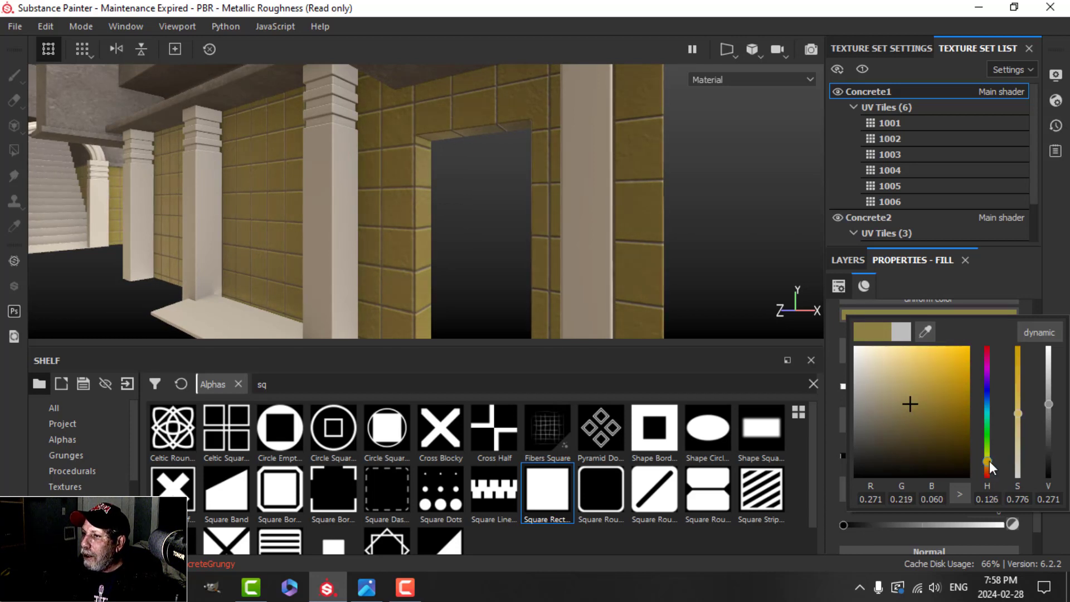
{"action": "left_click_drag", "start_coordinate": [641, 240], "coordinate": [402, 226], "text": "alt"}
{"action": "left_click", "coordinate": [975, 315]}
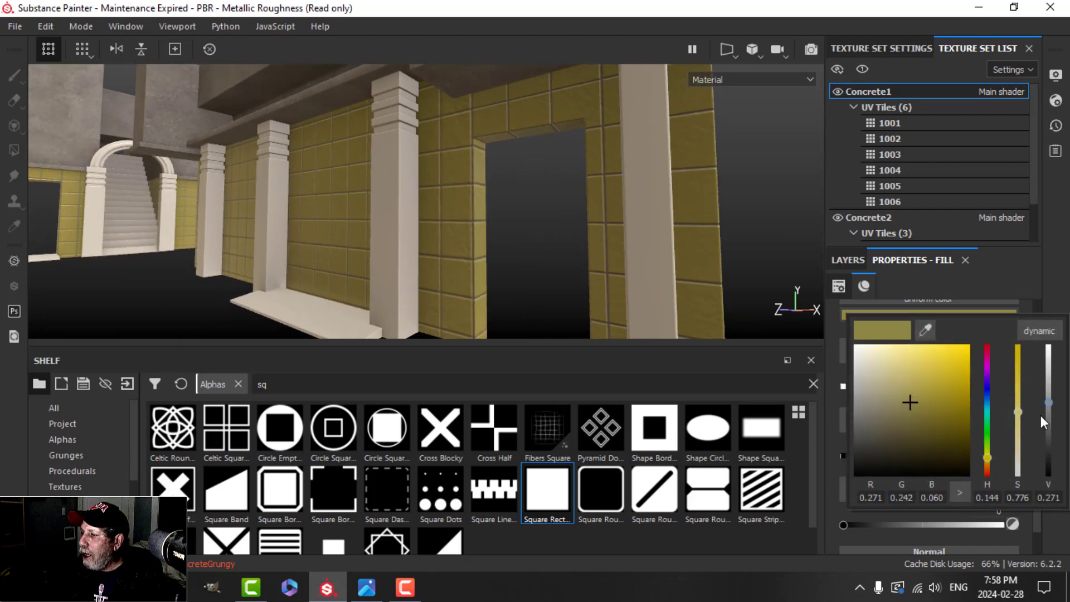
{"action": "left_click_drag", "start_coordinate": [1054, 410], "coordinate": [1055, 412]}
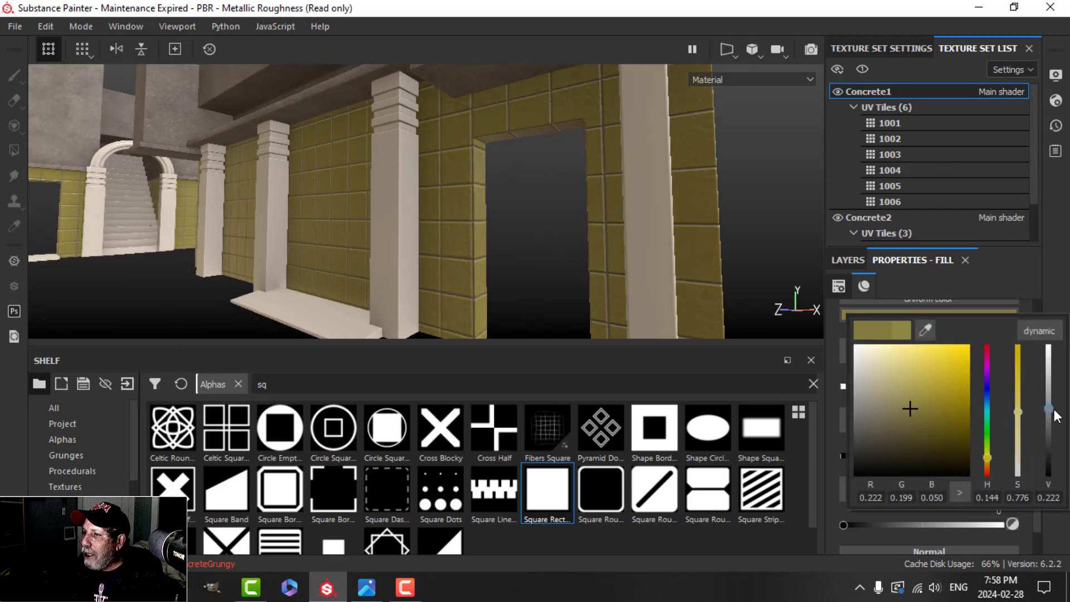
- Raise the texture size of the Concrete1 texture set to 2048
{"action": "mouse_move", "coordinate": [485, 231]}
{"action": "left_mouse_down", "text": "alt"}
{"action": "mouse_move", "coordinate": [461, 227]}
{"action": "mouse_move", "coordinate": [516, 222]}
{"action": "mouse_move", "coordinate": [513, 250]}
{"action": "mouse_move", "coordinate": [488, 242]}
{"action": "left_mouse_up", "text": "alt"}
{"action": "left_click_drag", "start_coordinate": [532, 273], "coordinate": [413, 186], "text": "alt"}
{"action": "left_click_drag", "start_coordinate": [522, 234], "coordinate": [401, 200], "text": "alt"}
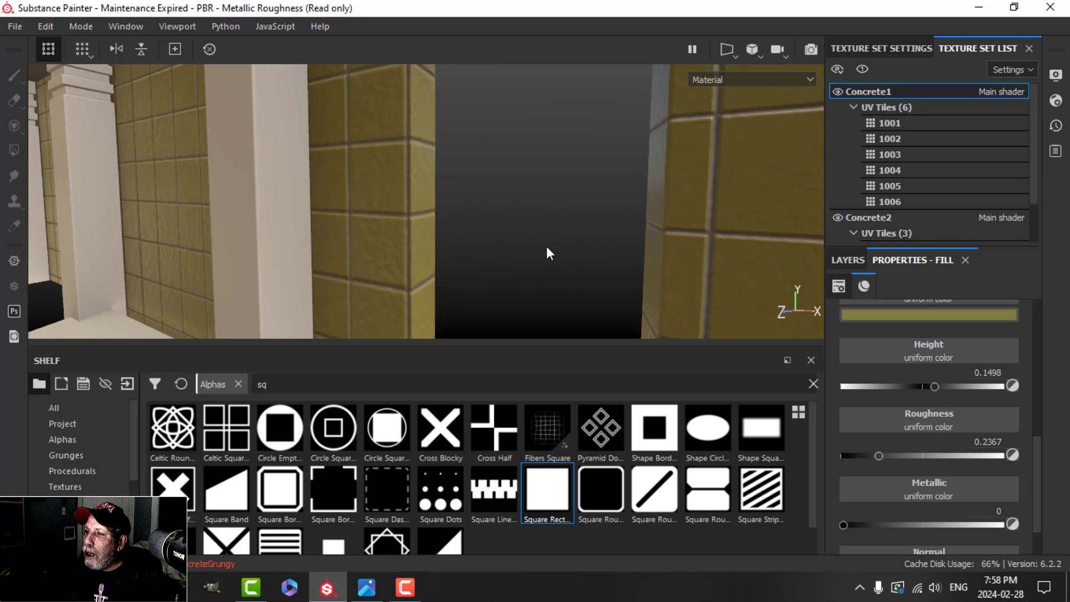
{"action": "left_click_drag", "start_coordinate": [547, 247], "coordinate": [580, 239], "text": "alt"}
{"action": "left_click", "coordinate": [895, 50]}
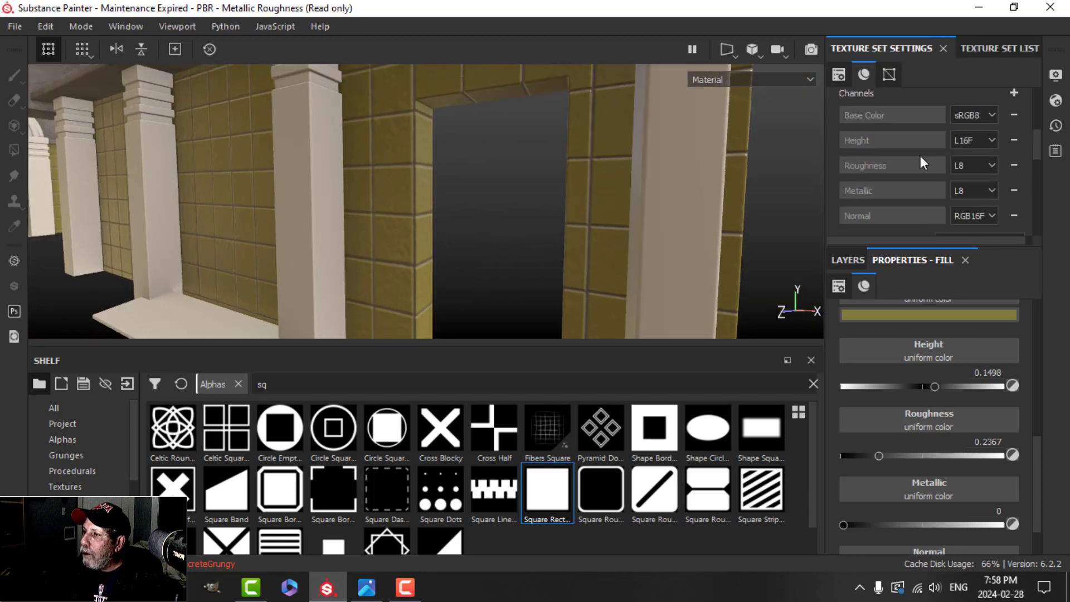
{"action": "scroll", "coordinate": [921, 155], "scroll_direction": "up", "scroll_amount": 5}
{"action": "left_click", "coordinate": [938, 198]}
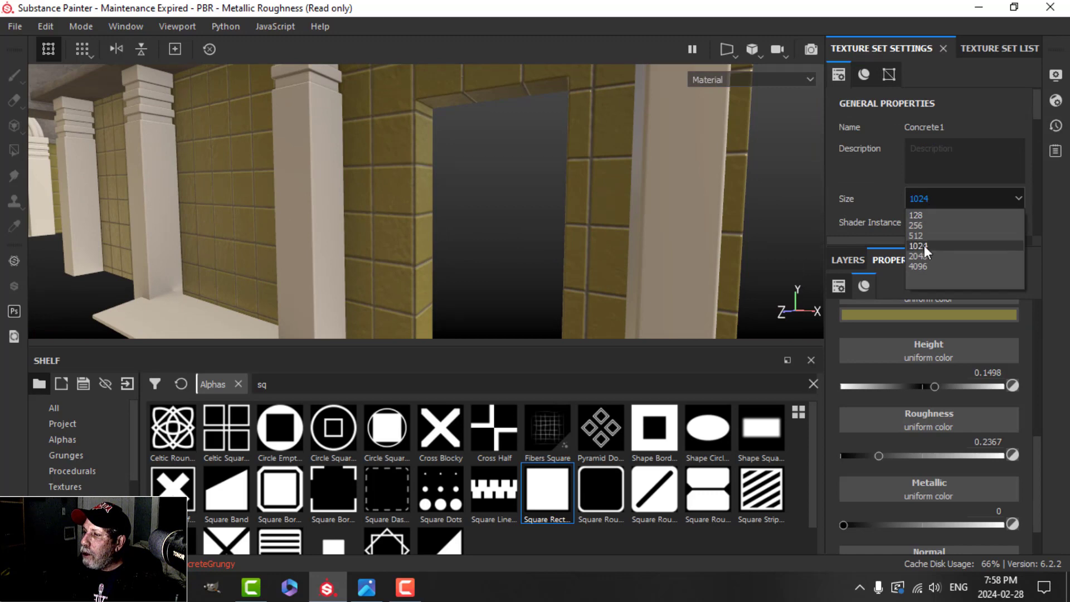
{"action": "left_click", "coordinate": [926, 256]}
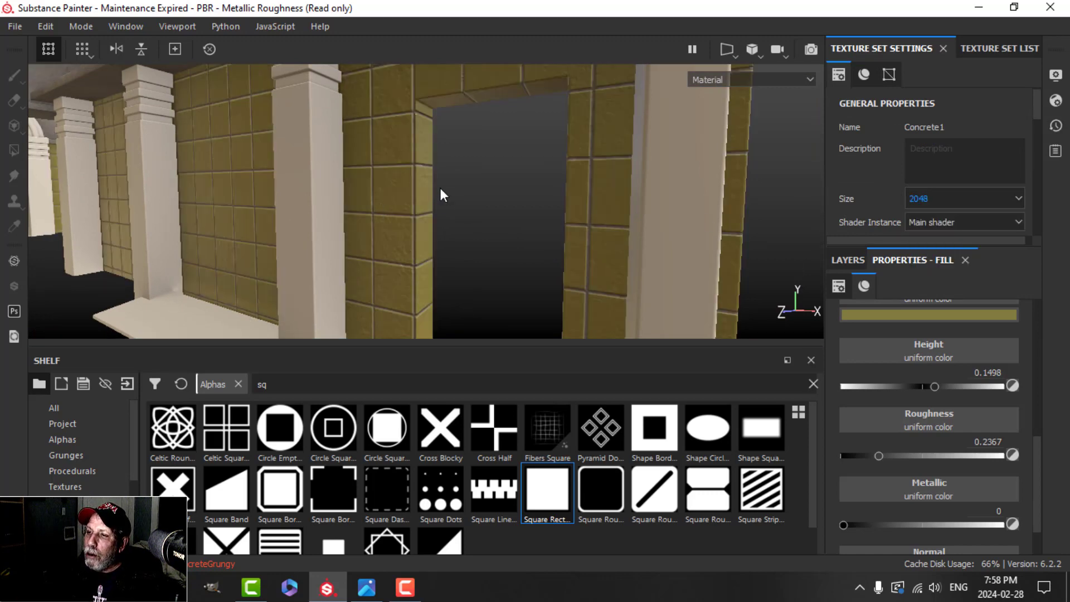
- Examine the tiled lower walls around the doorway, columns and arched staircase for tile sharpness and surface detail
{"action": "scroll", "coordinate": [425, 180], "scroll_direction": "up", "scroll_amount": 4}
{"action": "scroll", "coordinate": [399, 182], "scroll_direction": "down", "scroll_amount": 3}
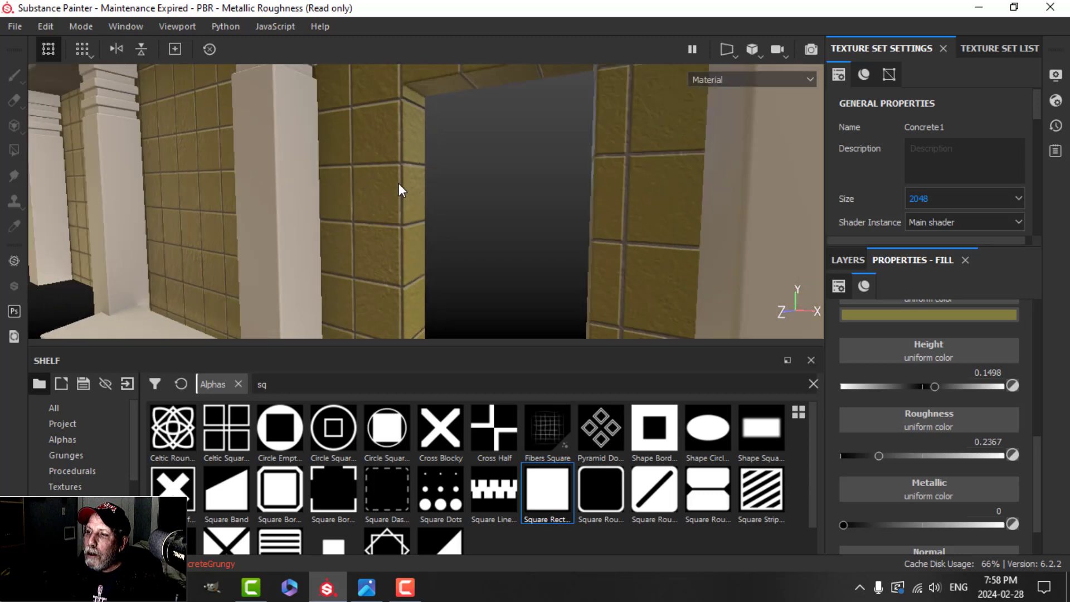
{"action": "scroll", "coordinate": [399, 183], "scroll_direction": "down", "scroll_amount": 2}
{"action": "middle_click_drag", "start_coordinate": [530, 182], "coordinate": [520, 190], "text": "alt"}
{"action": "scroll", "coordinate": [204, 212], "scroll_direction": "up", "scroll_amount": 4}
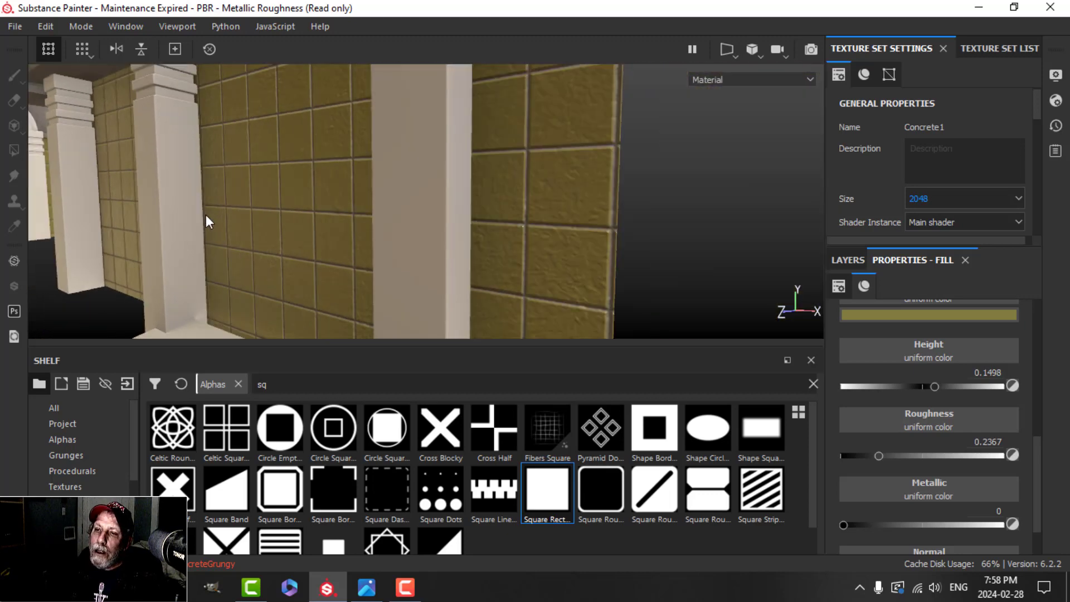
{"action": "scroll", "coordinate": [206, 222], "scroll_direction": "down", "scroll_amount": 5}
{"action": "middle_click_drag", "start_coordinate": [182, 206], "coordinate": [389, 203], "text": "alt"}
{"action": "middle_click_drag", "start_coordinate": [473, 206], "coordinate": [442, 202], "text": "alt"}
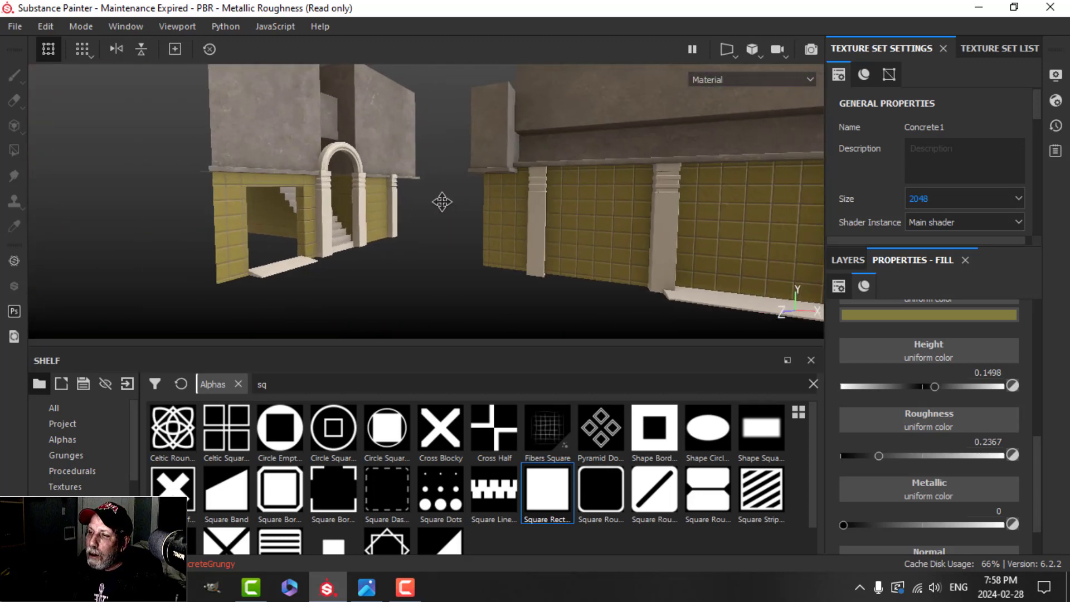
{"action": "left_click_drag", "start_coordinate": [442, 203], "coordinate": [384, 207], "text": "alt"}
{"action": "scroll", "coordinate": [424, 224], "scroll_direction": "up", "scroll_amount": 3}
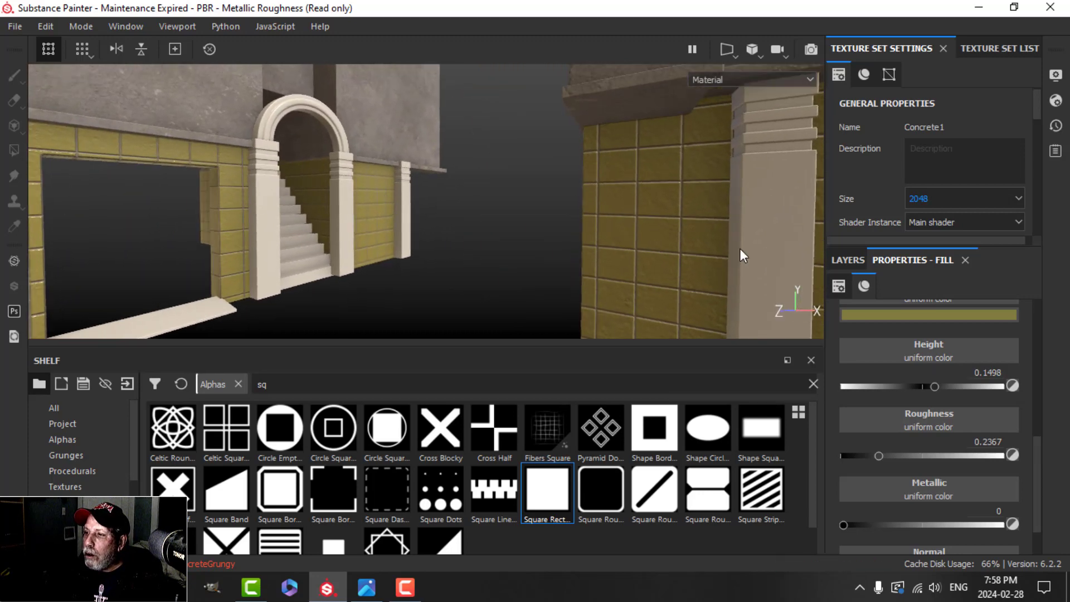
{"action": "left_click_drag", "start_coordinate": [441, 238], "coordinate": [497, 199], "text": "alt"}
{"action": "scroll", "coordinate": [497, 200], "scroll_direction": "up", "scroll_amount": 2}
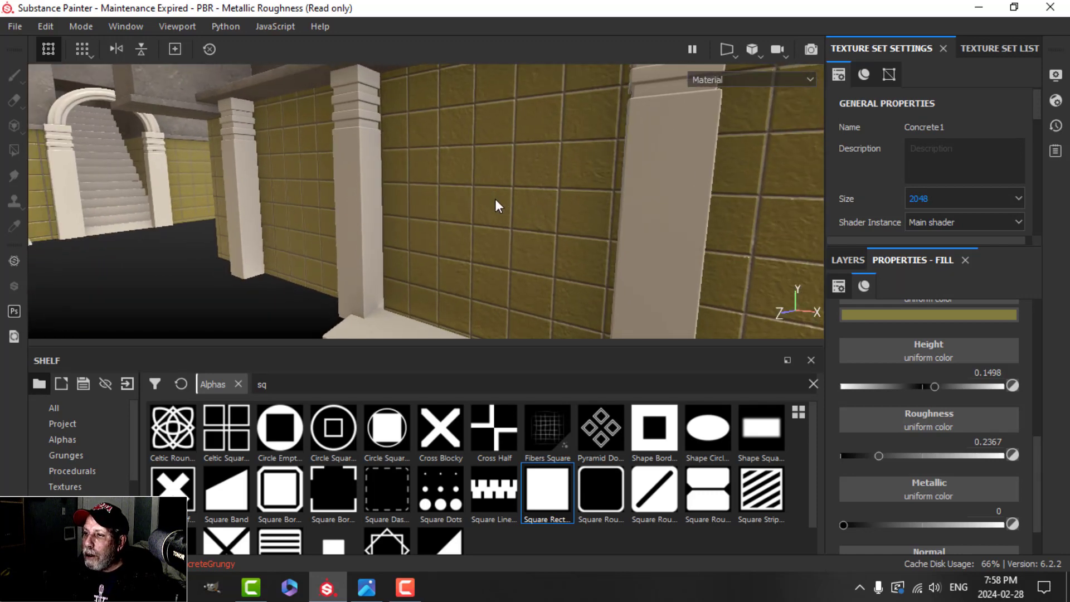
{"action": "middle_click_drag", "start_coordinate": [497, 201], "coordinate": [490, 204], "text": "alt"}
- Set the tiles folder's blending mode to Normal in the Height channel to block the concrete's height detail
{"action": "scroll", "coordinate": [941, 370], "scroll_direction": "up", "scroll_amount": 6}
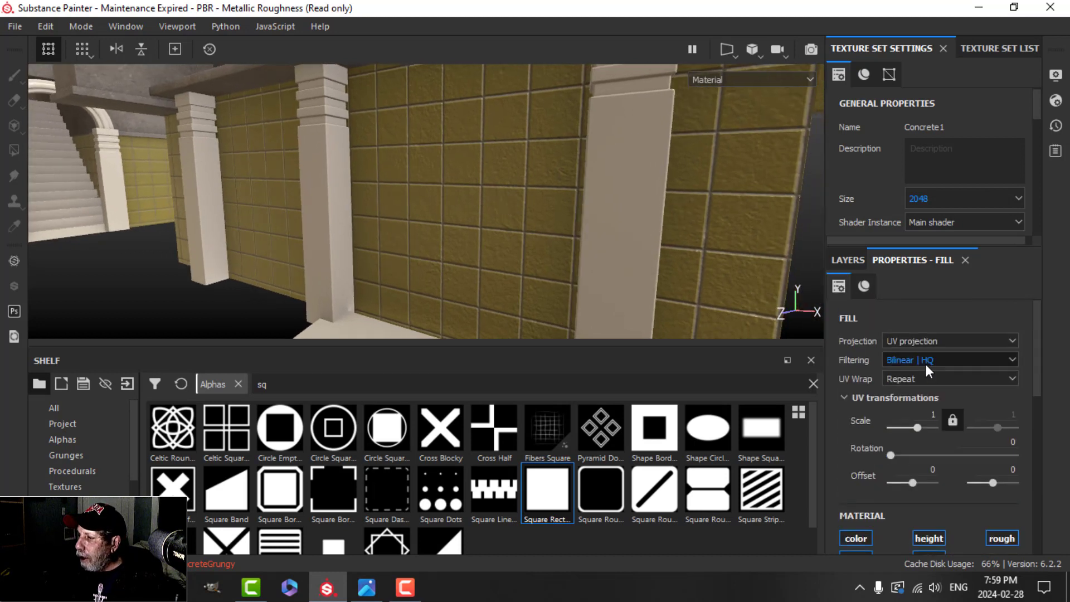
{"action": "left_click", "coordinate": [847, 261]}
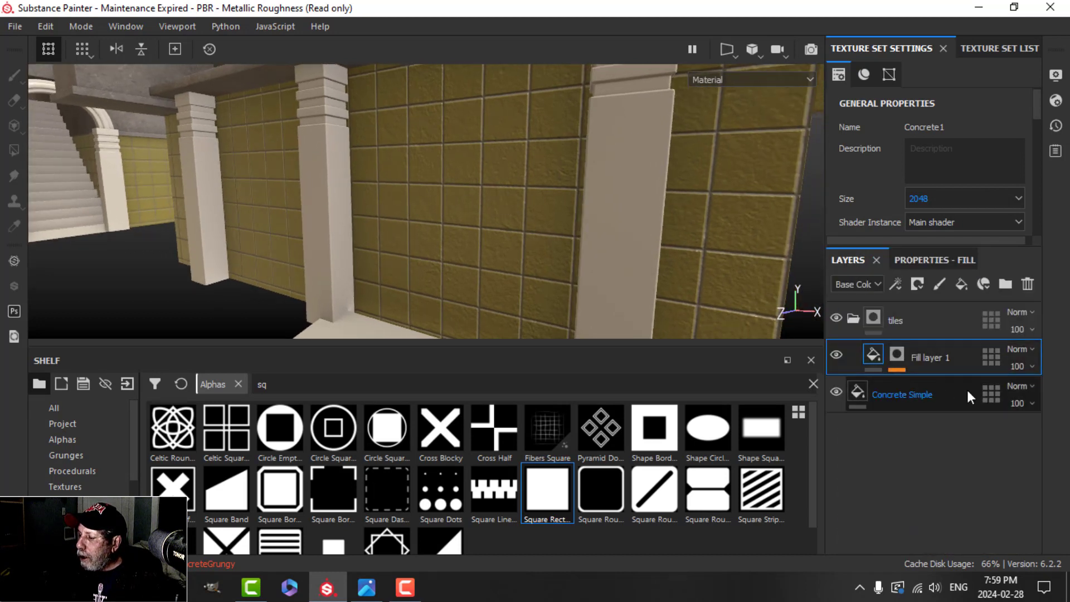
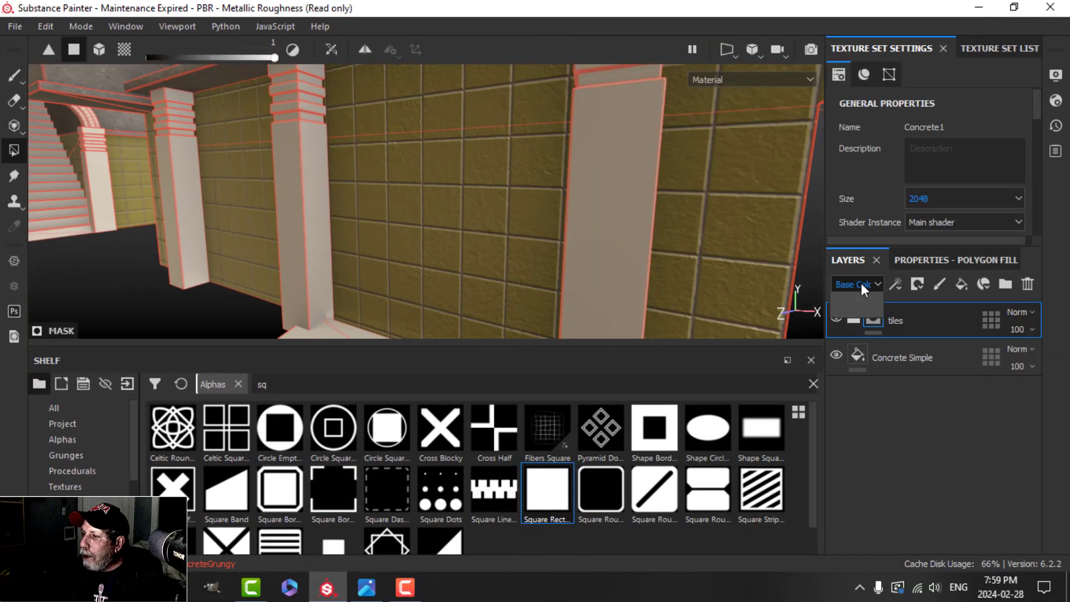
{"action": "left_click", "coordinate": [861, 284]}
{"action": "left_click", "coordinate": [859, 309]}
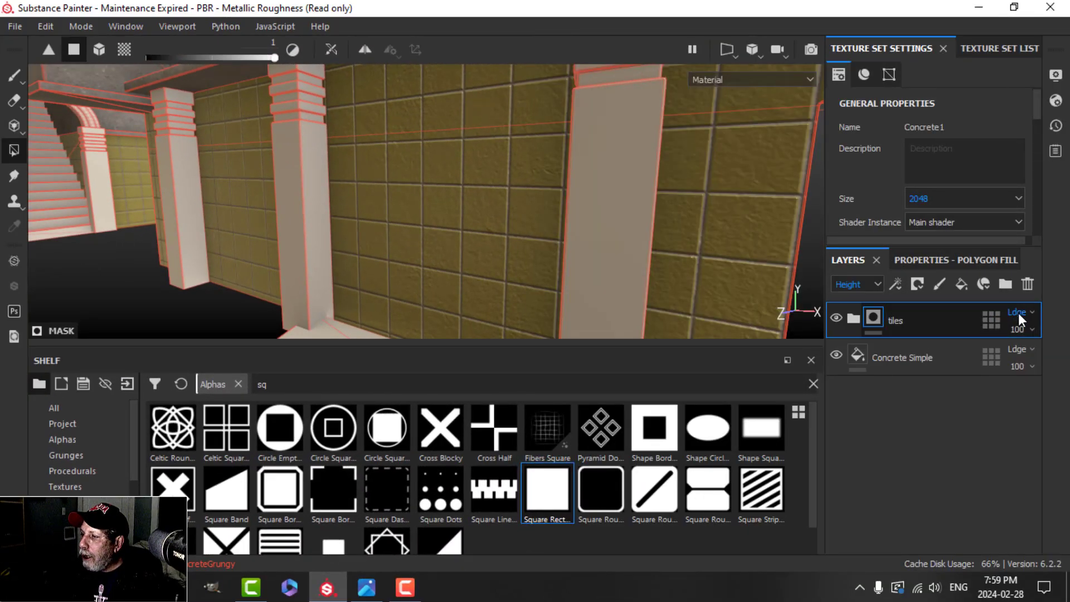
{"action": "left_click", "coordinate": [1018, 313]}
{"action": "left_click", "coordinate": [988, 9]}
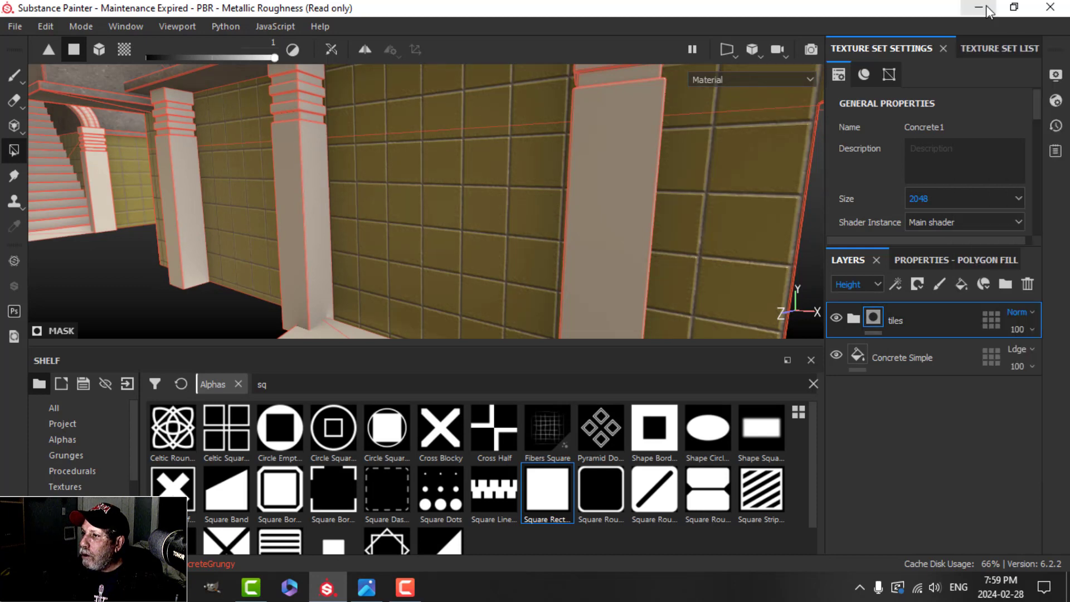
{"action": "left_click_drag", "start_coordinate": [729, 184], "coordinate": [660, 183], "text": "alt"}
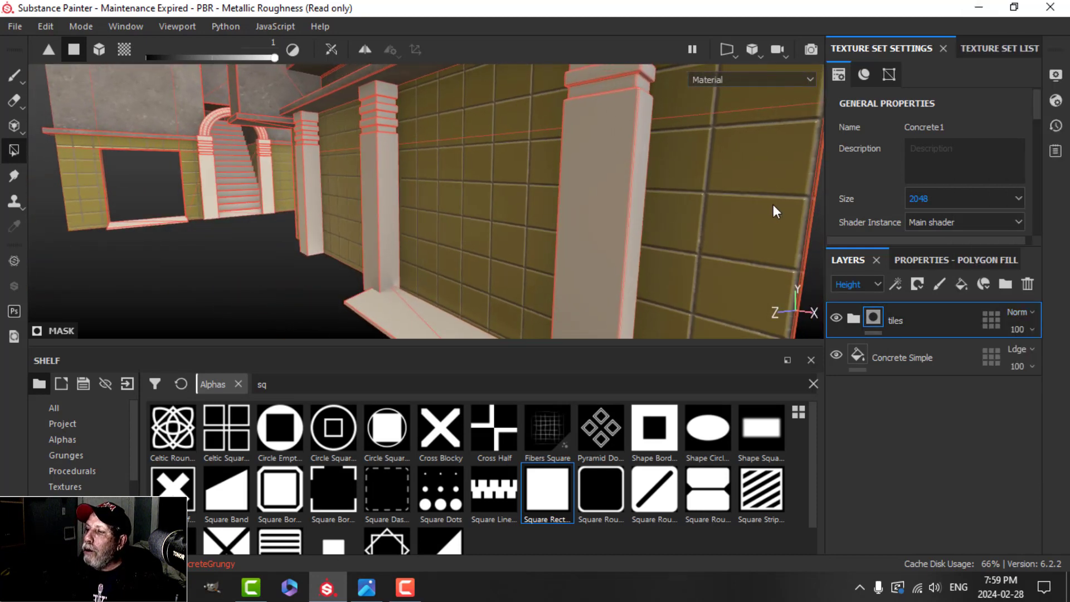
- Switch from polygon fill to the paint brush and examine the tiled lower walls between the columns without the wireframe overlay
{"action": "scroll", "coordinate": [769, 207], "scroll_direction": "up", "scroll_amount": 3}
{"action": "scroll", "coordinate": [764, 214], "scroll_direction": "down", "scroll_amount": 6}
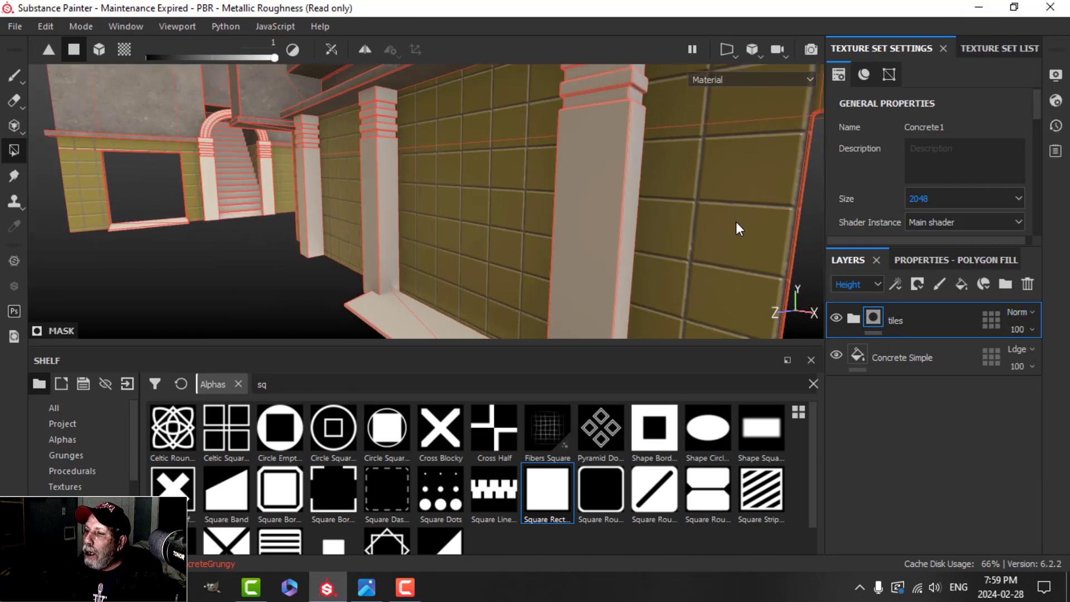
{"action": "left_click_drag", "start_coordinate": [733, 228], "coordinate": [697, 219], "text": "alt"}
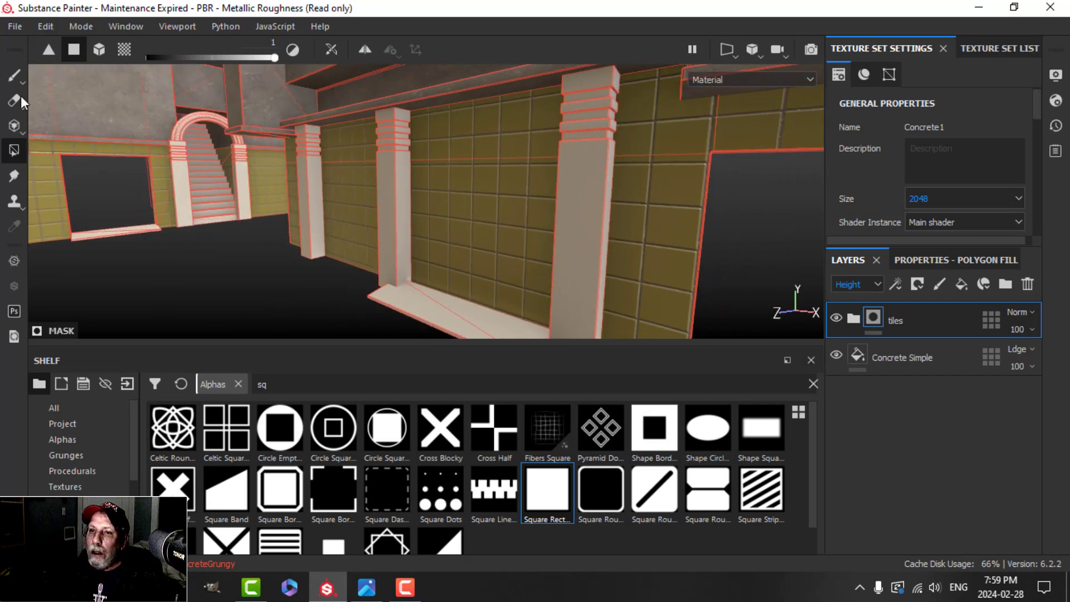
{"action": "left_click", "coordinate": [19, 77]}
{"action": "mouse_move", "coordinate": [513, 191]}
{"action": "left_mouse_down", "text": "alt"}
{"action": "mouse_move", "coordinate": [492, 166]}
{"action": "mouse_move", "coordinate": [541, 197]}
{"action": "left_mouse_up", "text": "alt"}
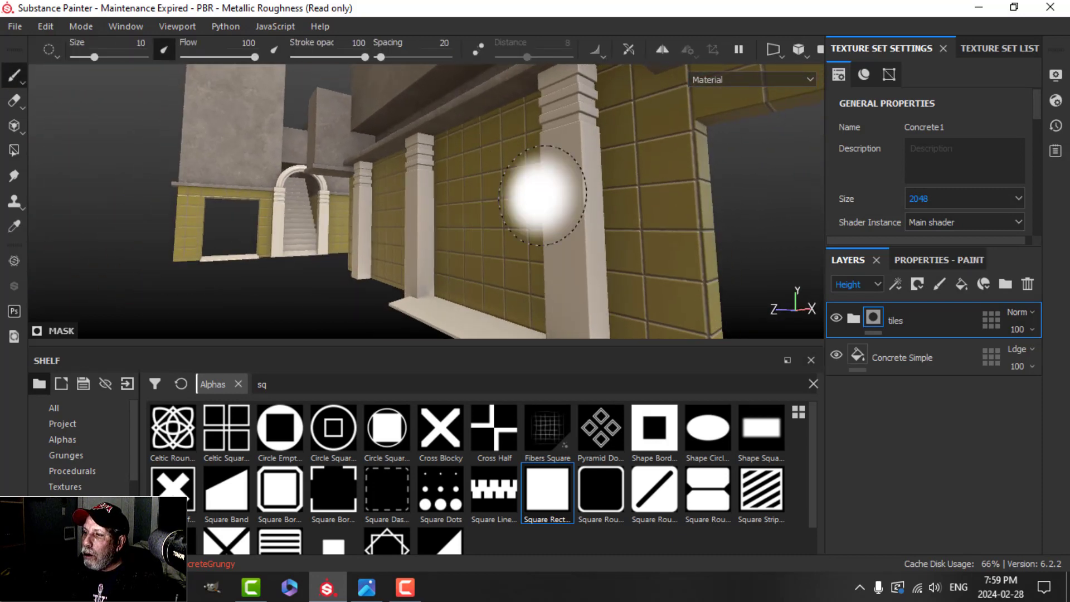
{"action": "scroll", "coordinate": [696, 220], "scroll_direction": "up", "scroll_amount": 3}
{"action": "mouse_move", "coordinate": [645, 203]}
{"action": "left_mouse_down", "text": "alt"}
{"action": "mouse_move", "coordinate": [492, 199]}
{"action": "mouse_move", "coordinate": [576, 243]}
{"action": "mouse_move", "coordinate": [598, 207]}
{"action": "mouse_move", "coordinate": [597, 232]}
{"action": "mouse_move", "coordinate": [557, 251]}
{"action": "mouse_move", "coordinate": [594, 226]}
{"action": "left_mouse_up", "text": "alt"}
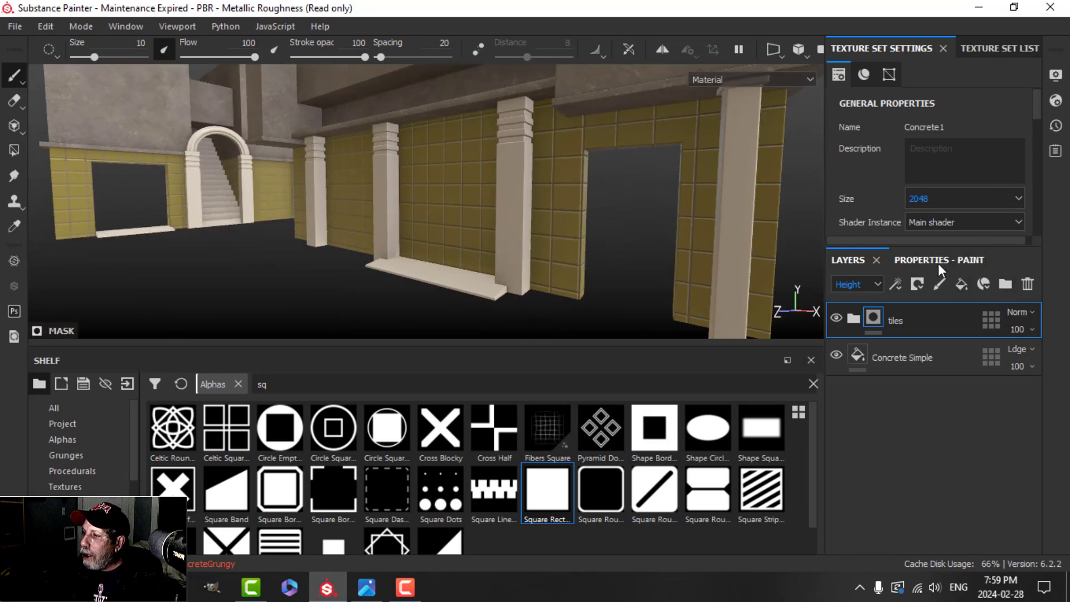
- Change the base color of Fill layer 1 in the tiles folder to a paler, less saturated beige-olive
{"action": "left_click", "coordinate": [853, 319]}
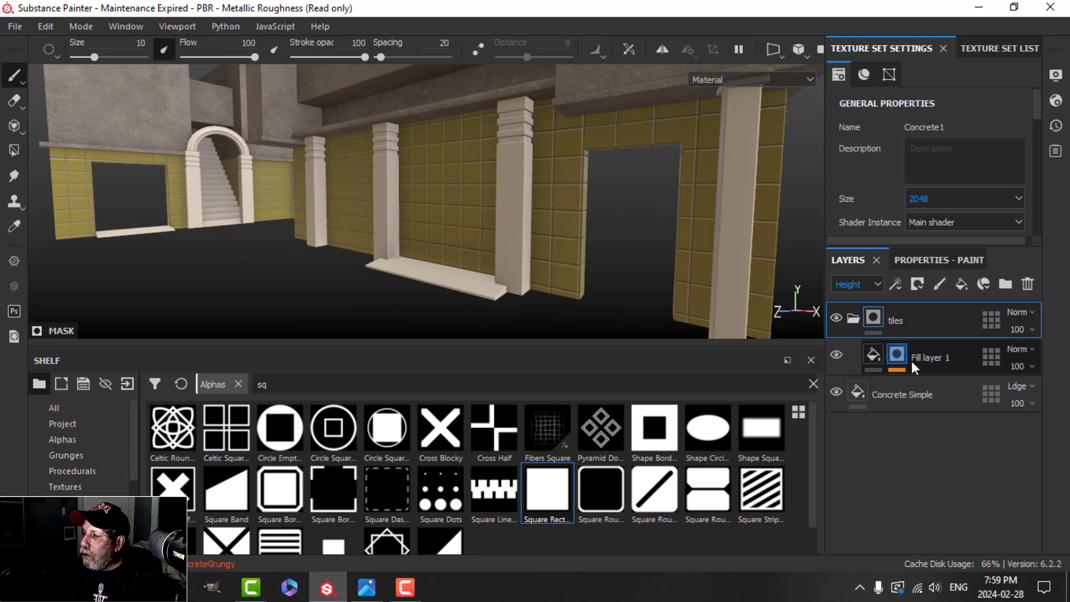
{"action": "left_click", "coordinate": [874, 351]}
{"action": "left_click", "coordinate": [937, 259]}
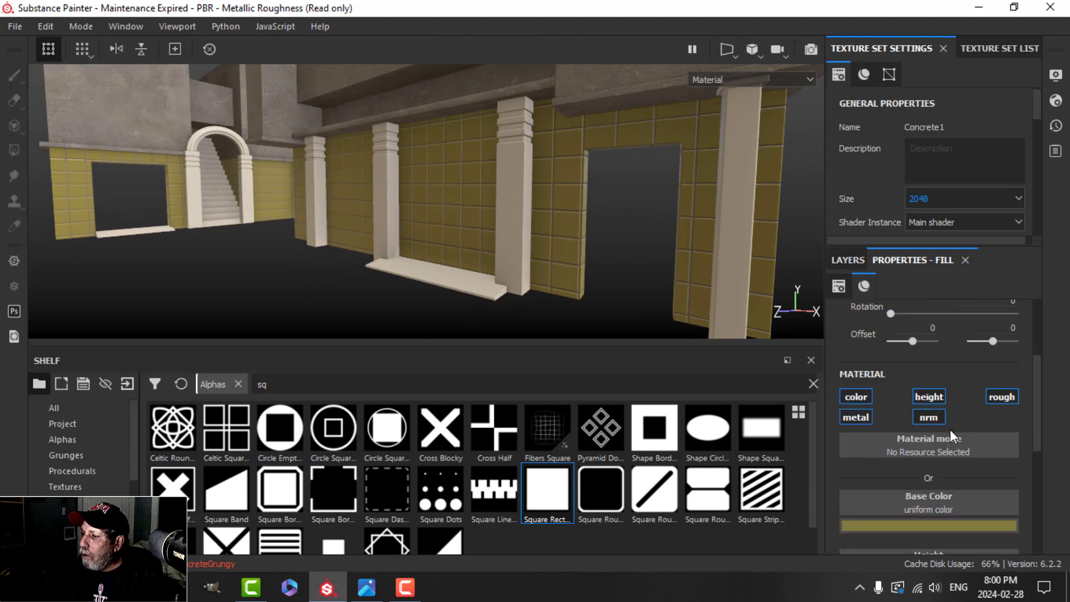
{"action": "left_click", "coordinate": [945, 524]}
{"action": "left_click_drag", "start_coordinate": [879, 413], "coordinate": [871, 406]}
{"action": "left_click_drag", "start_coordinate": [683, 213], "coordinate": [560, 251], "text": "alt"}
- Widen the layer stack area and collapse the tiles folder and its mask effects
{"action": "left_click", "coordinate": [859, 258]}
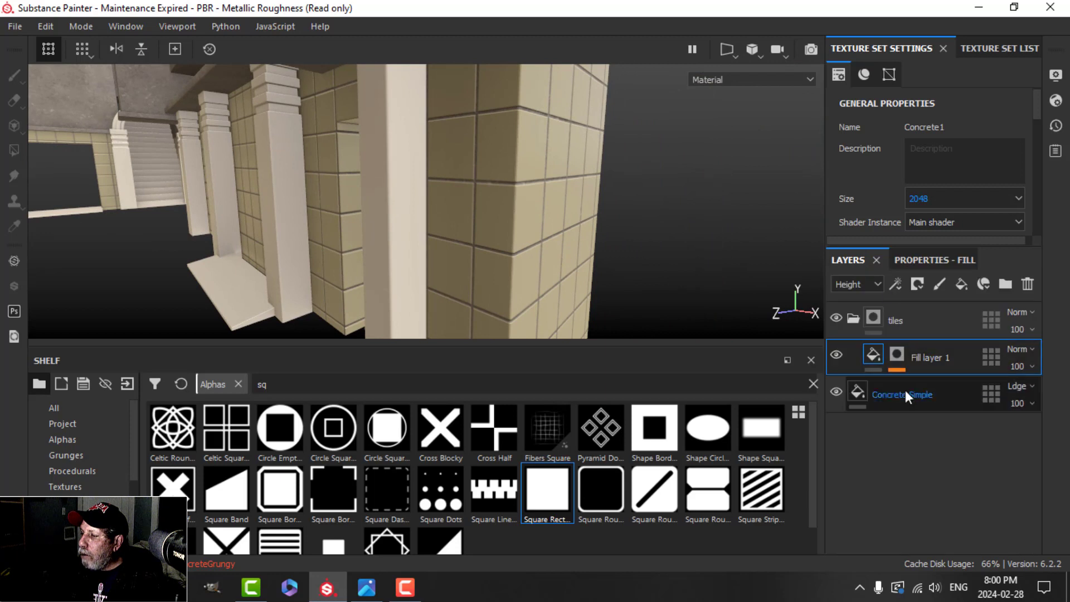
{"action": "left_click", "coordinate": [897, 355]}
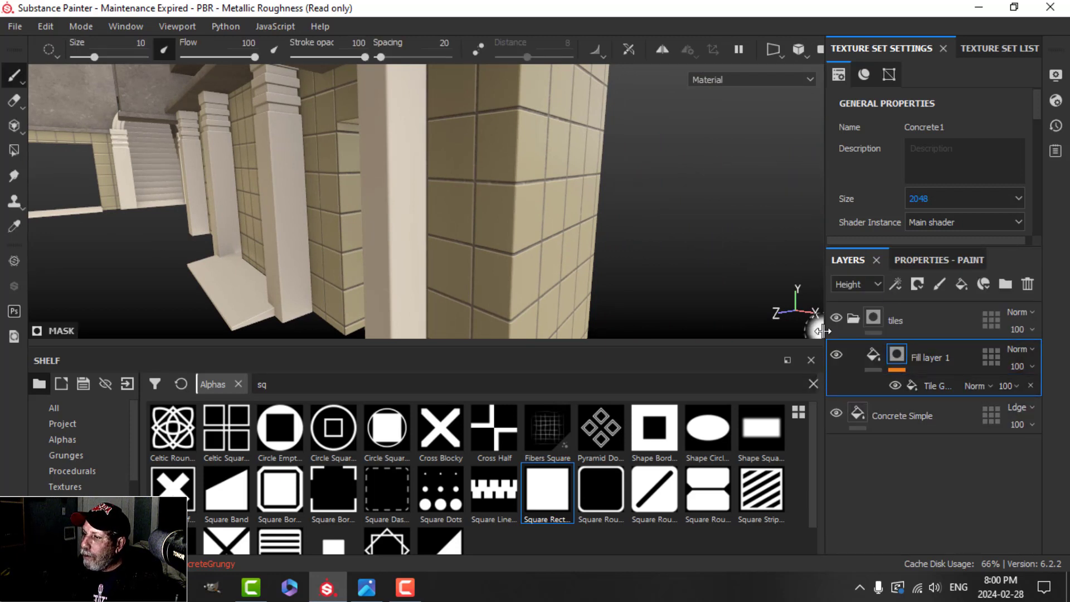
{"action": "left_click_drag", "start_coordinate": [825, 328], "coordinate": [768, 327]}
{"action": "left_click", "coordinate": [807, 342]}
{"action": "left_click", "coordinate": [797, 319]}
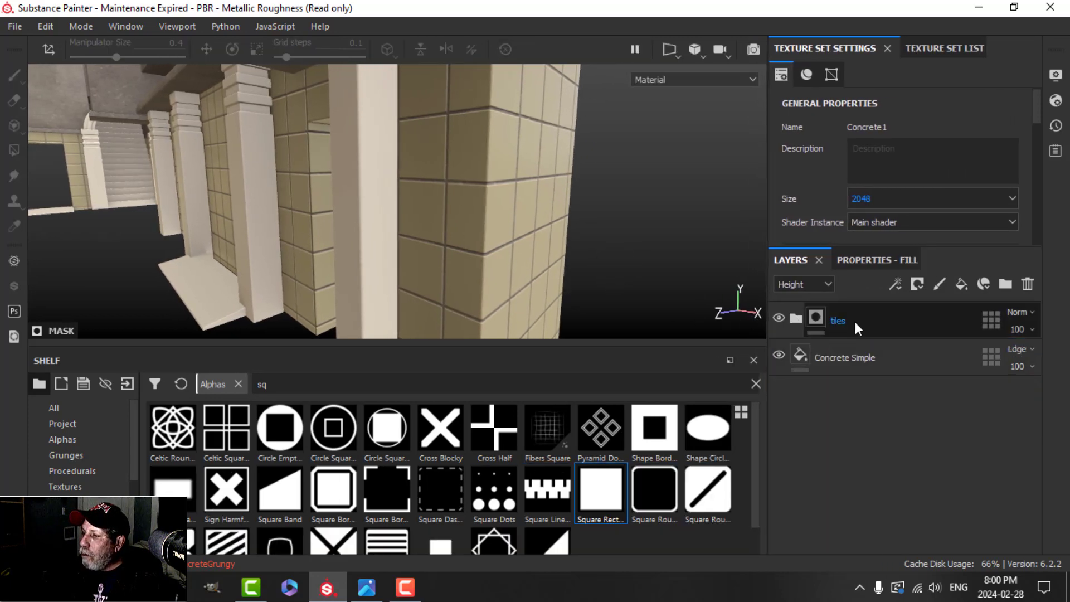
- Add a new fill layer above the tiles folder, with a black mask containing a fill effect
{"action": "left_click", "coordinate": [905, 325]}
{"action": "left_click_drag", "start_coordinate": [654, 254], "coordinate": [628, 252], "text": "alt"}
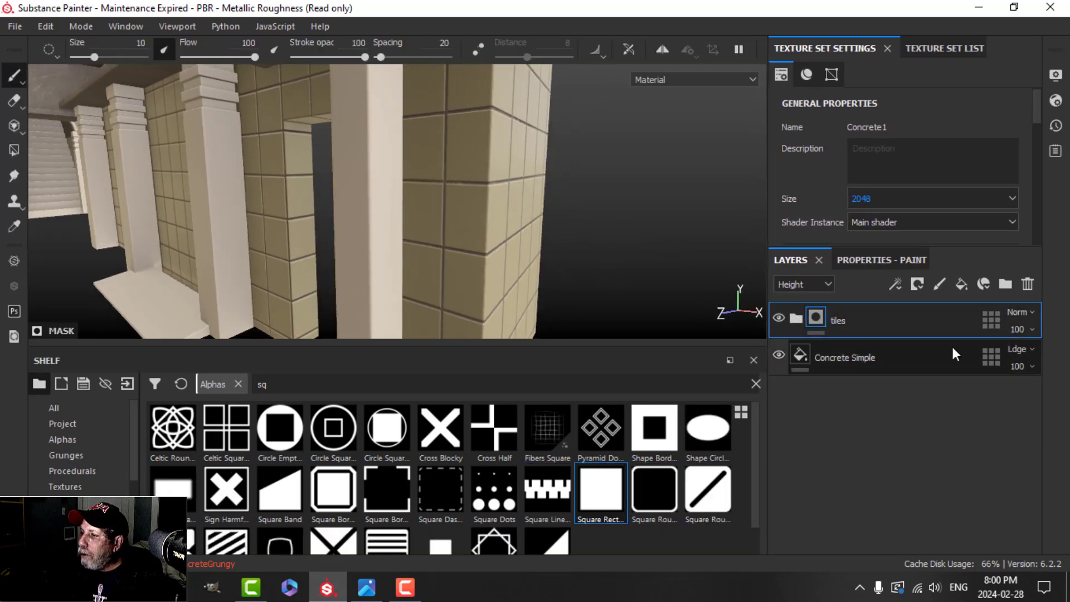
{"action": "left_click", "coordinate": [963, 288]}
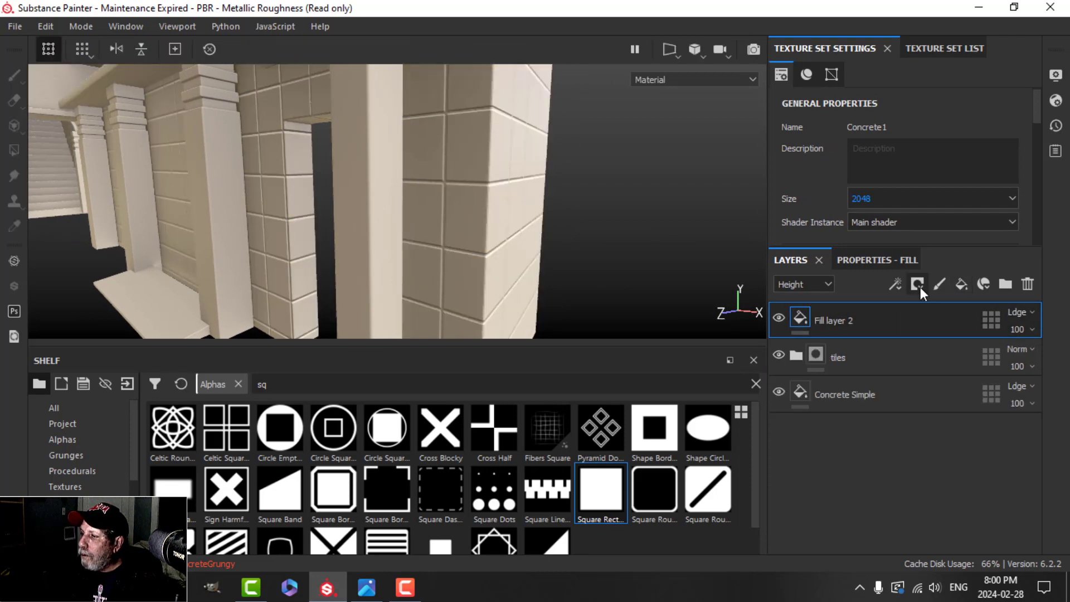
{"action": "left_click", "coordinate": [918, 284]}
{"action": "left_click", "coordinate": [936, 319]}
{"action": "left_click", "coordinate": [896, 285]}
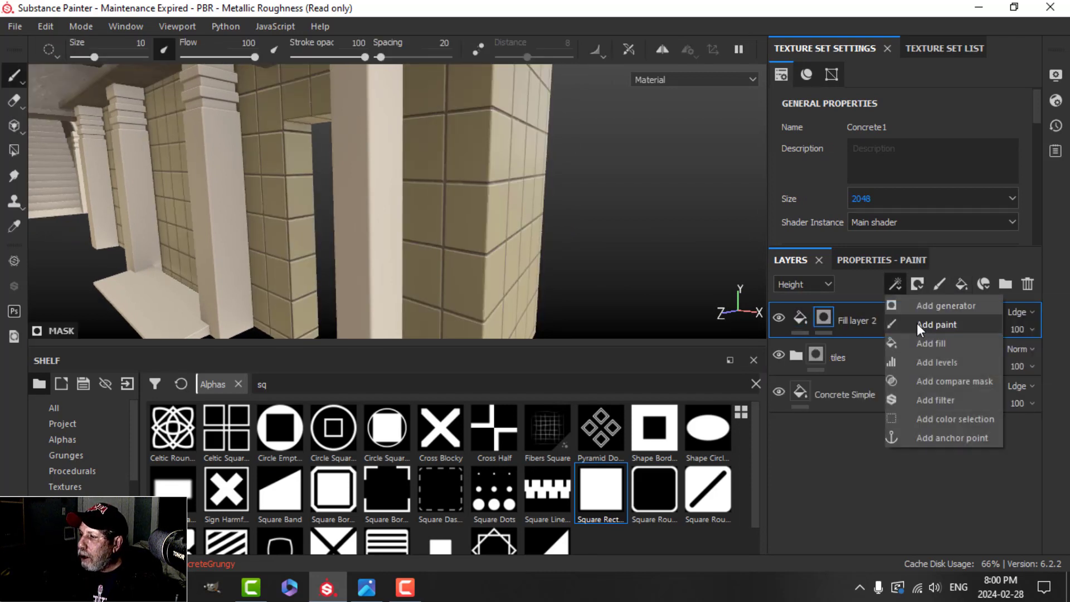
{"action": "left_click", "coordinate": [919, 333]}
- Search the procedural textures for "frac" and assign Fractal Sum Base as the mask fill's grayscale
{"action": "left_click", "coordinate": [906, 262]}
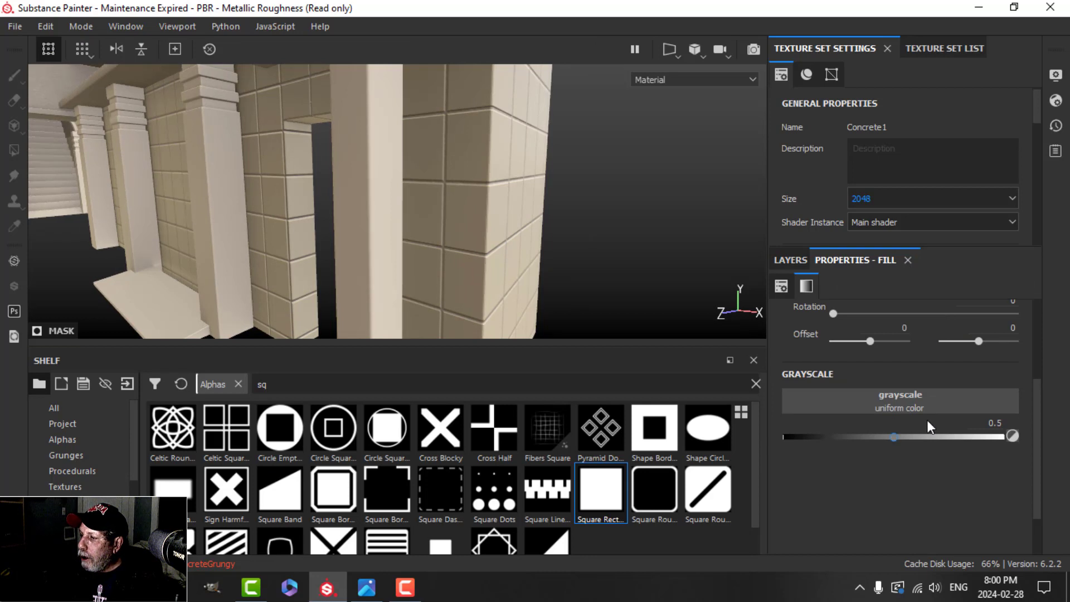
{"action": "left_click", "coordinate": [906, 401]}
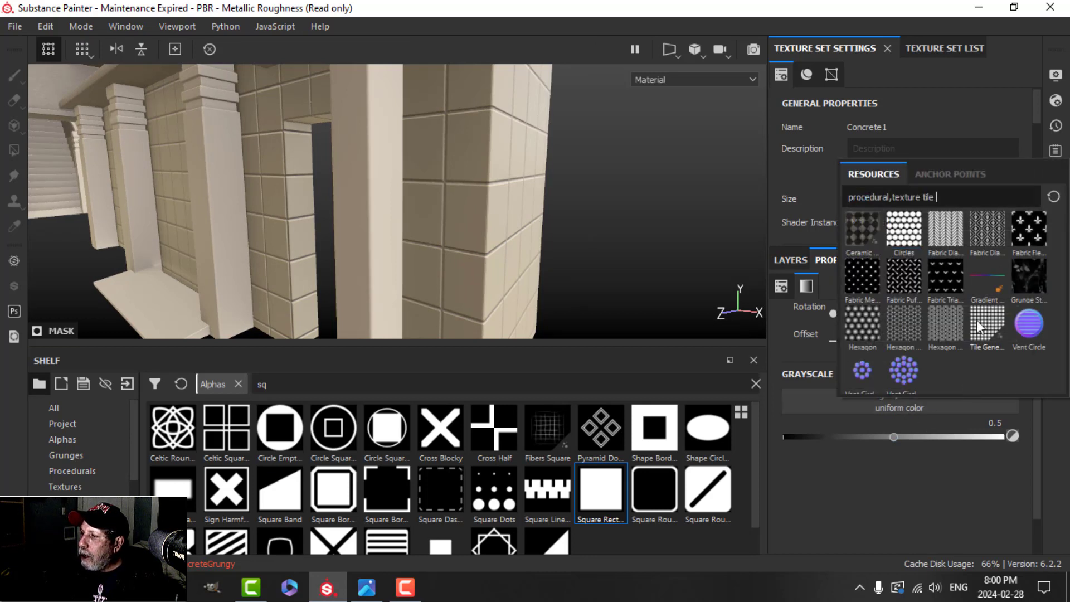
{"action": "key", "text": "BackSpace"}
{"action": "key", "text": "BackSpace"}
{"action": "key", "text": "BackSpace"}
{"action": "key", "text": "BackSpace"}
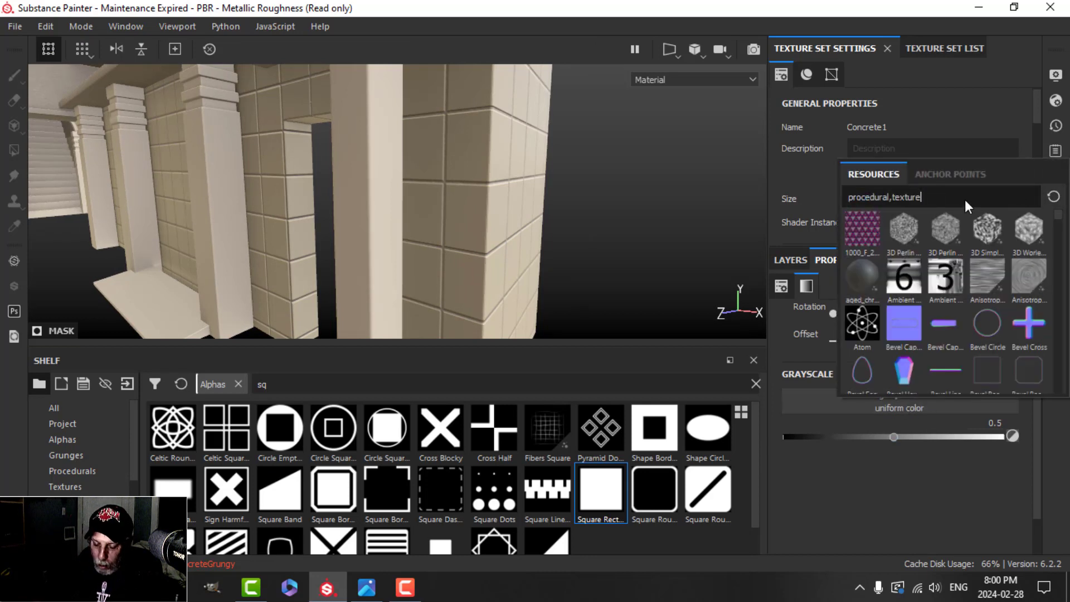
{"action": "type", "text": "frac"}
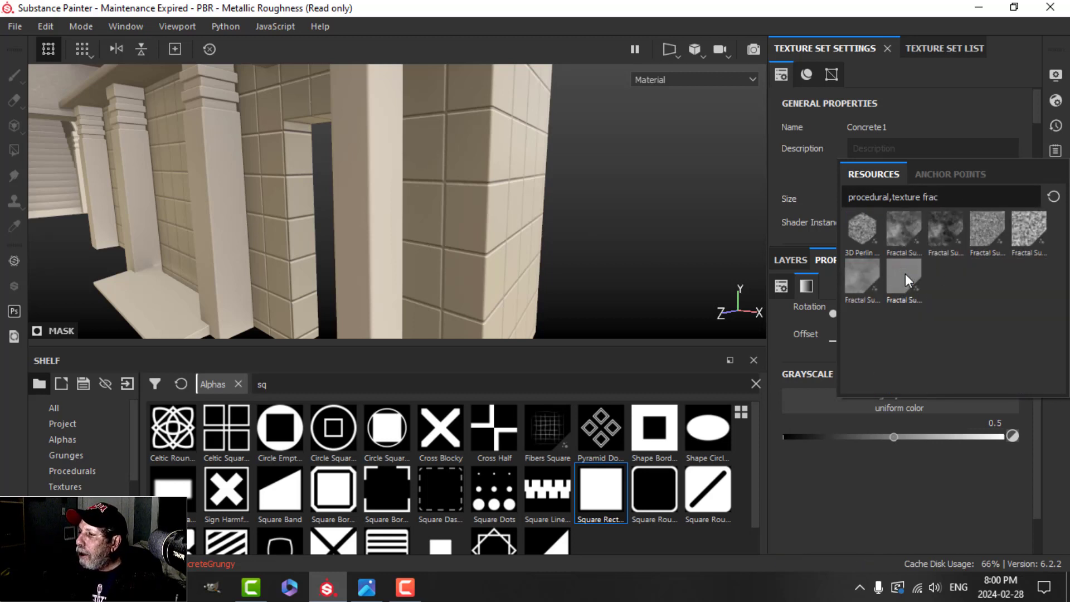
{"action": "mouse_move", "coordinate": [905, 273]}
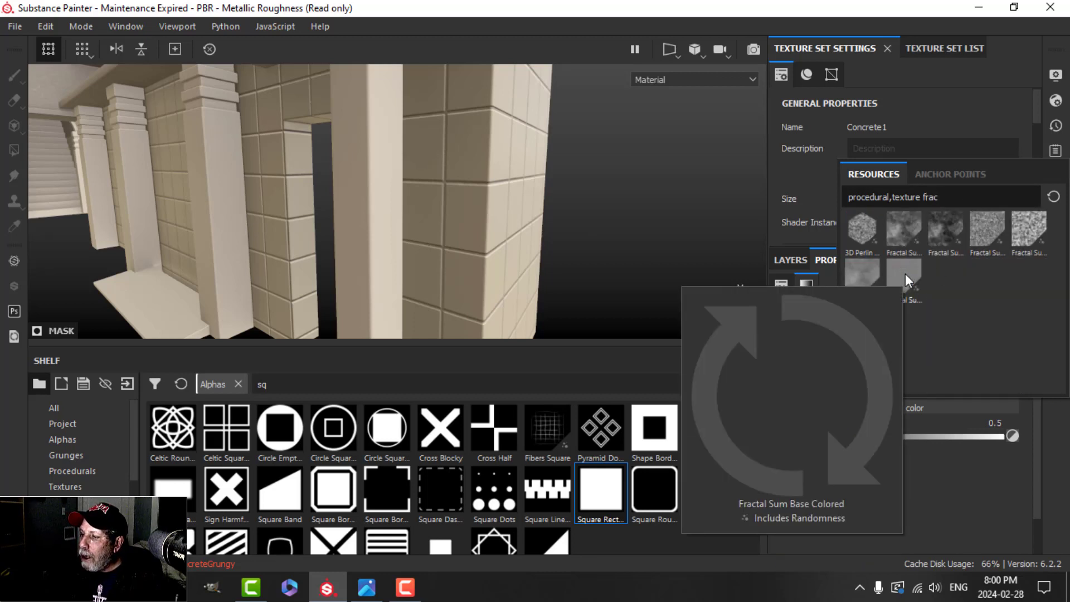
{"action": "left_click", "coordinate": [861, 276]}
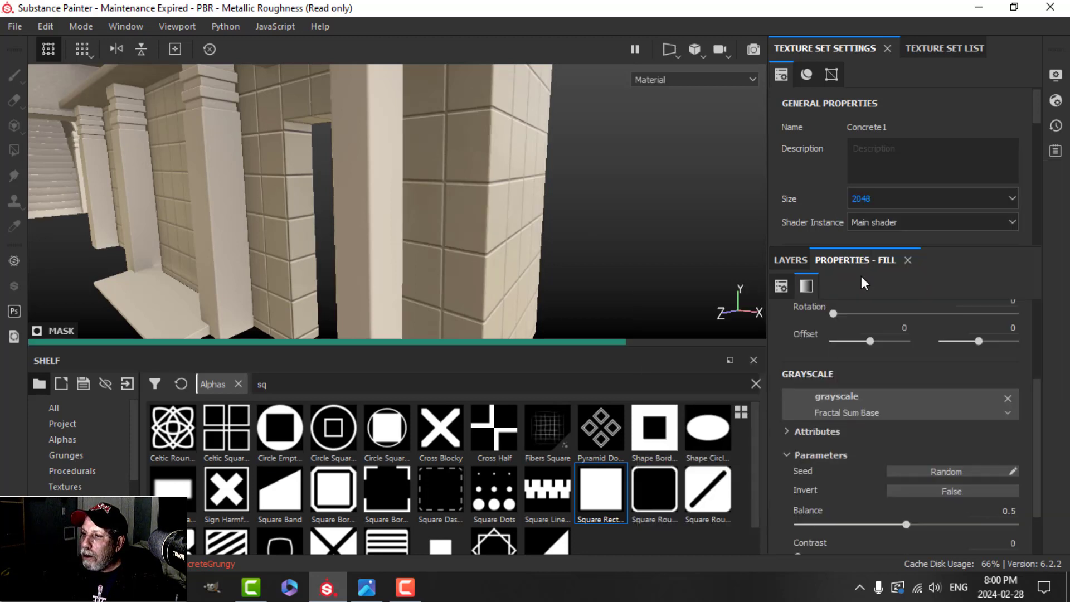
- Set the Fractal Sum Base balance to 0.75 and reduce the Concrete1 texture set size to 1024
{"action": "left_click_drag", "start_coordinate": [688, 239], "coordinate": [581, 241], "text": "alt"}
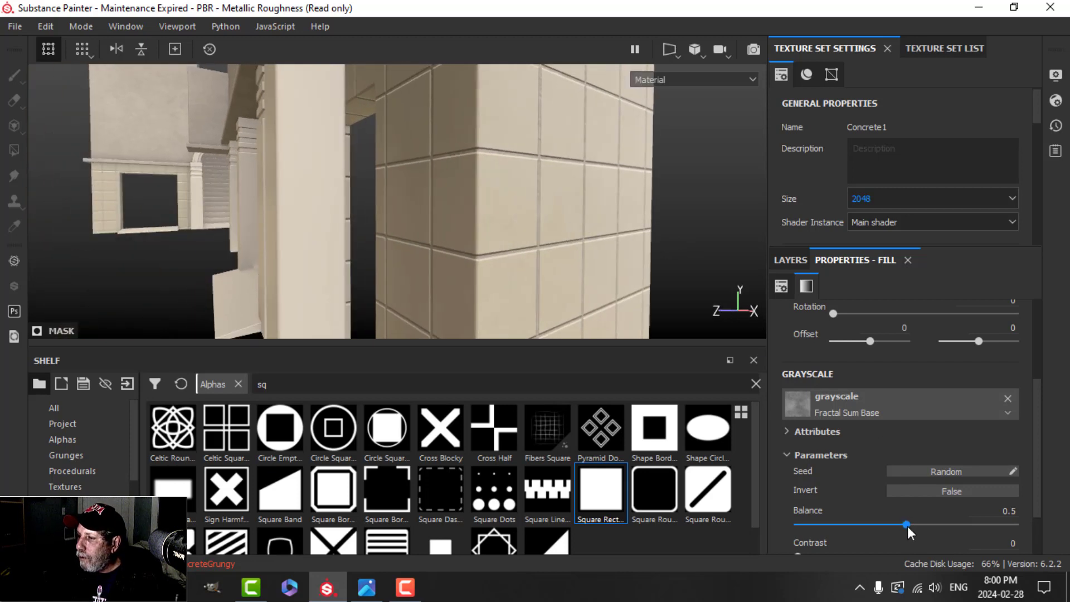
{"action": "left_click_drag", "start_coordinate": [908, 526], "coordinate": [959, 522]}
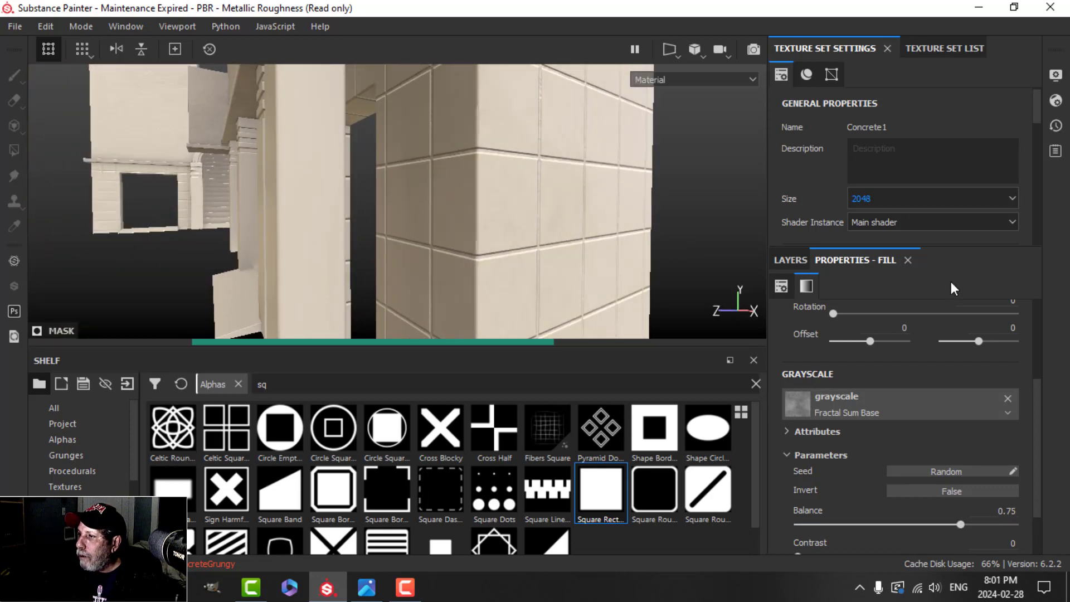
{"action": "left_click", "coordinate": [886, 202]}
{"action": "left_click", "coordinate": [871, 246]}
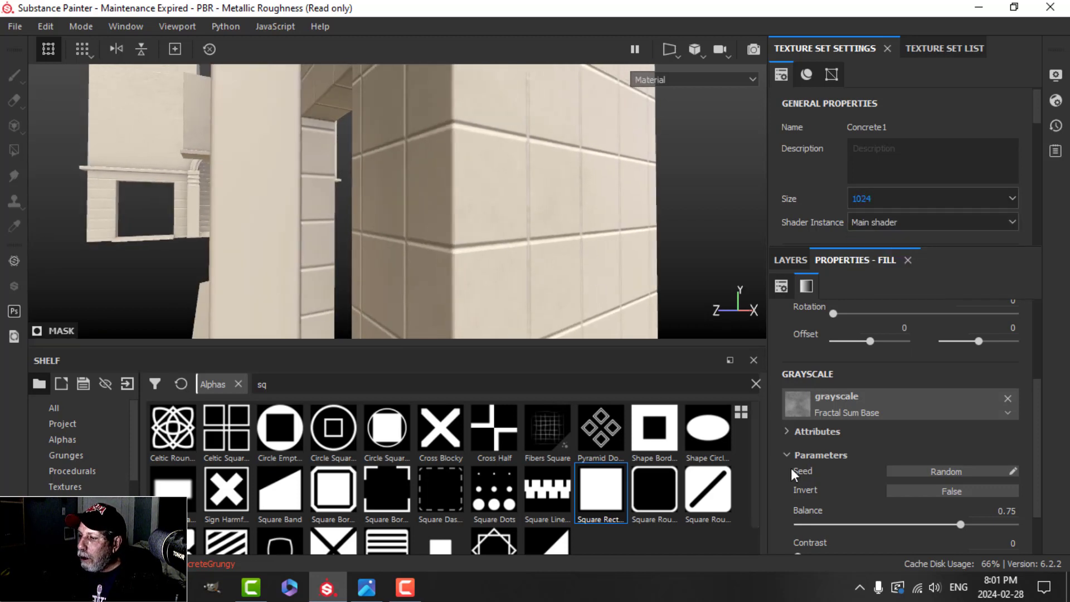
- Set the Fractal Sum Base mask's contrast to 0.22 and lower Fill layer 2's height to -0.1929
{"action": "scroll", "coordinate": [833, 523], "scroll_direction": "down", "scroll_amount": 2}
{"action": "left_click_drag", "start_coordinate": [801, 490], "coordinate": [845, 490]}
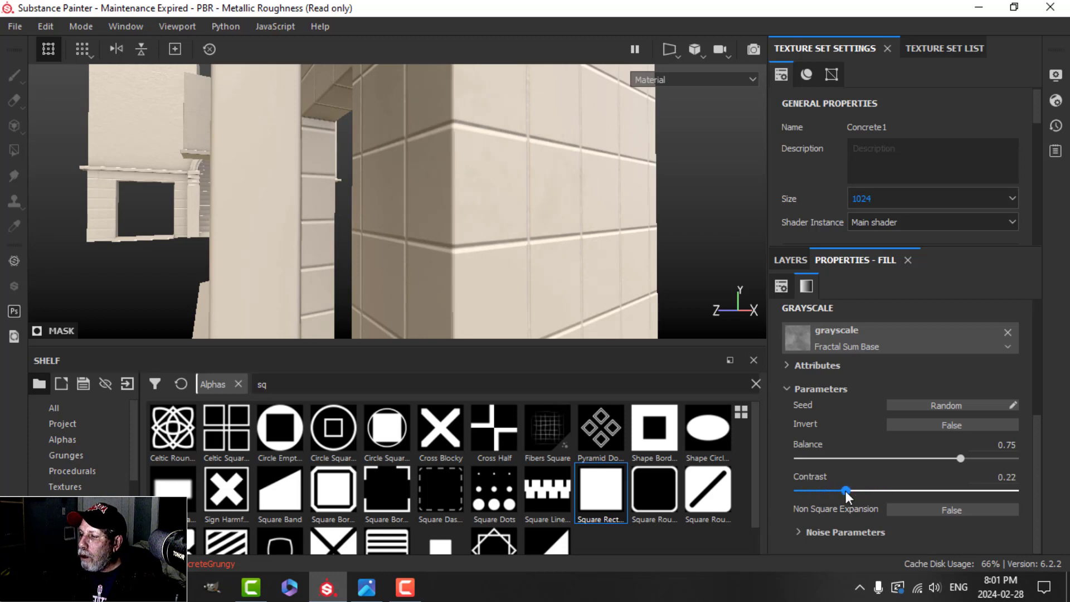
{"action": "left_click", "coordinate": [791, 261]}
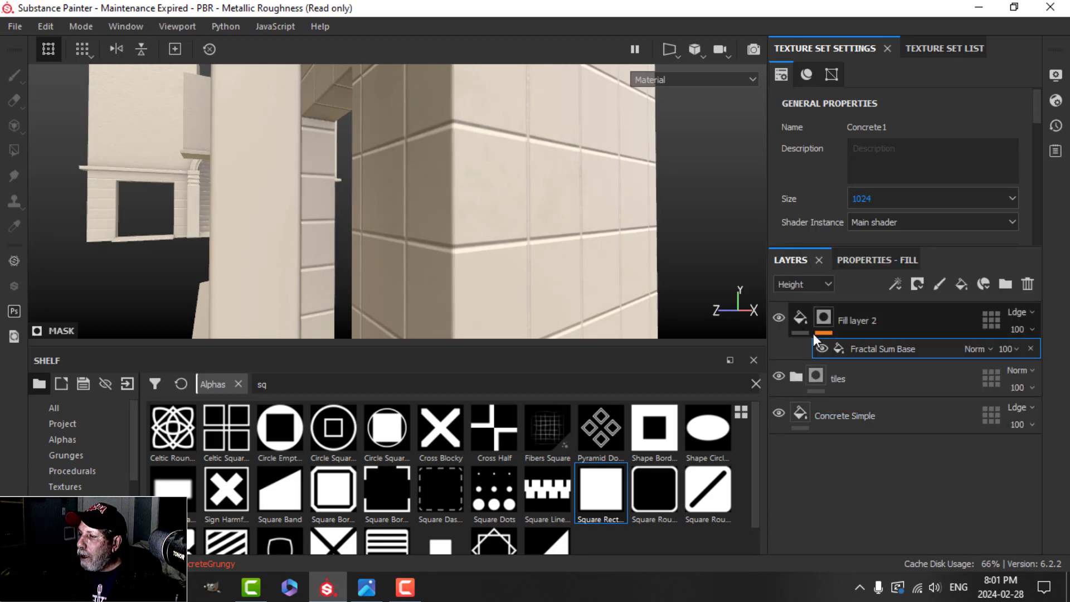
{"action": "left_click", "coordinate": [876, 261]}
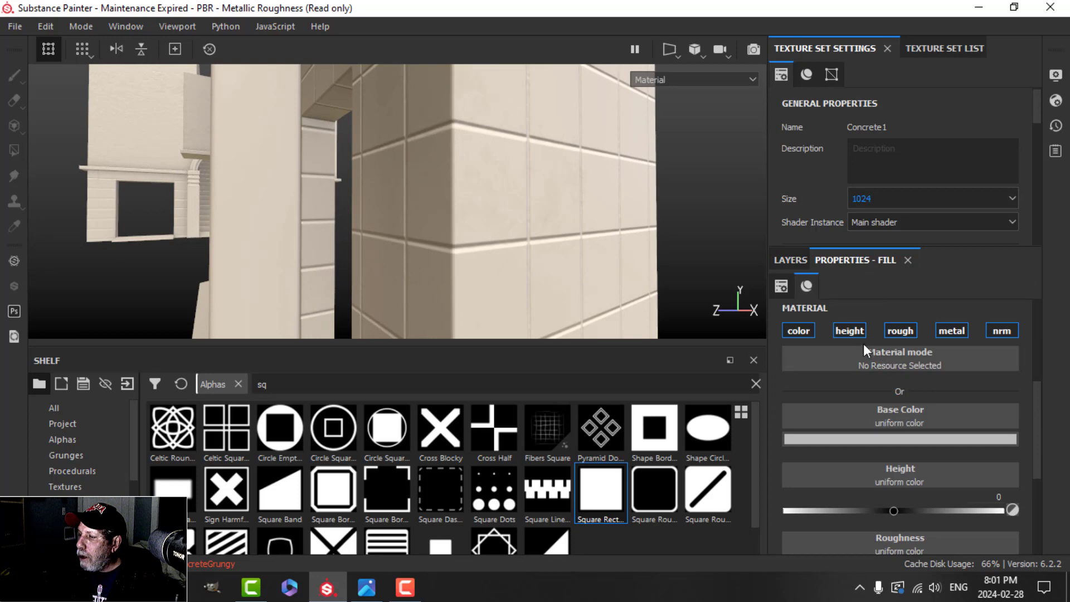
{"action": "left_click_drag", "start_coordinate": [891, 511], "coordinate": [872, 511]}
{"action": "left_click_drag", "start_coordinate": [673, 278], "coordinate": [640, 236], "text": "alt"}
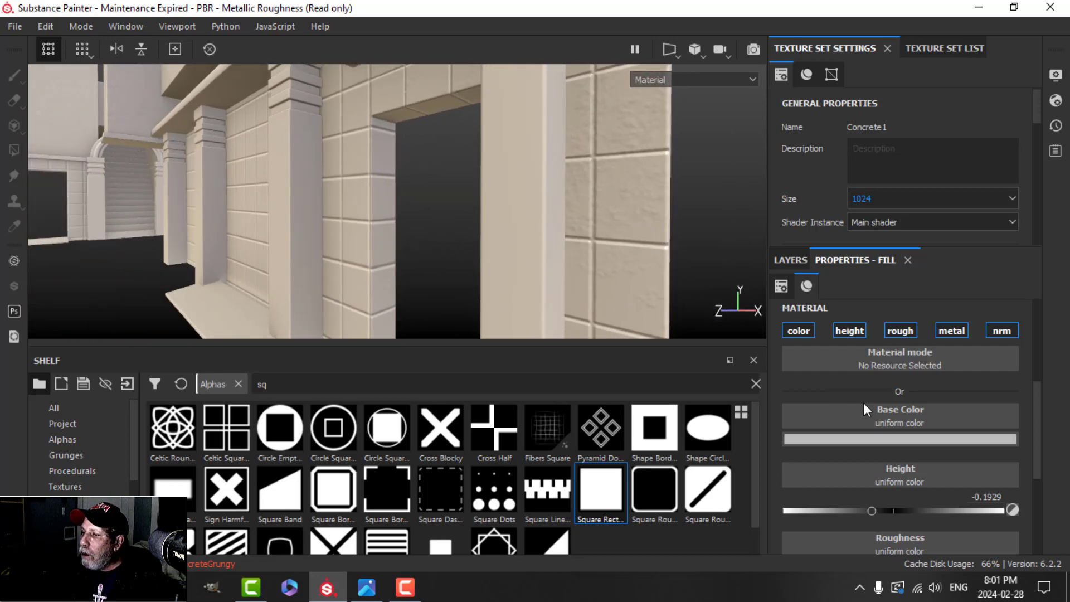
{"action": "scroll", "coordinate": [914, 472], "scroll_direction": "down", "scroll_amount": 3}
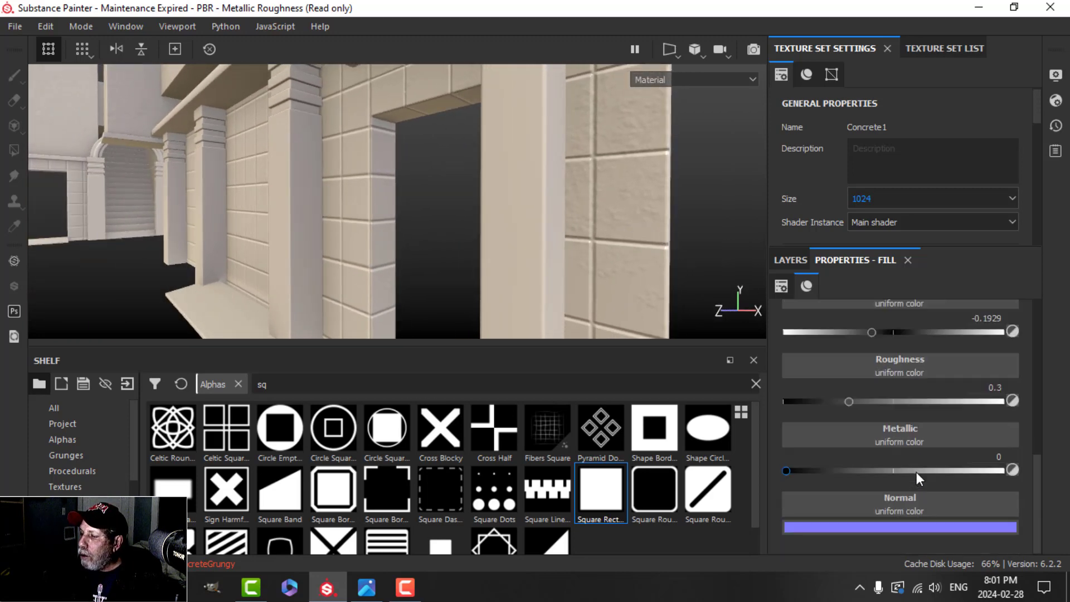
- Set Max Level to 10 in the noise parameters of Fill layer 2's Fractal Sum Base mask
{"action": "left_click", "coordinate": [790, 261]}
{"action": "left_click", "coordinate": [829, 317]}
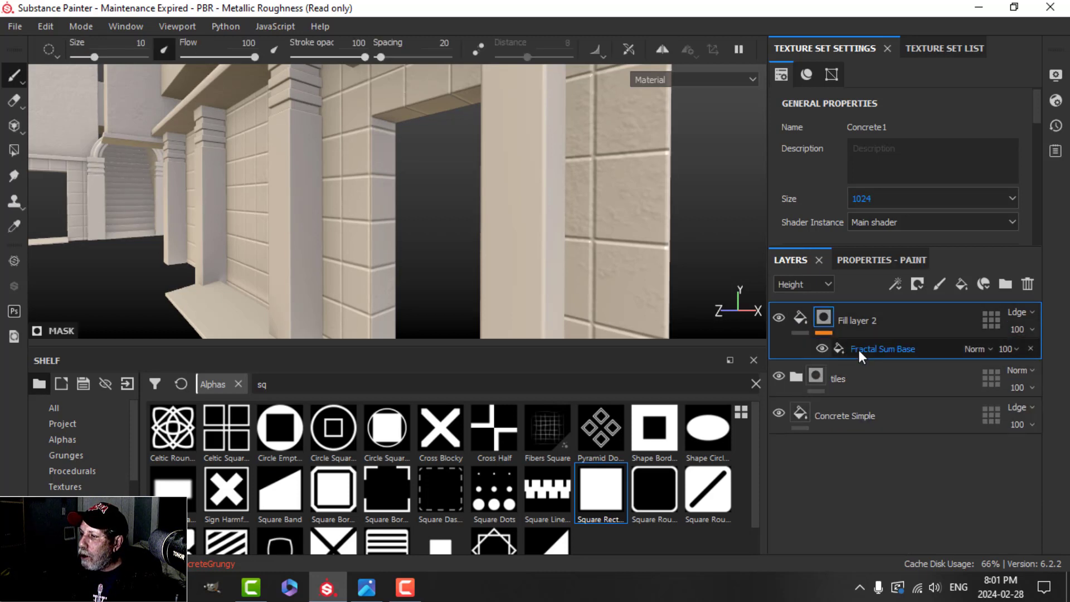
{"action": "left_click", "coordinate": [859, 351]}
{"action": "left_click", "coordinate": [881, 261]}
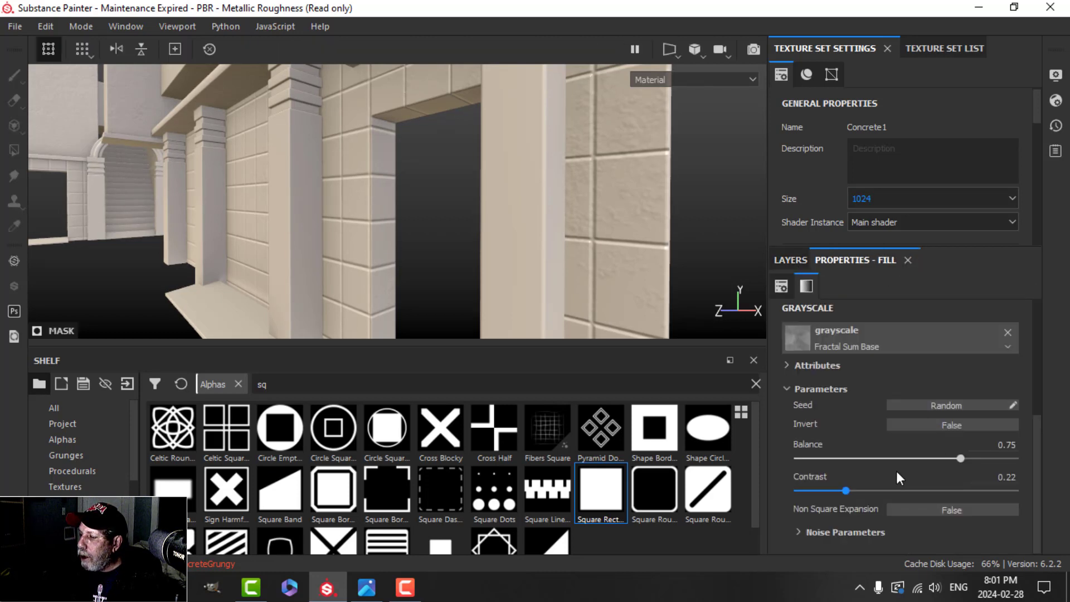
{"action": "left_click", "coordinate": [803, 532]}
{"action": "scroll", "coordinate": [883, 529], "scroll_direction": "down", "scroll_amount": 2}
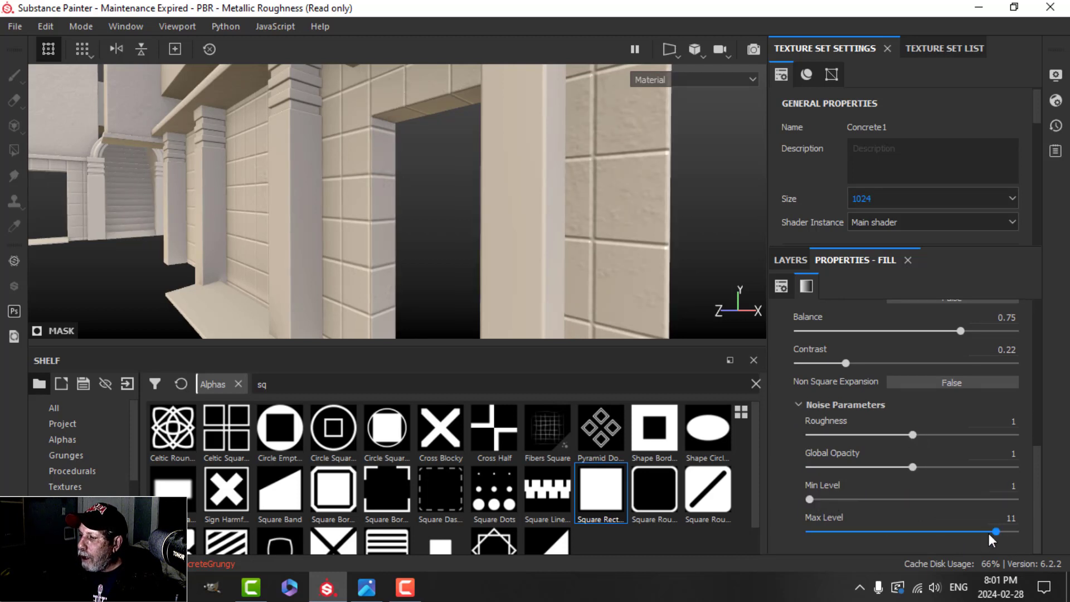
{"action": "left_click_drag", "start_coordinate": [885, 528], "coordinate": [938, 527]}
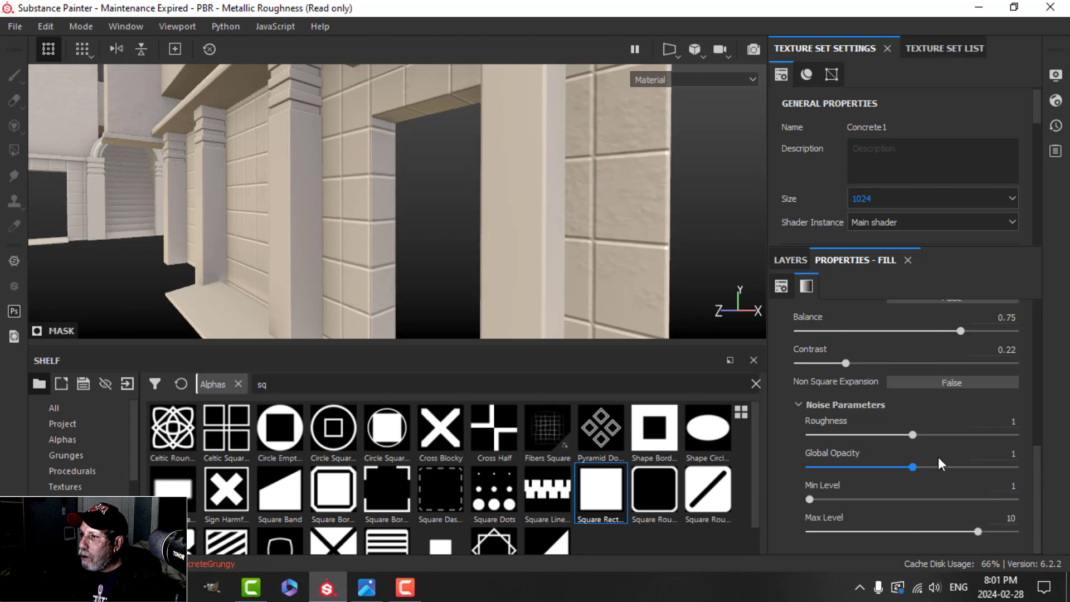
- Raise the Concrete1 texture set's size to 2048 and check the surface detail on the tiled wall
{"action": "left_click", "coordinate": [904, 201]}
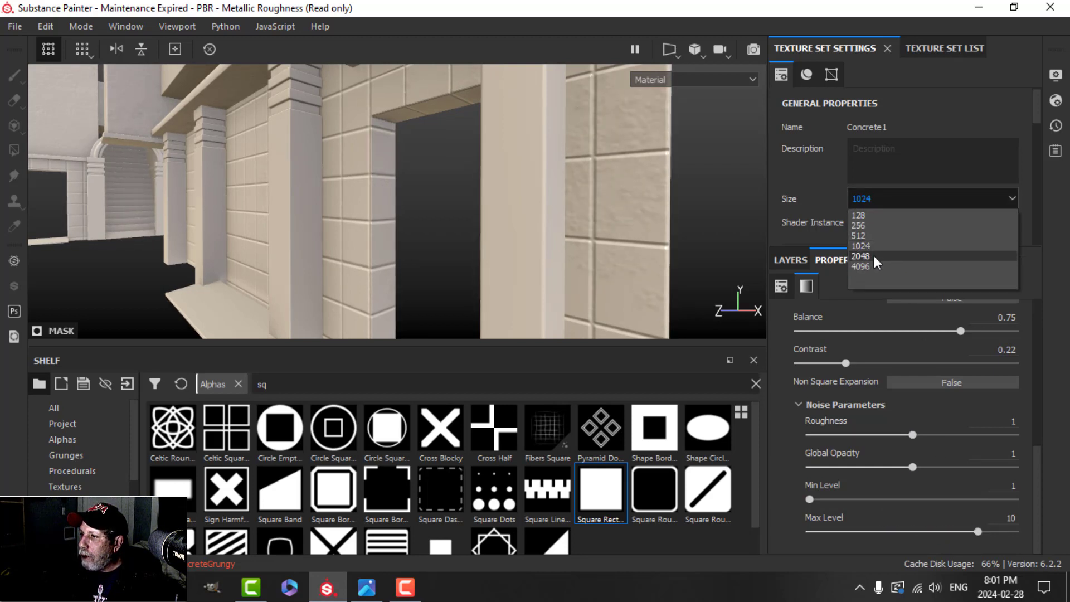
{"action": "left_click", "coordinate": [873, 255]}
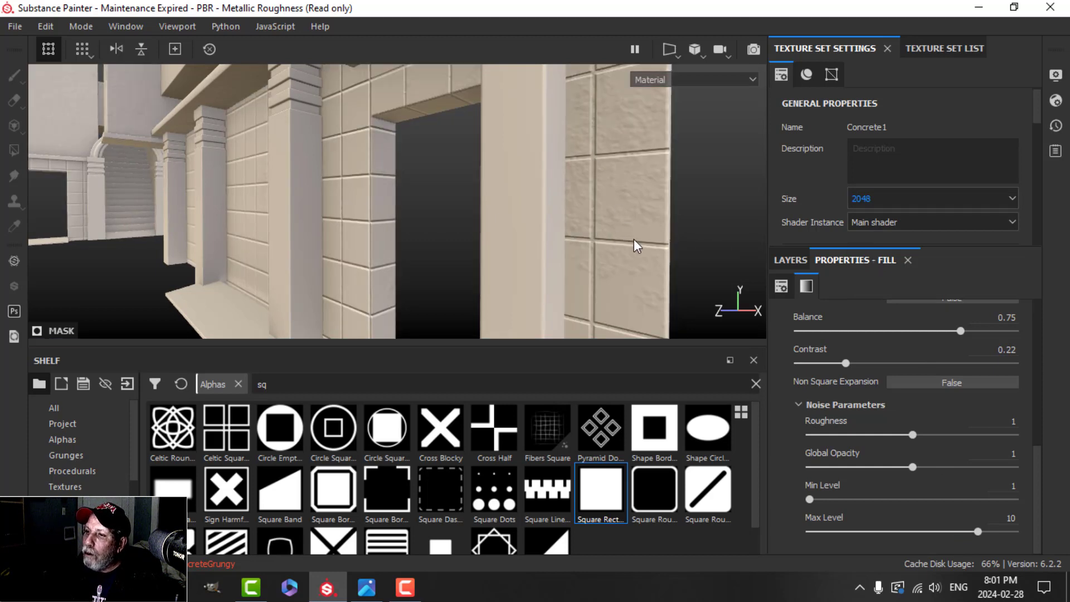
{"action": "left_click_drag", "start_coordinate": [637, 235], "coordinate": [618, 279], "text": "alt"}
{"action": "scroll", "coordinate": [625, 277], "scroll_direction": "down", "scroll_amount": 3}
{"action": "middle_click_drag", "start_coordinate": [625, 279], "coordinate": [525, 252], "text": "alt"}
{"action": "scroll", "coordinate": [534, 255], "scroll_direction": "up", "scroll_amount": 5}
{"action": "left_click_drag", "start_coordinate": [536, 255], "coordinate": [564, 248], "text": "alt"}
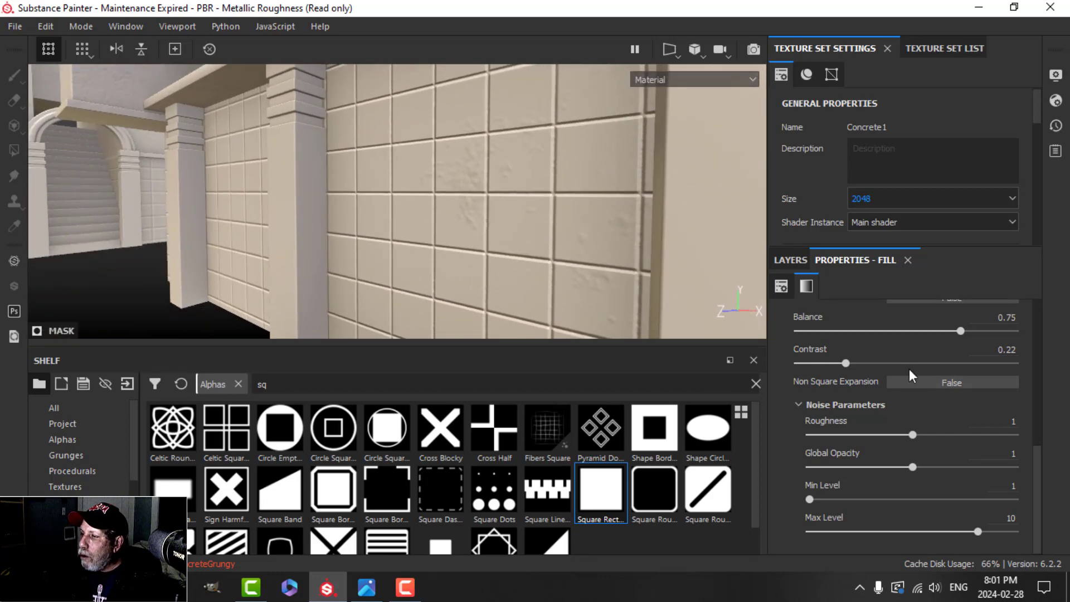
- Set the Fractal Sum Base balance to 0.54 and its UV scale to 5
{"action": "left_click_drag", "start_coordinate": [944, 327], "coordinate": [914, 334]}
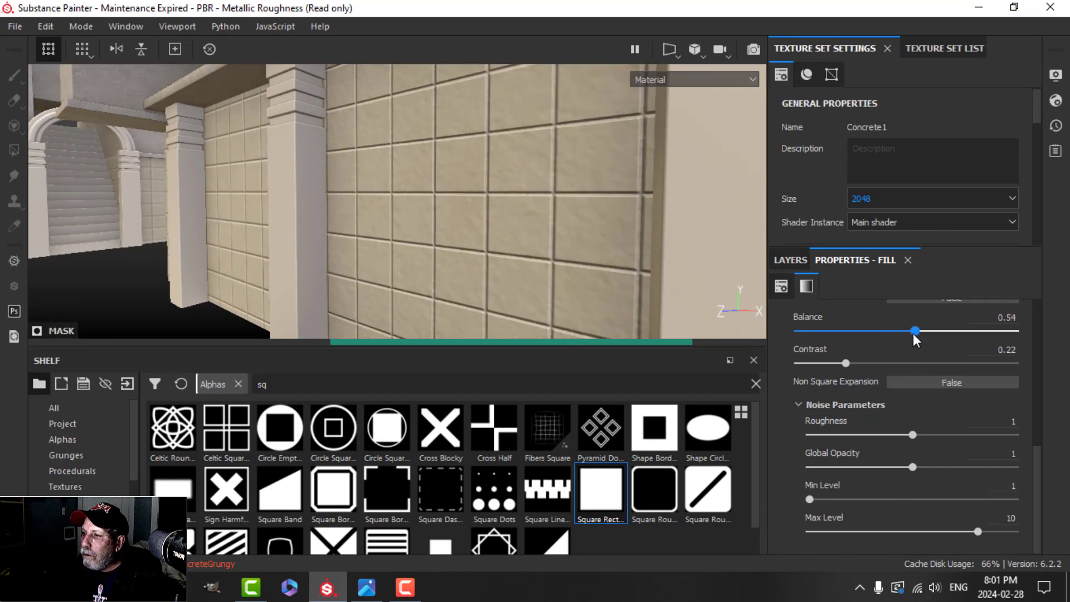
{"action": "scroll", "coordinate": [864, 337], "scroll_direction": "up", "scroll_amount": 6}
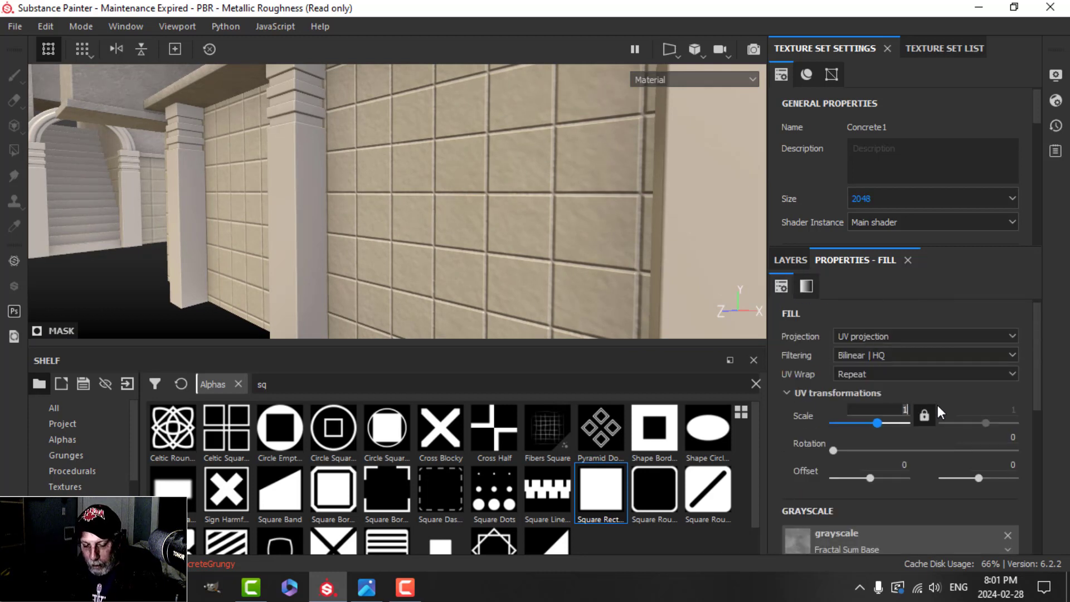
{"action": "type", "text": "5"}
{"action": "key", "text": "Return"}
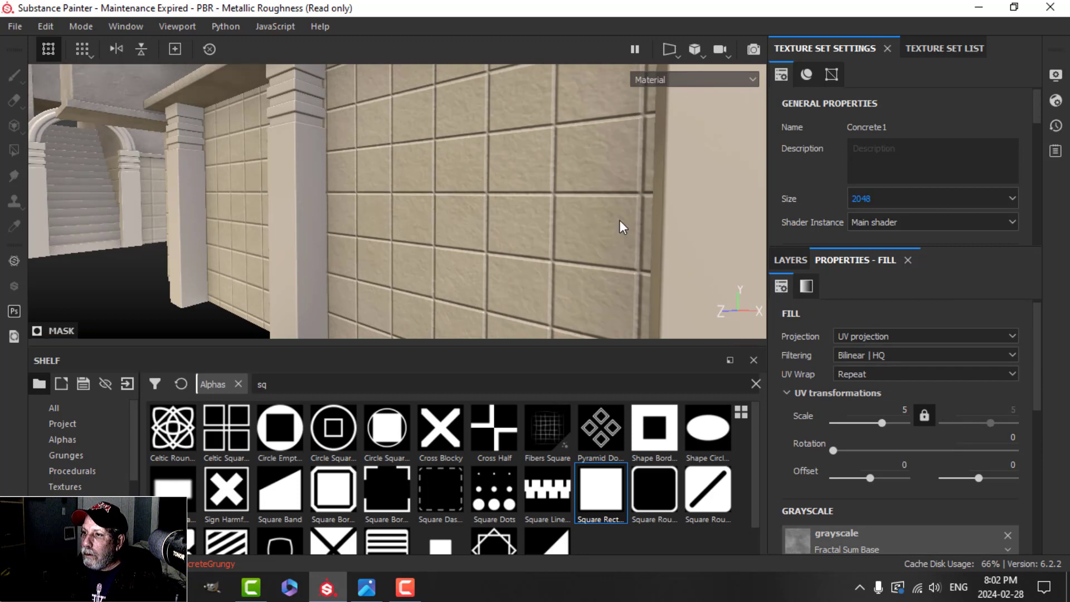
{"action": "mouse_move", "coordinate": [588, 245]}
{"action": "left_mouse_down", "text": "alt"}
{"action": "mouse_move", "coordinate": [561, 234]}
{"action": "mouse_move", "coordinate": [564, 248]}
{"action": "mouse_move", "coordinate": [561, 237]}
{"action": "left_mouse_up", "text": "alt"}
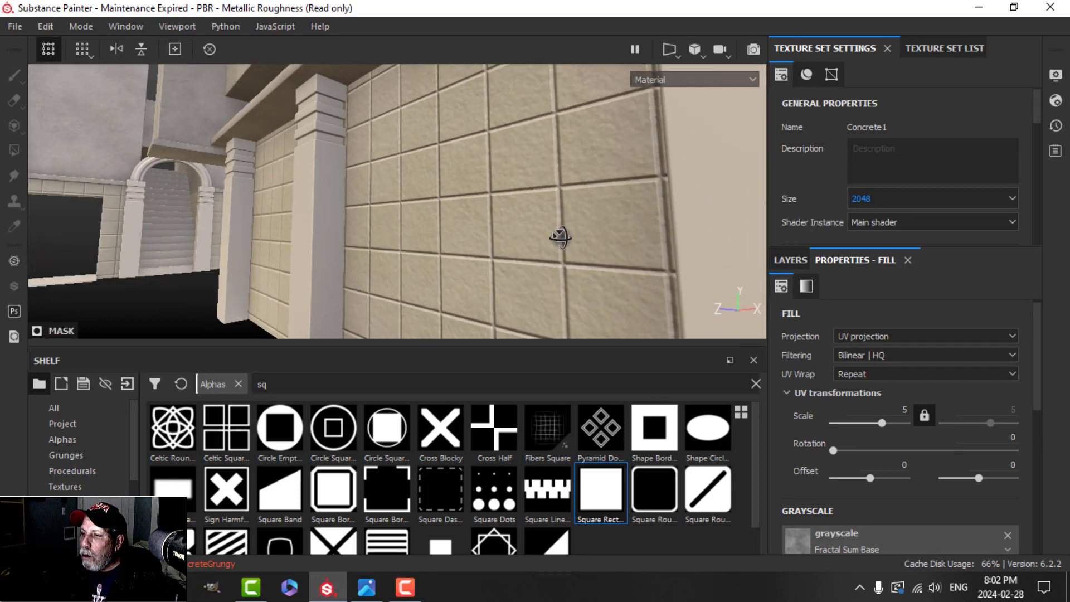
- Set the roughness of Fill layer 1 in the tiles folder to 0.15 and check the reflections on the wall tiles
{"action": "left_click", "coordinate": [801, 260]}
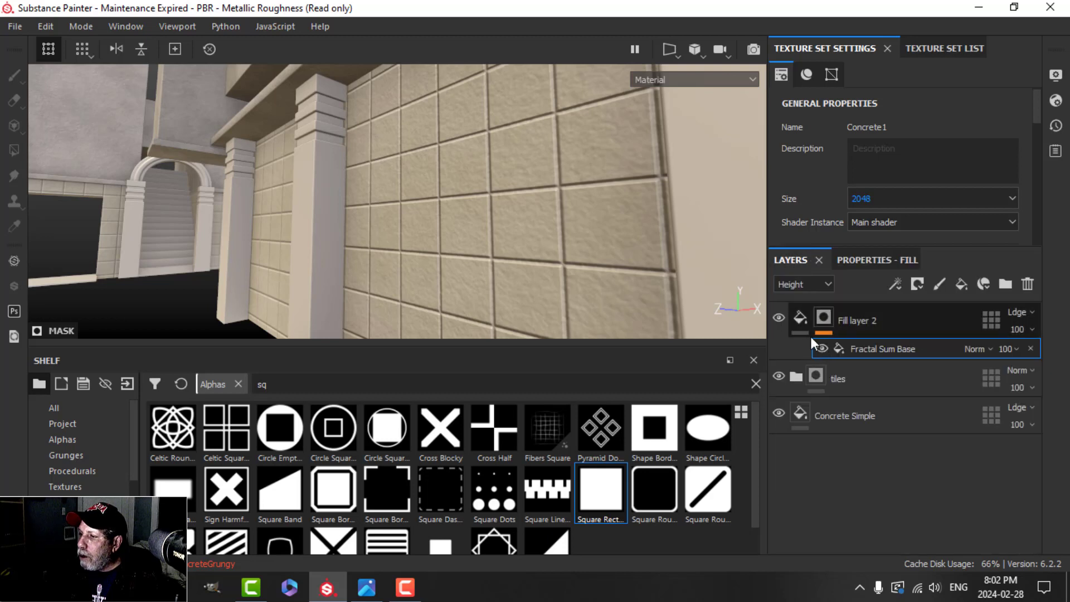
{"action": "left_click", "coordinate": [814, 378]}
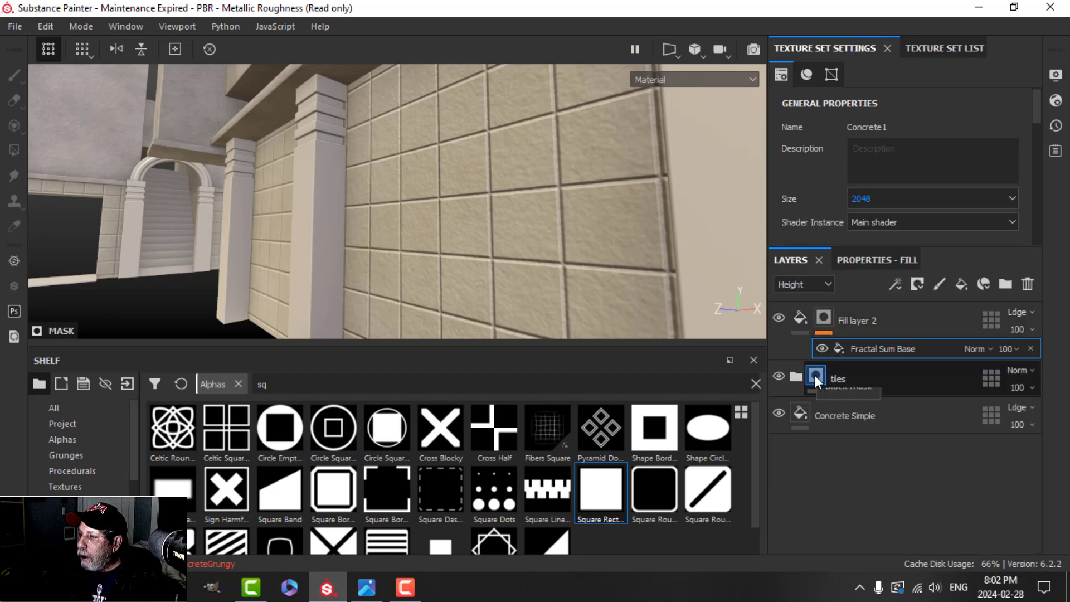
{"action": "left_click", "coordinate": [797, 376]}
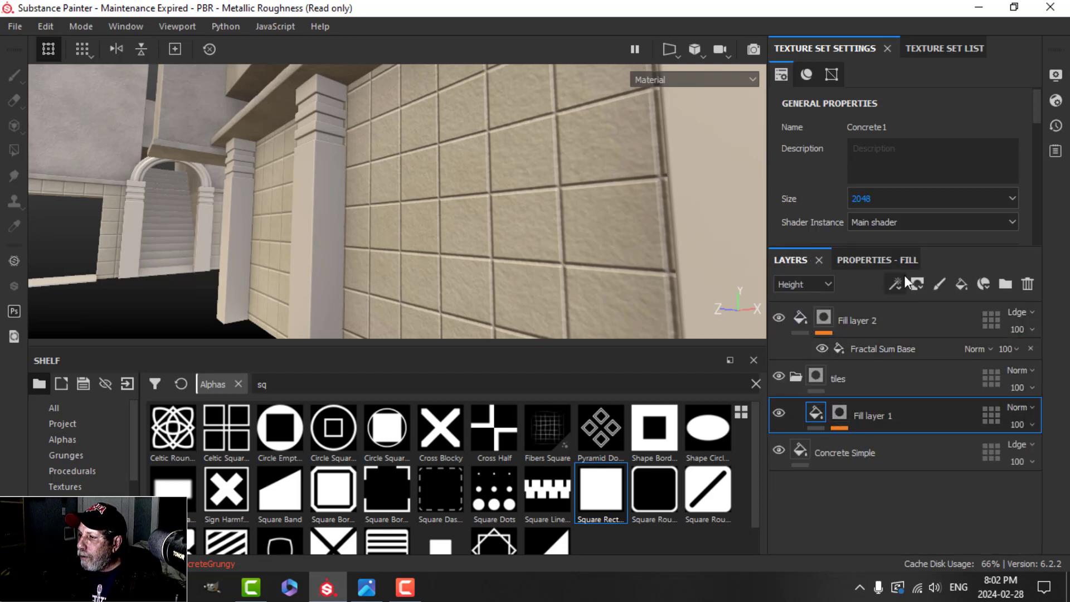
{"action": "left_click", "coordinate": [877, 260]}
{"action": "scroll", "coordinate": [877, 450], "scroll_direction": "down", "scroll_amount": 3}
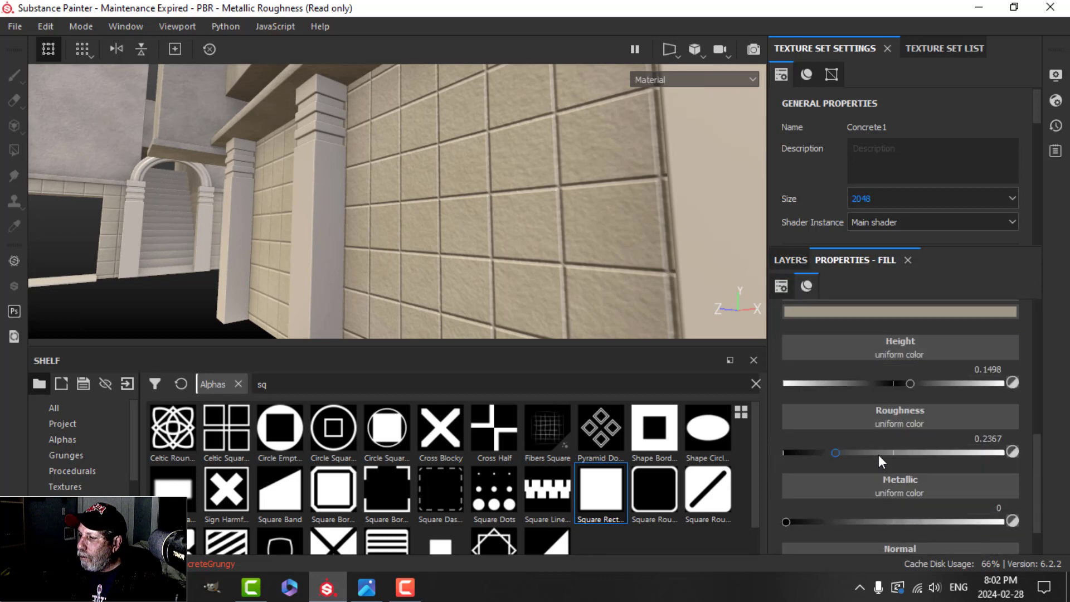
{"action": "left_click", "coordinate": [816, 452]}
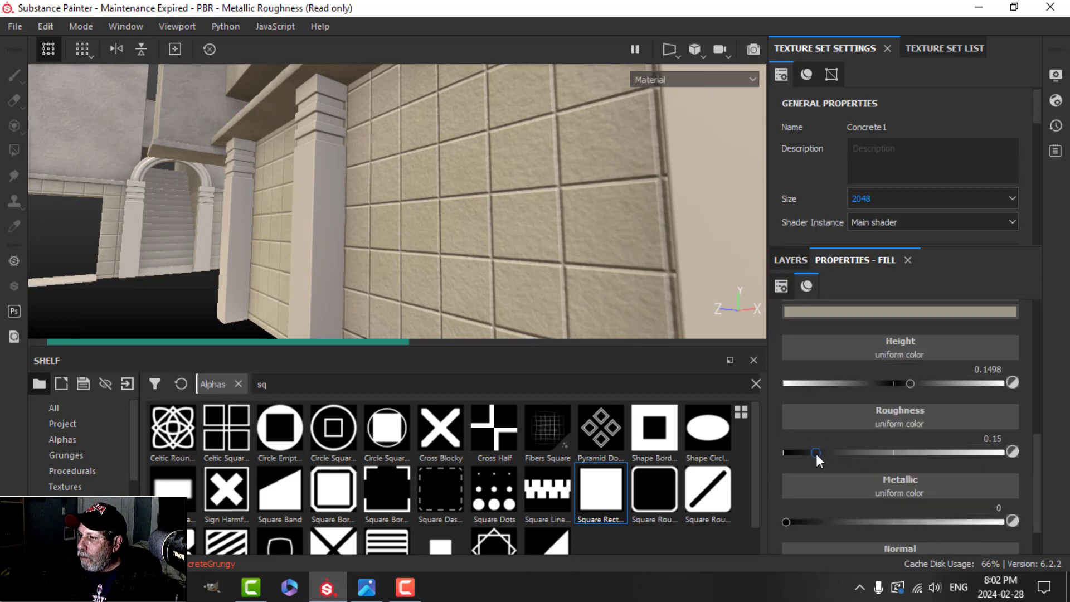
{"action": "left_click_drag", "start_coordinate": [554, 222], "coordinate": [753, 182], "text": "alt"}
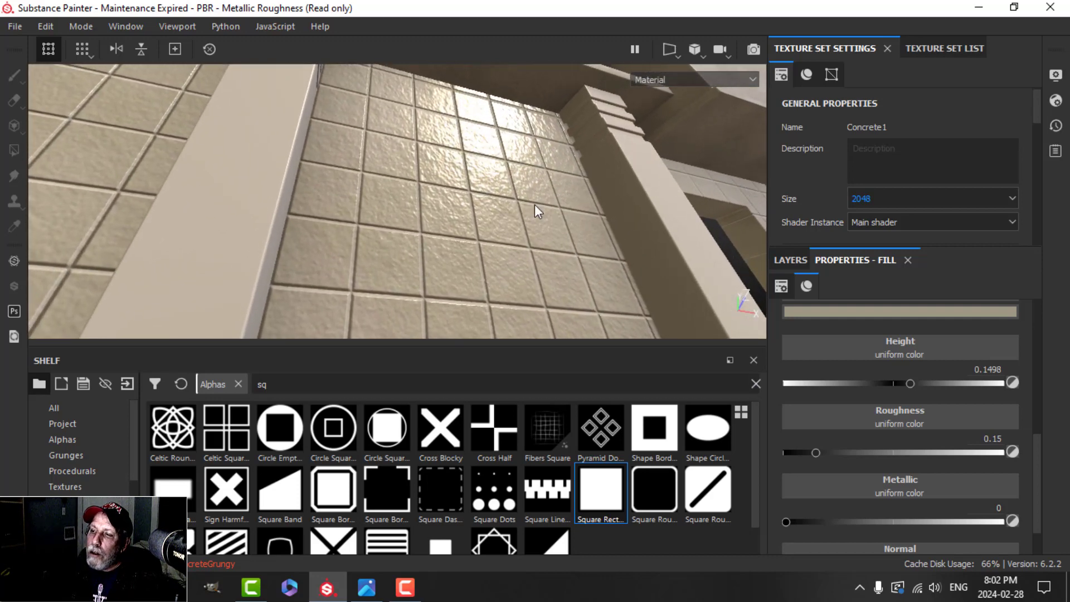
{"action": "left_click_drag", "start_coordinate": [537, 210], "coordinate": [453, 259], "text": "alt"}
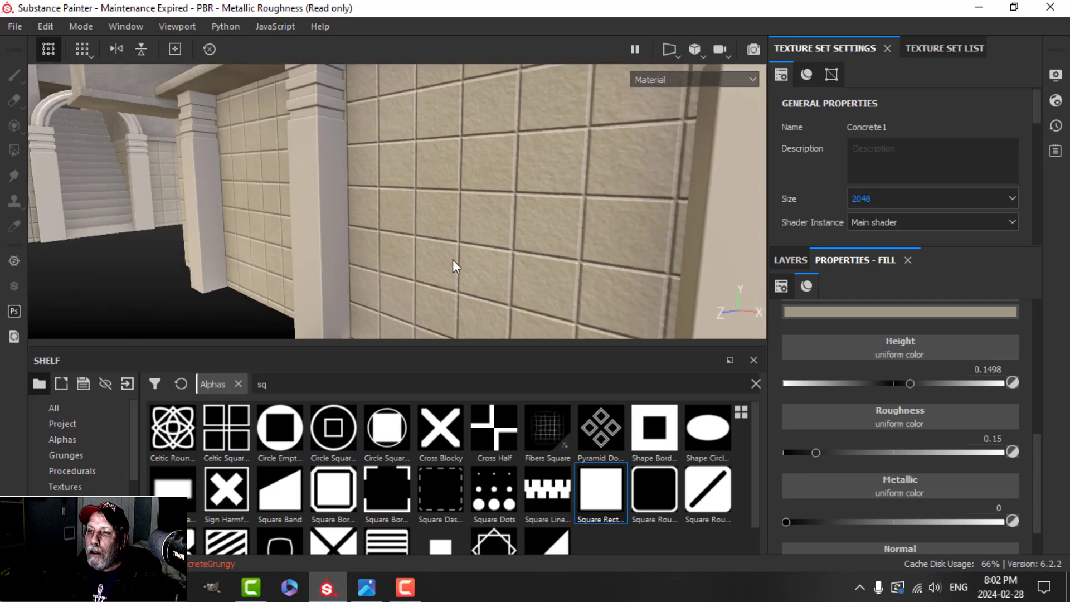
{"action": "scroll", "coordinate": [452, 262], "scroll_direction": "down", "scroll_amount": 5}
{"action": "middle_click_drag", "start_coordinate": [452, 267], "coordinate": [458, 221], "text": "alt"}
{"action": "left_click_drag", "start_coordinate": [458, 221], "coordinate": [480, 241], "text": "alt"}
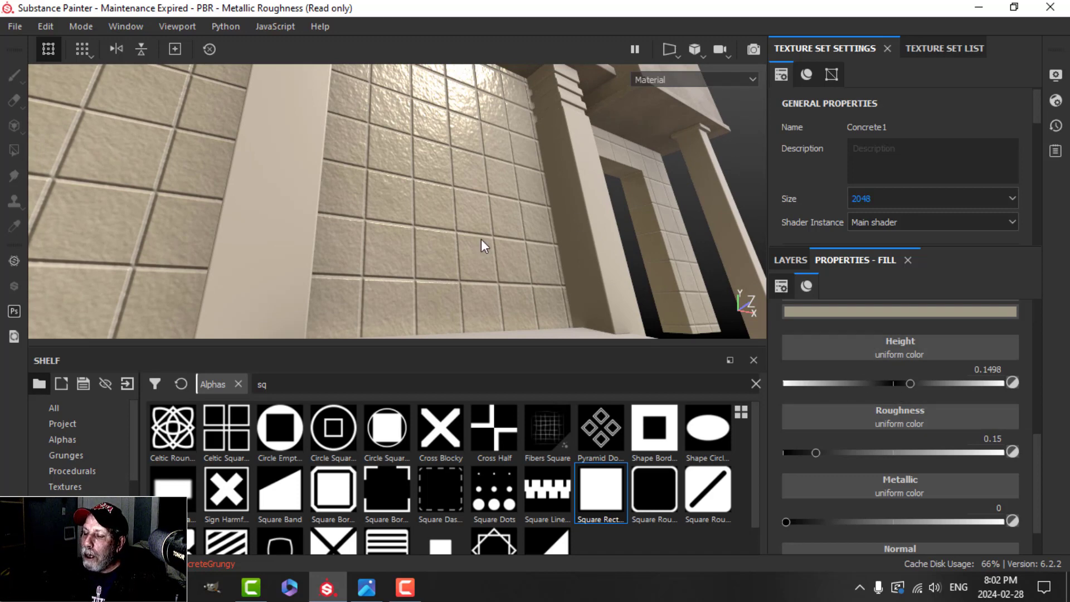
{"action": "mouse_move", "coordinate": [482, 240]}
{"action": "left_mouse_down", "text": "alt"}
{"action": "mouse_move", "coordinate": [502, 222]}
{"action": "mouse_move", "coordinate": [497, 239]}
{"action": "left_mouse_up", "text": "alt"}
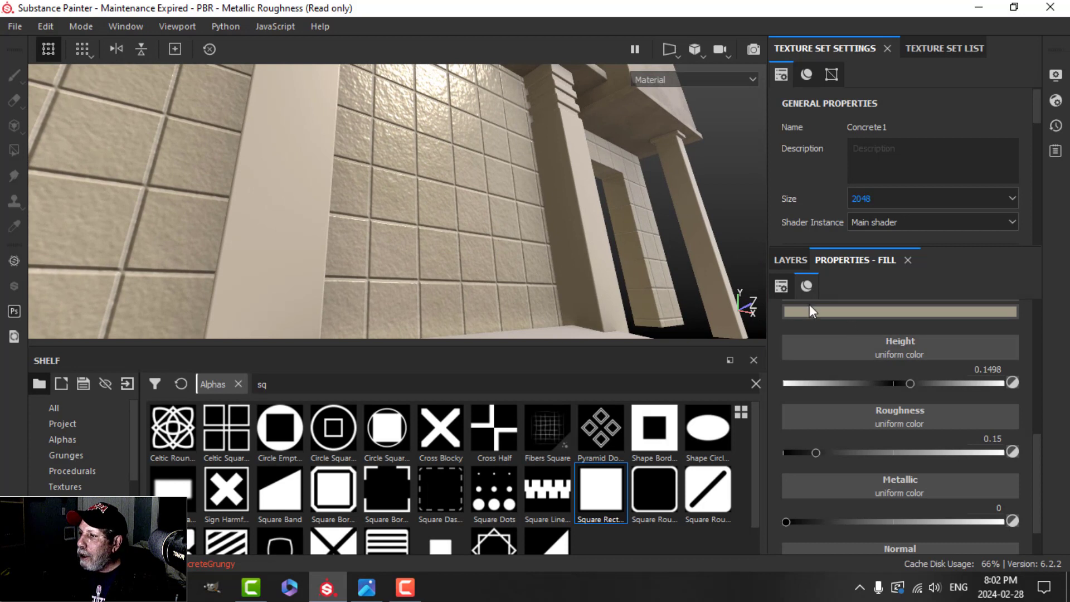
- Set the pattern scale of Fill layer 1's Tile Generator mask to 1 to widen the grout lines
{"action": "scroll", "coordinate": [903, 447], "scroll_direction": "up", "scroll_amount": 8}
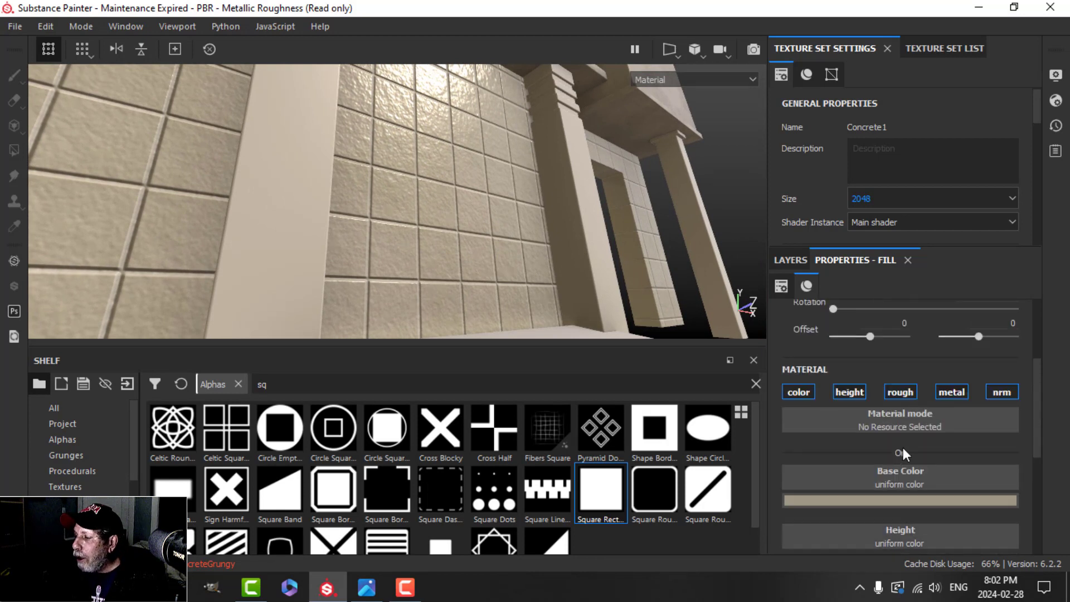
{"action": "left_click", "coordinate": [799, 257]}
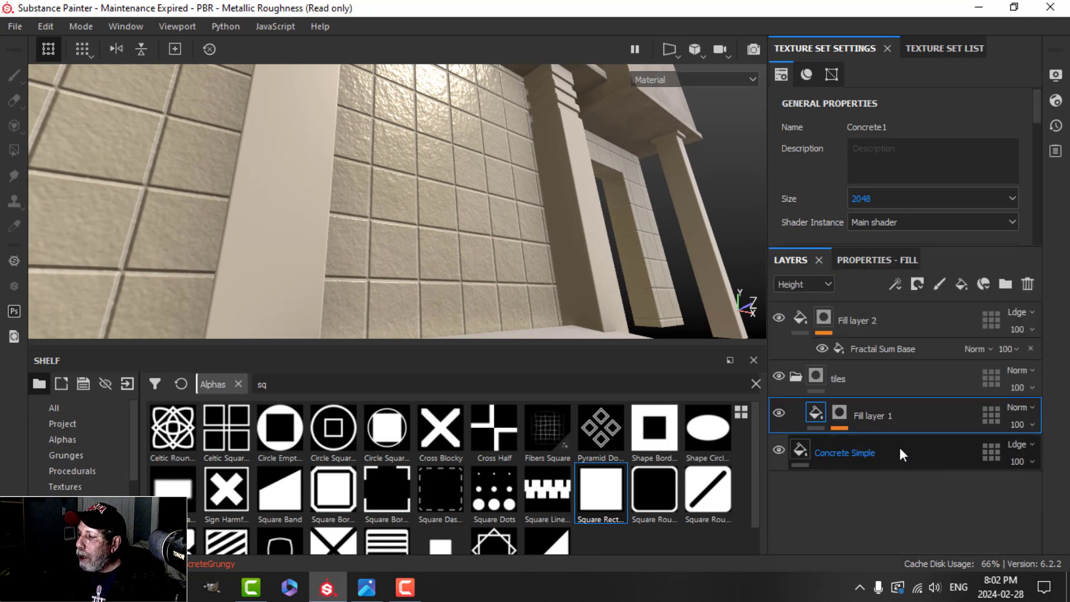
{"action": "left_click", "coordinate": [839, 414]}
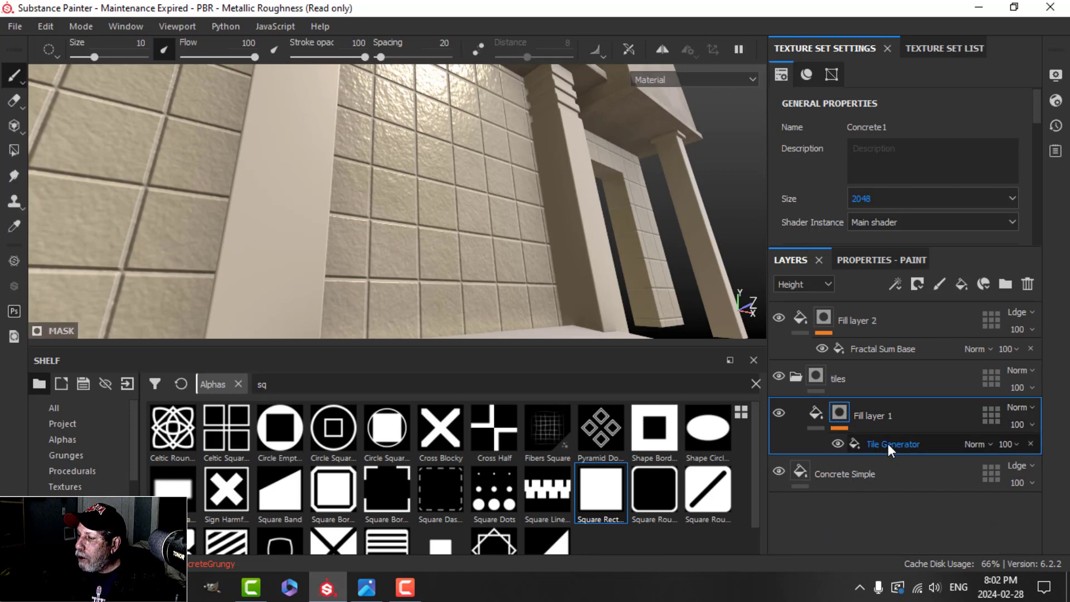
{"action": "left_click", "coordinate": [879, 260]}
{"action": "scroll", "coordinate": [934, 472], "scroll_direction": "down", "scroll_amount": 10}
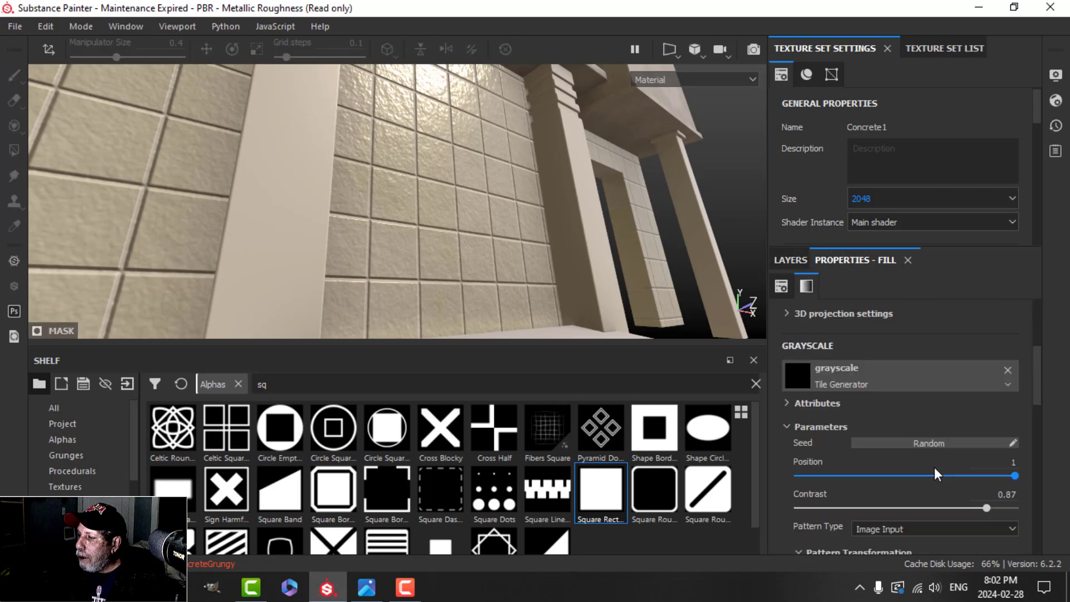
{"action": "scroll", "coordinate": [934, 463], "scroll_direction": "down", "scroll_amount": 1}
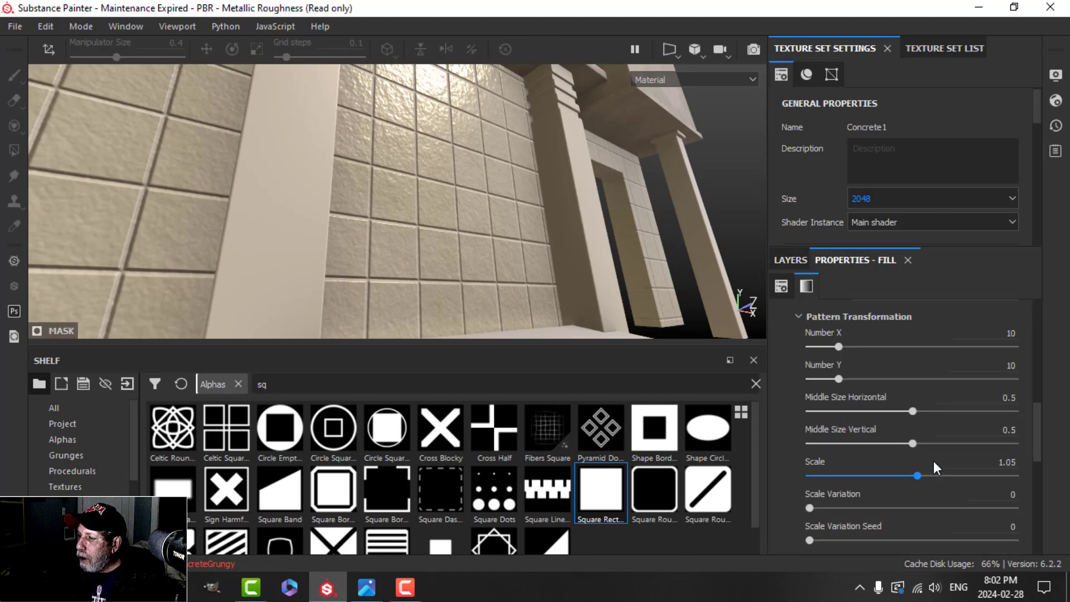
{"action": "left_click", "coordinate": [981, 462]}
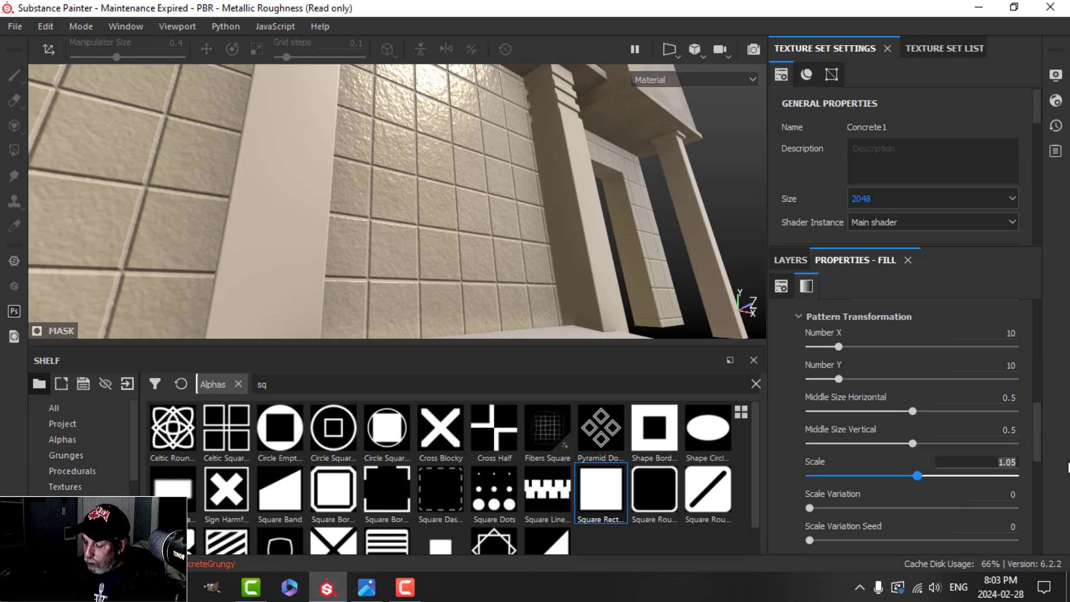
{"action": "key", "text": "BackSpace"}
{"action": "key", "text": "BackSpace"}
{"action": "key", "text": "BackSpace"}
{"action": "key", "text": "Return"}
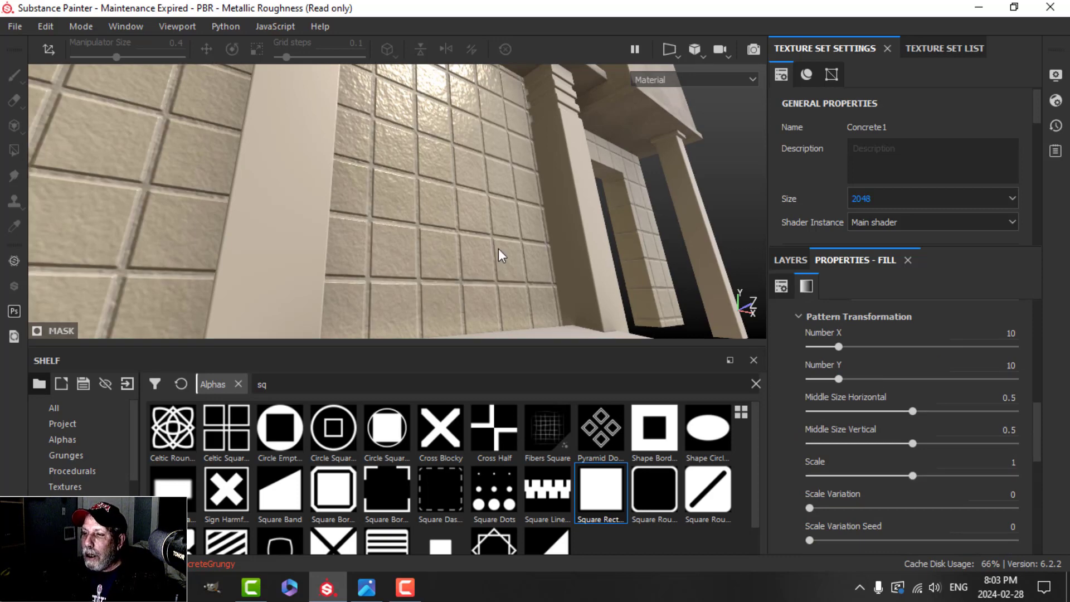
{"action": "left_click_drag", "start_coordinate": [498, 250], "coordinate": [464, 251], "text": "alt"}
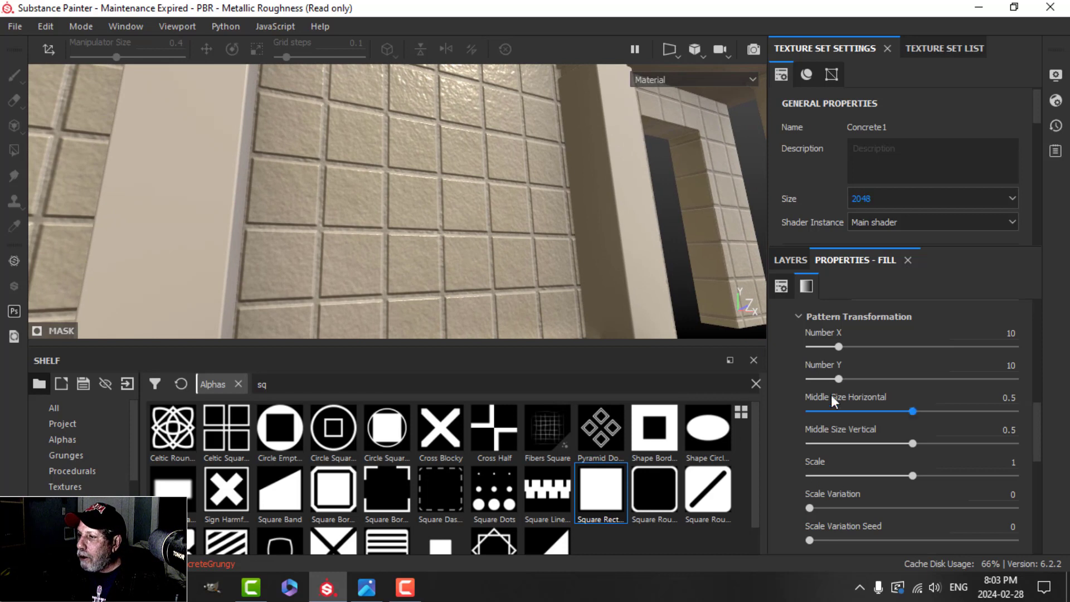
- Darken the Concrete Color of the Concrete Simple layer to a grey value of 0.293 and check the grout on the wall
{"action": "left_click", "coordinate": [790, 259]}
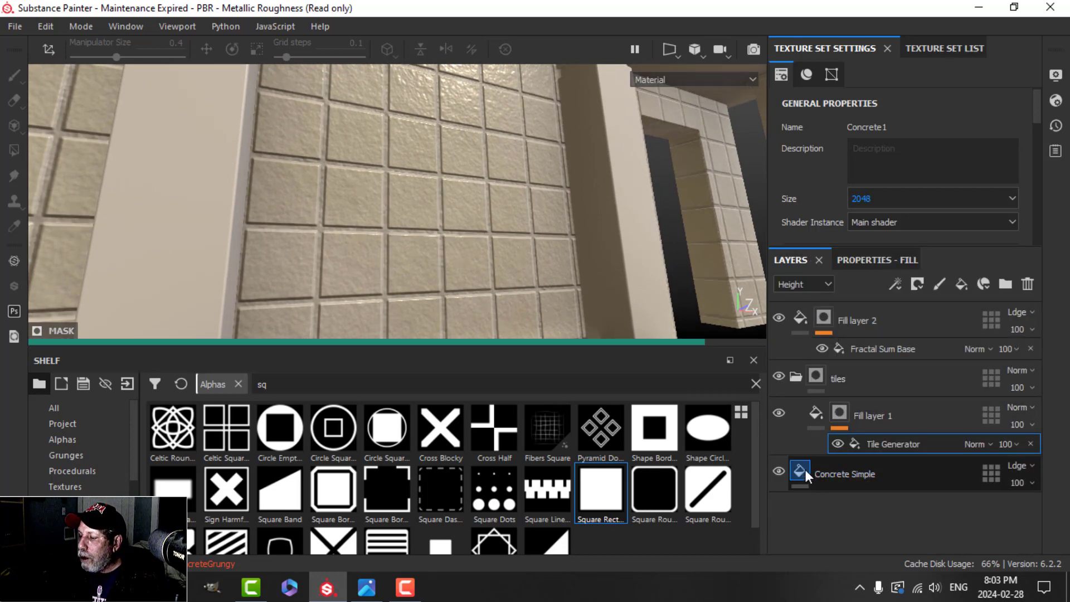
{"action": "left_click", "coordinate": [805, 471]}
{"action": "left_click", "coordinate": [876, 260]}
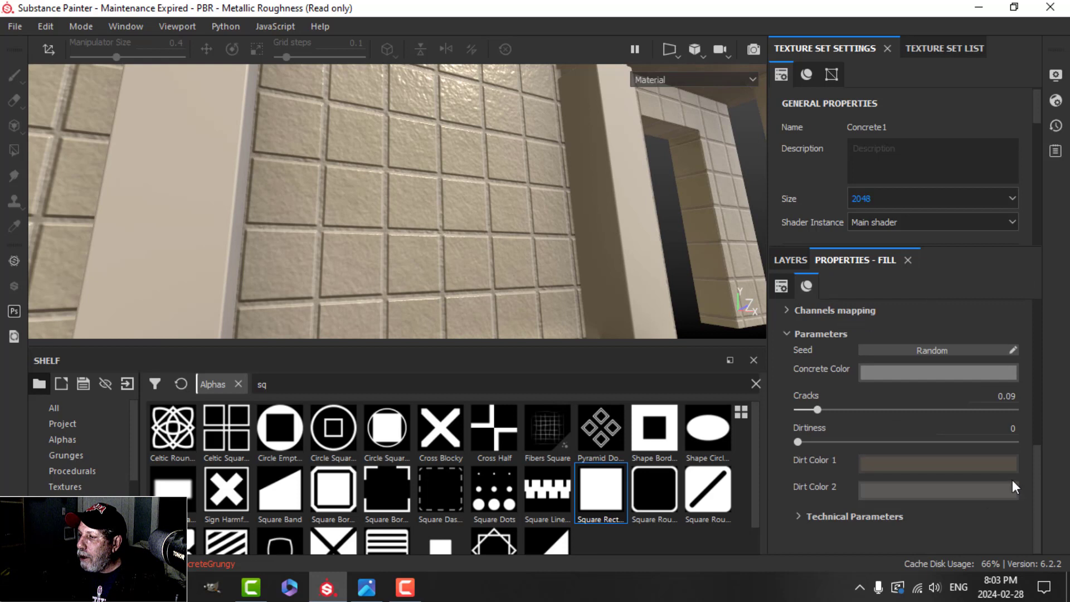
{"action": "left_click", "coordinate": [911, 374]}
{"action": "left_click_drag", "start_coordinate": [1052, 487], "coordinate": [1049, 497]}
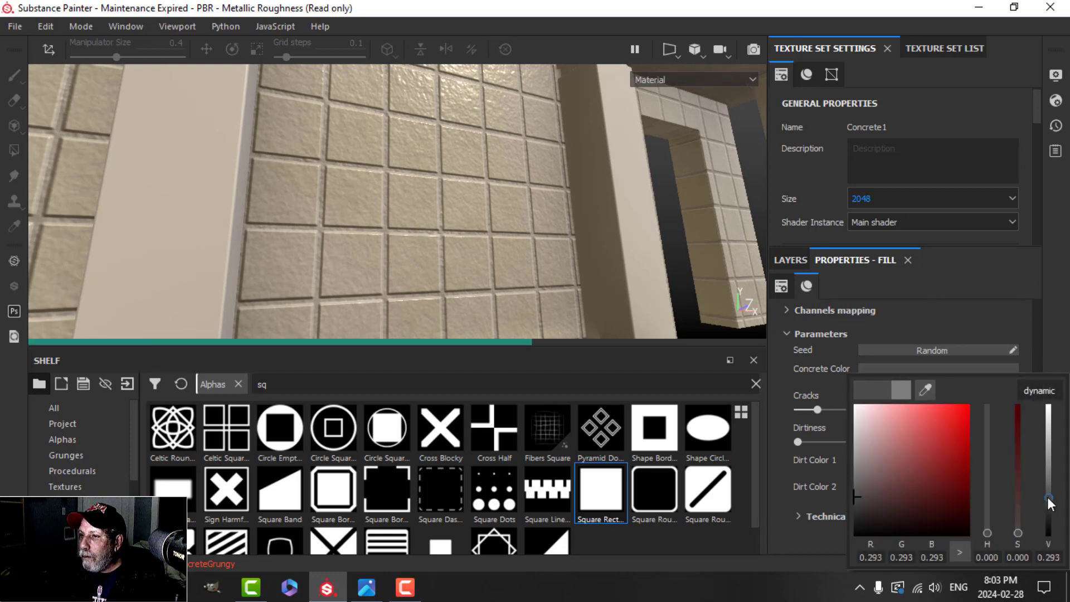
{"action": "left_click_drag", "start_coordinate": [421, 255], "coordinate": [405, 243], "text": "alt"}
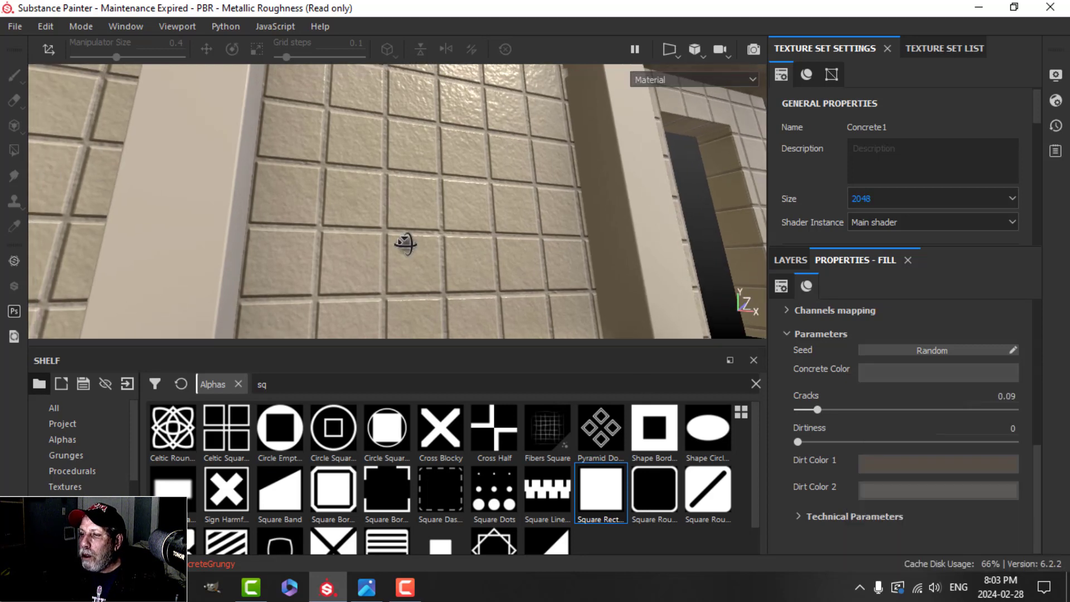
- Darken Dirt Color 1 of the Concrete Simple layer to RGB 0.198, 0.184, 0.160 and check the wall
{"action": "left_click", "coordinate": [928, 464]}
{"action": "left_click", "coordinate": [1050, 402]}
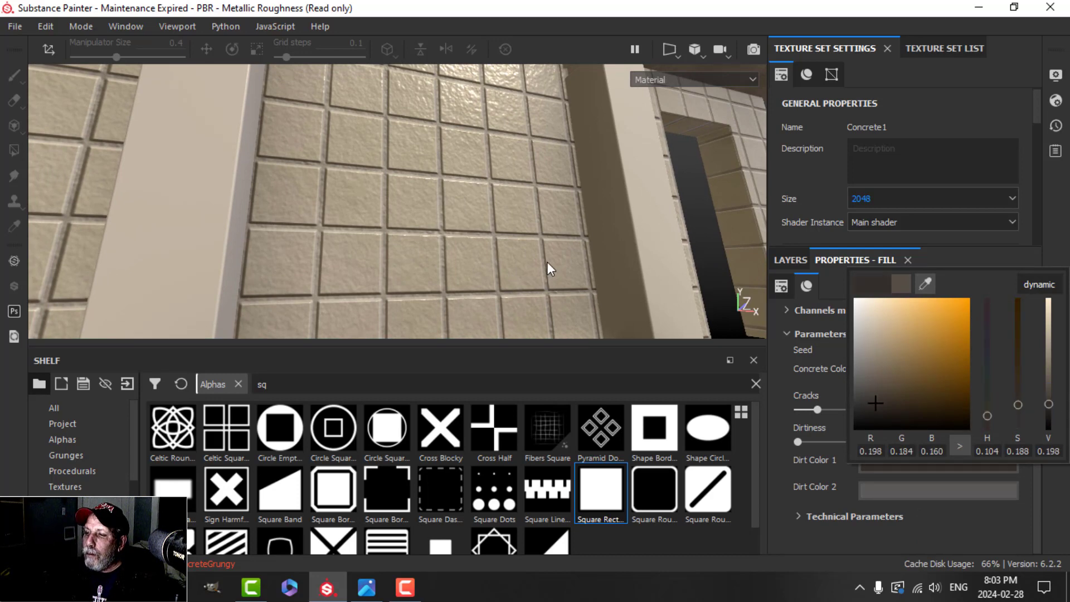
{"action": "left_click_drag", "start_coordinate": [548, 263], "coordinate": [478, 251], "text": "alt"}
- Set the Position of Fill layer 1's Tile Generator mask to 0.91
{"action": "left_click", "coordinate": [791, 260]}
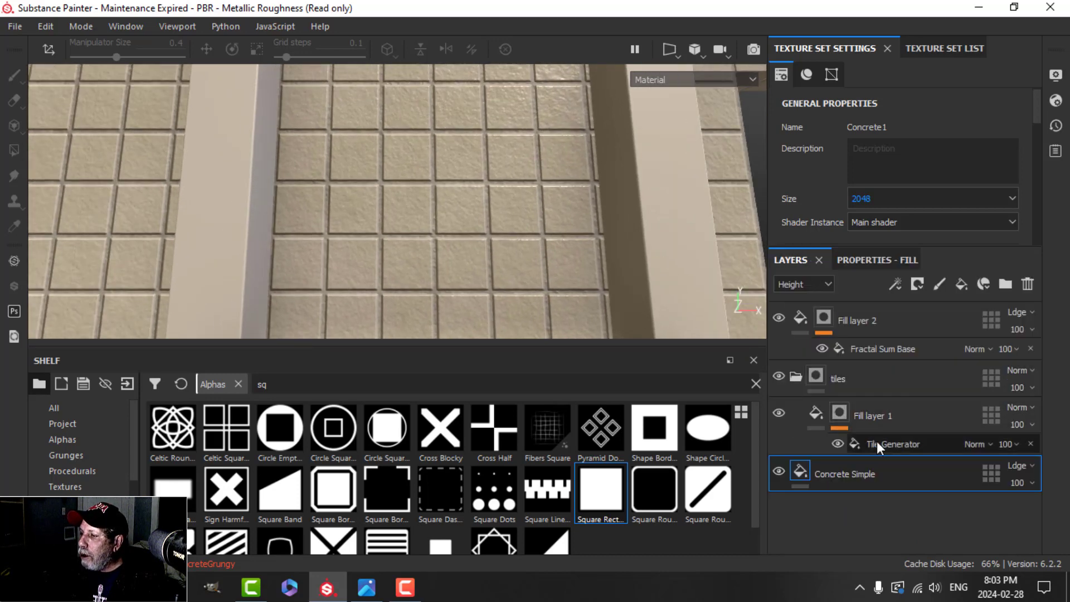
{"action": "left_click", "coordinate": [880, 445]}
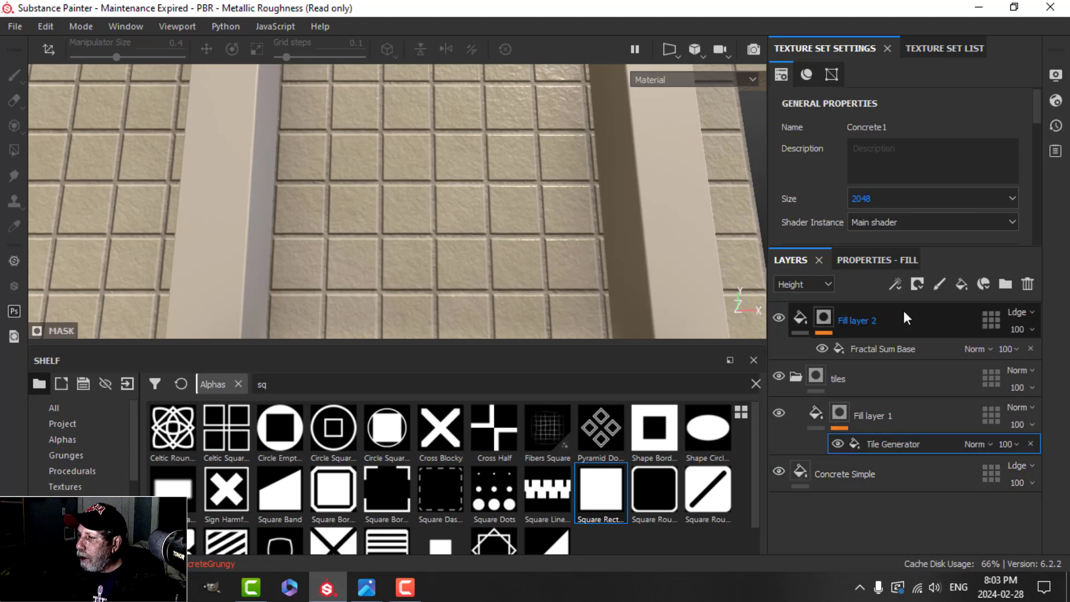
{"action": "left_click", "coordinate": [900, 261]}
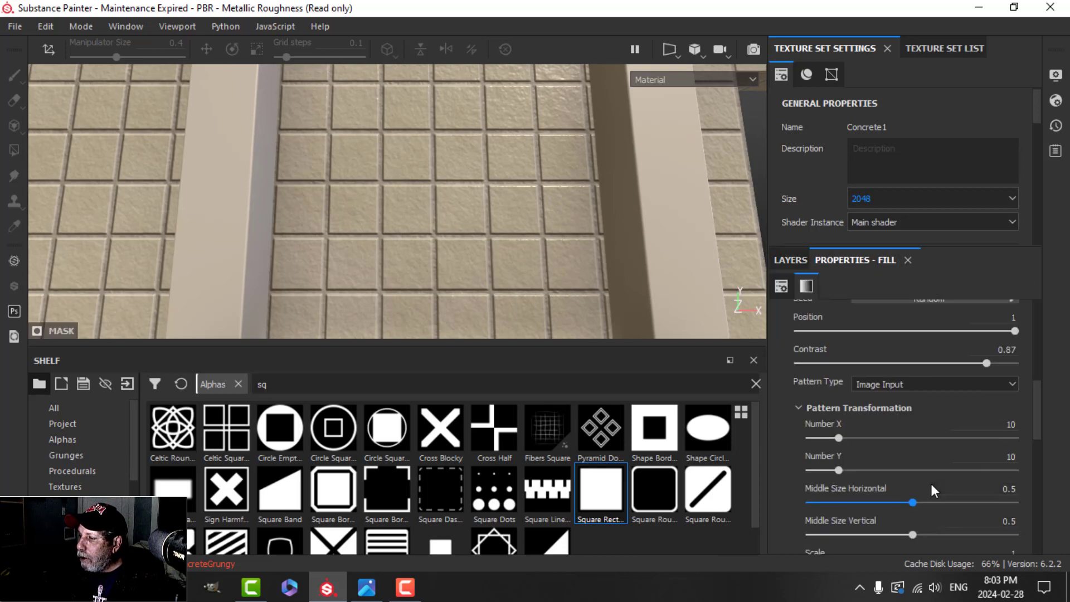
{"action": "scroll", "coordinate": [929, 485], "scroll_direction": "down", "scroll_amount": 2}
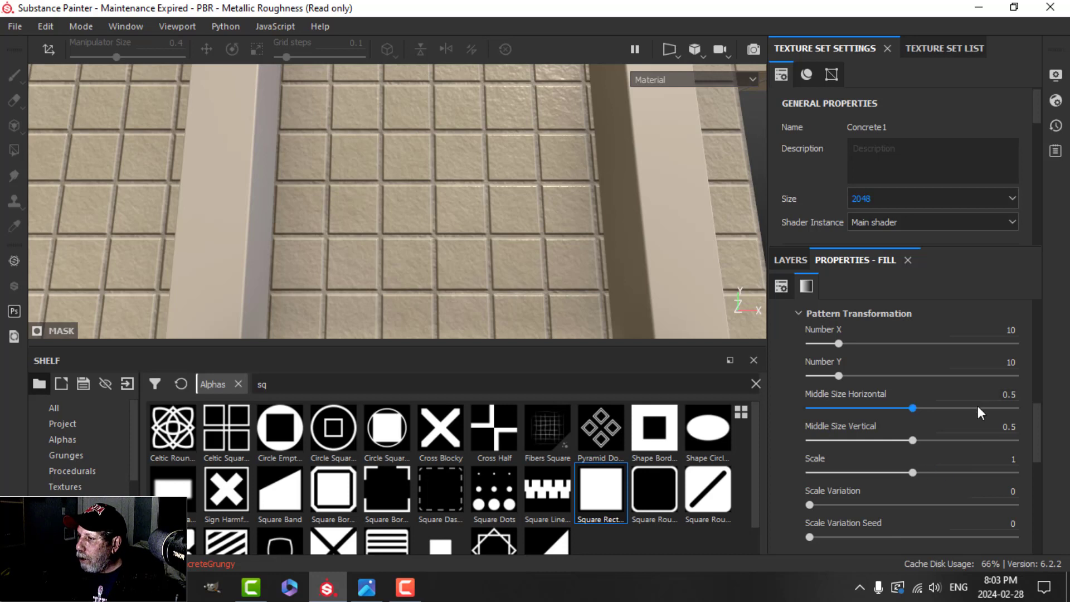
{"action": "scroll", "coordinate": [977, 406], "scroll_direction": "up", "scroll_amount": 4}
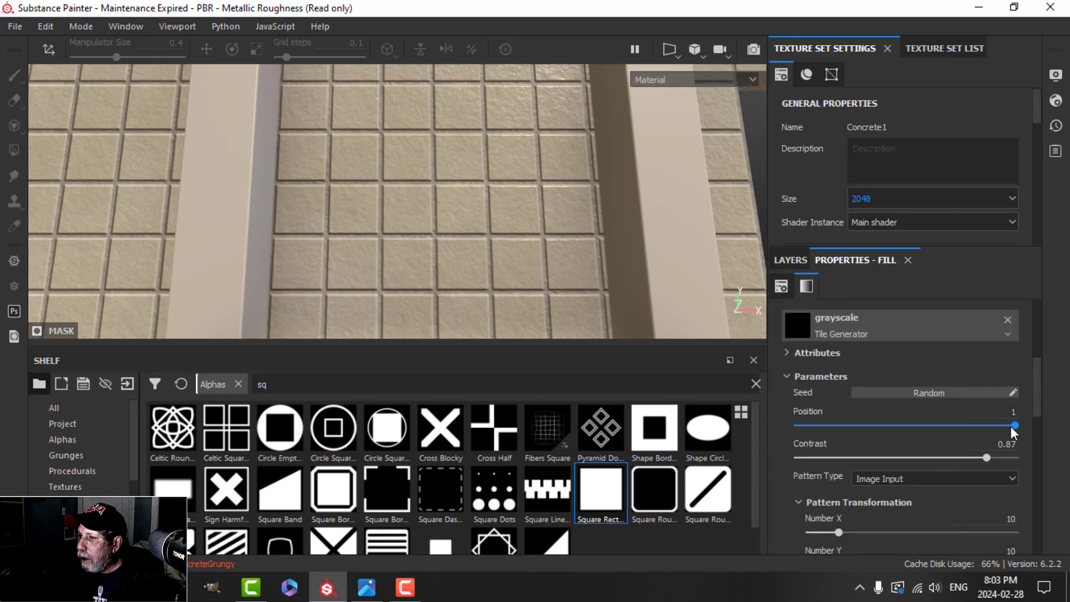
{"action": "left_click_drag", "start_coordinate": [995, 426], "coordinate": [989, 425]}
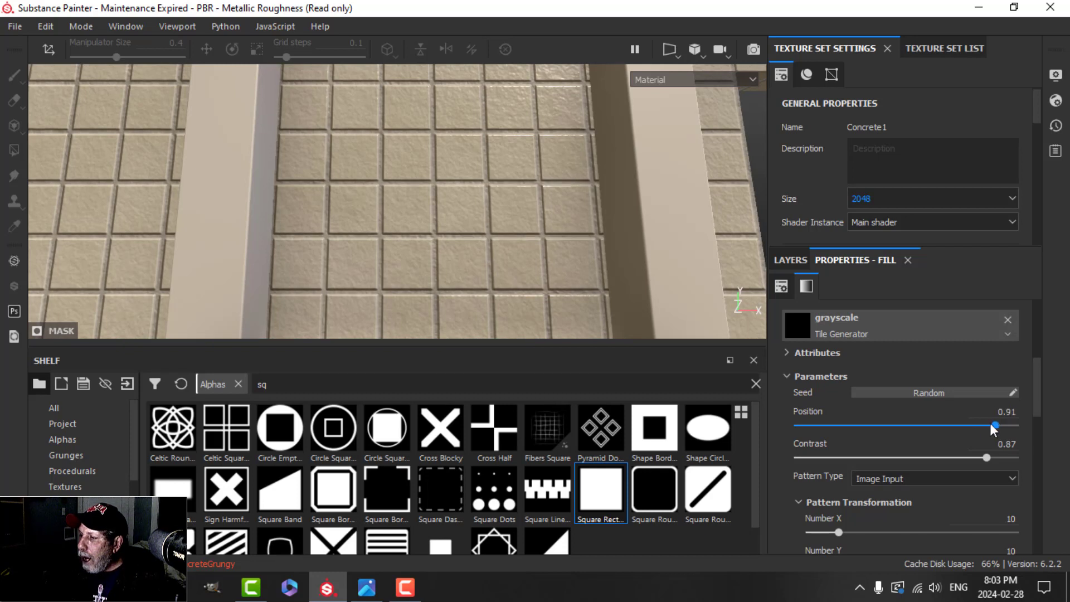
- Look through the square alphas for an alternative tile shape, and set the Tile Generator's pattern type to Square
{"action": "scroll", "coordinate": [911, 466], "scroll_direction": "down", "scroll_amount": 10}
{"action": "scroll", "coordinate": [910, 466], "scroll_direction": "down", "scroll_amount": 3}
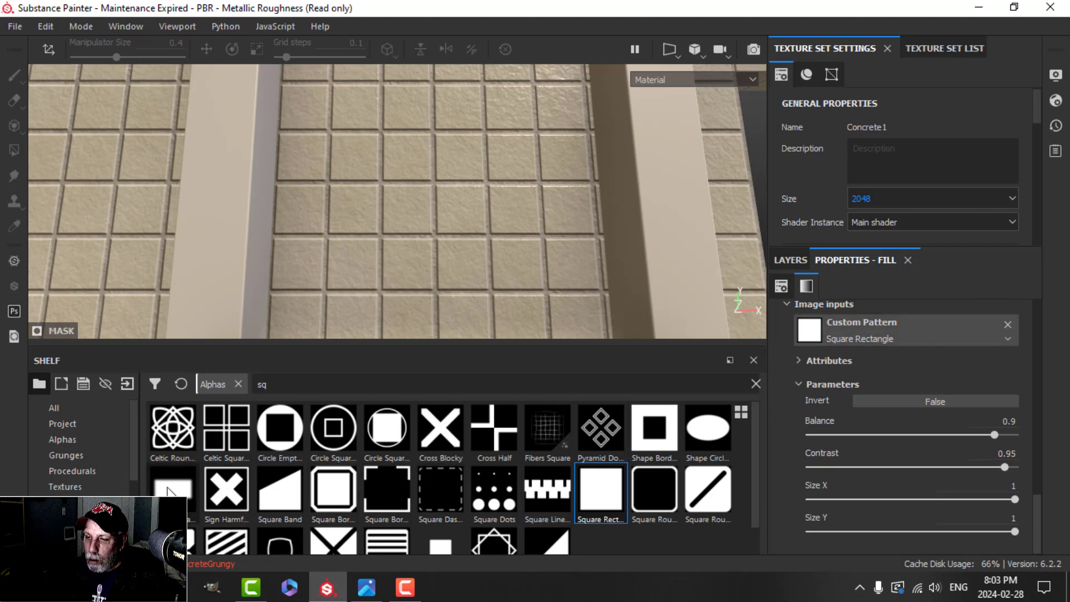
{"action": "scroll", "coordinate": [722, 489], "scroll_direction": "down", "scroll_amount": 1}
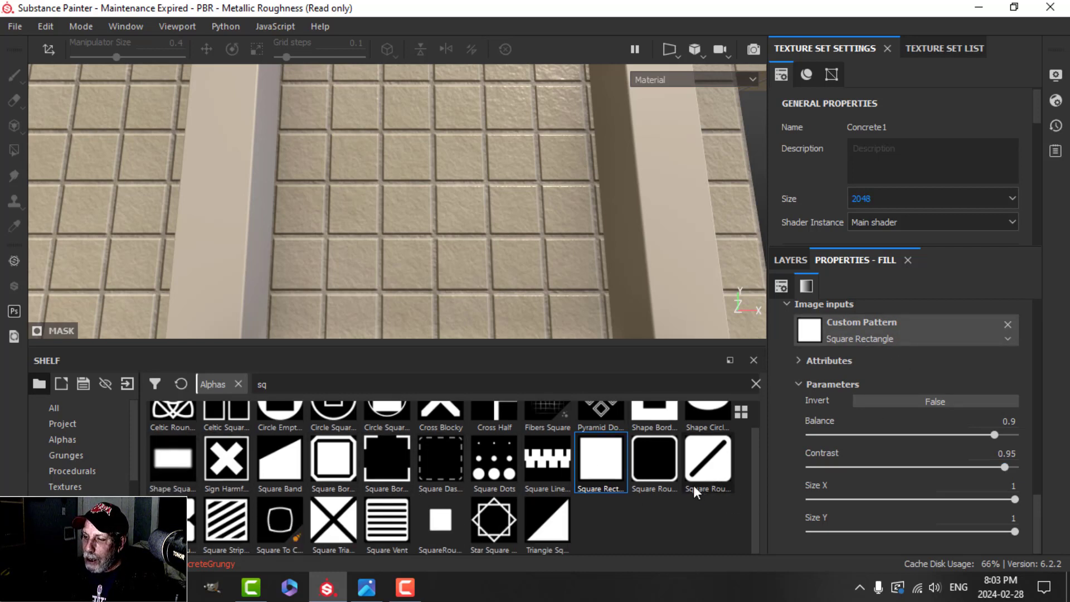
{"action": "scroll", "coordinate": [658, 490], "scroll_direction": "up", "scroll_amount": 1}
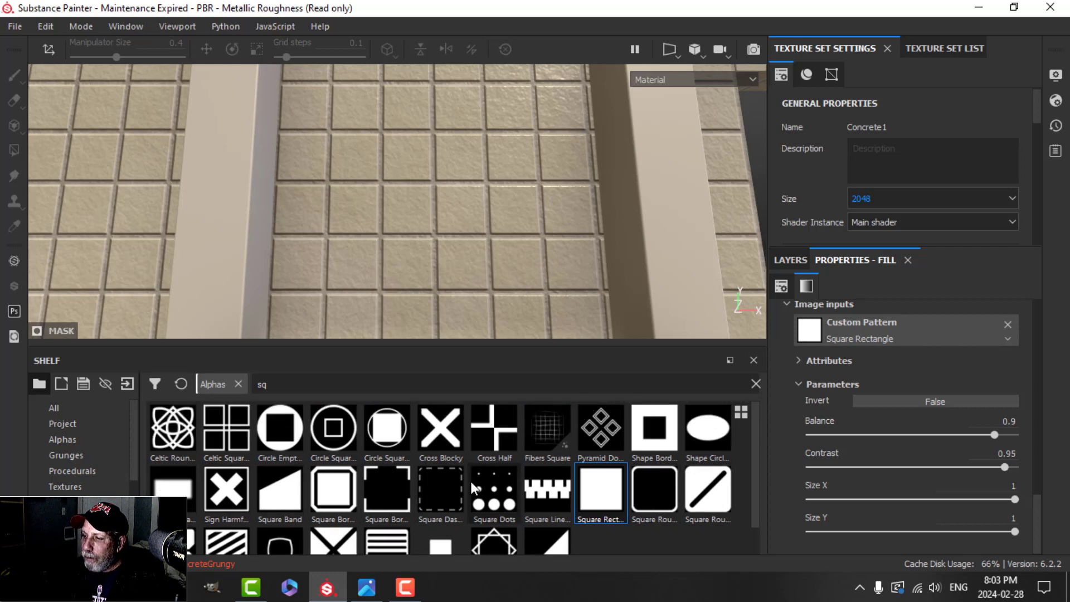
{"action": "scroll", "coordinate": [508, 464], "scroll_direction": "down", "scroll_amount": 1}
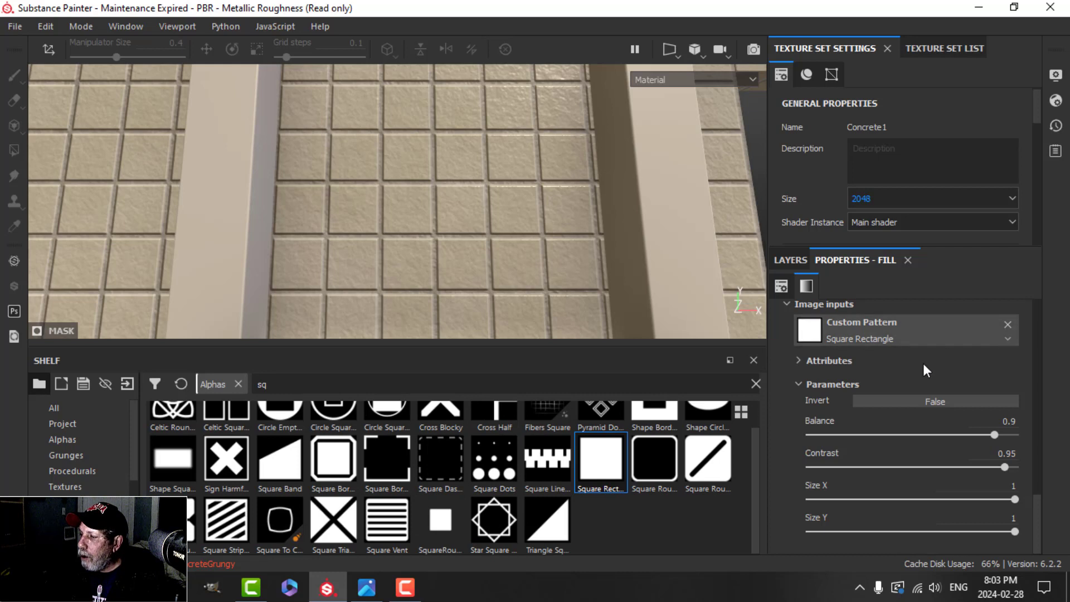
{"action": "scroll", "coordinate": [923, 364], "scroll_direction": "up", "scroll_amount": 10}
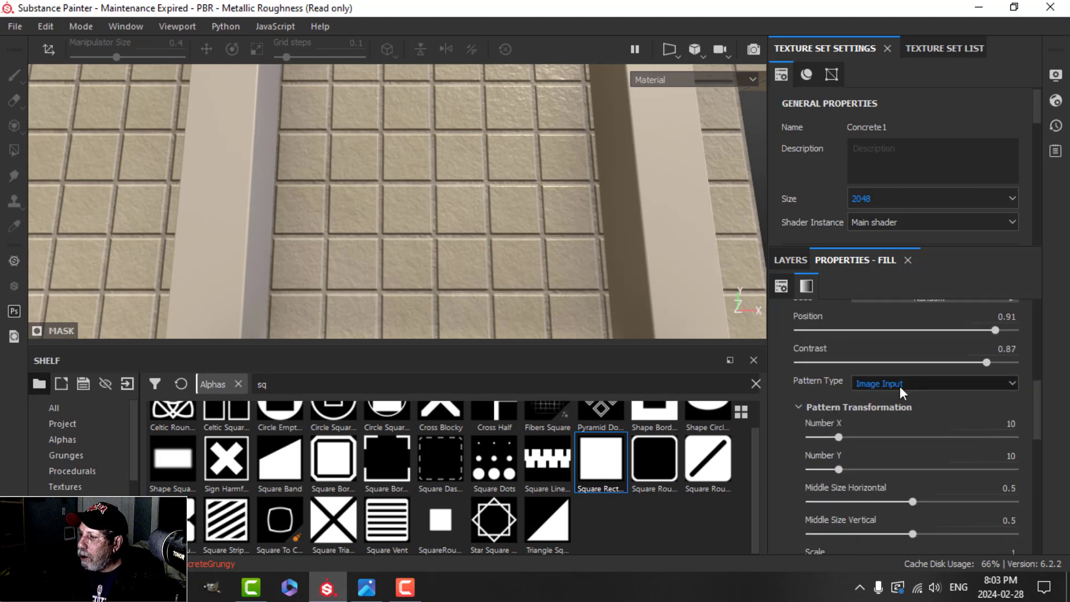
{"action": "left_click", "coordinate": [900, 387]}
{"action": "left_click", "coordinate": [881, 407]}
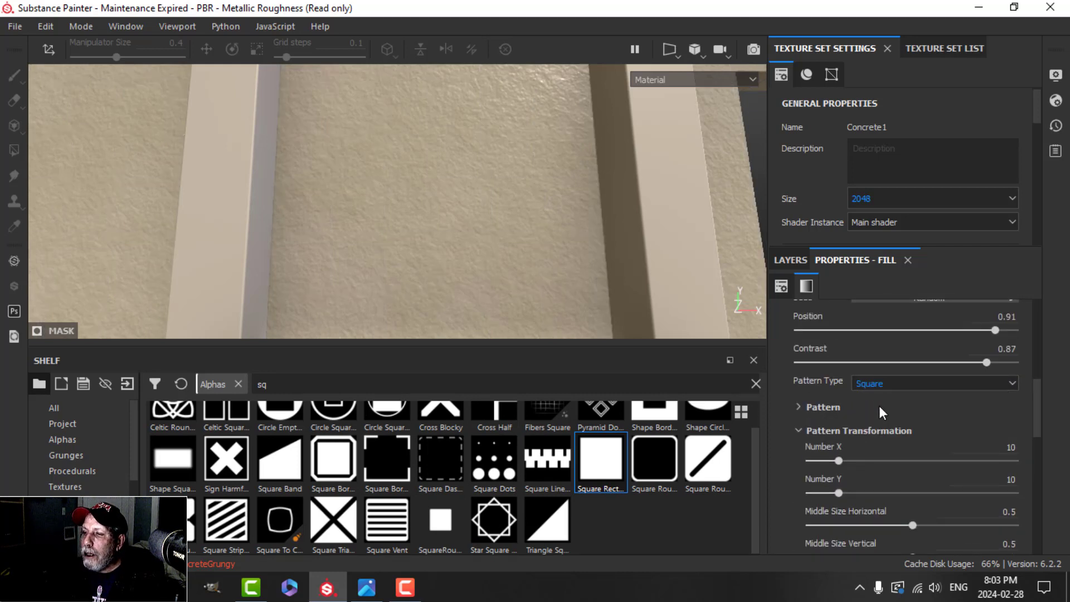
- Set the Tile Generator's pattern scale to 0.99 and check the grout lines on the wall
{"action": "scroll", "coordinate": [978, 373], "scroll_direction": "up", "scroll_amount": 1}
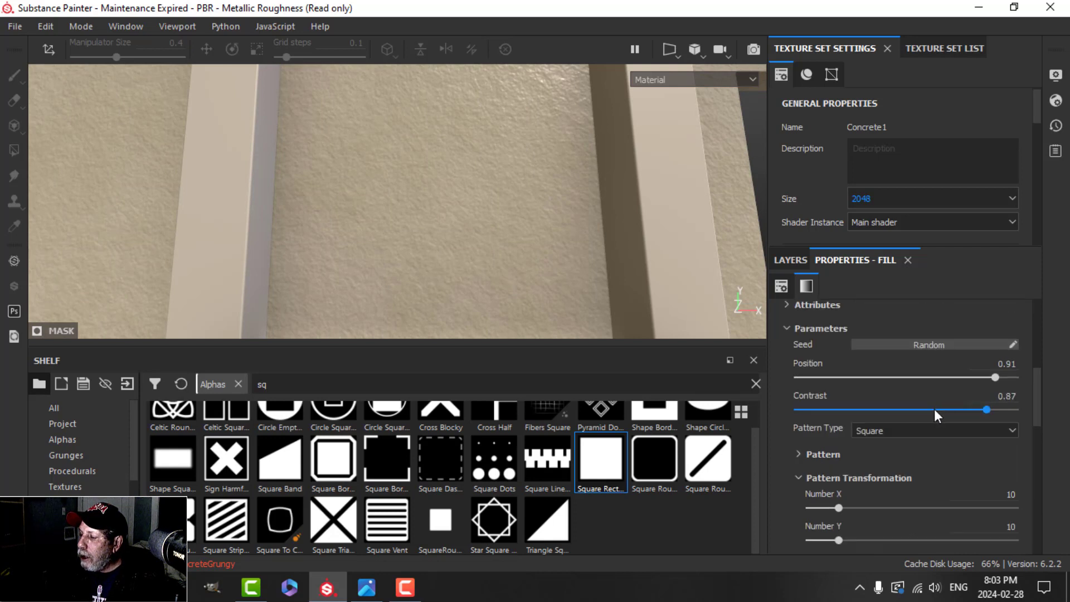
{"action": "scroll", "coordinate": [934, 409], "scroll_direction": "down", "scroll_amount": 4}
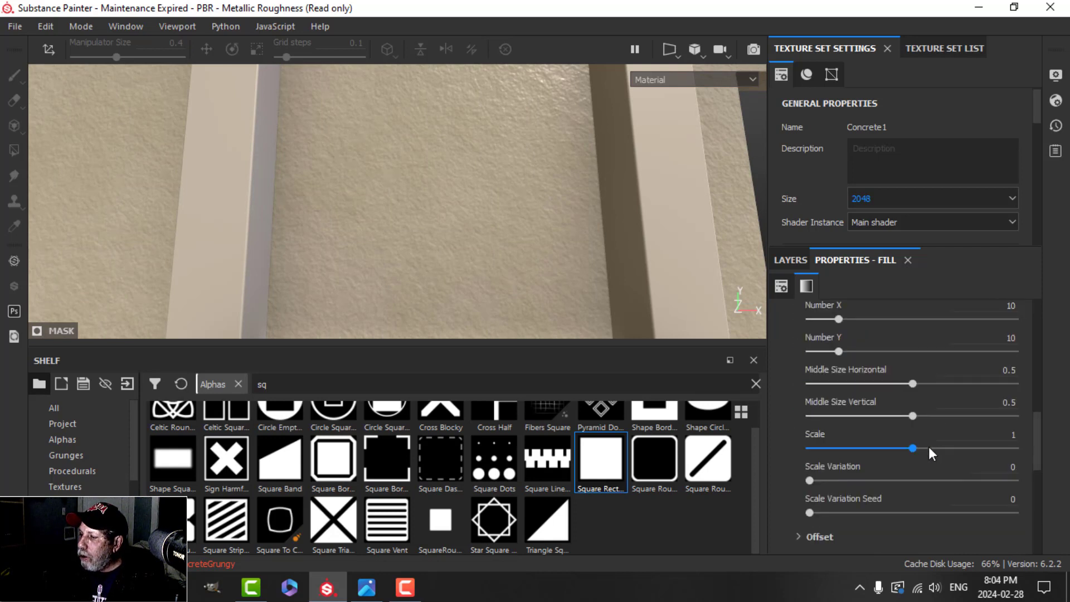
{"action": "left_click", "coordinate": [1008, 436]}
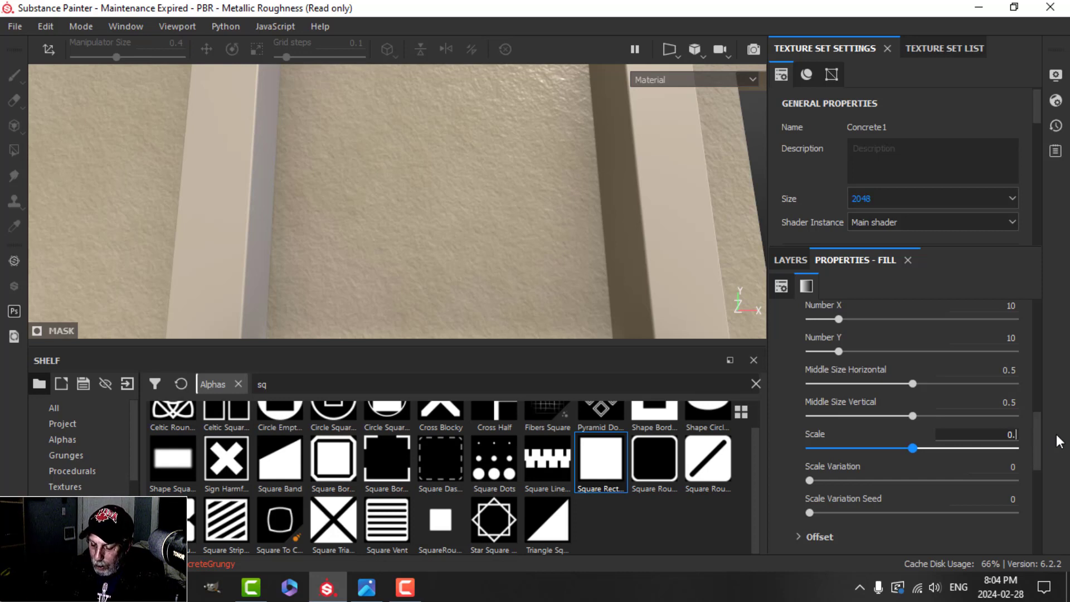
{"action": "type", "text": "0.99"}
{"action": "key", "text": "Return"}
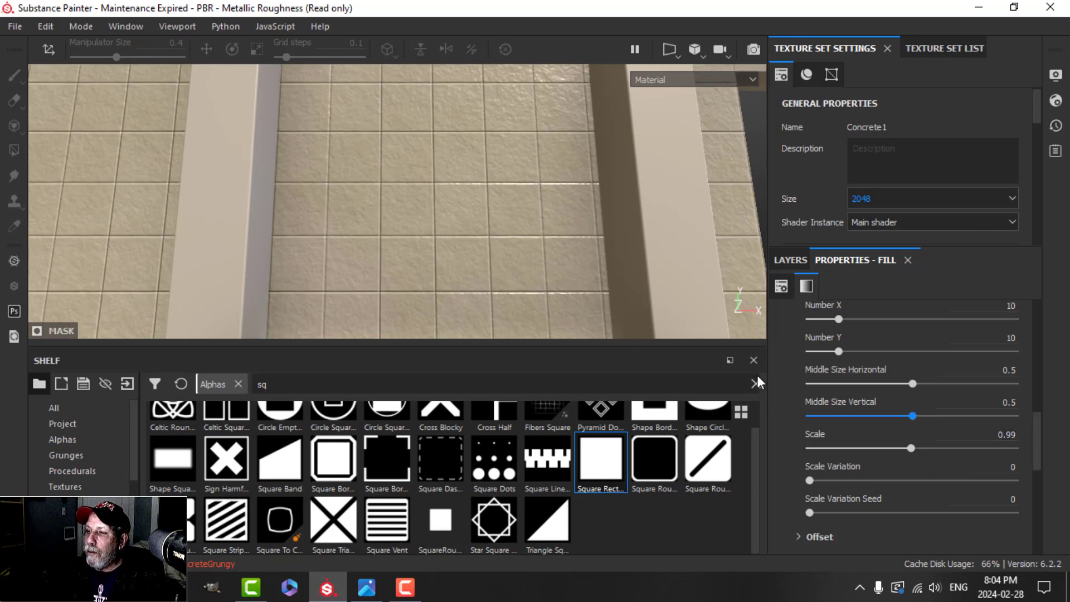
{"action": "scroll", "coordinate": [502, 252], "scroll_direction": "up", "scroll_amount": 1}
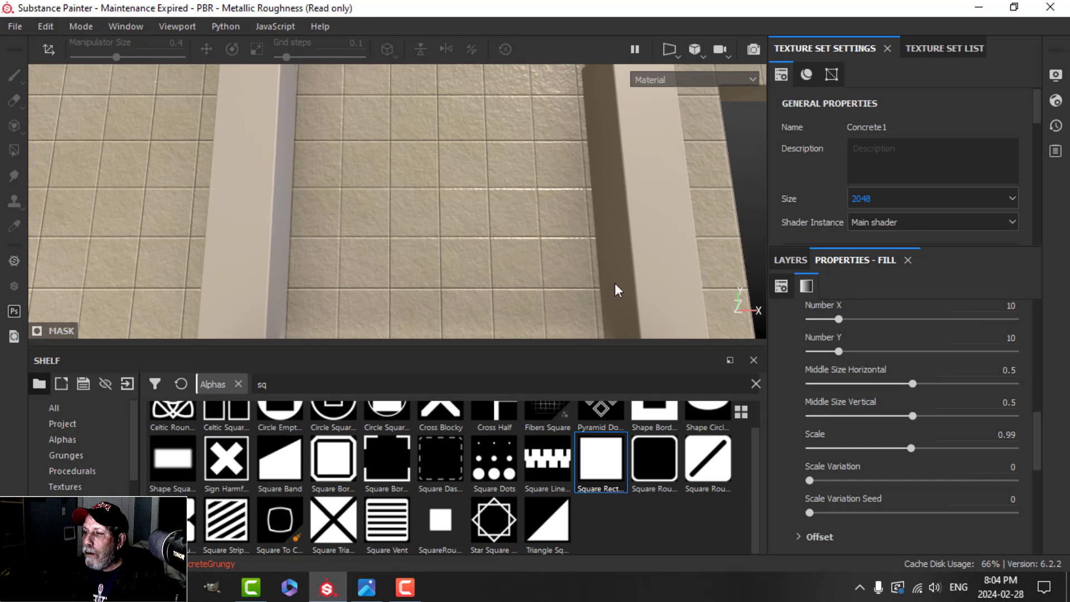
- Set the Tile Generator's pattern scale to 0.98 and check the grout lines from another angle
{"action": "left_click", "coordinate": [973, 435]}
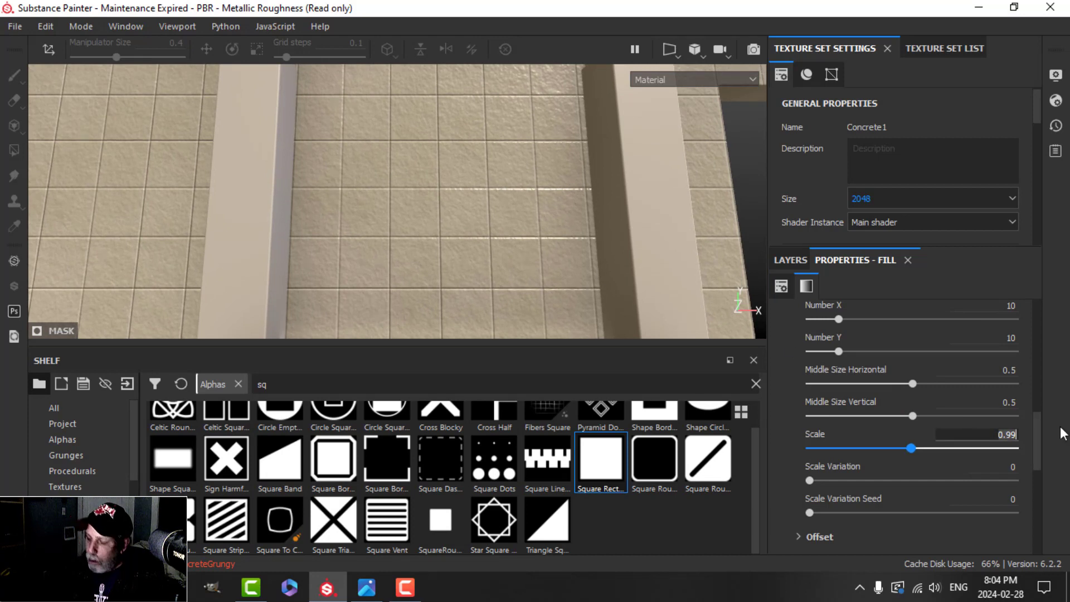
{"action": "key", "text": "Return"}
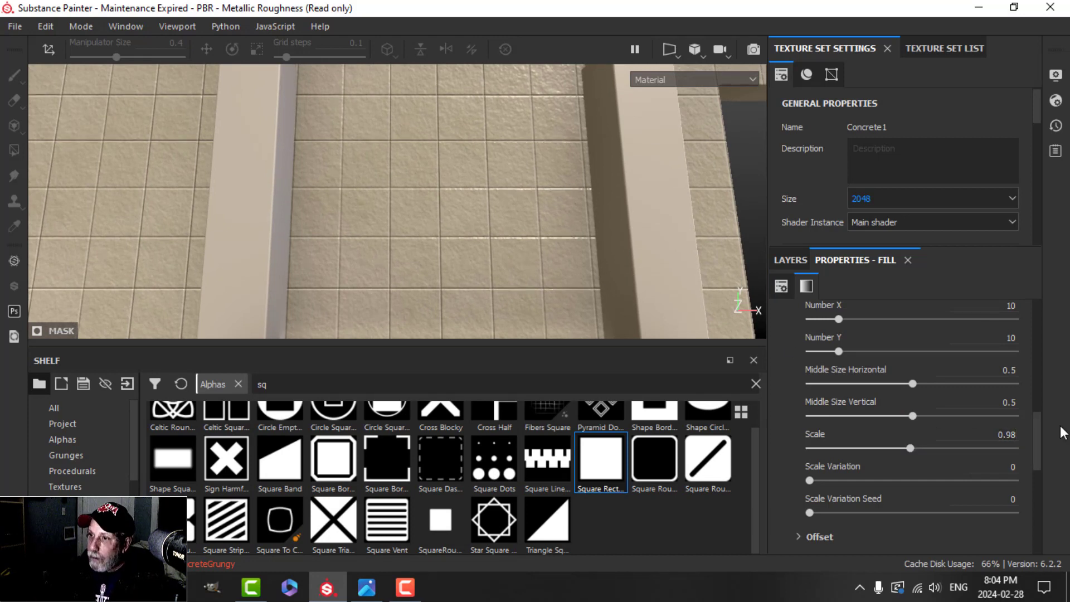
{"action": "scroll", "coordinate": [533, 247], "scroll_direction": "up", "scroll_amount": 2}
{"action": "left_click_drag", "start_coordinate": [533, 247], "coordinate": [491, 241], "text": "alt"}
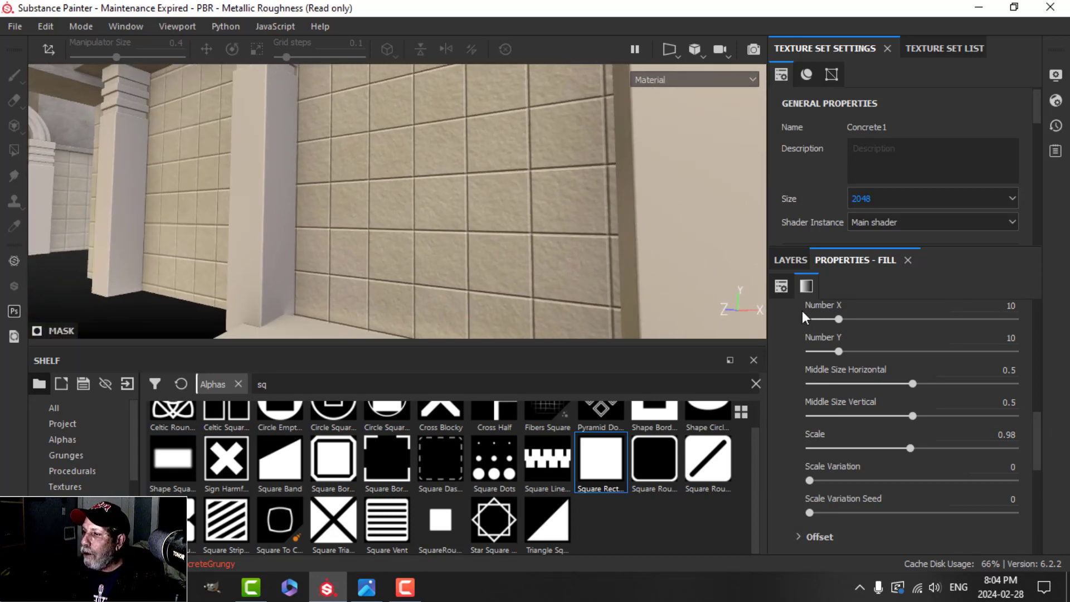
- Add a Bevel filter above the Tile Generator in Fill layer 1's mask
{"action": "left_click", "coordinate": [789, 259]}
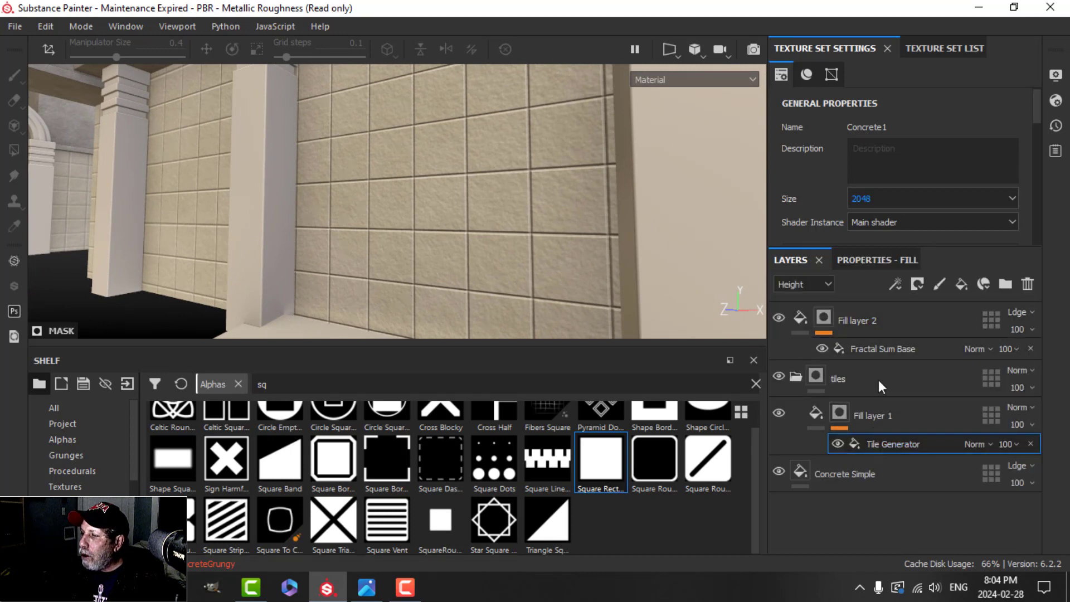
{"action": "left_click", "coordinate": [898, 285]}
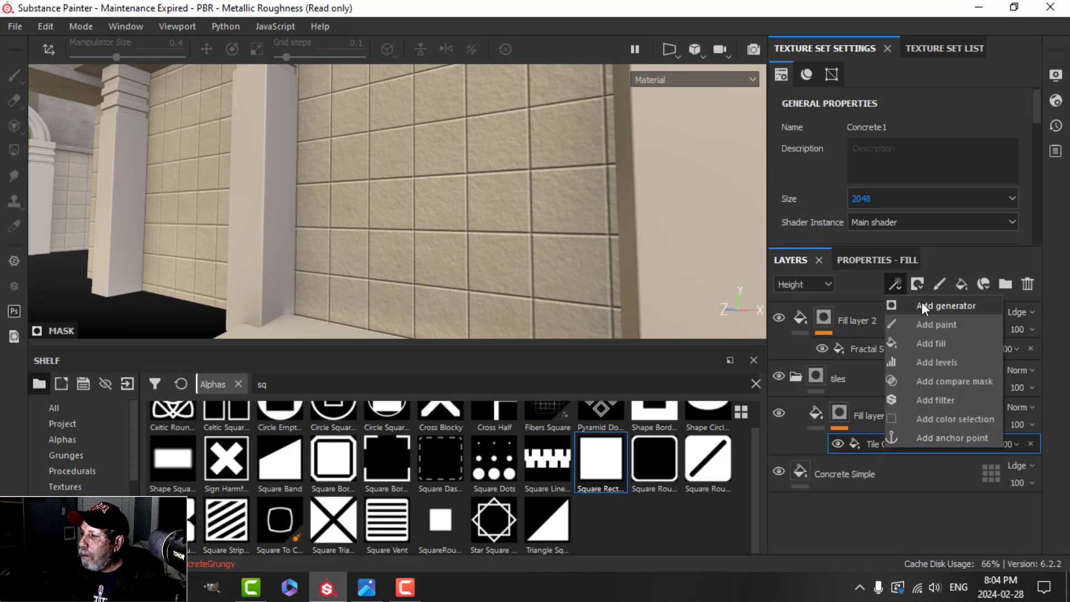
{"action": "left_click", "coordinate": [947, 400]}
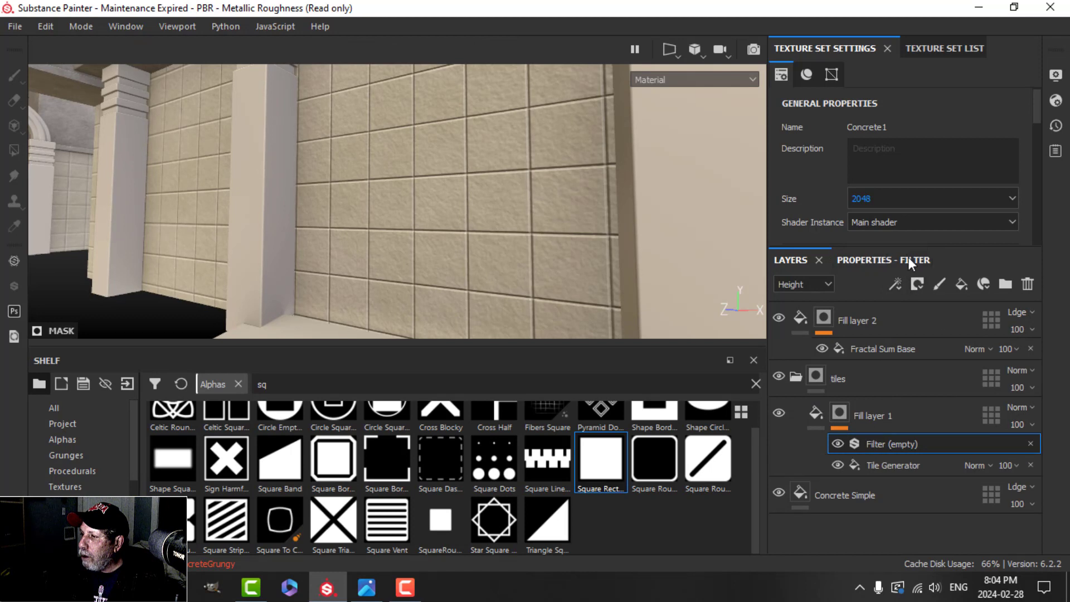
{"action": "left_click", "coordinate": [908, 257]}
{"action": "left_click", "coordinate": [922, 322]}
{"action": "left_click", "coordinate": [950, 366]}
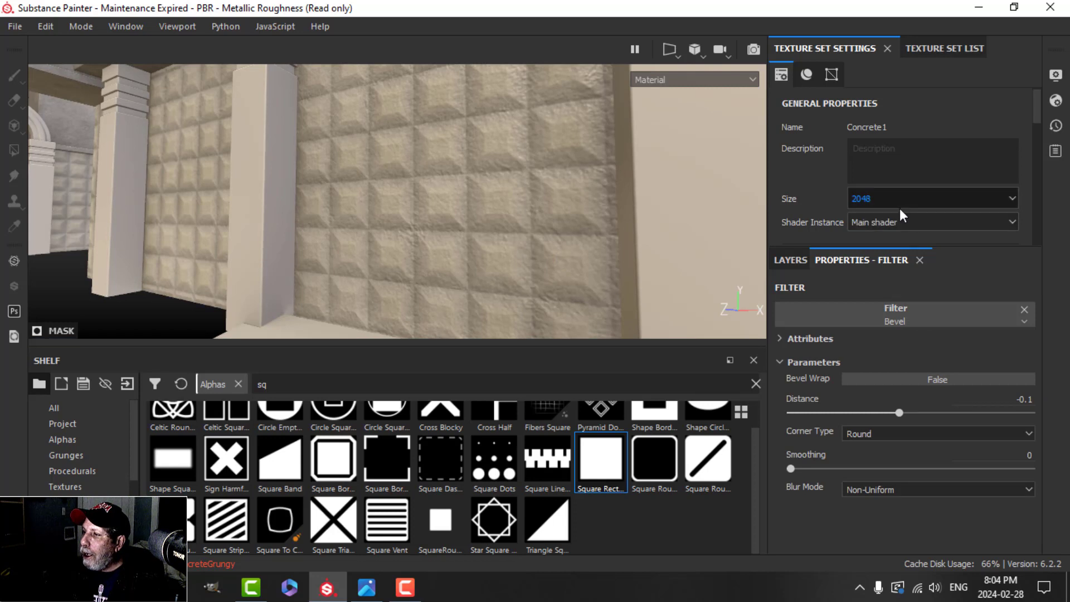
- Lower the Concrete1 texture set's size to 1024 and set the Bevel filter's distance to -0.0263
{"action": "left_click", "coordinate": [883, 198]}
{"action": "left_click", "coordinate": [863, 247]}
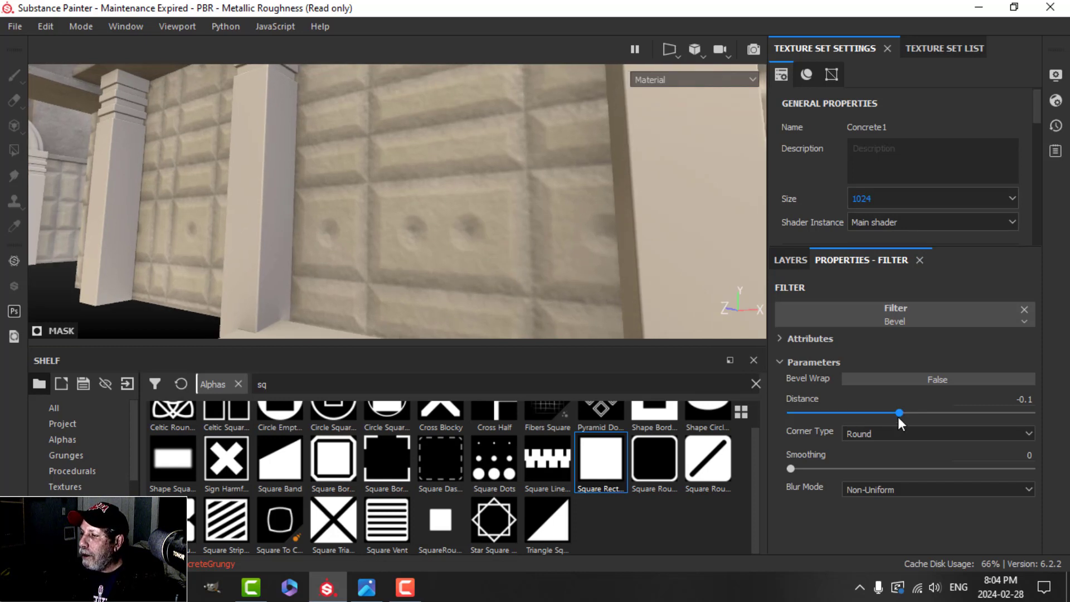
{"action": "left_click_drag", "start_coordinate": [898, 414], "coordinate": [907, 417]}
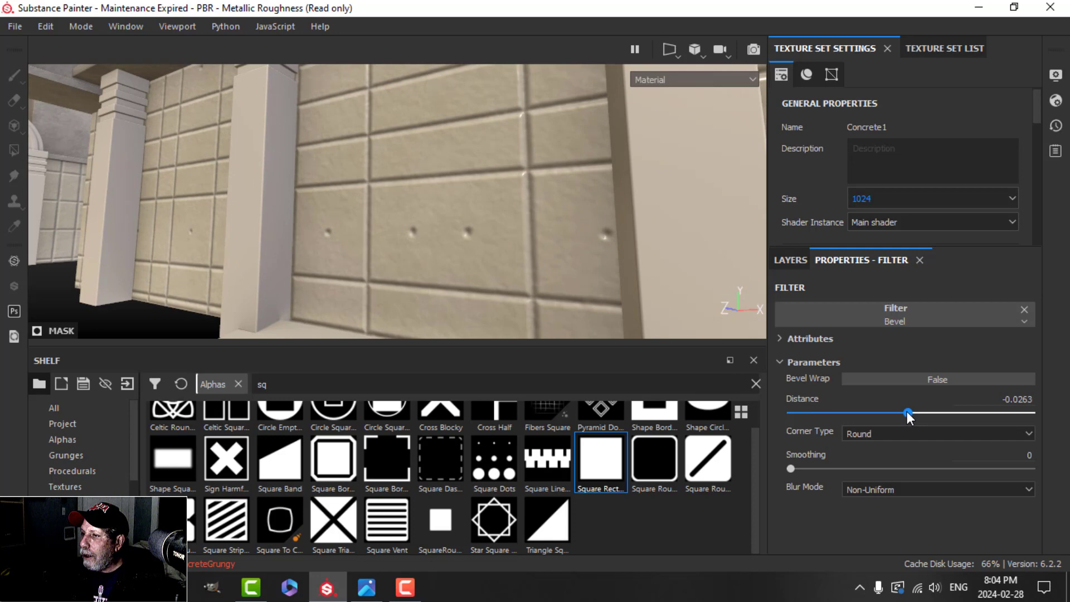
- Set the Concrete1 texture set's size back to 2048
{"action": "left_click_drag", "start_coordinate": [561, 189], "coordinate": [543, 193], "text": "alt"}
{"action": "left_click", "coordinate": [909, 200]}
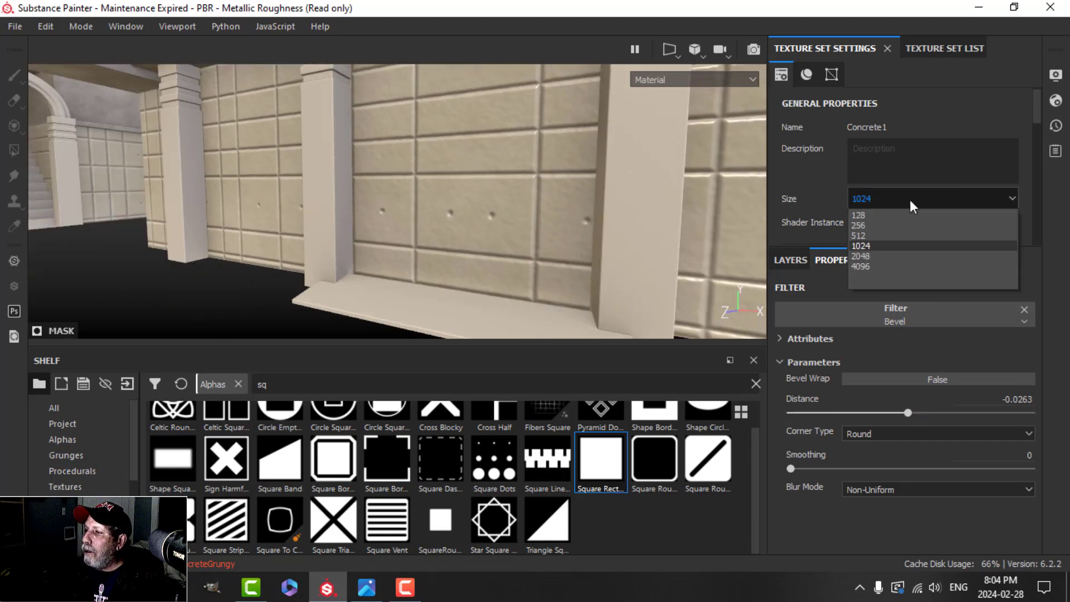
{"action": "left_click", "coordinate": [874, 253]}
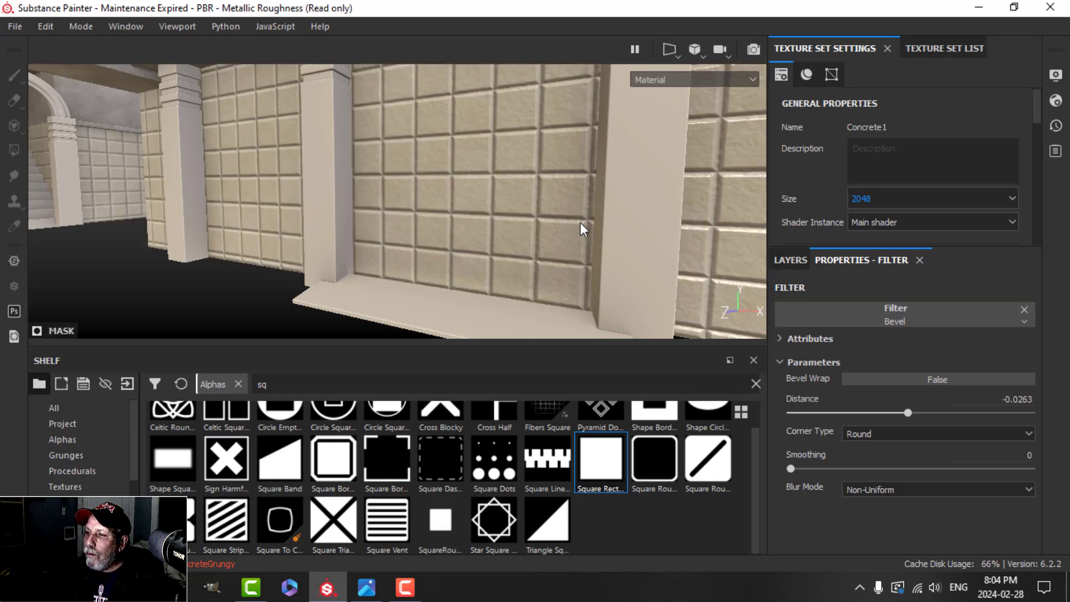
- Inspect the bevelled tile edges up close and set the Bevel filter's distance to 0.0327
{"action": "scroll", "coordinate": [528, 219], "scroll_direction": "up", "scroll_amount": 1}
{"action": "left_click_drag", "start_coordinate": [527, 220], "coordinate": [657, 243], "text": "alt"}
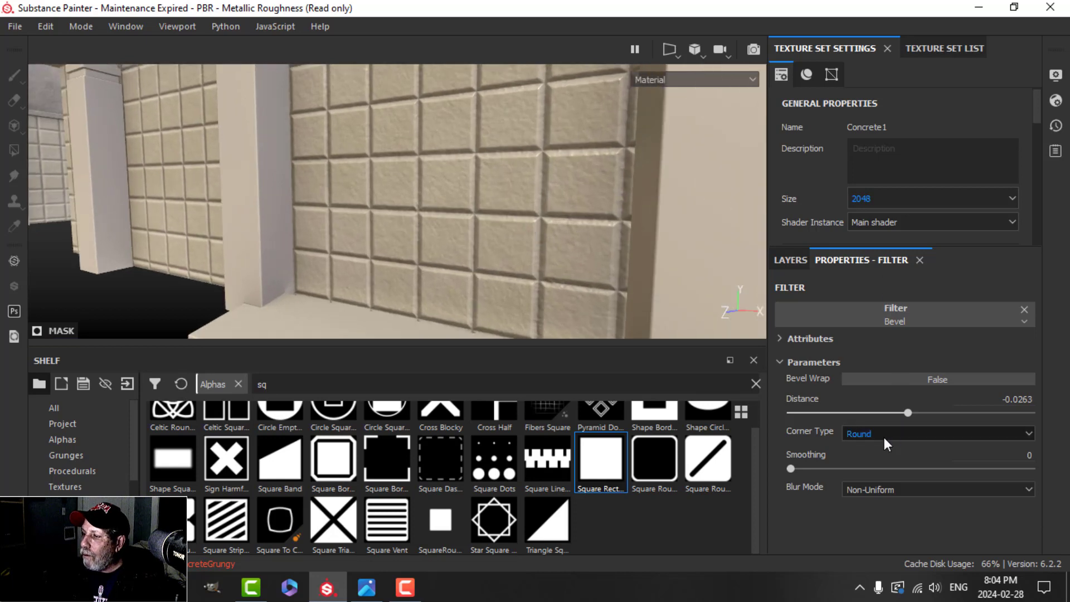
{"action": "left_click_drag", "start_coordinate": [912, 413], "coordinate": [914, 412]}
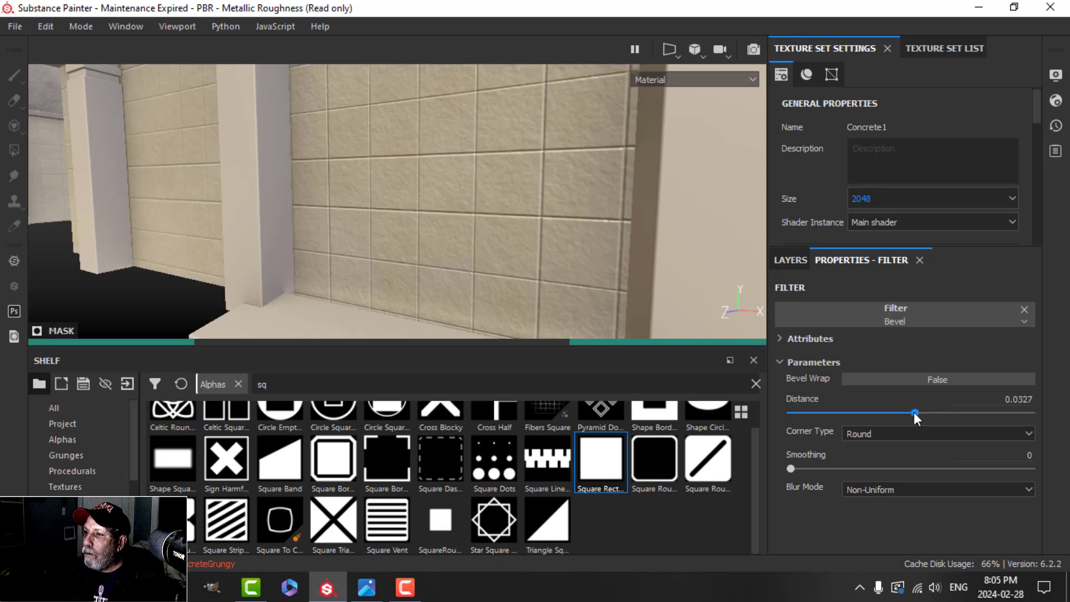
- Set the Bevel filter's distance to 0.015 and its smoothing to 0.28
{"action": "left_click", "coordinate": [991, 397]}
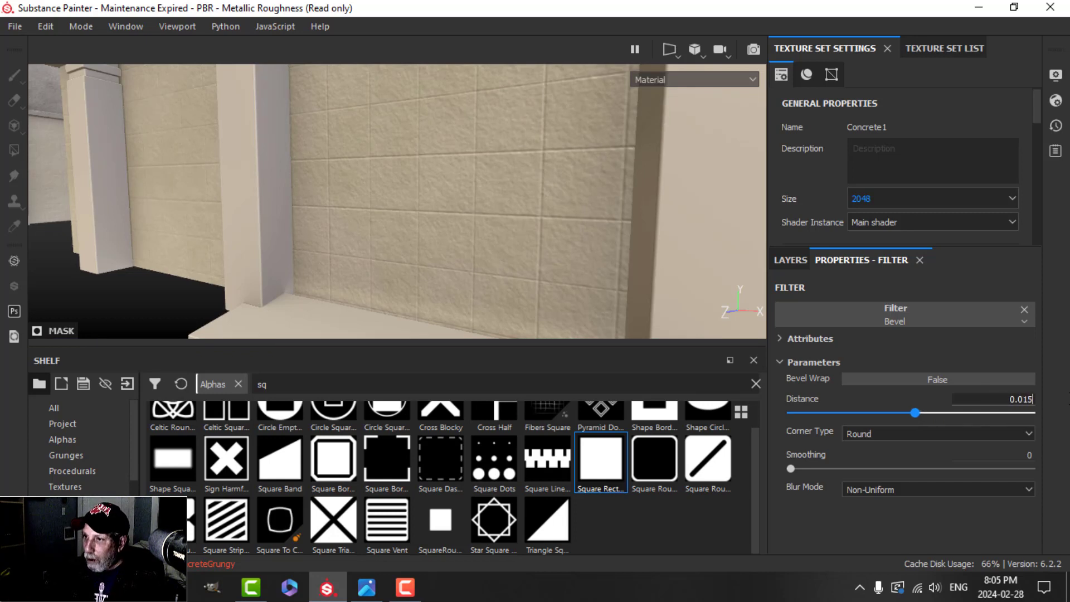
{"action": "key", "text": "Return"}
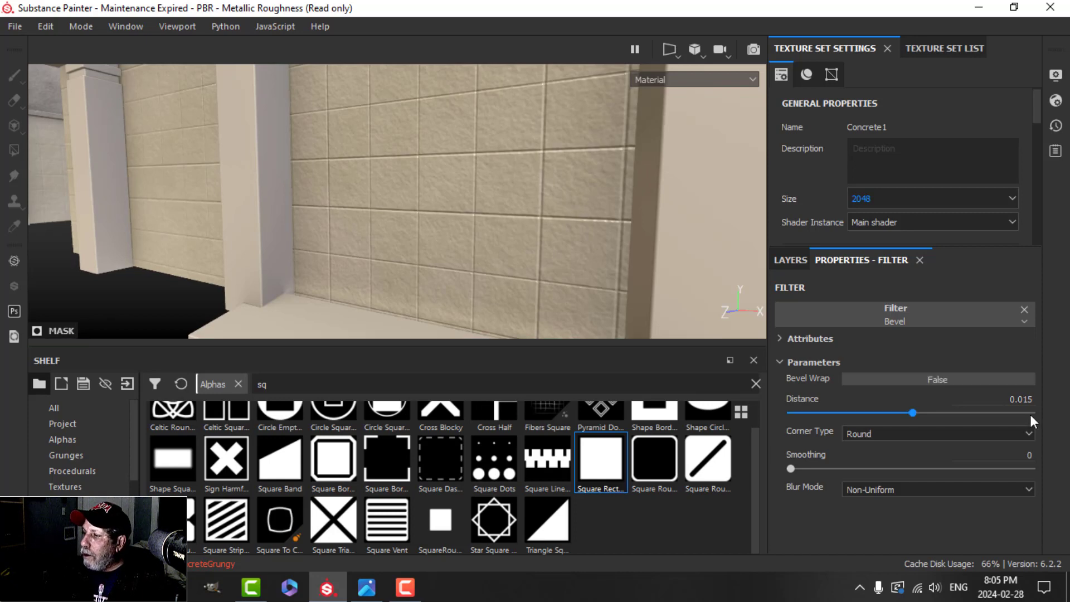
{"action": "left_click", "coordinate": [1010, 399]}
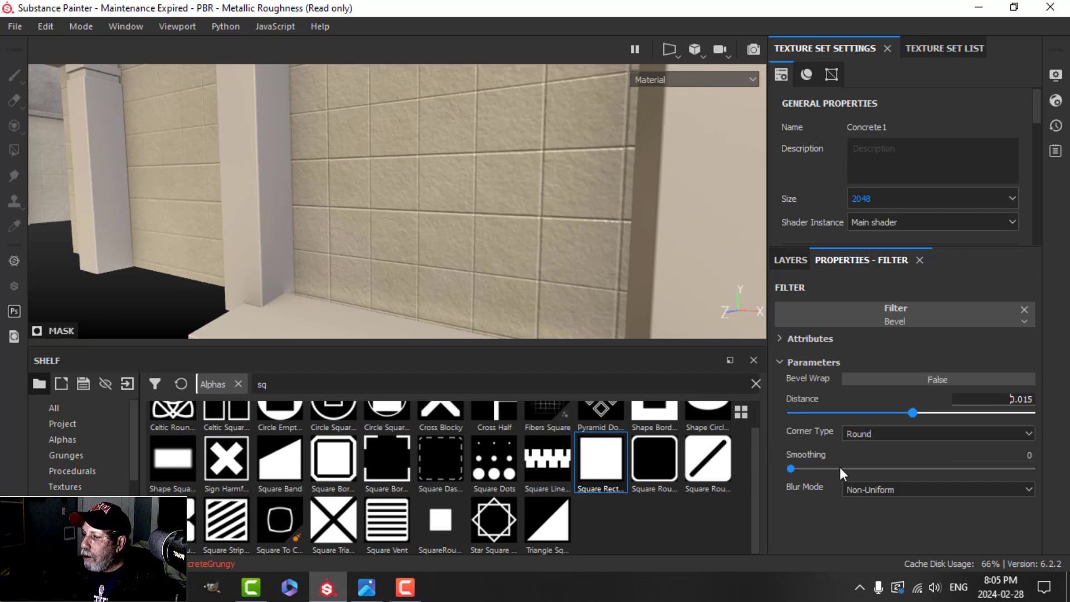
{"action": "left_click_drag", "start_coordinate": [798, 469], "coordinate": [805, 469]}
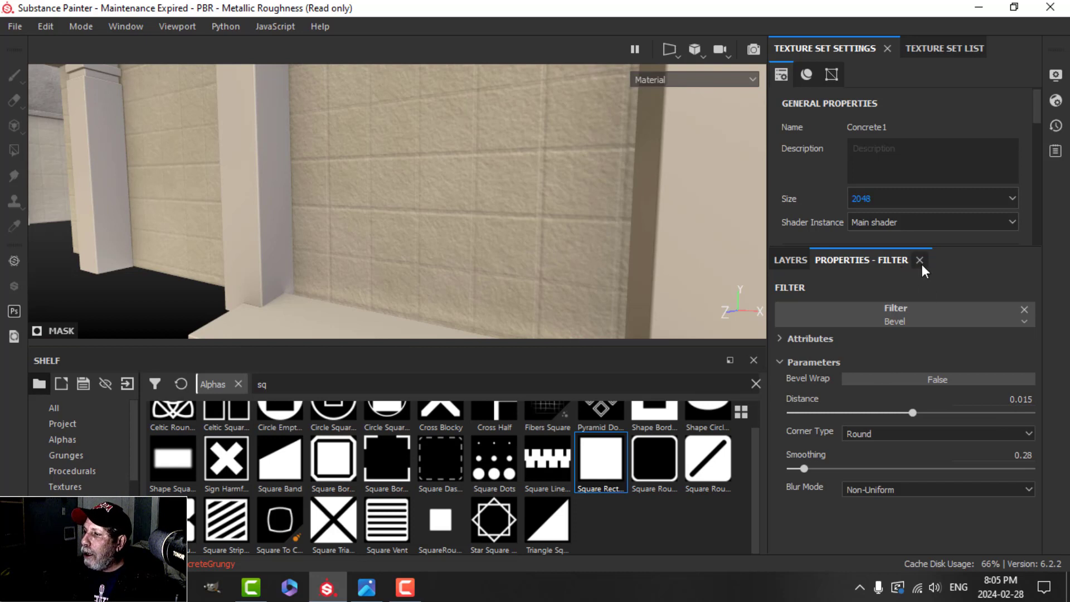
- Remove the Bevel filter from Fill layer 1's mask, leaving only the Tile Generator
{"action": "left_click", "coordinate": [1023, 309]}
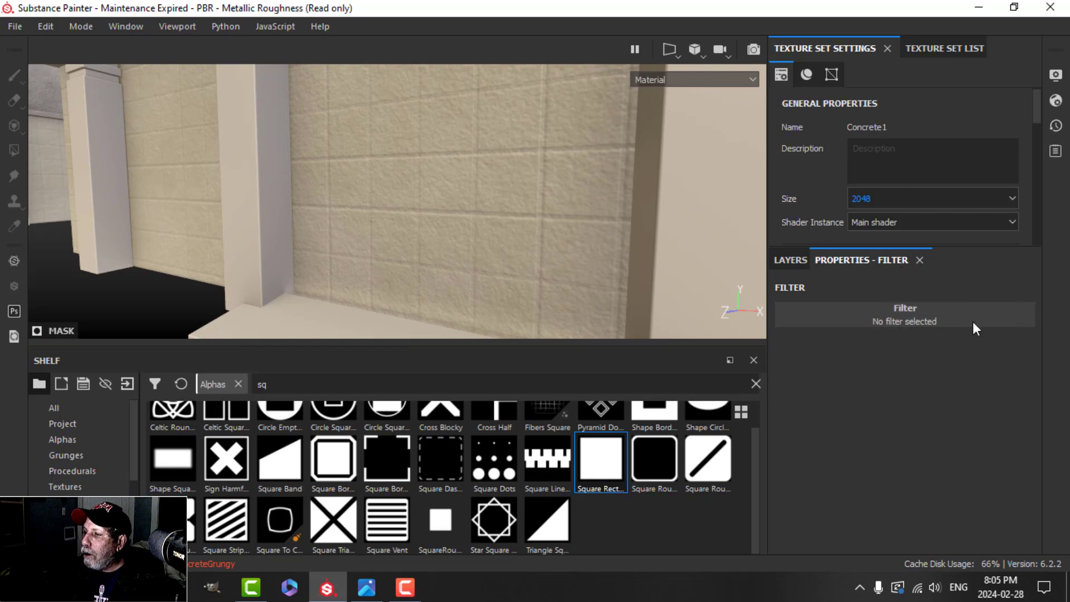
{"action": "left_click", "coordinate": [803, 267]}
{"action": "left_click", "coordinate": [1031, 440]}
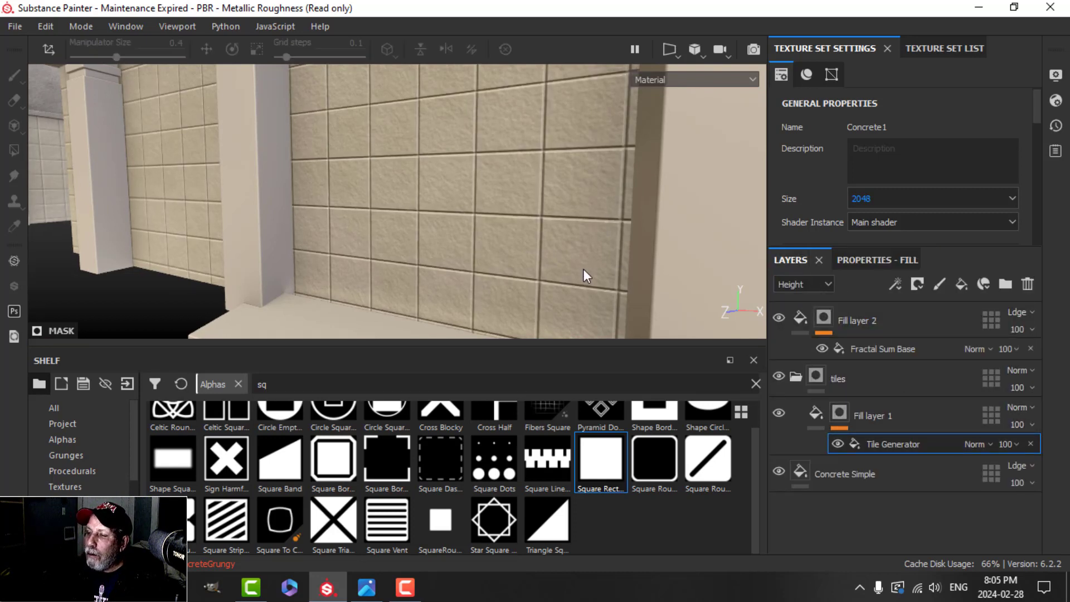
- Add a Blur Slope filter above the Tile Generator in Fill layer 1's mask
{"action": "left_click_drag", "start_coordinate": [577, 272], "coordinate": [518, 263], "text": "alt"}
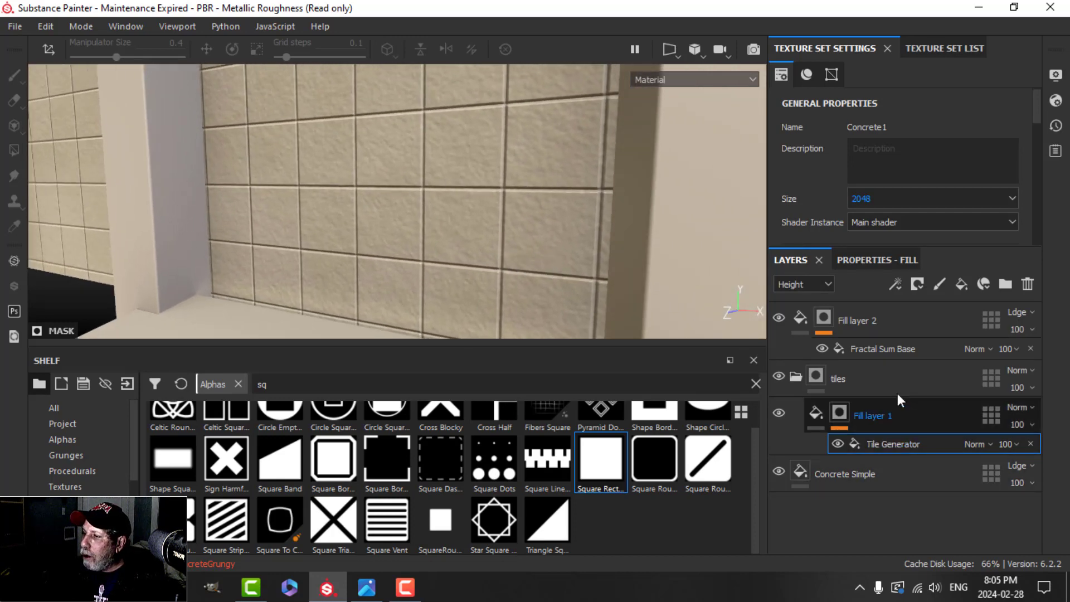
{"action": "left_click", "coordinate": [895, 282]}
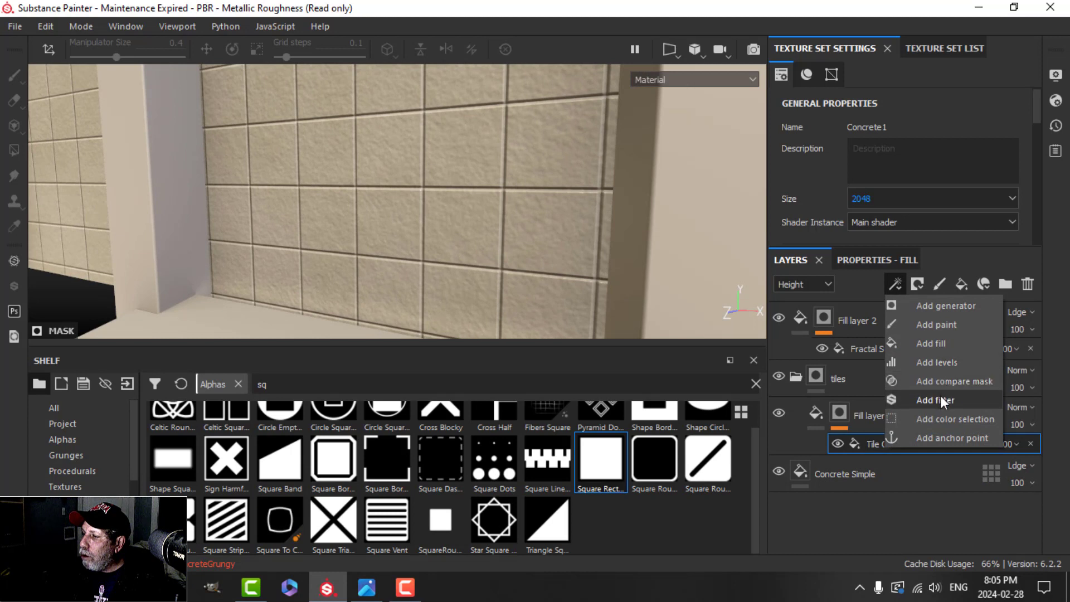
{"action": "left_click", "coordinate": [941, 397]}
{"action": "left_click", "coordinate": [903, 262]}
{"action": "left_click", "coordinate": [904, 308]}
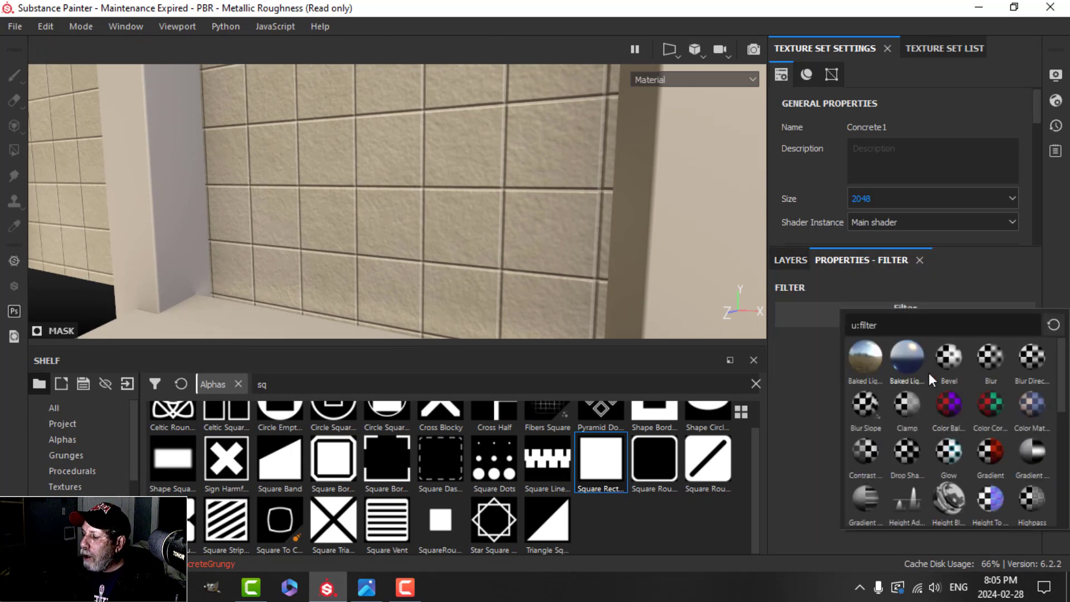
{"action": "left_click", "coordinate": [864, 410]}
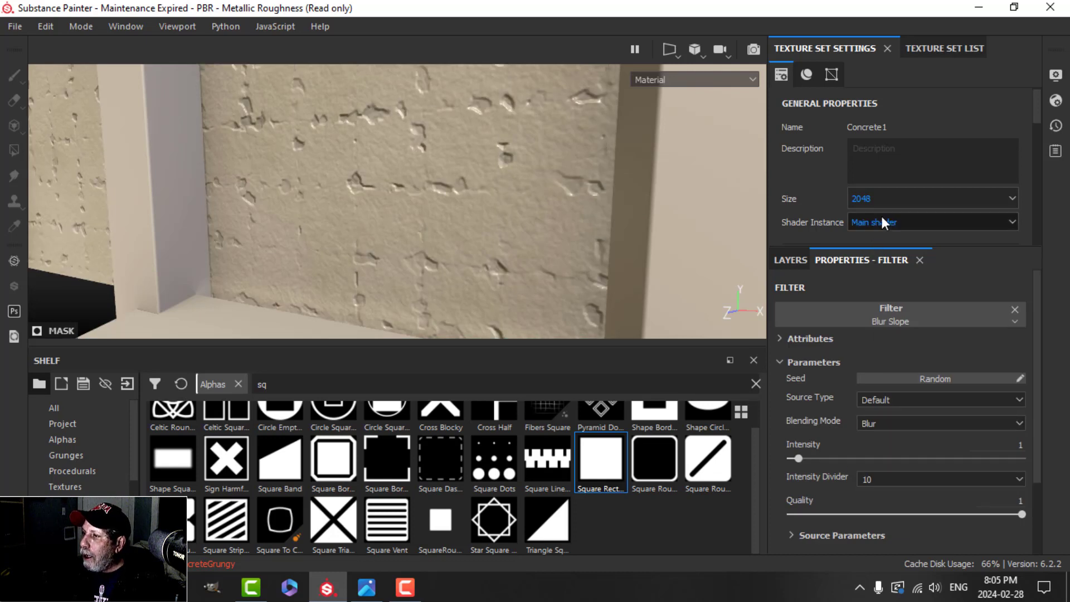
- Lower the Concrete1 texture set's size to 1024 and set the Blur Slope filter's intensity divider to 100
{"action": "left_click", "coordinate": [880, 199]}
{"action": "left_click", "coordinate": [871, 245]}
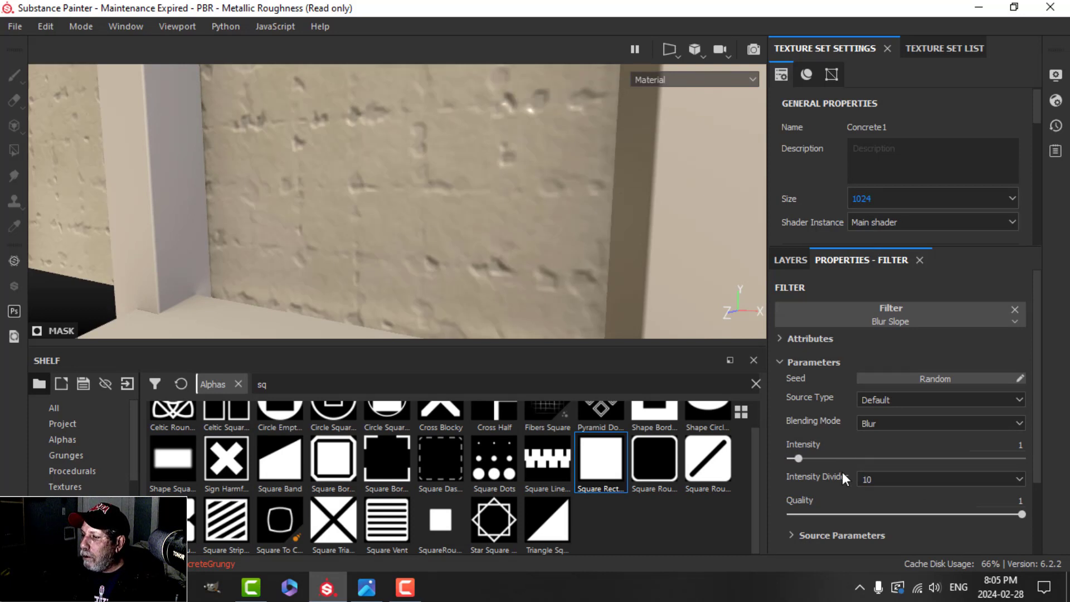
{"action": "left_click", "coordinate": [895, 480]}
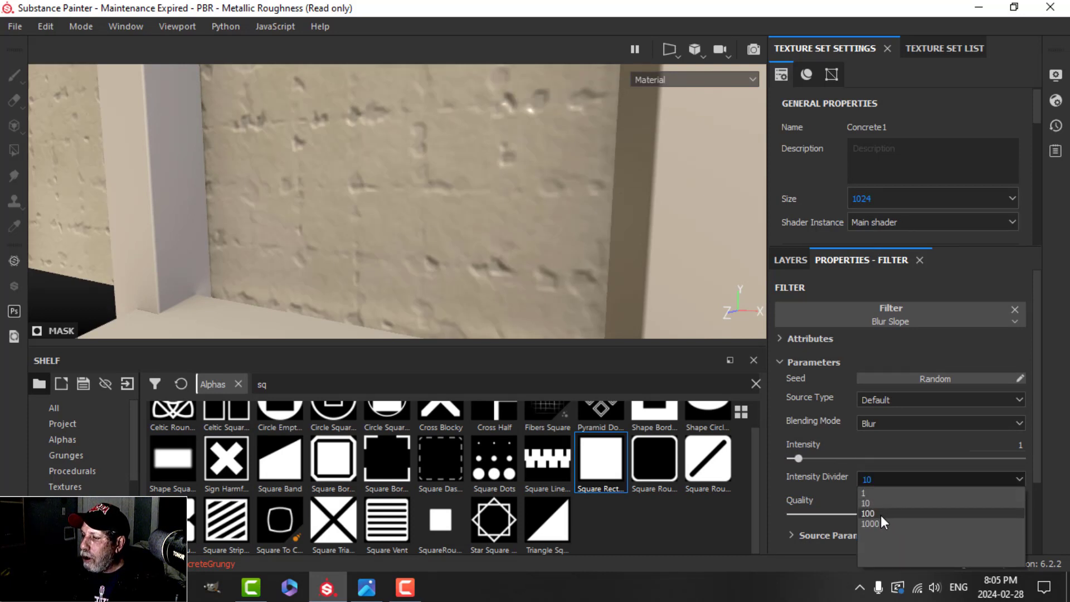
{"action": "left_click", "coordinate": [881, 513]}
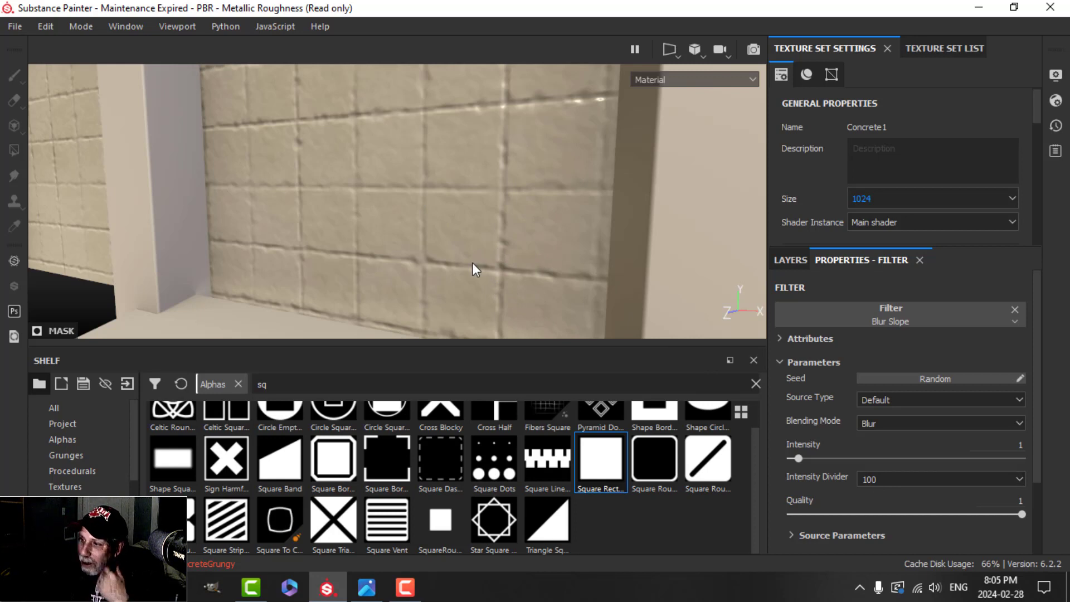
- Set the Blur Slope filter's intensity divider to 1000, quality to 0.51, intensity to 2.52 and blending mode to Min
{"action": "left_click", "coordinate": [888, 483]}
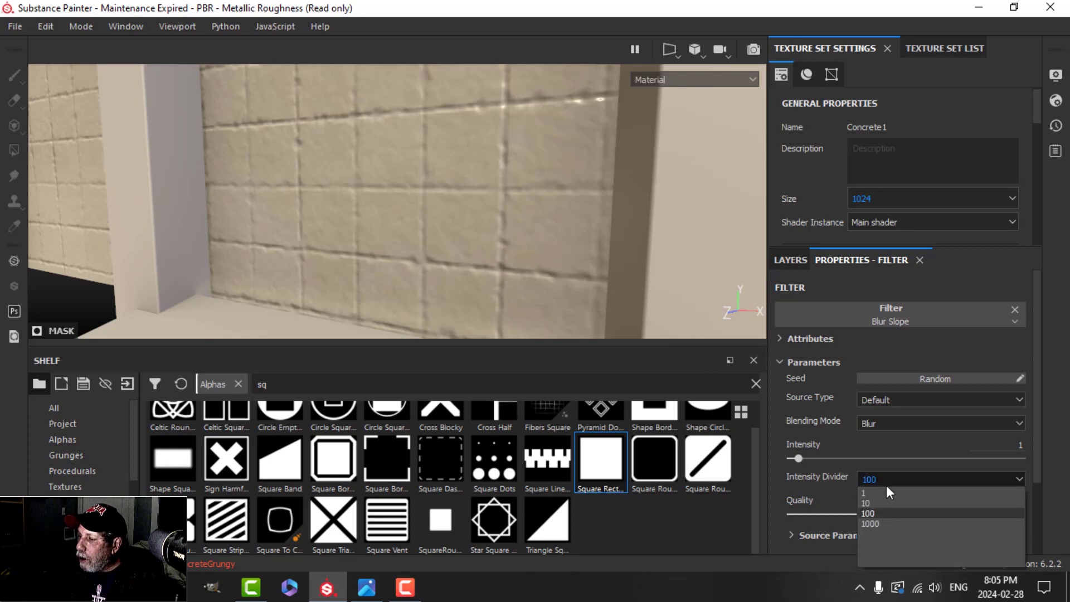
{"action": "left_click", "coordinate": [883, 524]}
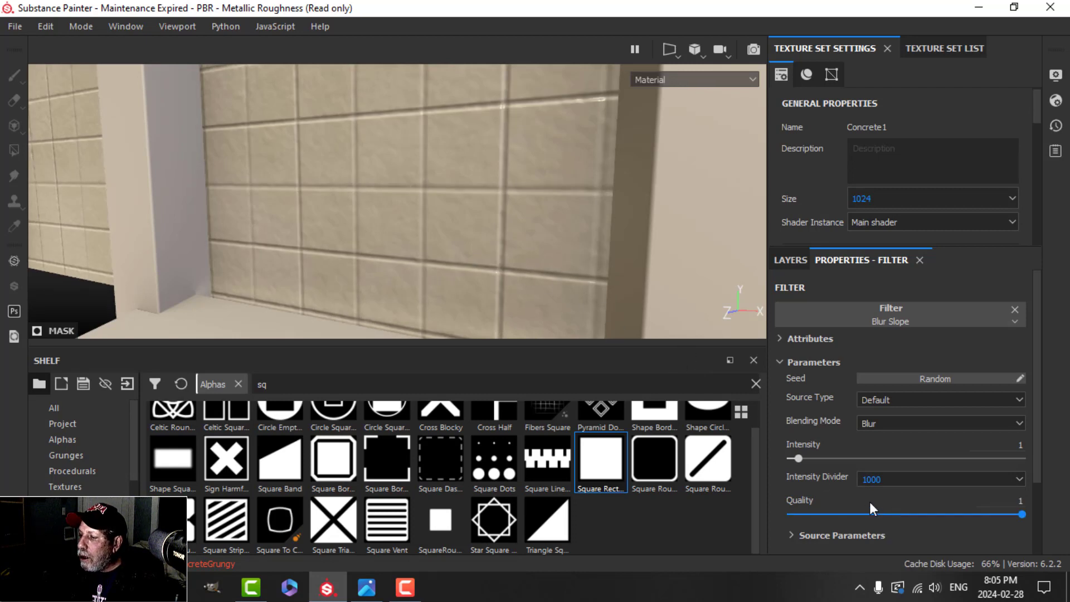
{"action": "left_click_drag", "start_coordinate": [1022, 514], "coordinate": [908, 513]}
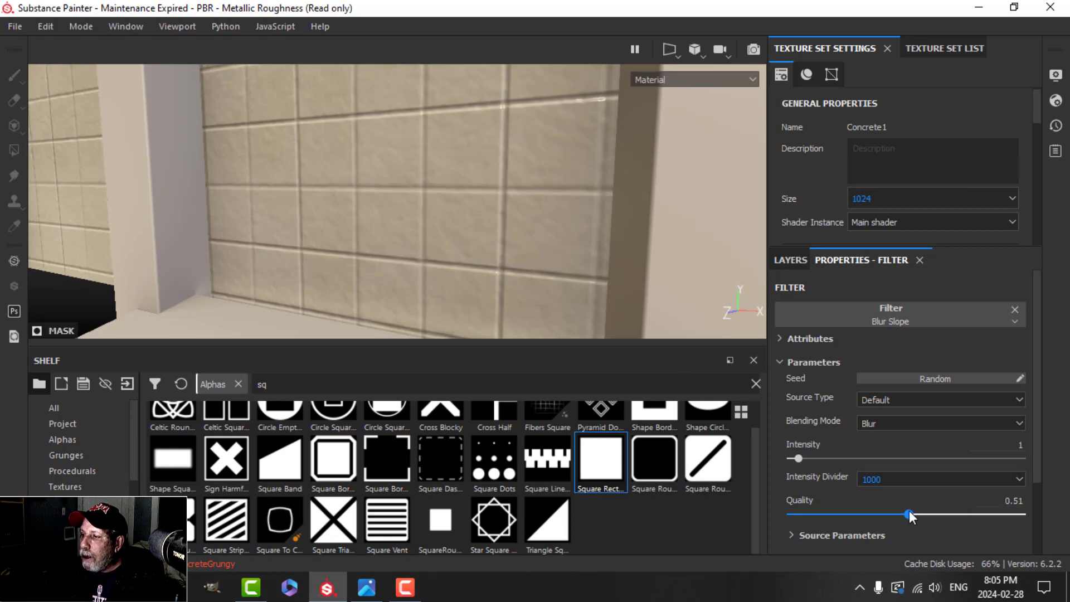
{"action": "left_click_drag", "start_coordinate": [803, 458], "coordinate": [808, 456]}
{"action": "left_click", "coordinate": [881, 427]}
{"action": "left_click", "coordinate": [873, 446]}
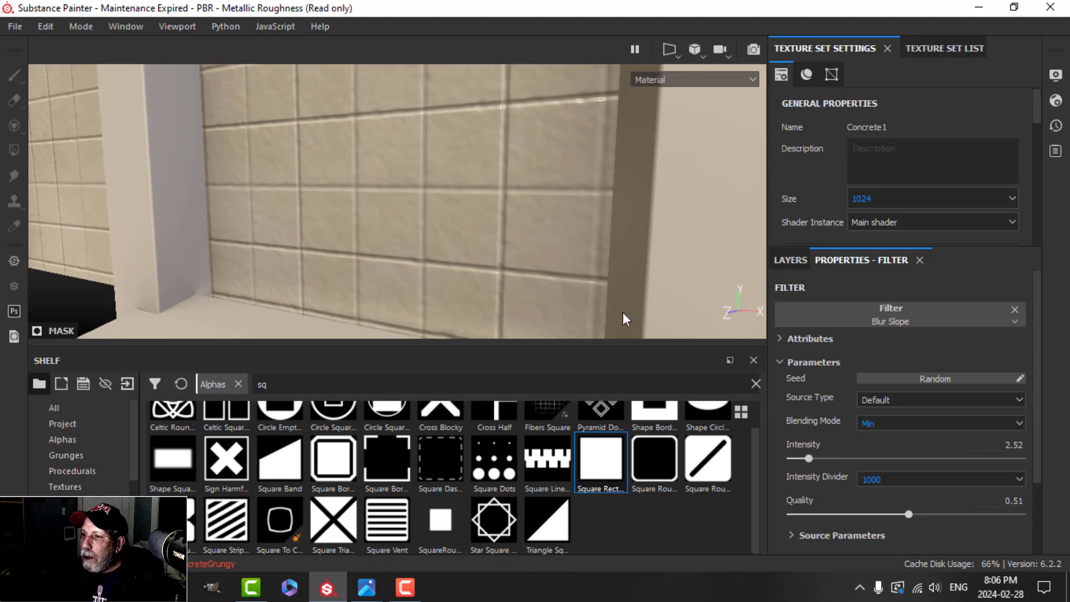
- Set the Blur Slope filter's intensity divider to 100, intensity to 1.64 and quality to 0.95, and check the walls from farther away
{"action": "scroll", "coordinate": [536, 227], "scroll_direction": "up", "scroll_amount": 1}
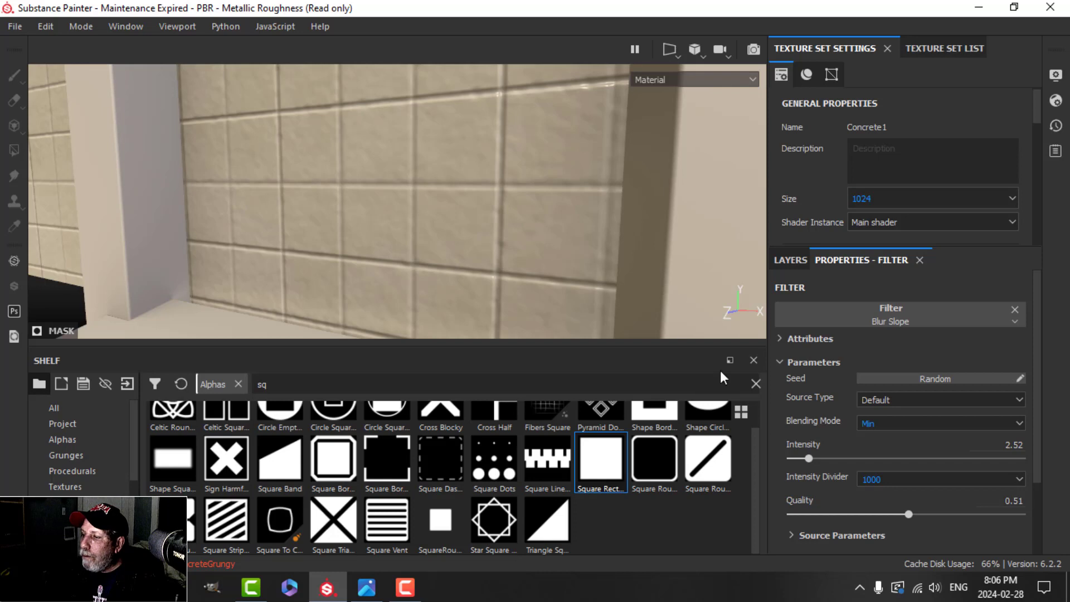
{"action": "left_click", "coordinate": [878, 478]}
{"action": "left_click", "coordinate": [878, 515]}
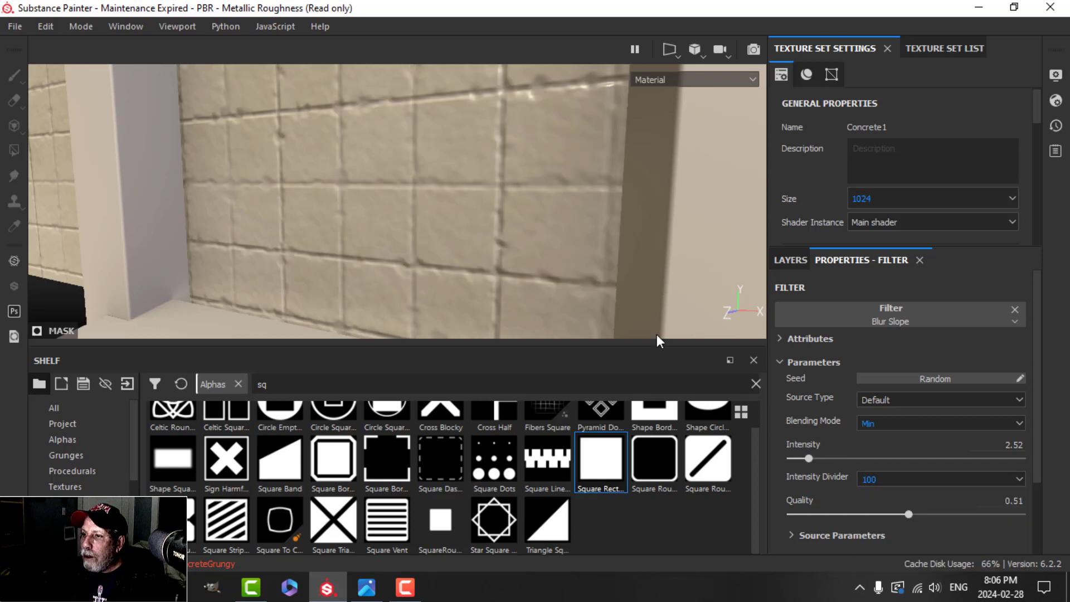
{"action": "left_click_drag", "start_coordinate": [809, 459], "coordinate": [803, 456]}
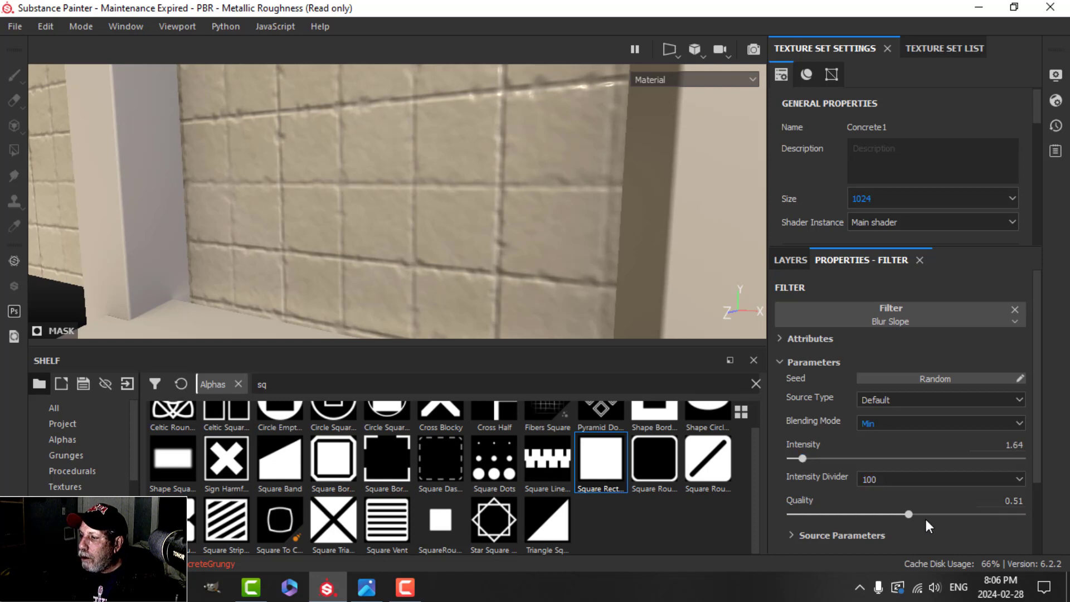
{"action": "left_click_drag", "start_coordinate": [909, 513], "coordinate": [1009, 514]}
{"action": "scroll", "coordinate": [570, 218], "scroll_direction": "down", "scroll_amount": 5}
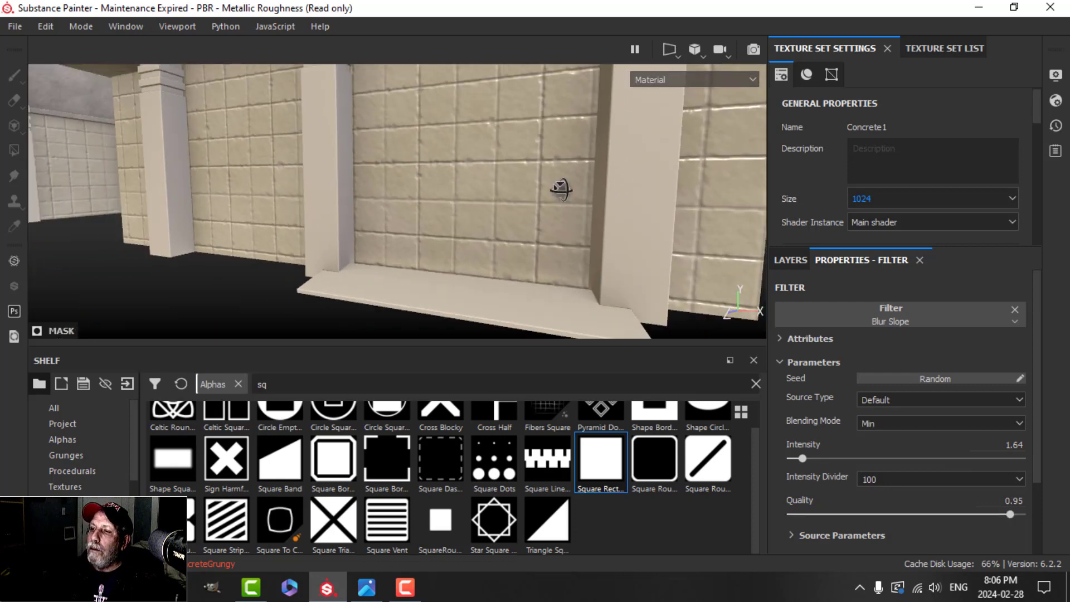
{"action": "left_click_drag", "start_coordinate": [562, 188], "coordinate": [521, 190], "text": "alt"}
{"action": "left_click_drag", "start_coordinate": [571, 245], "coordinate": [499, 243], "text": "alt"}
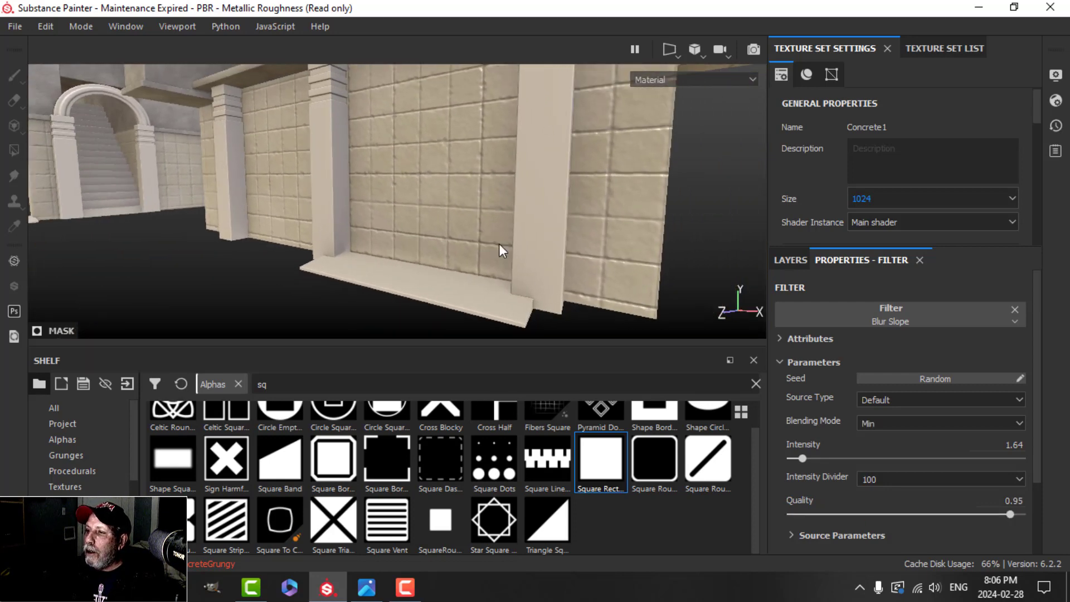
- Change the pattern type of the Tile Generator in Fill layer 1's mask to Image Input
{"action": "left_click", "coordinate": [786, 258]}
{"action": "left_click_drag", "start_coordinate": [659, 331], "coordinate": [628, 192], "text": "alt"}
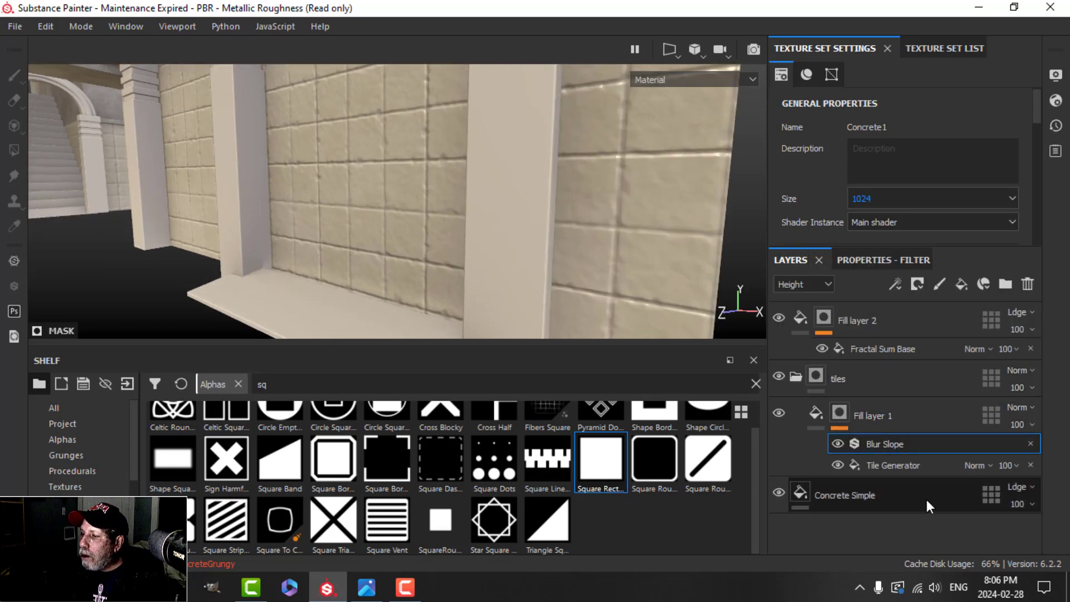
{"action": "left_click", "coordinate": [894, 463]}
{"action": "left_click", "coordinate": [888, 262]}
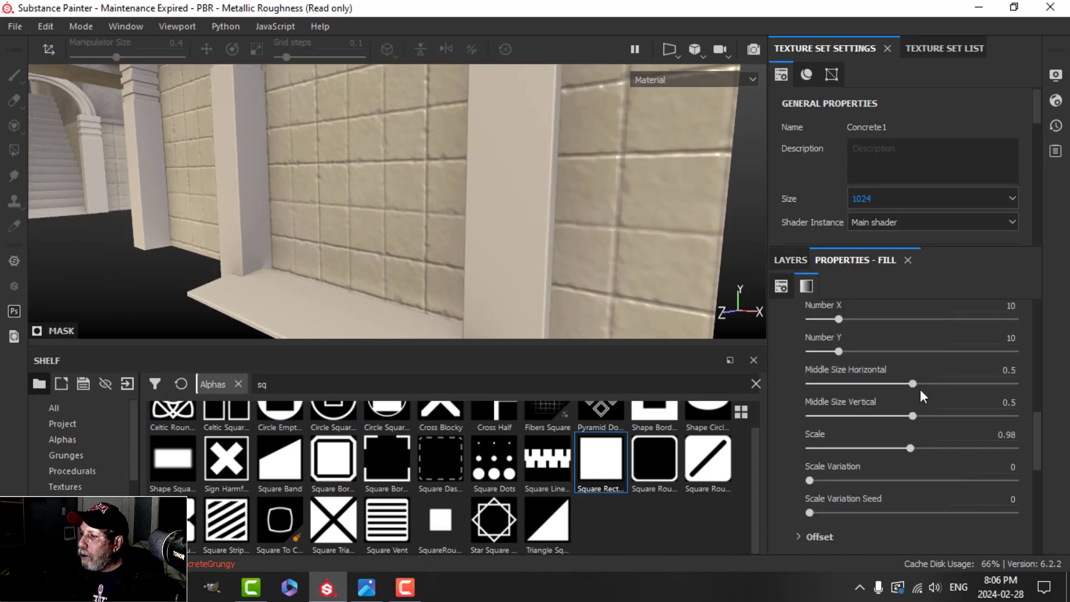
{"action": "scroll", "coordinate": [913, 406], "scroll_direction": "up", "scroll_amount": 5}
{"action": "left_click", "coordinate": [885, 478]}
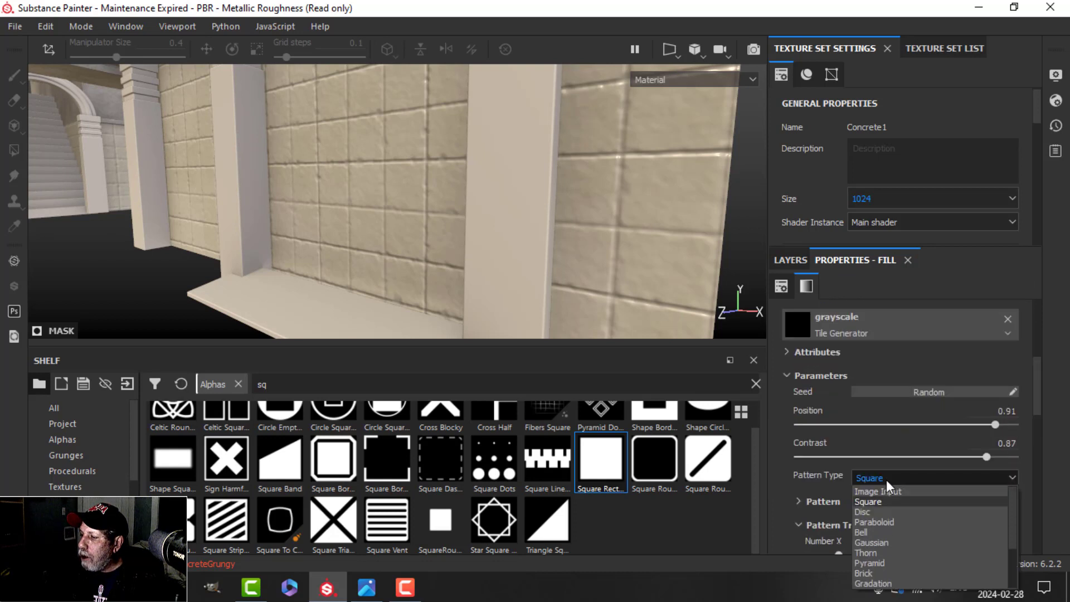
{"action": "left_click", "coordinate": [888, 493]}
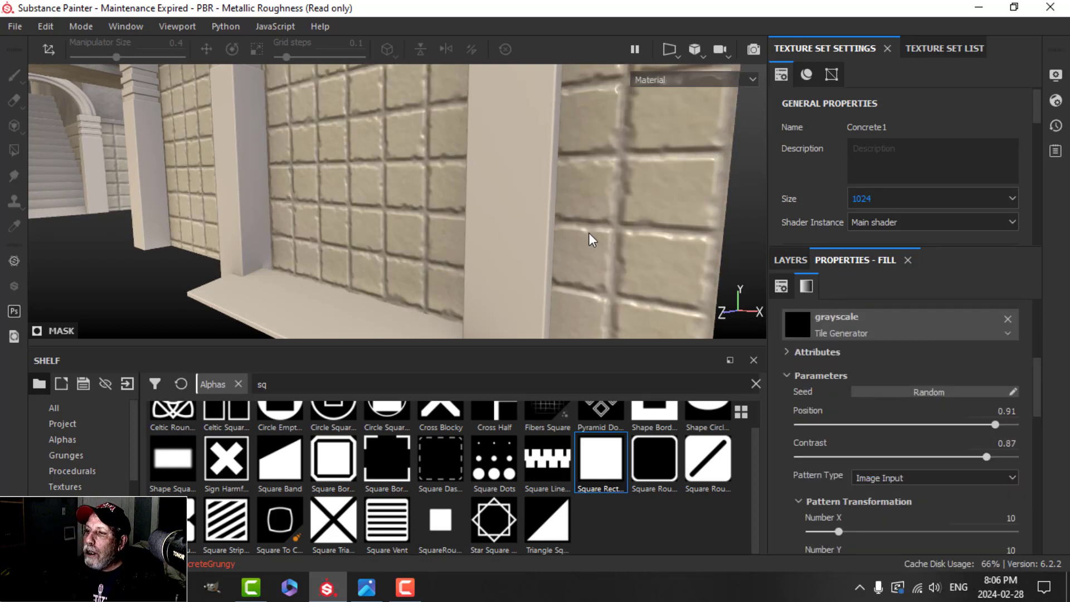
{"action": "left_click_drag", "start_coordinate": [616, 257], "coordinate": [623, 248], "text": "alt"}
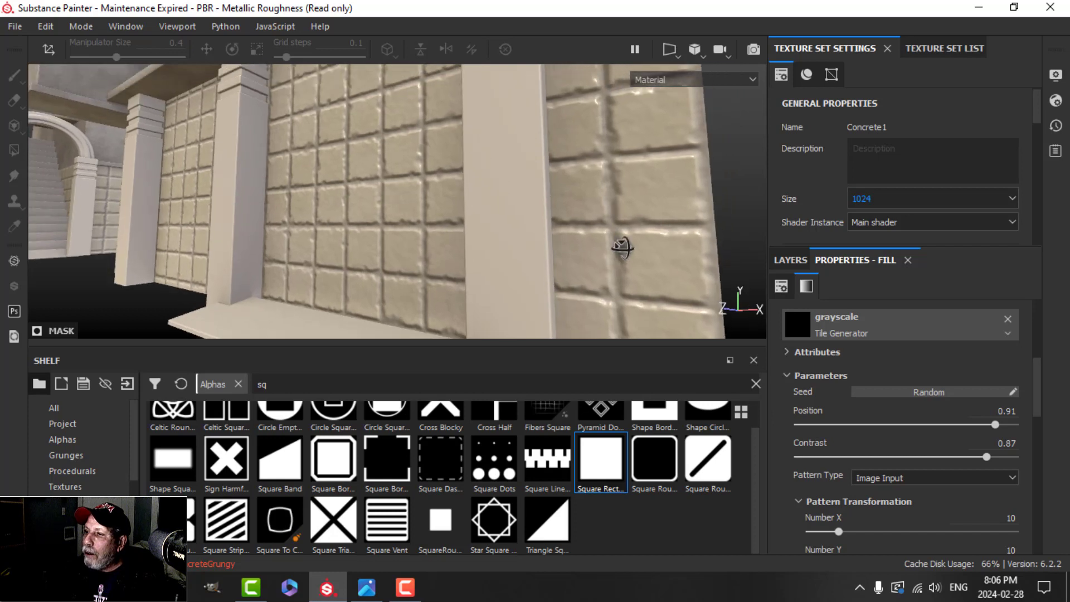
- Set the Tile Generator's pattern scale to 1.03
{"action": "scroll", "coordinate": [869, 487], "scroll_direction": "down", "scroll_amount": 6}
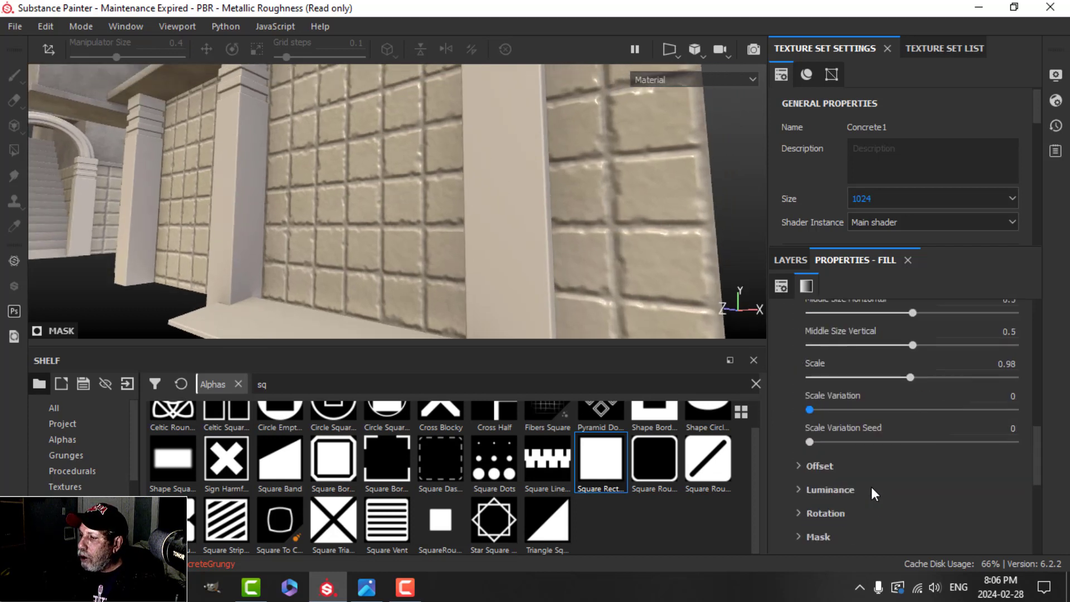
{"action": "left_click", "coordinate": [913, 377]}
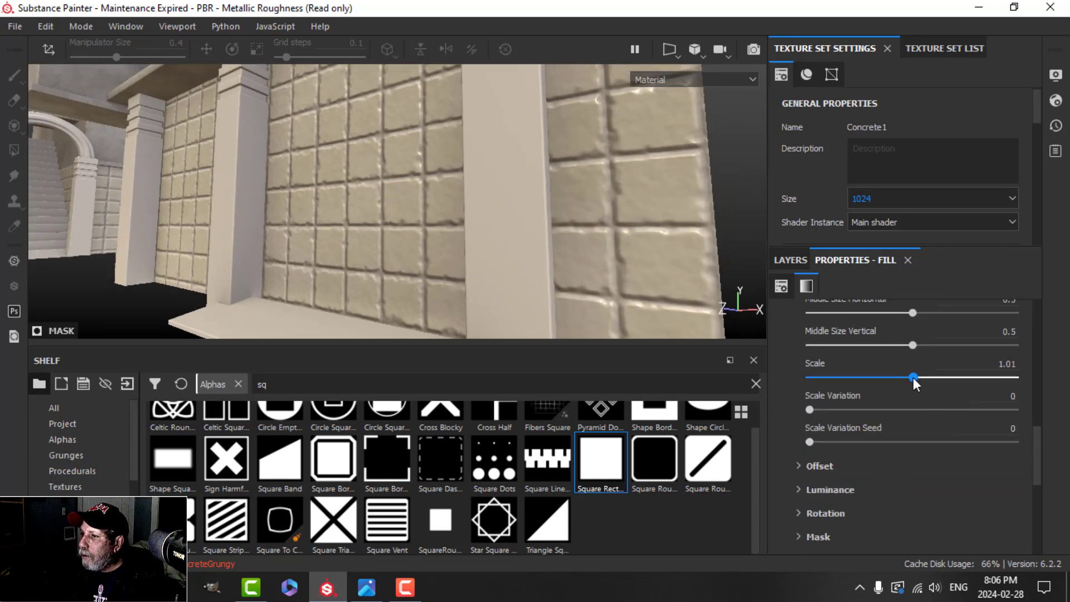
{"action": "left_click_drag", "start_coordinate": [913, 377], "coordinate": [914, 376]}
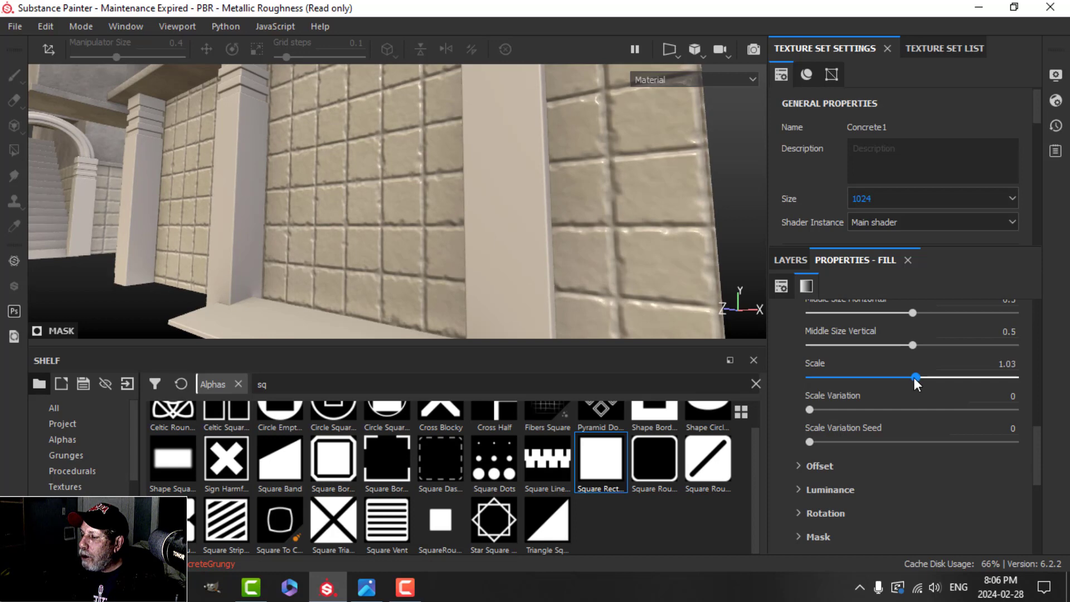
{"action": "mouse_move", "coordinate": [637, 258]}
{"action": "left_mouse_down", "text": "alt"}
{"action": "mouse_move", "coordinate": [625, 239]}
{"action": "mouse_move", "coordinate": [645, 229]}
{"action": "mouse_move", "coordinate": [646, 260]}
{"action": "left_mouse_up", "text": "alt"}
- Set the Blur Slope filter's intensity divider to 1000 and its intensity to 5.81, and check the tile edges on the walls
{"action": "left_click", "coordinate": [790, 259]}
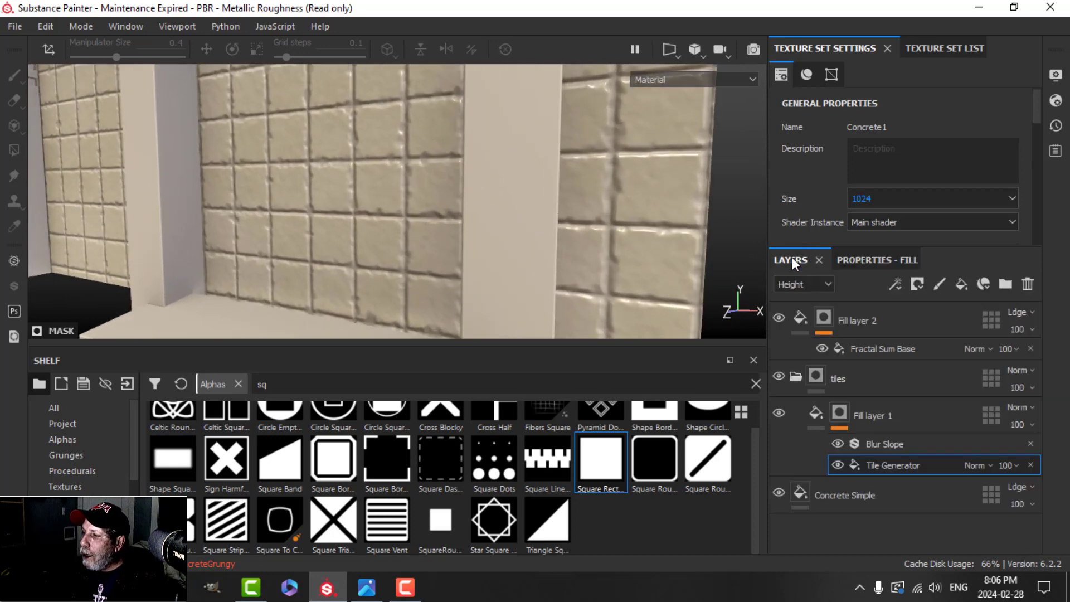
{"action": "left_click", "coordinate": [887, 444]}
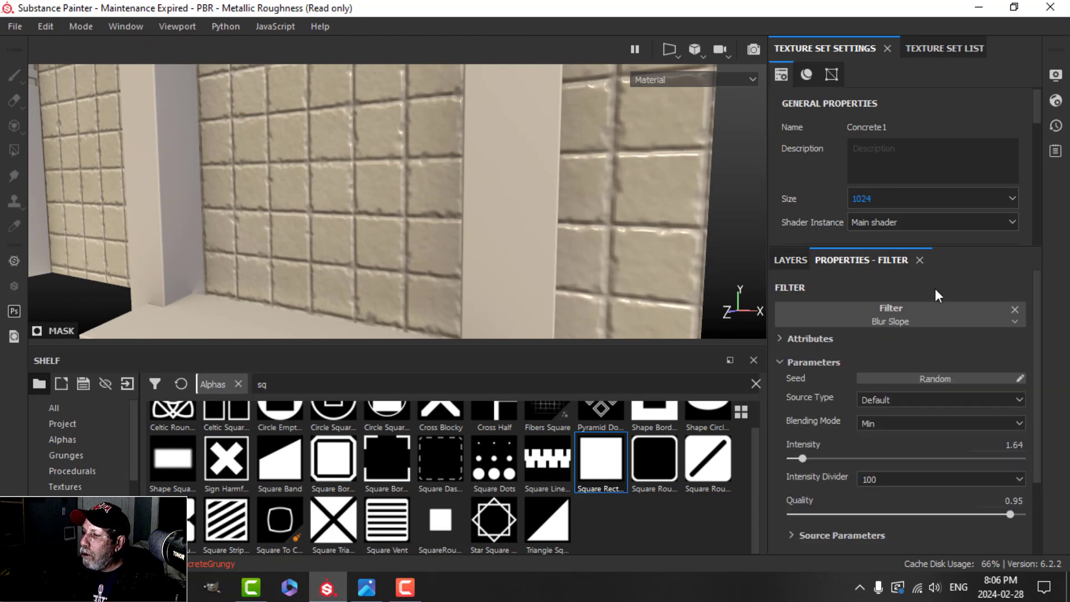
{"action": "left_click", "coordinate": [898, 478]}
{"action": "left_click", "coordinate": [886, 523]}
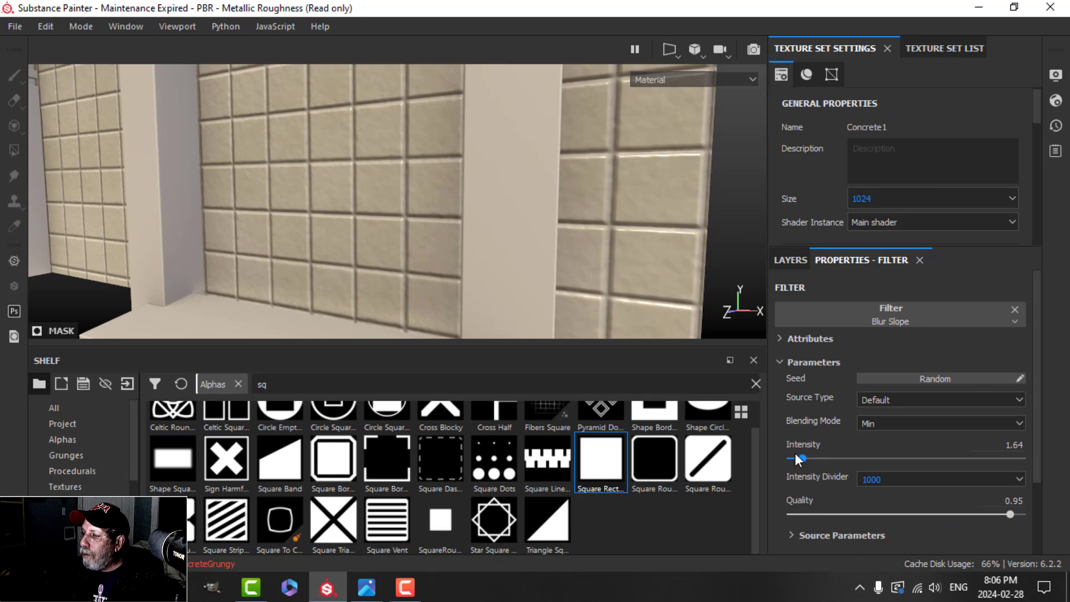
{"action": "left_click_drag", "start_coordinate": [804, 460], "coordinate": [831, 461]}
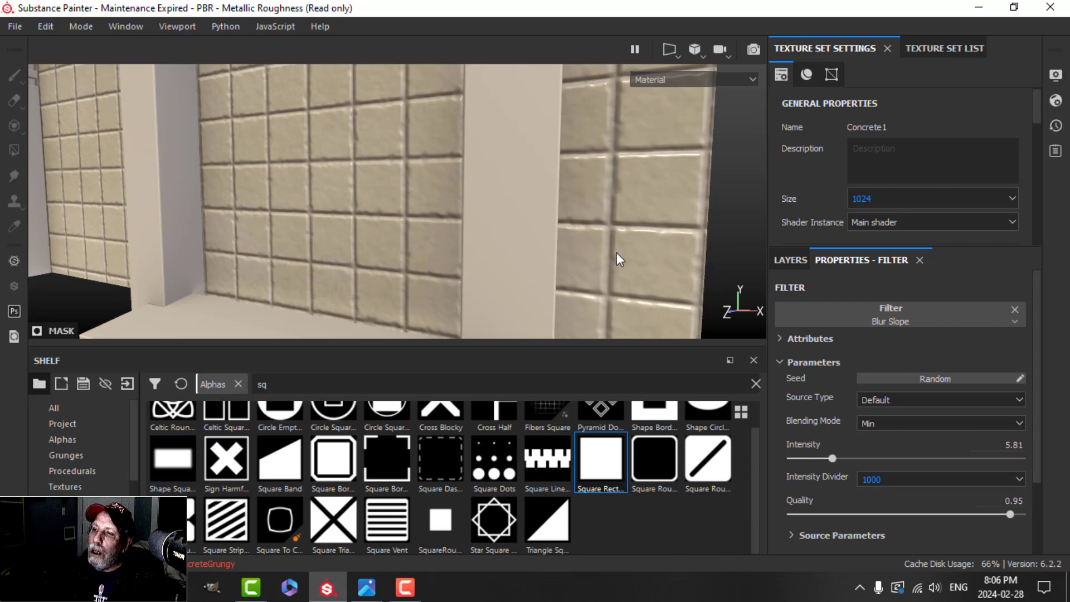
{"action": "left_click_drag", "start_coordinate": [617, 254], "coordinate": [649, 252], "text": "alt"}
{"action": "scroll", "coordinate": [865, 448], "scroll_direction": "down", "scroll_amount": 2}
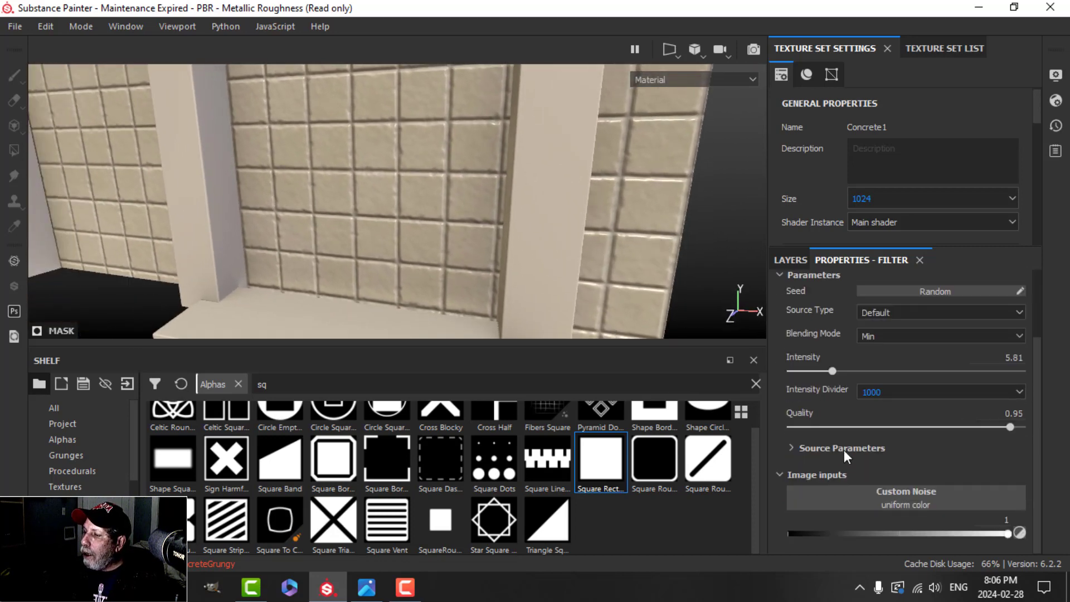
- Raise the Random Mask of the Tile Generator in Fill layer 1's mask slightly above zero and check the missing tiles on the wall
{"action": "scroll", "coordinate": [844, 443], "scroll_direction": "up", "scroll_amount": 3}
{"action": "left_click", "coordinate": [789, 260]}
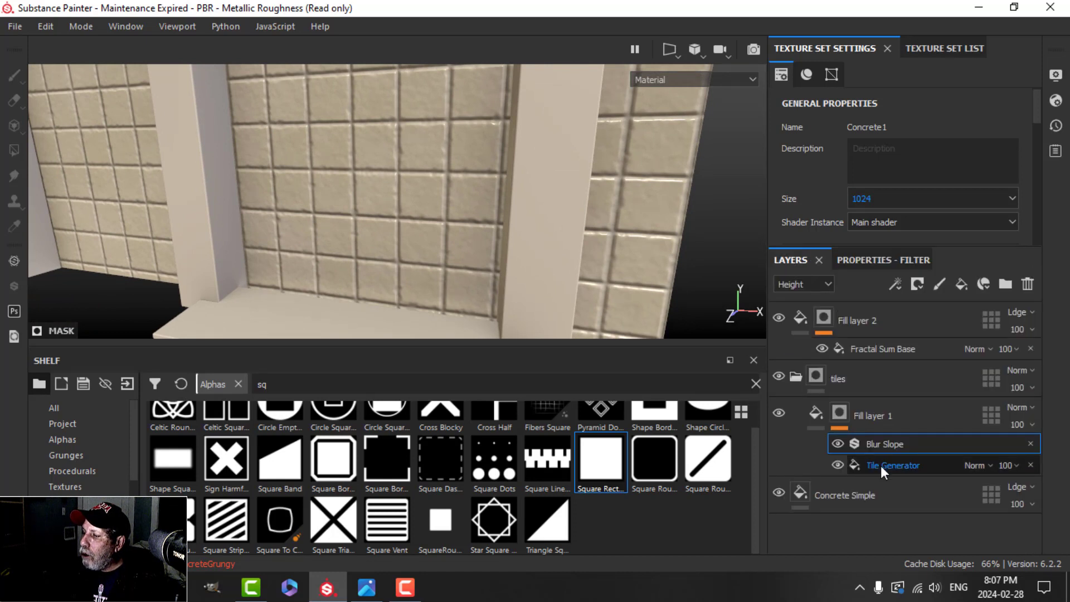
{"action": "left_click", "coordinate": [881, 466]}
{"action": "left_click", "coordinate": [880, 259]}
{"action": "scroll", "coordinate": [903, 459], "scroll_direction": "down", "scroll_amount": 3}
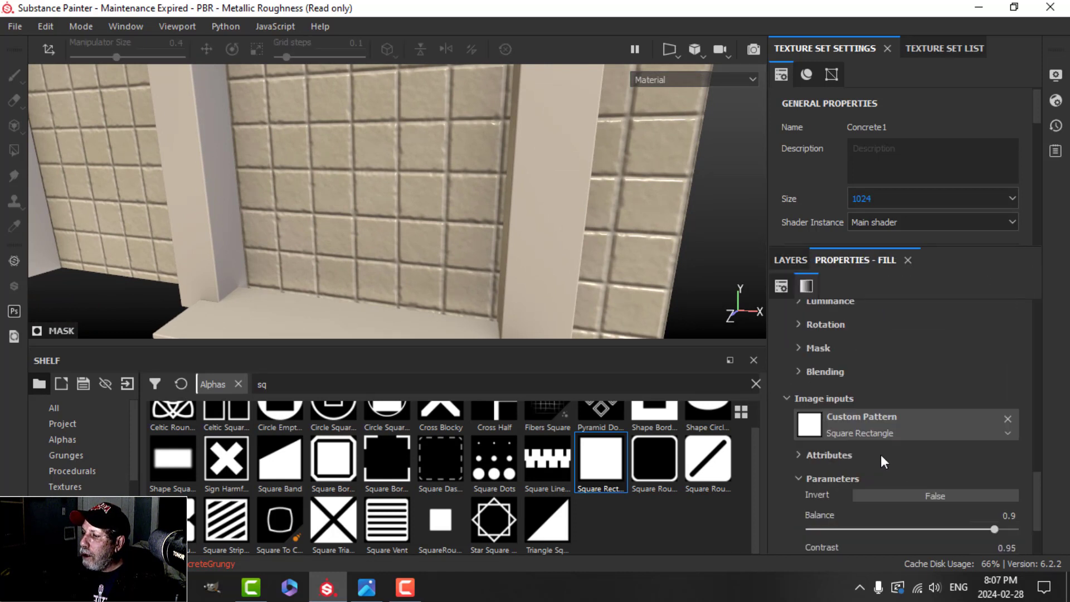
{"action": "left_click", "coordinate": [807, 350]}
{"action": "scroll", "coordinate": [930, 423], "scroll_direction": "down", "scroll_amount": 3}
{"action": "scroll", "coordinate": [835, 376], "scroll_direction": "up", "scroll_amount": 1}
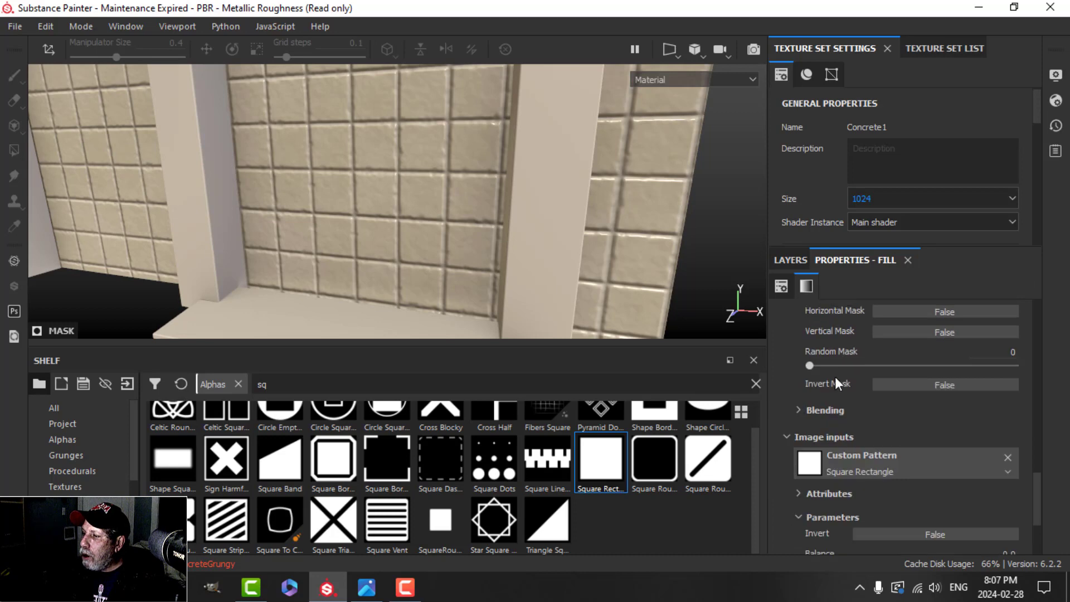
{"action": "left_click_drag", "start_coordinate": [814, 366], "coordinate": [815, 367]}
{"action": "left_click_drag", "start_coordinate": [724, 330], "coordinate": [483, 187], "text": "alt"}
{"action": "scroll", "coordinate": [482, 187], "scroll_direction": "up", "scroll_amount": 4}
{"action": "middle_click_drag", "start_coordinate": [483, 187], "coordinate": [452, 259], "text": "alt"}
- Set the Concrete Simple layer's cracks to 0.23 and darken its concrete color to a gray with value 0.168
{"action": "left_click", "coordinate": [791, 260]}
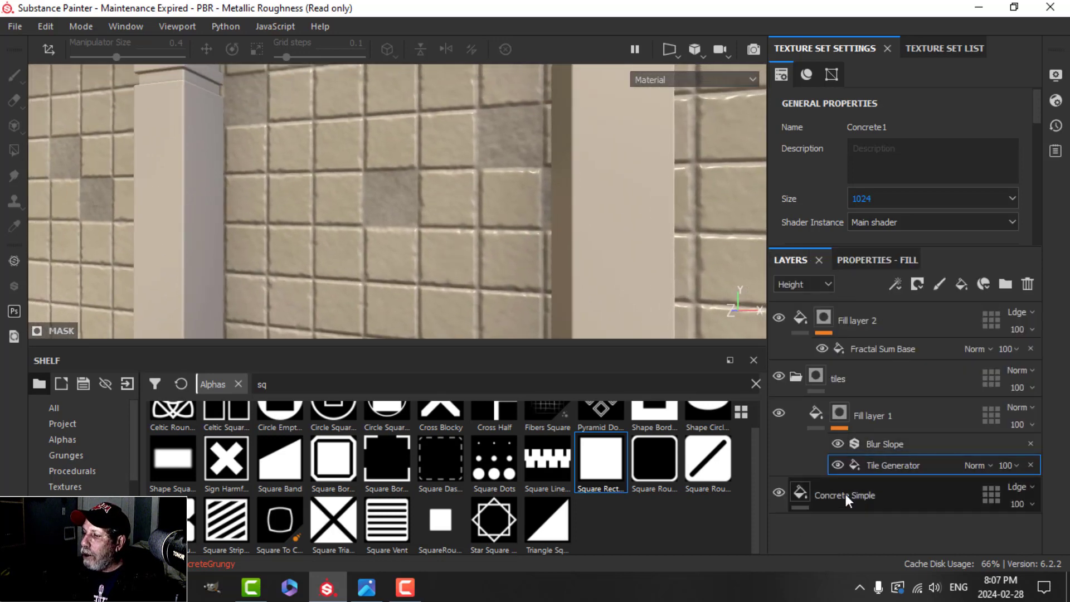
{"action": "left_click", "coordinate": [781, 494]}
{"action": "left_click", "coordinate": [781, 494]}
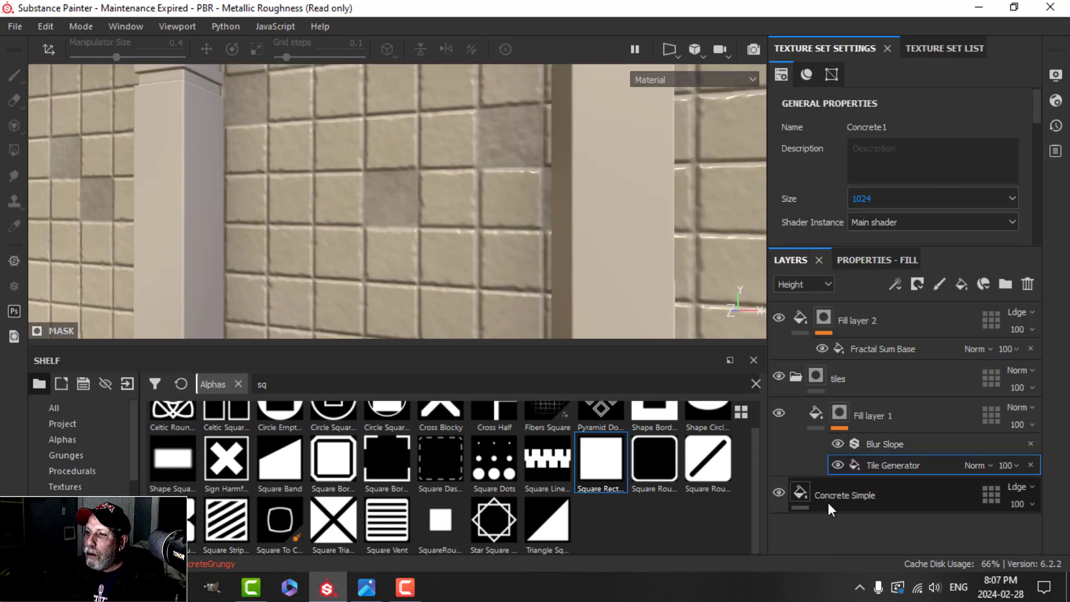
{"action": "left_click", "coordinate": [840, 493]}
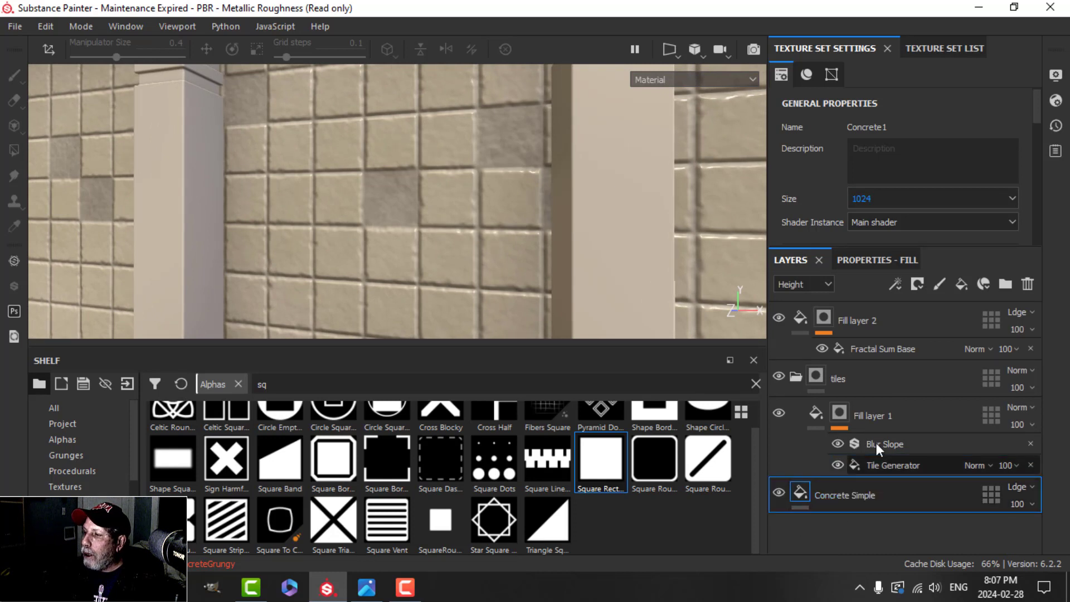
{"action": "left_click", "coordinate": [881, 260]}
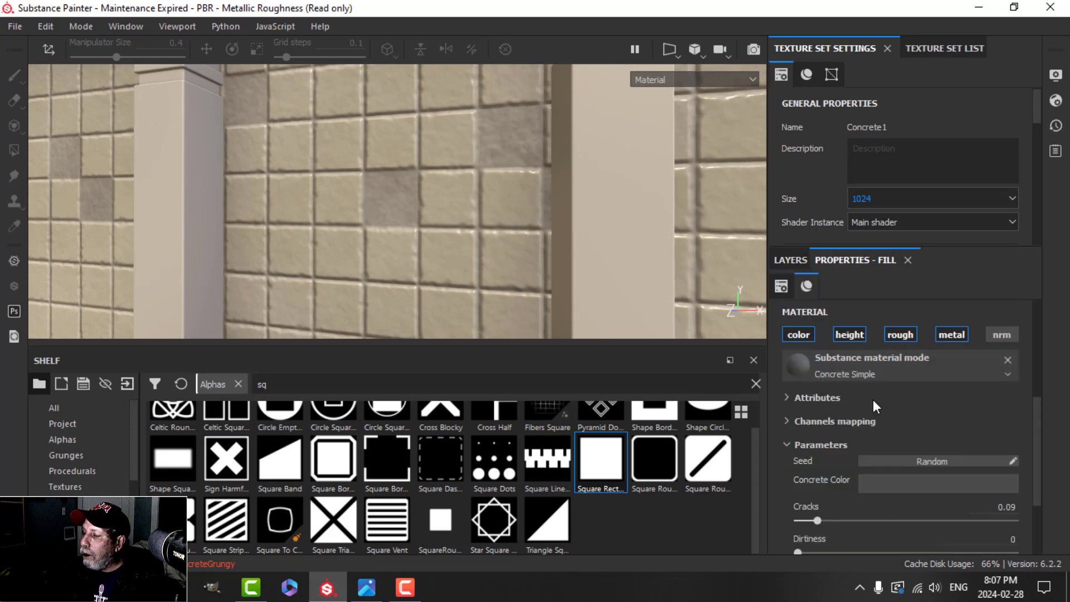
{"action": "scroll", "coordinate": [978, 444], "scroll_direction": "down", "scroll_amount": 2}
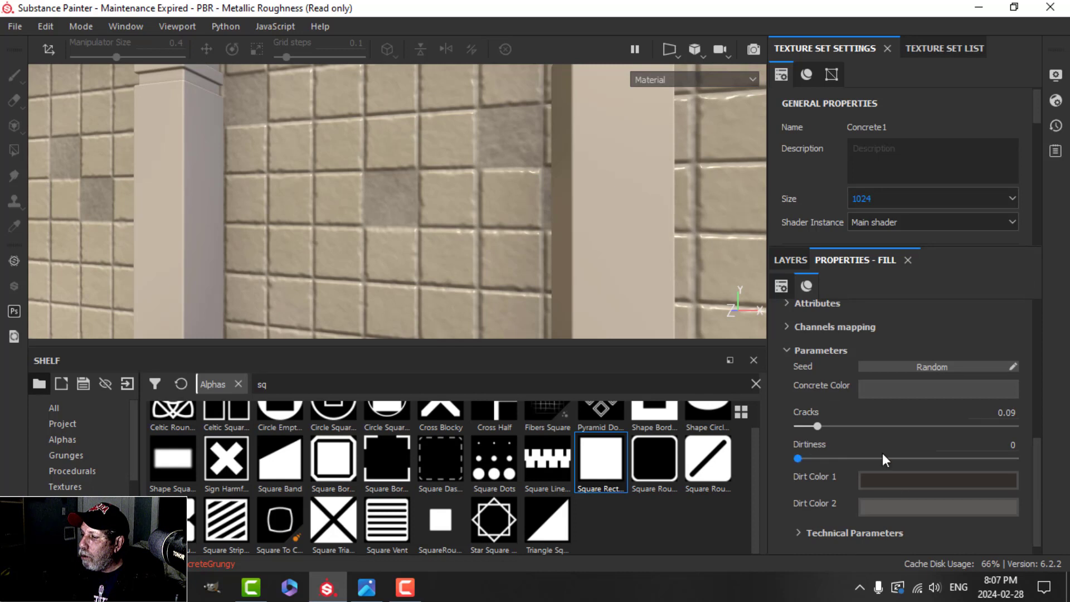
{"action": "left_click_drag", "start_coordinate": [821, 425], "coordinate": [846, 424]}
{"action": "left_click", "coordinate": [920, 390]}
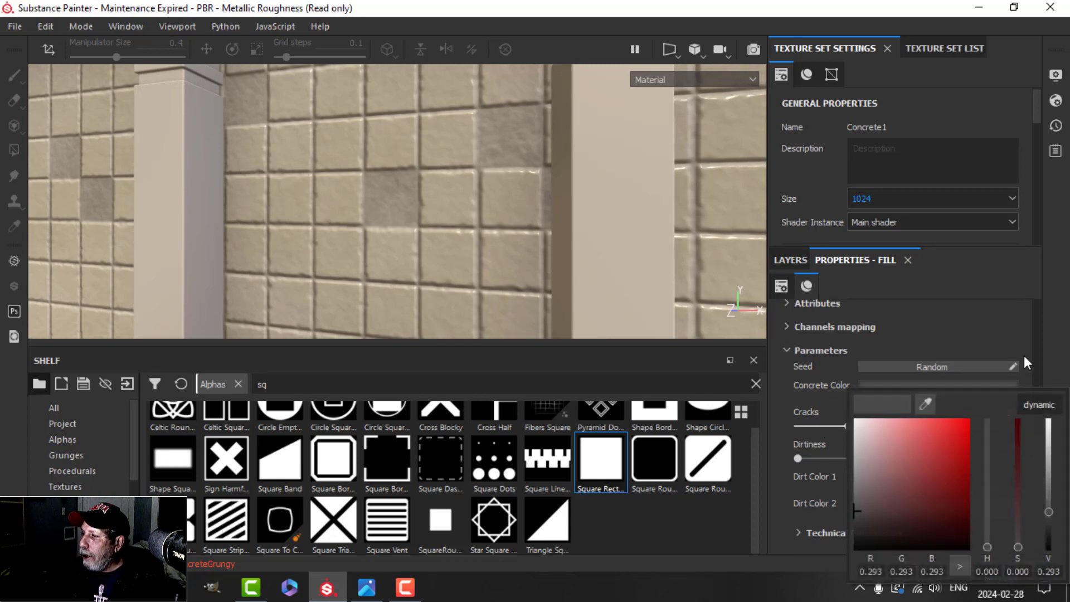
{"action": "left_click", "coordinate": [1056, 529]}
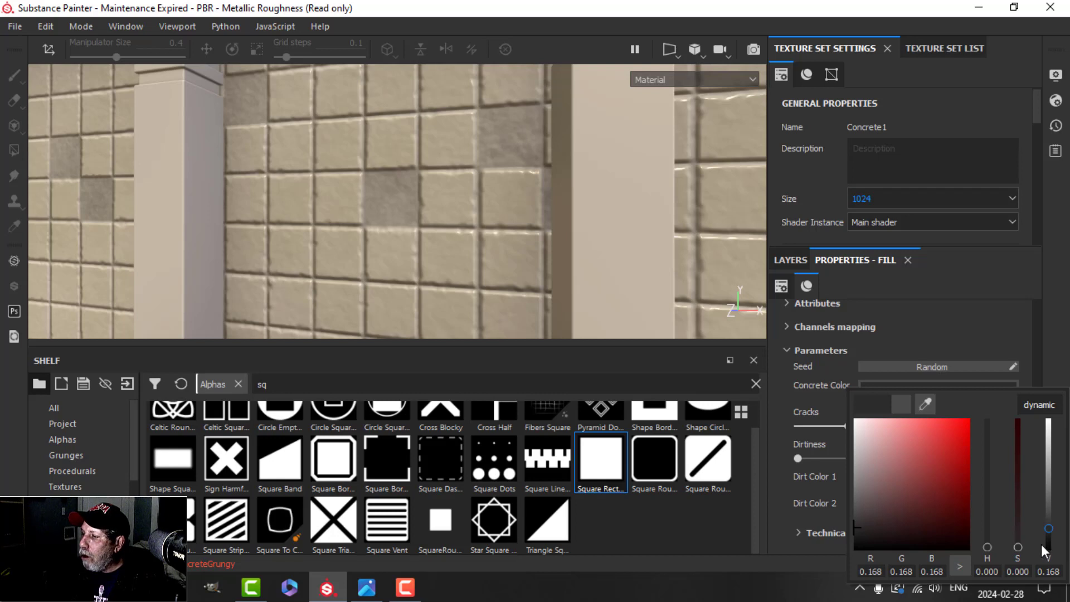
{"action": "left_click", "coordinate": [984, 327]}
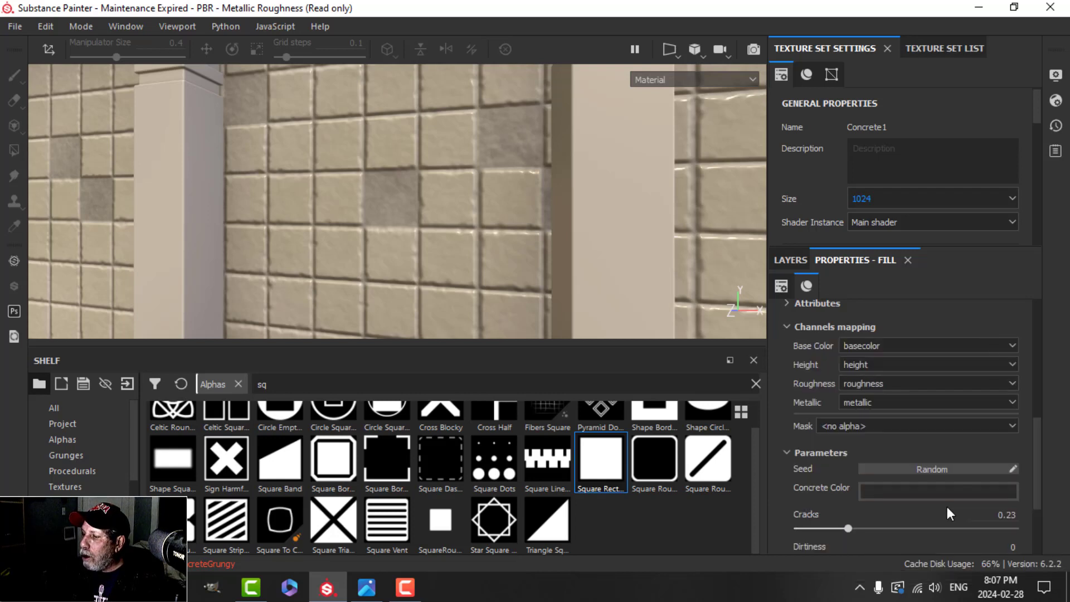
{"action": "left_click_drag", "start_coordinate": [475, 192], "coordinate": [444, 243], "text": "alt"}
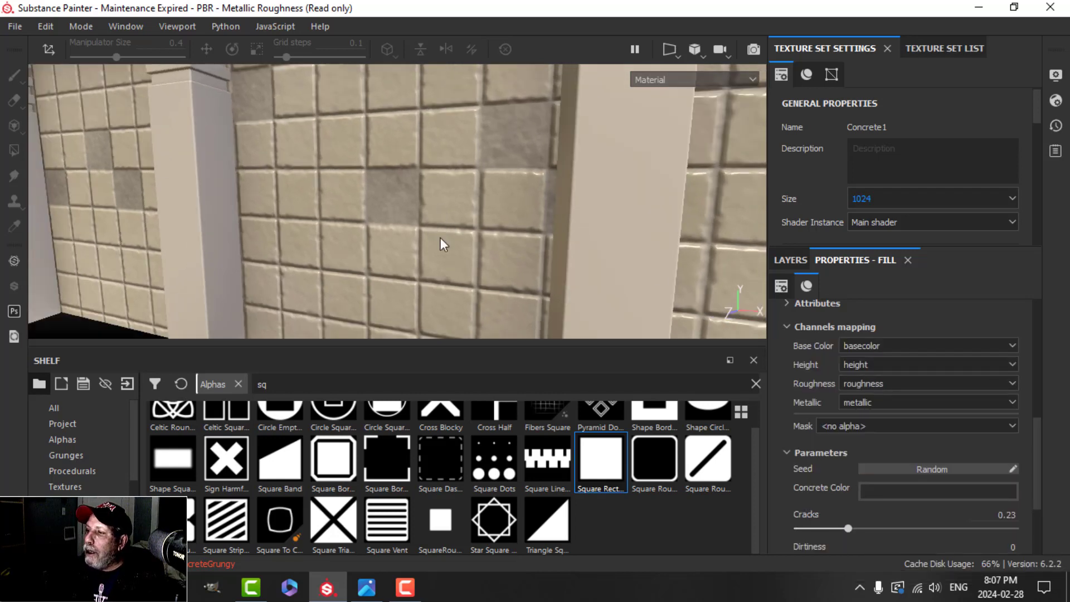
- Set the size of the Concrete1 texture set to 2048 and check the tiled walls from farther away
{"action": "left_click", "coordinate": [790, 259]}
{"action": "left_click", "coordinate": [904, 196]}
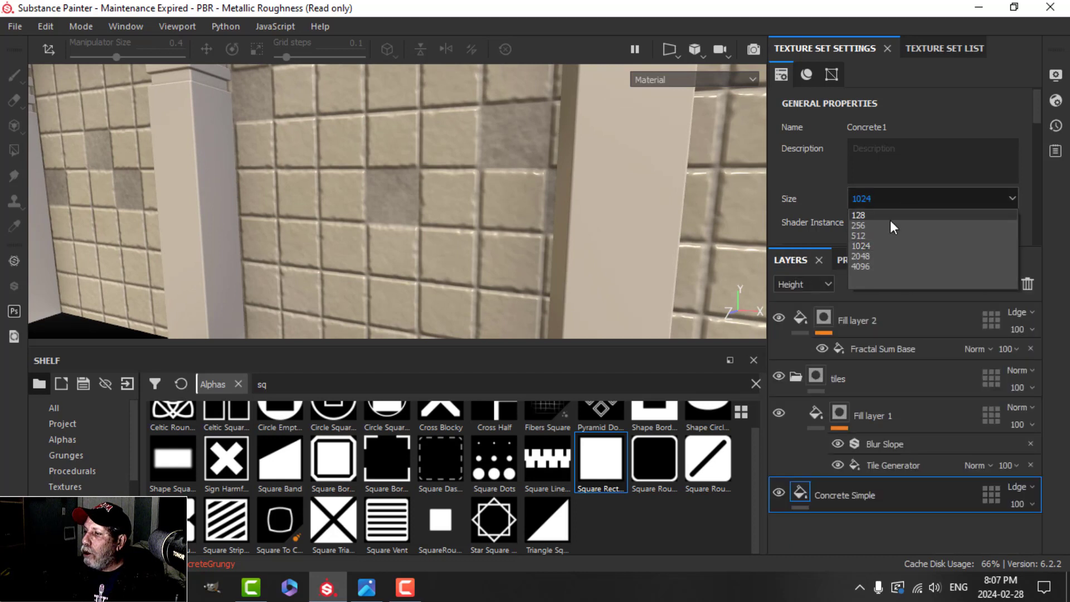
{"action": "left_click", "coordinate": [877, 253]}
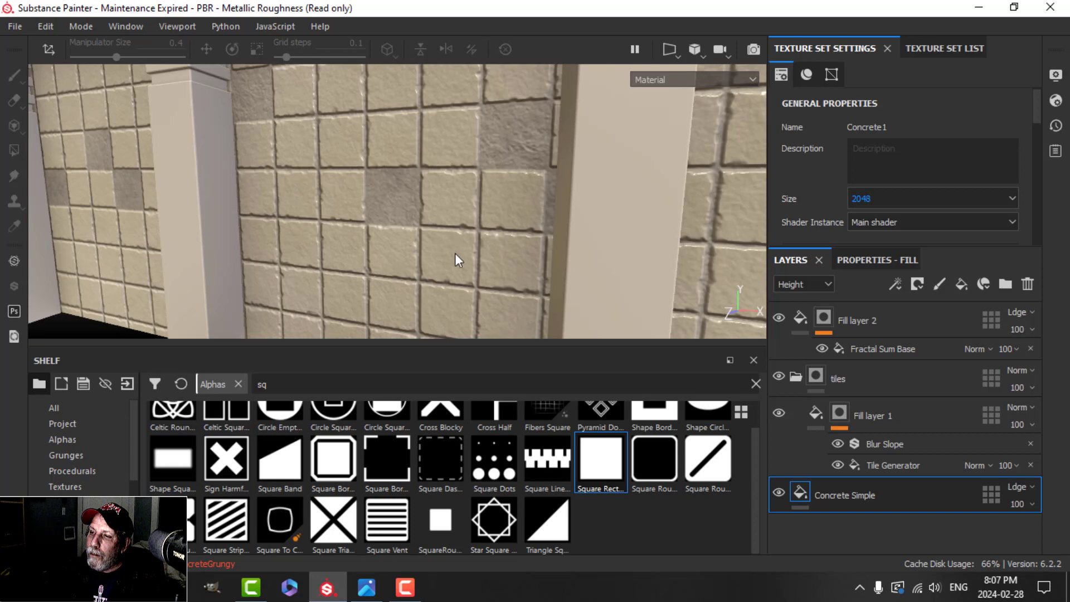
{"action": "scroll", "coordinate": [466, 277], "scroll_direction": "down", "scroll_amount": 3}
{"action": "left_click_drag", "start_coordinate": [469, 257], "coordinate": [521, 224], "text": "alt"}
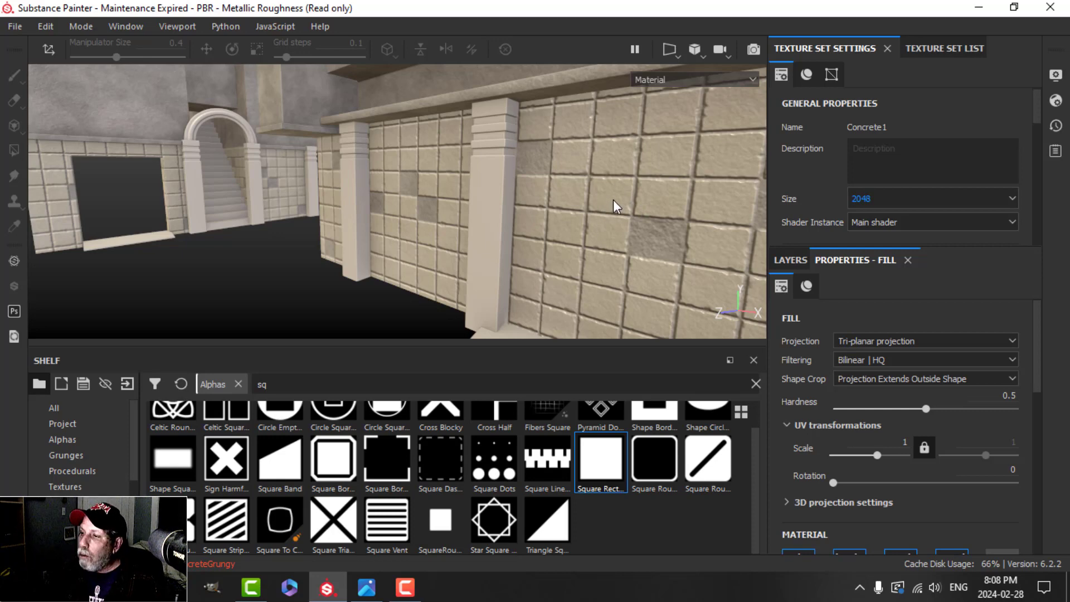
- Compare the tiled walls with the reference image TextureTest1-studio.jpg in the photo viewer, and return to Substance Painter
{"action": "left_click_drag", "start_coordinate": [631, 198], "coordinate": [586, 240], "text": "alt"}
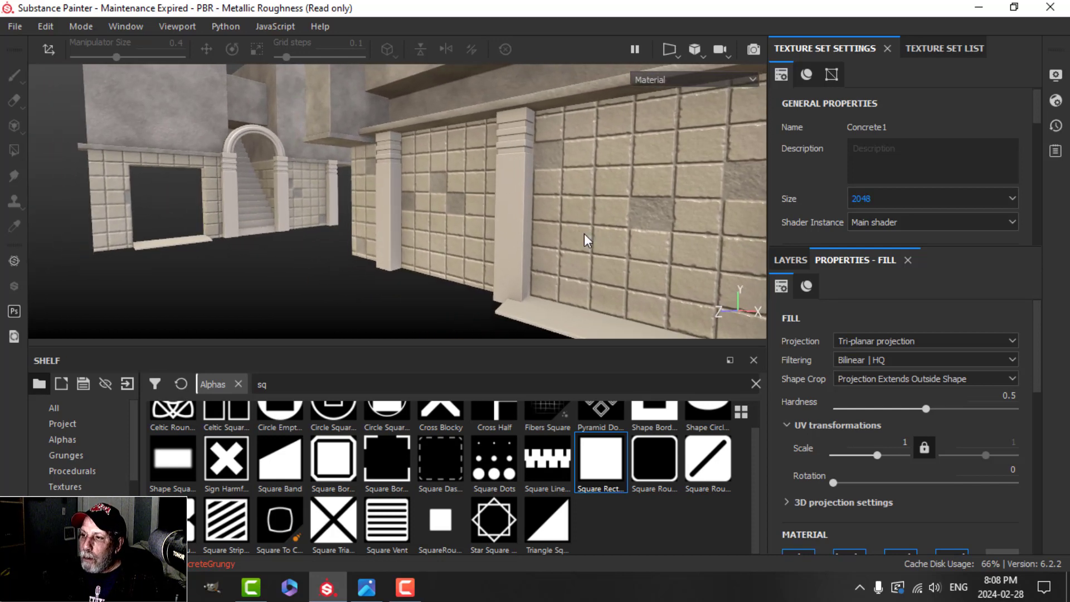
{"action": "middle_click_drag", "start_coordinate": [606, 229], "coordinate": [609, 208], "text": "alt"}
{"action": "left_click", "coordinate": [365, 586]}
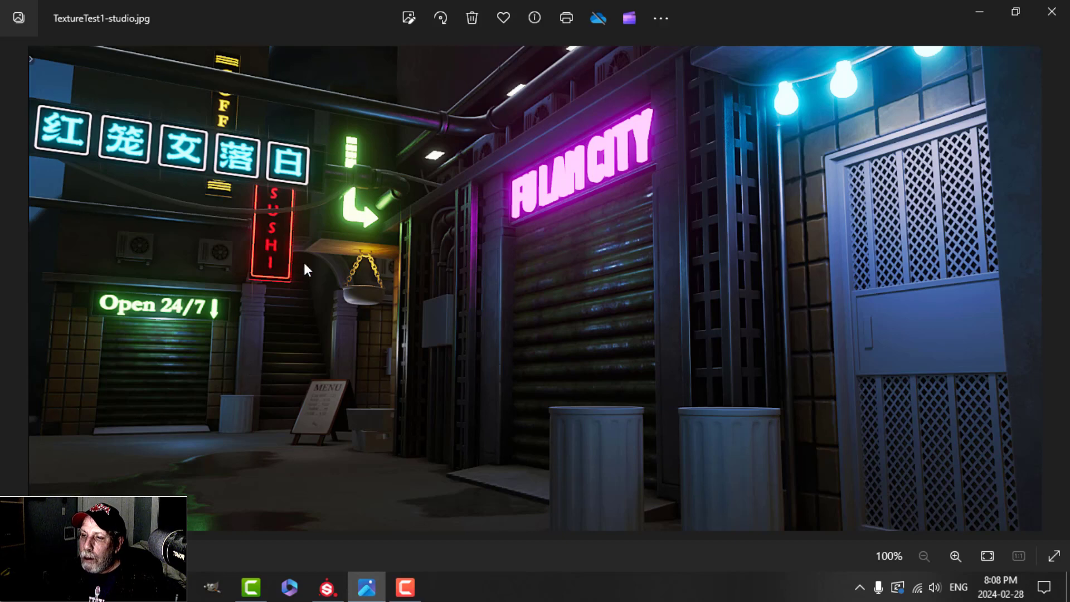
{"action": "left_click", "coordinate": [327, 587]}
- Switch to the Concrete2 texture set, inspect the arch and pillars, and delete the set's existing layer
{"action": "left_click", "coordinate": [905, 49]}
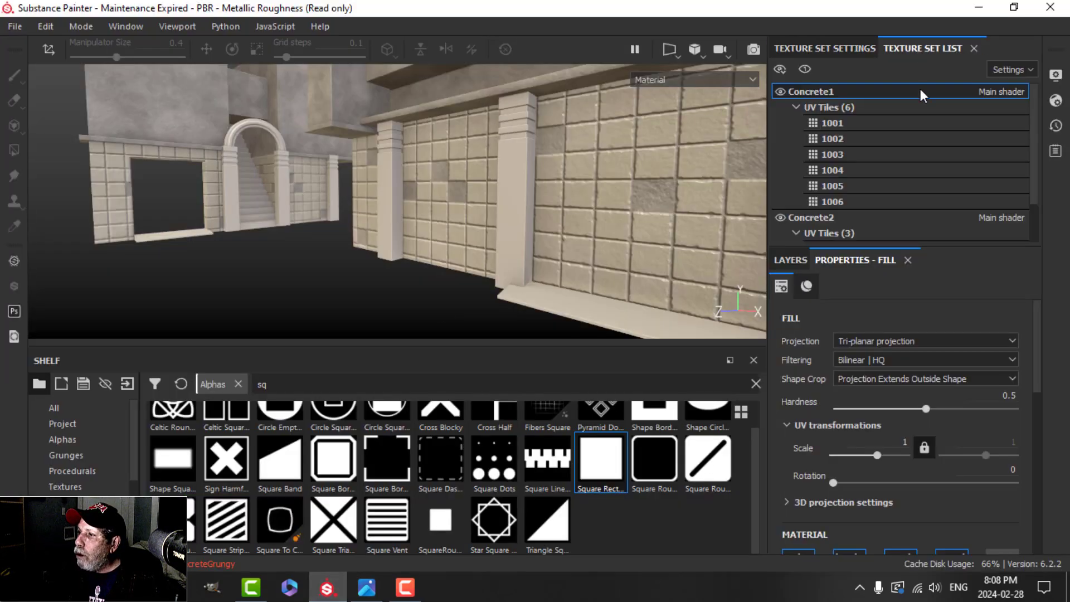
{"action": "left_click", "coordinate": [800, 216]}
{"action": "scroll", "coordinate": [317, 210], "scroll_direction": "down", "scroll_amount": 3}
{"action": "scroll", "coordinate": [318, 213], "scroll_direction": "up", "scroll_amount": 6}
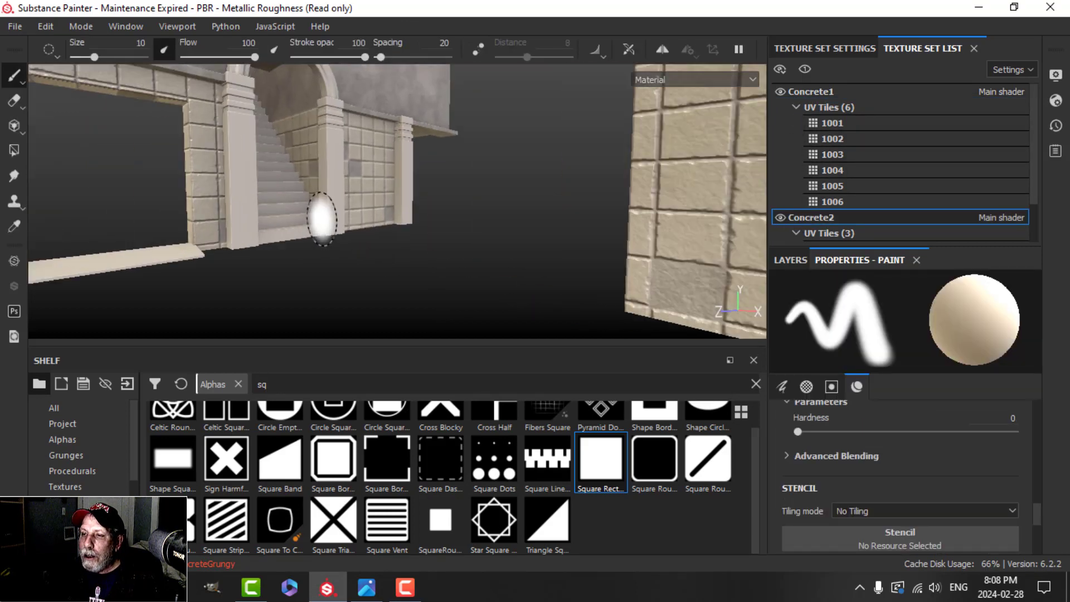
{"action": "middle_click_drag", "start_coordinate": [320, 216], "coordinate": [379, 279], "text": "alt"}
{"action": "mouse_move", "coordinate": [447, 250]}
{"action": "left_mouse_down", "text": "alt"}
{"action": "mouse_move", "coordinate": [359, 231]}
{"action": "mouse_move", "coordinate": [237, 239]}
{"action": "left_mouse_up", "text": "alt"}
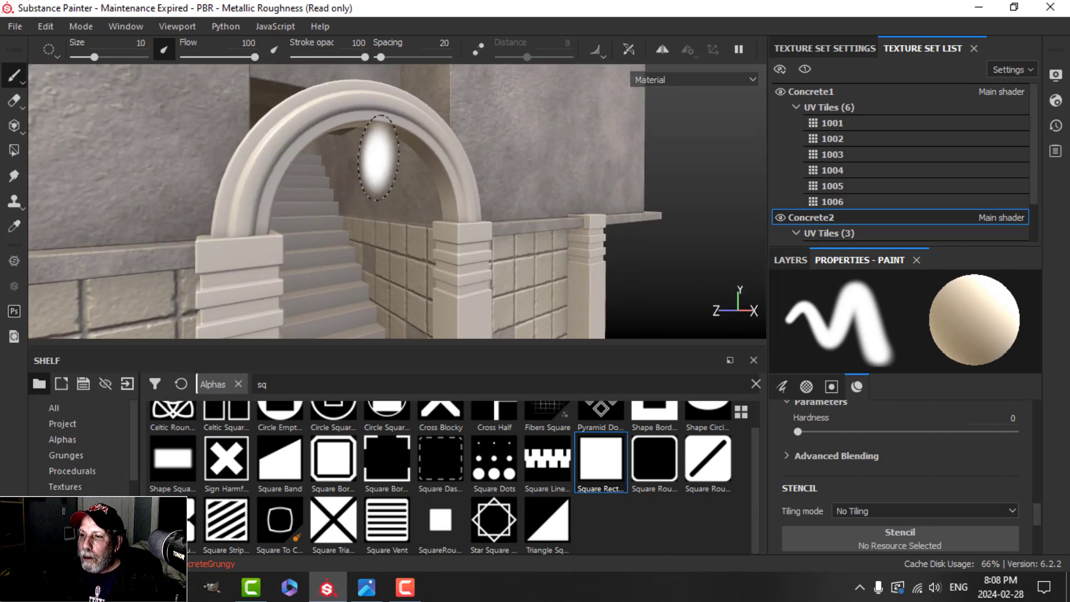
{"action": "left_click_drag", "start_coordinate": [375, 95], "coordinate": [385, 187], "text": "alt"}
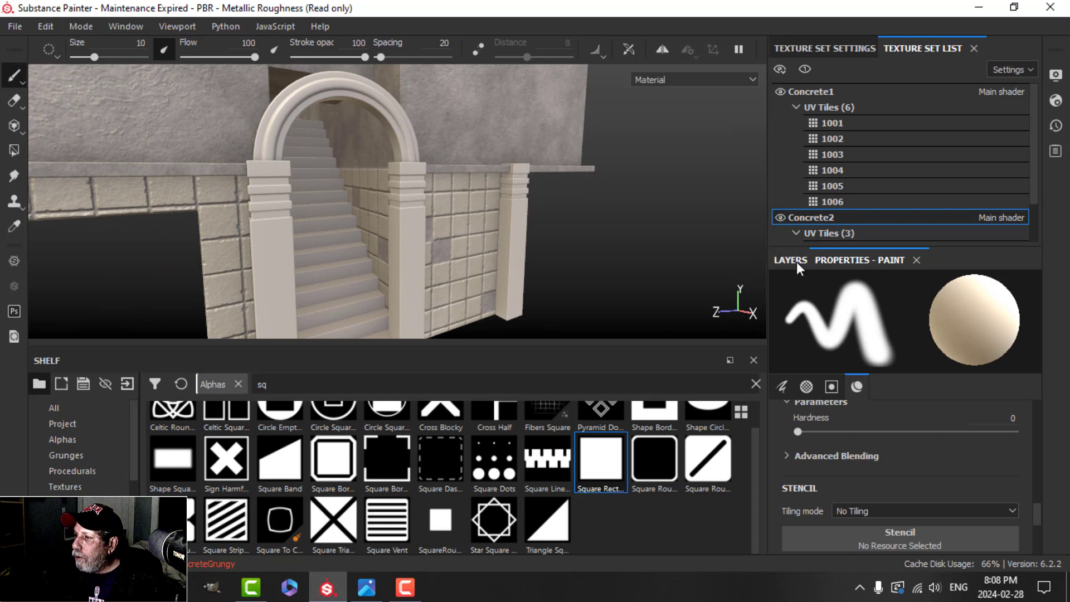
{"action": "left_click", "coordinate": [790, 260]}
{"action": "left_click", "coordinate": [1028, 283]}
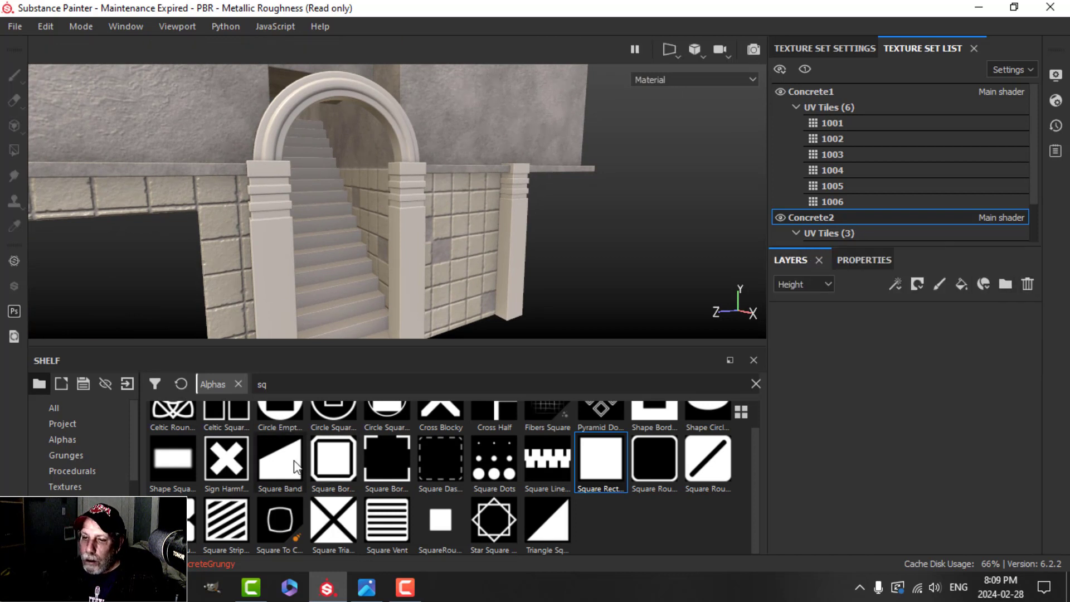
- Search the materials for "conc" and add Concrete Dusty as a layer of the Concrete2 texture set
{"action": "scroll", "coordinate": [95, 479], "scroll_direction": "down", "scroll_amount": 2}
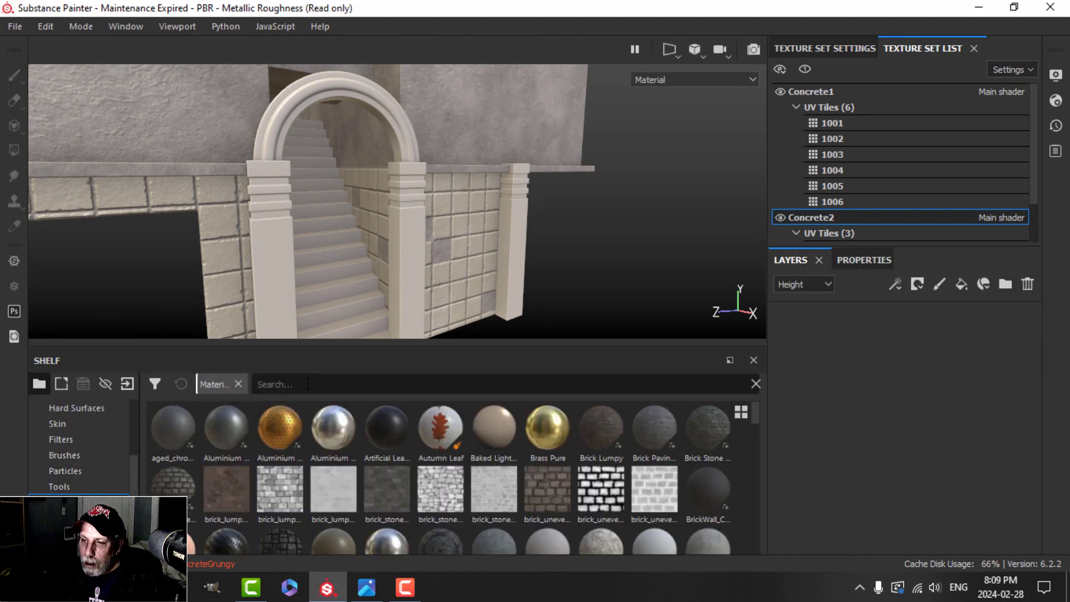
{"action": "left_click", "coordinate": [315, 385]}
{"action": "type", "text": "conc"}
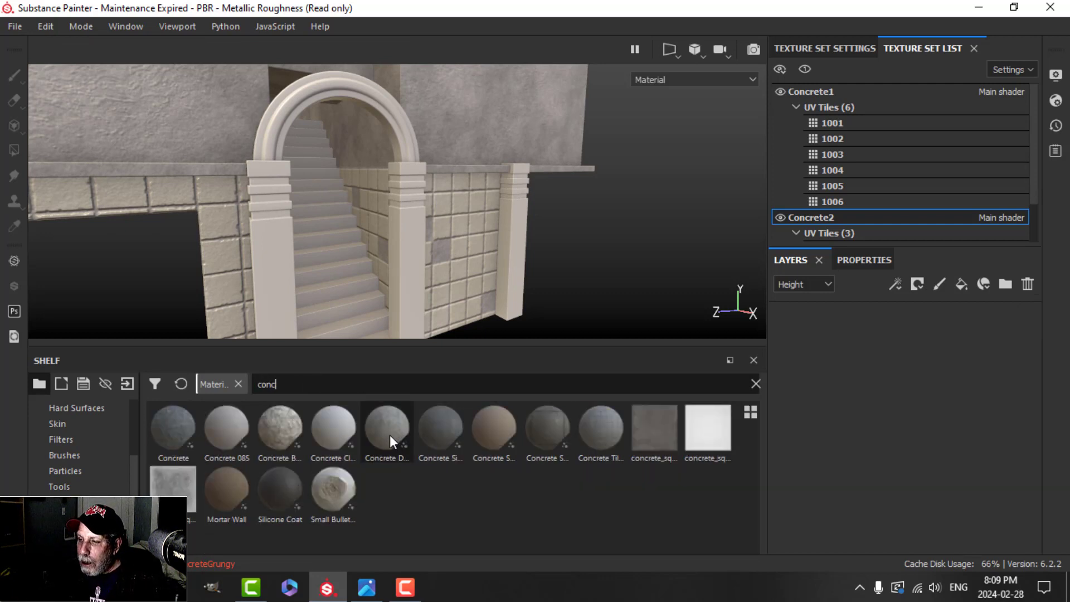
{"action": "left_click_drag", "start_coordinate": [381, 437], "coordinate": [810, 404]}
- Examine the dusty concrete up close on the arch, pillars and stairs
{"action": "left_click_drag", "start_coordinate": [449, 245], "coordinate": [465, 218], "text": "alt"}
{"action": "middle_click_drag", "start_coordinate": [368, 221], "coordinate": [427, 216], "text": "alt"}
{"action": "left_click_drag", "start_coordinate": [427, 216], "coordinate": [392, 277], "text": "alt"}
{"action": "middle_click_drag", "start_coordinate": [416, 208], "coordinate": [413, 233], "text": "alt"}
{"action": "left_click_drag", "start_coordinate": [413, 233], "coordinate": [416, 220], "text": "alt"}
{"action": "middle_click_drag", "start_coordinate": [432, 296], "coordinate": [418, 244], "text": "alt"}
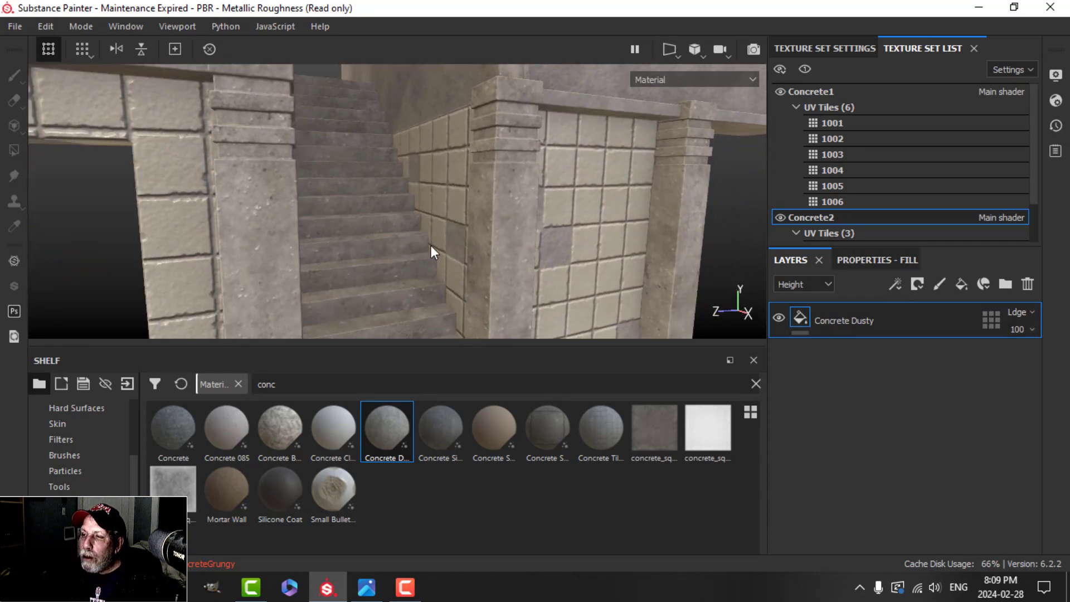
{"action": "left_click_drag", "start_coordinate": [417, 222], "coordinate": [454, 242], "text": "alt"}
{"action": "left_click_drag", "start_coordinate": [279, 201], "coordinate": [423, 222], "text": "alt"}
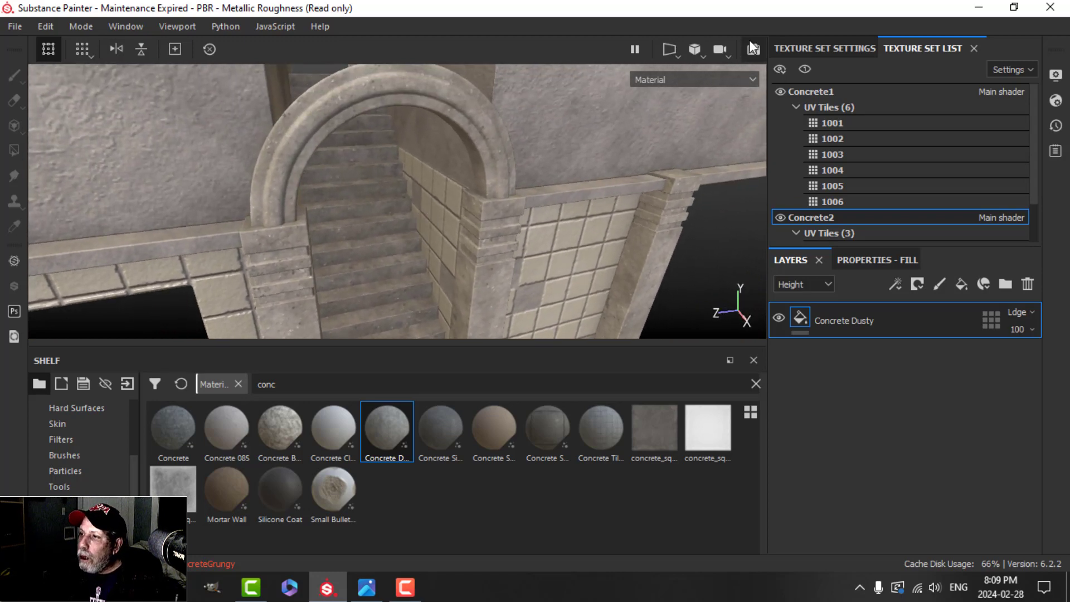
- Show the 3D and 2D views side by side and examine the Concrete2 UV tiles 1007 to 1009
{"action": "left_click", "coordinate": [668, 52]}
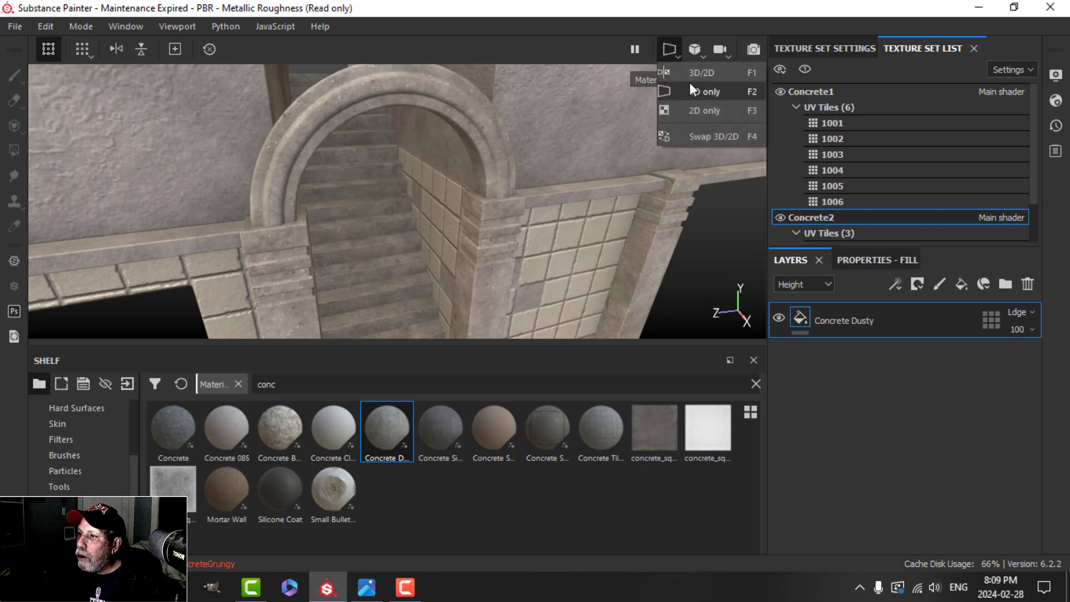
{"action": "left_click", "coordinate": [673, 81]}
{"action": "scroll", "coordinate": [549, 225], "scroll_direction": "down", "scroll_amount": 6}
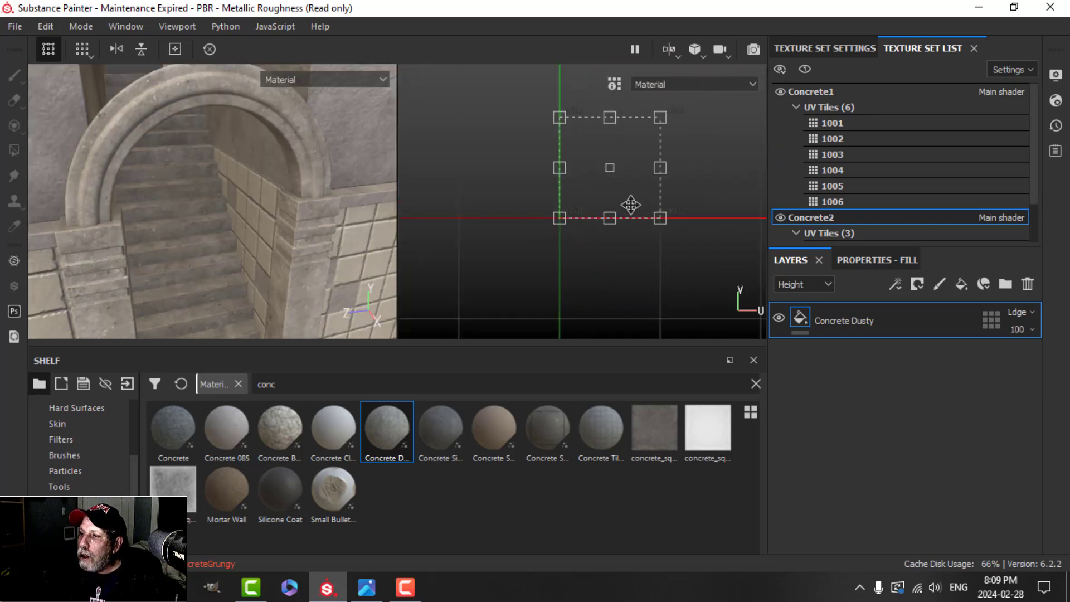
{"action": "middle_click_drag", "start_coordinate": [647, 202], "coordinate": [598, 208], "text": "alt"}
{"action": "scroll", "coordinate": [824, 220], "scroll_direction": "down", "scroll_amount": 2}
{"action": "scroll", "coordinate": [695, 208], "scroll_direction": "up", "scroll_amount": 5}
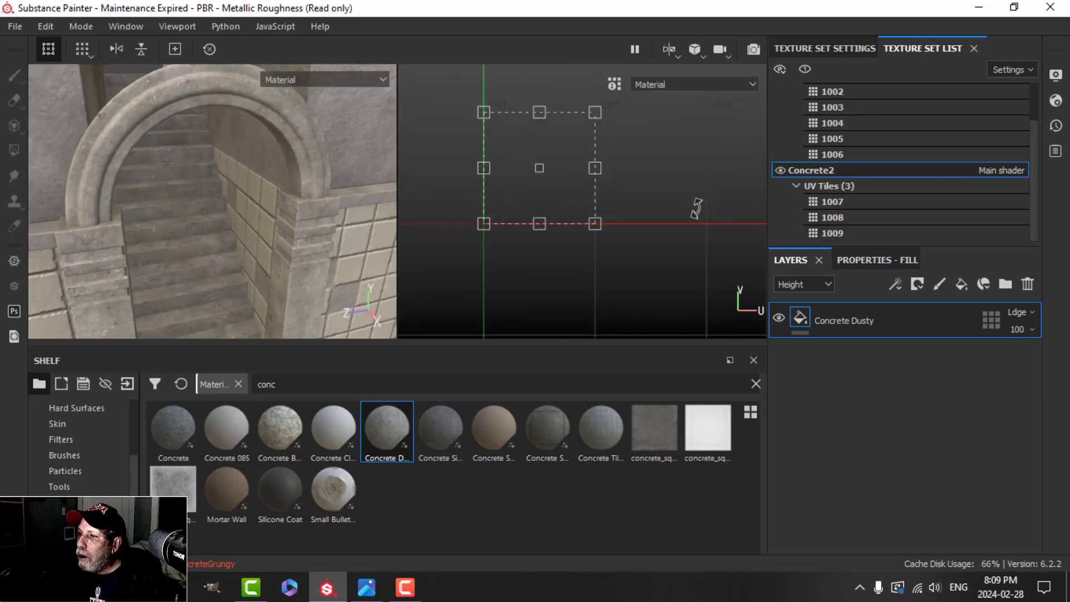
{"action": "scroll", "coordinate": [653, 198], "scroll_direction": "down", "scroll_amount": 4}
{"action": "scroll", "coordinate": [654, 198], "scroll_direction": "up", "scroll_amount": 8}
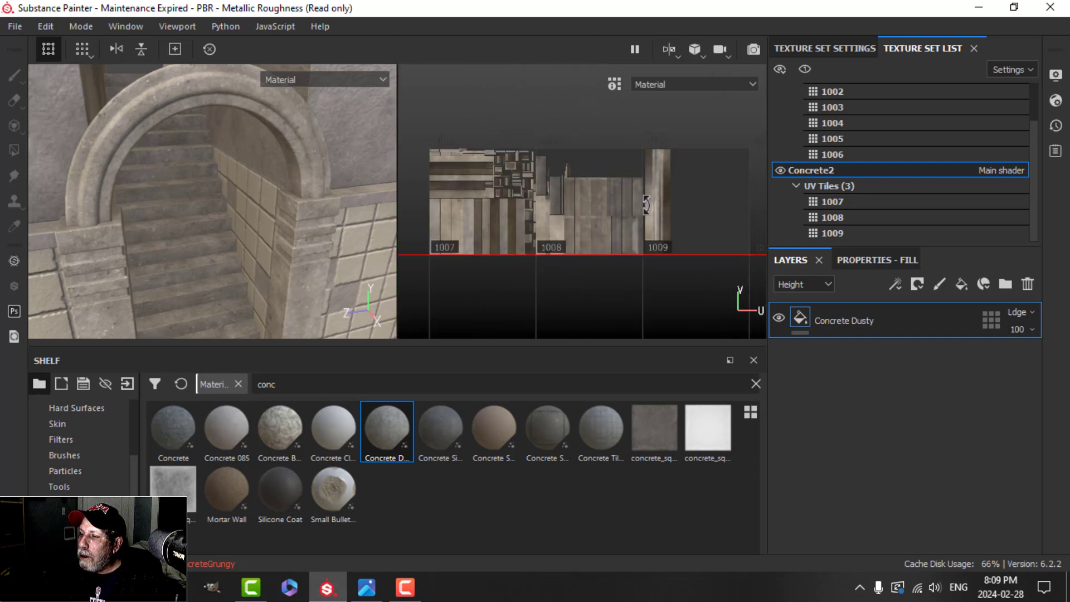
{"action": "scroll", "coordinate": [588, 221], "scroll_direction": "down", "scroll_amount": 3}
{"action": "middle_click_drag", "start_coordinate": [578, 231], "coordinate": [645, 229], "text": "alt"}
{"action": "scroll", "coordinate": [634, 220], "scroll_direction": "down", "scroll_amount": 5}
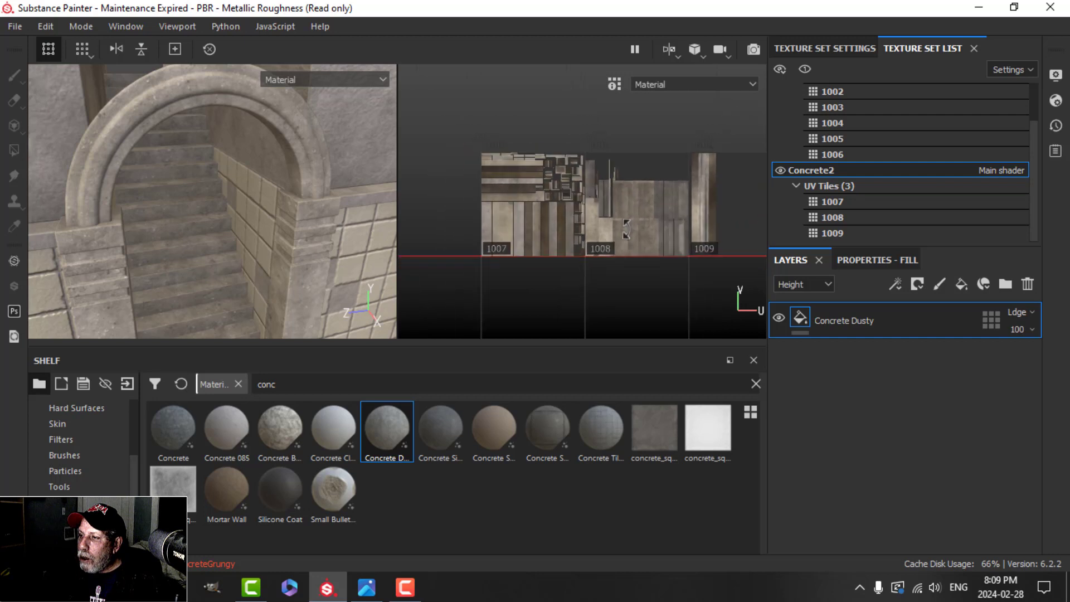
{"action": "middle_click_drag", "start_coordinate": [649, 218], "coordinate": [632, 221]}
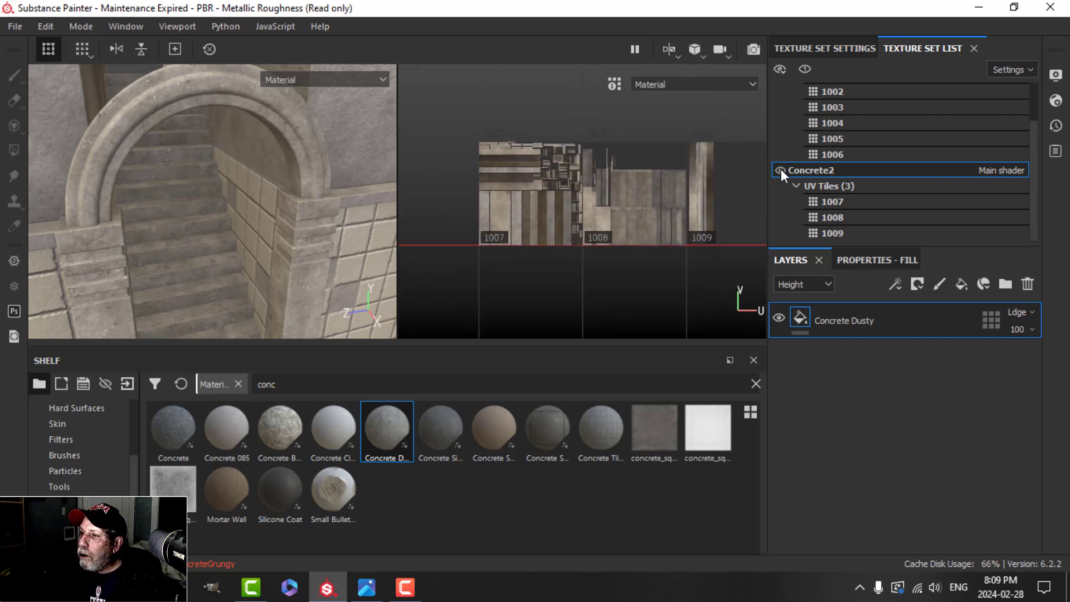
- View the whole building and briefly hide the Concrete2 texture set to check which parts it covers
{"action": "scroll", "coordinate": [308, 197], "scroll_direction": "up", "scroll_amount": 4}
{"action": "scroll", "coordinate": [313, 200], "scroll_direction": "down", "scroll_amount": 7}
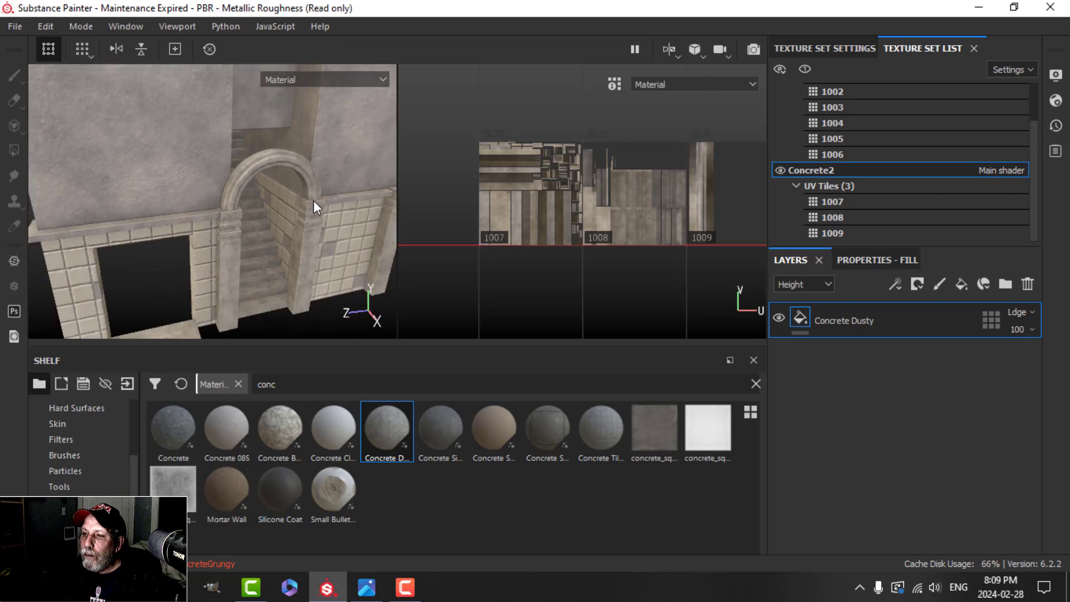
{"action": "left_click_drag", "start_coordinate": [313, 217], "coordinate": [266, 187], "text": "alt"}
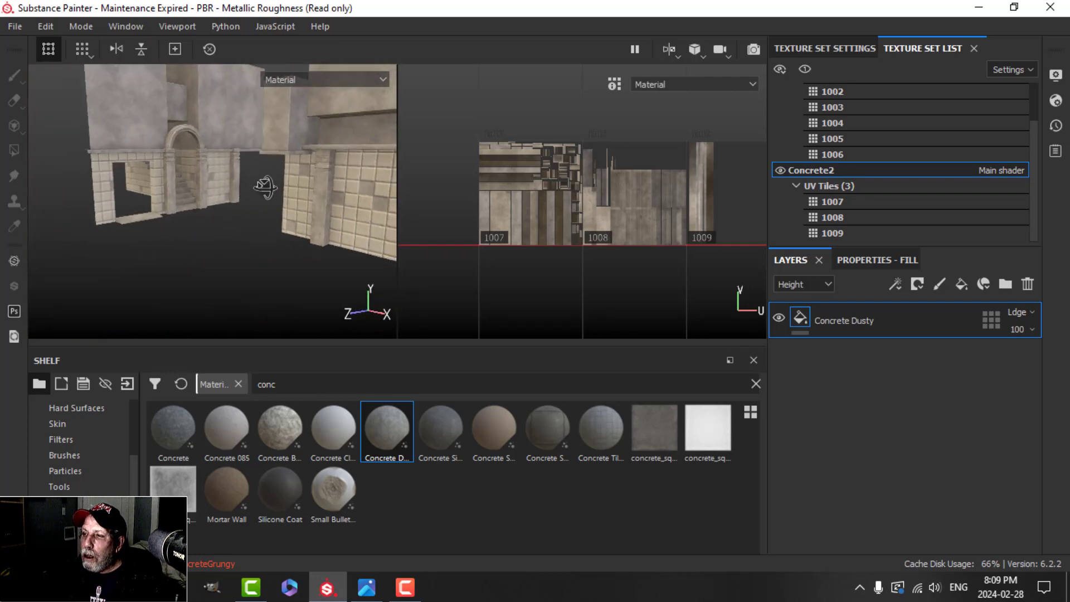
{"action": "left_click", "coordinate": [781, 171]}
{"action": "left_click", "coordinate": [780, 170]}
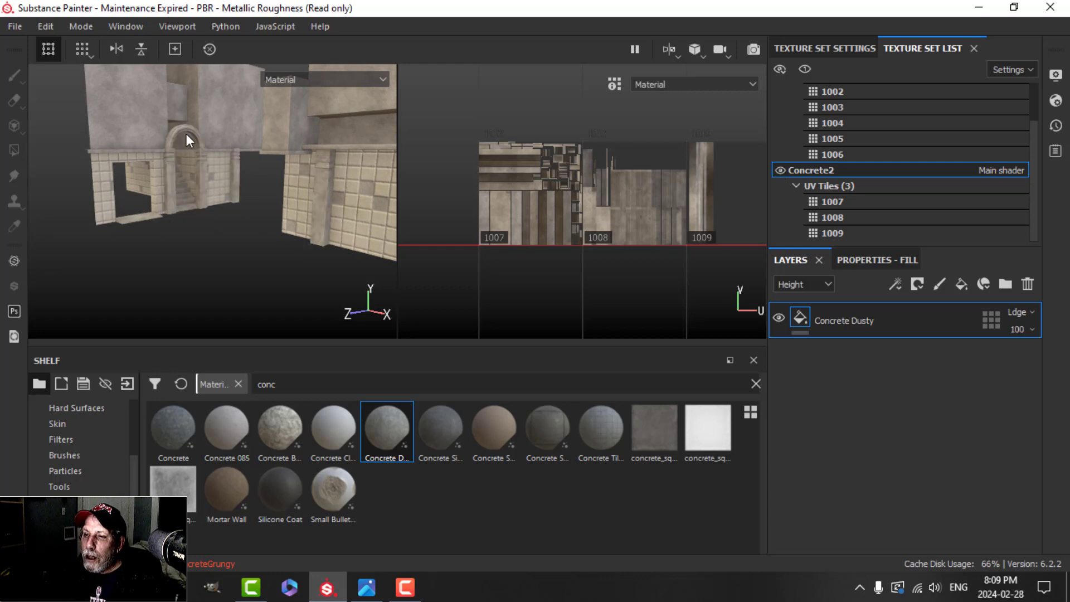
- Try the orthographic projection on the building's stair arch and return the 3D view to perspective
{"action": "right_click_drag", "start_coordinate": [186, 133], "coordinate": [223, 226], "text": "alt"}
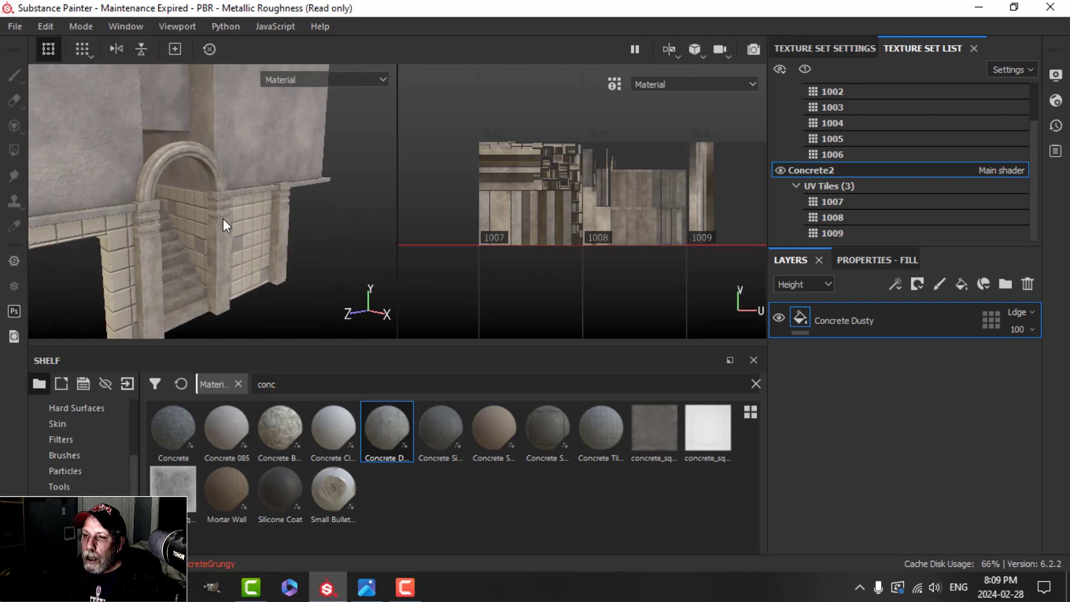
{"action": "left_click_drag", "start_coordinate": [223, 226], "coordinate": [235, 204], "text": "alt"}
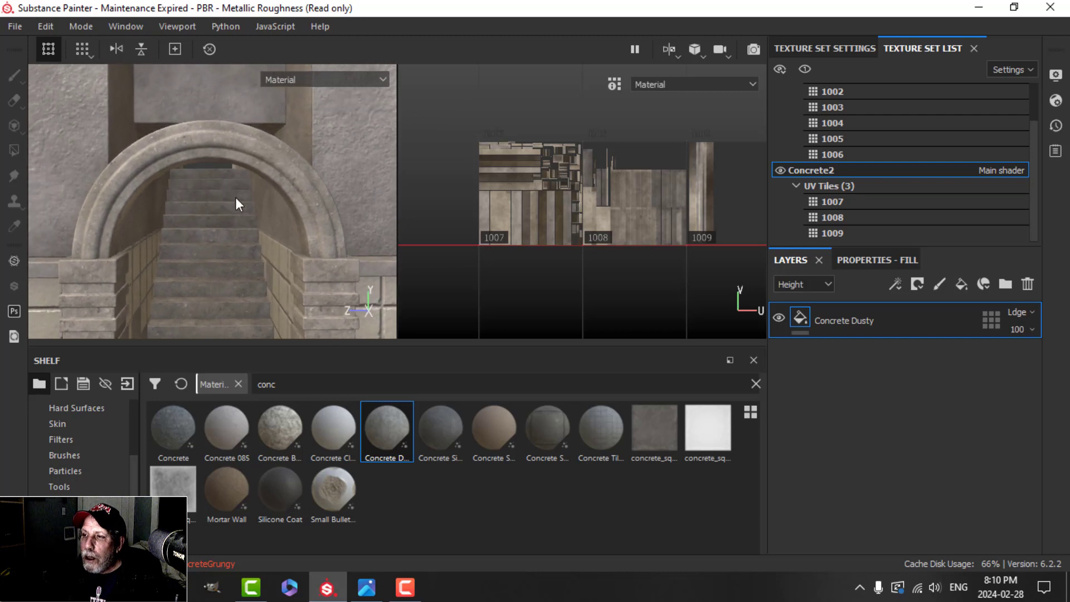
{"action": "left_click", "coordinate": [707, 52]}
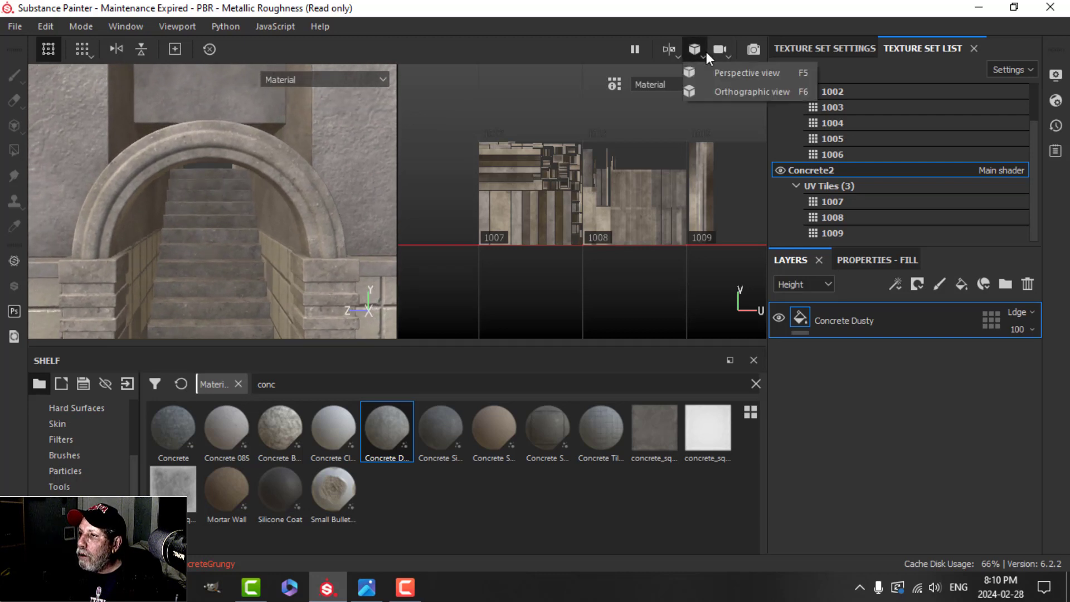
{"action": "left_click", "coordinate": [718, 91]}
{"action": "scroll", "coordinate": [279, 199], "scroll_direction": "up", "scroll_amount": 5}
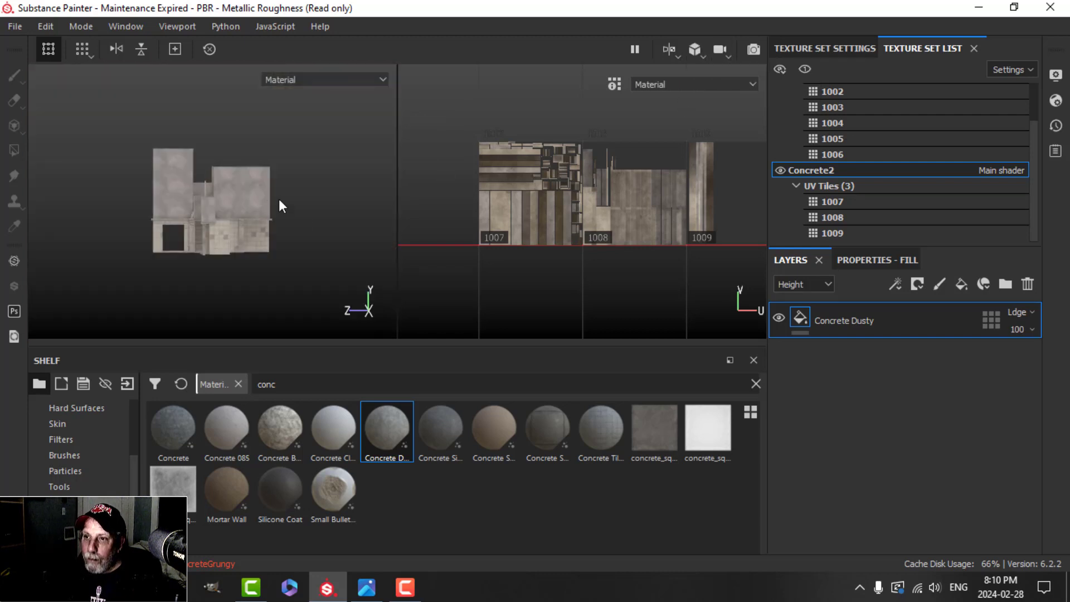
{"action": "scroll", "coordinate": [279, 199], "scroll_direction": "down", "scroll_amount": 2}
{"action": "scroll", "coordinate": [275, 202], "scroll_direction": "up", "scroll_amount": 5}
{"action": "scroll", "coordinate": [276, 203], "scroll_direction": "up", "scroll_amount": 2}
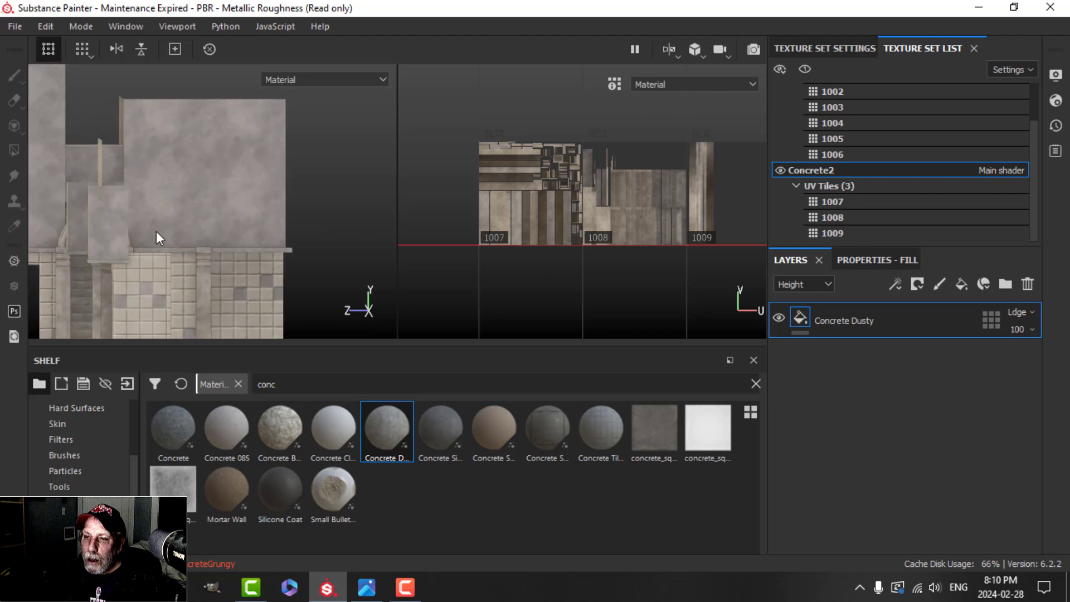
{"action": "middle_click_drag", "start_coordinate": [131, 231], "coordinate": [269, 226], "text": "alt"}
{"action": "scroll", "coordinate": [265, 228], "scroll_direction": "up", "scroll_amount": 4}
{"action": "left_click_drag", "start_coordinate": [225, 229], "coordinate": [629, 102], "text": "alt"}
{"action": "left_click", "coordinate": [672, 45]}
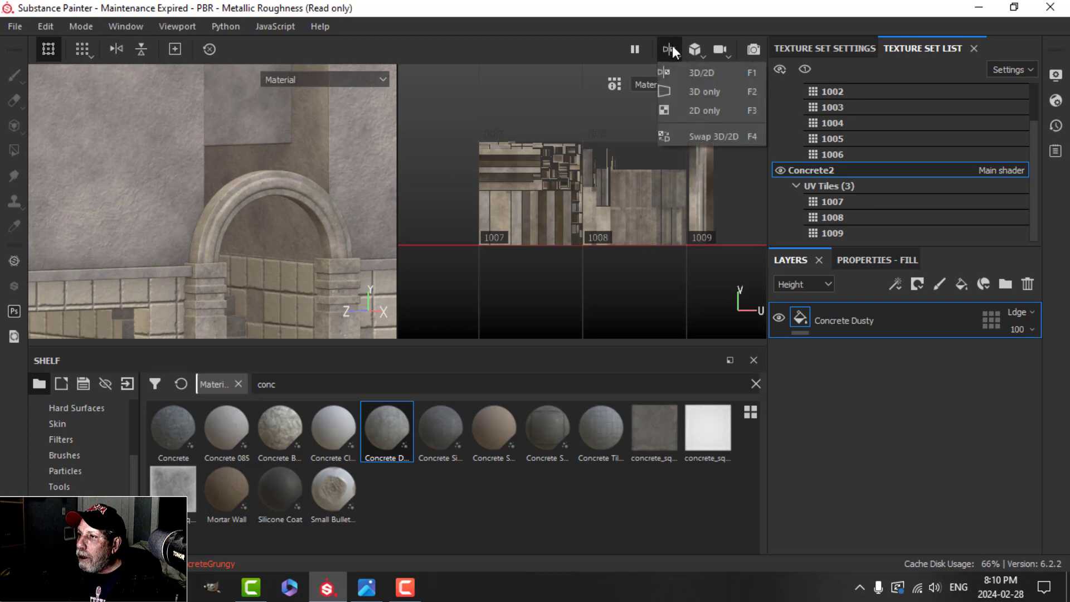
{"action": "left_click", "coordinate": [695, 43]}
{"action": "left_click", "coordinate": [711, 73]}
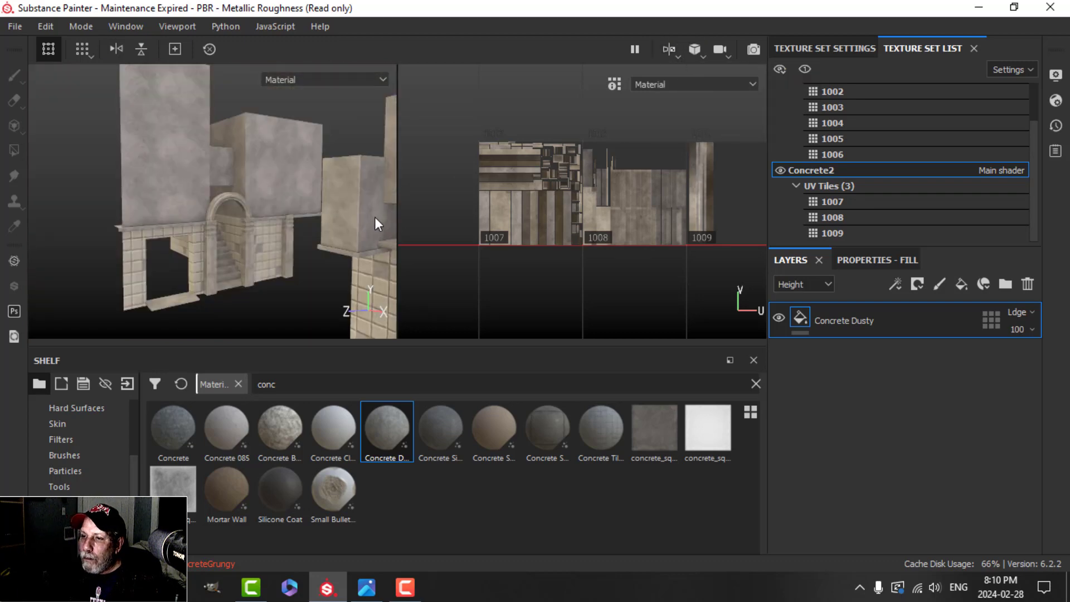
- Add a paint layer above Concrete Dusty, enable the height channel for painting and set its height to -0.4357
{"action": "left_click_drag", "start_coordinate": [374, 217], "coordinate": [258, 220], "text": "alt"}
{"action": "scroll", "coordinate": [684, 239], "scroll_direction": "down", "scroll_amount": 2}
{"action": "scroll", "coordinate": [683, 239], "scroll_direction": "up", "scroll_amount": 2}
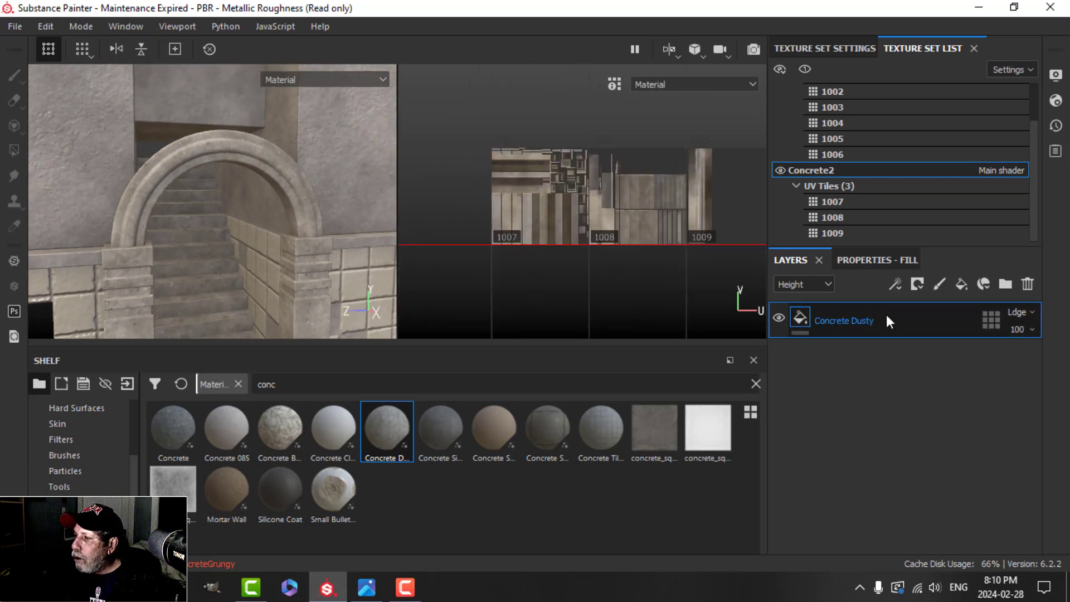
{"action": "left_click", "coordinate": [939, 284]}
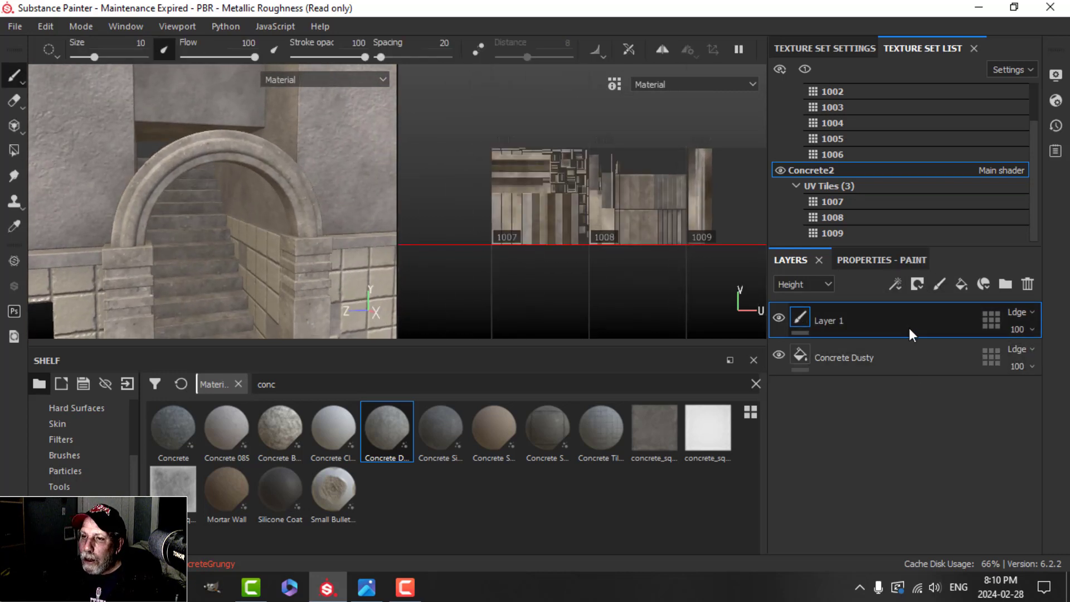
{"action": "left_click", "coordinate": [882, 260]}
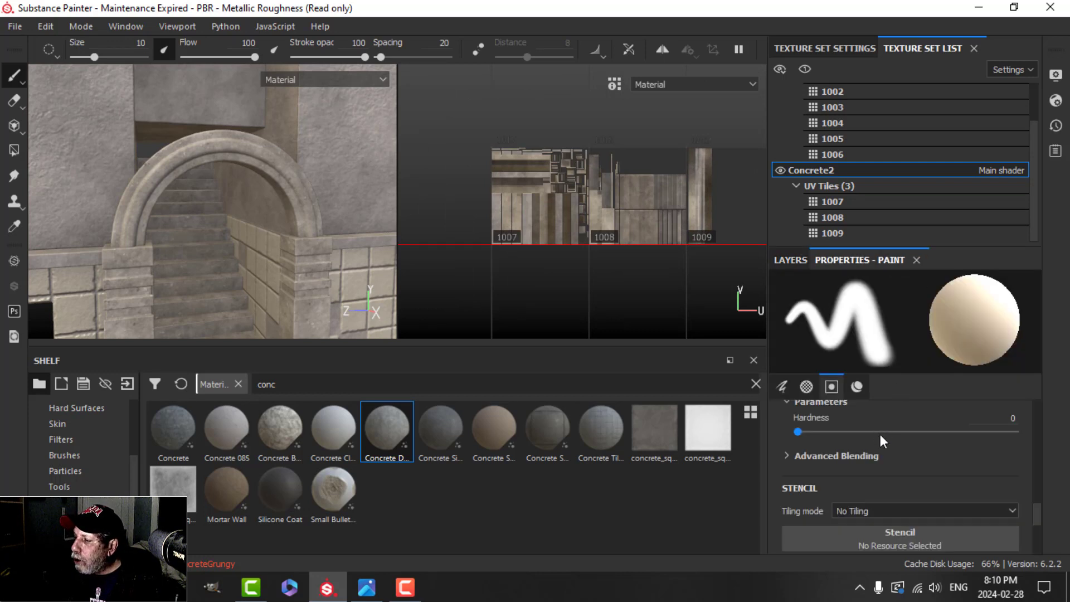
{"action": "scroll", "coordinate": [881, 433], "scroll_direction": "down", "scroll_amount": 3}
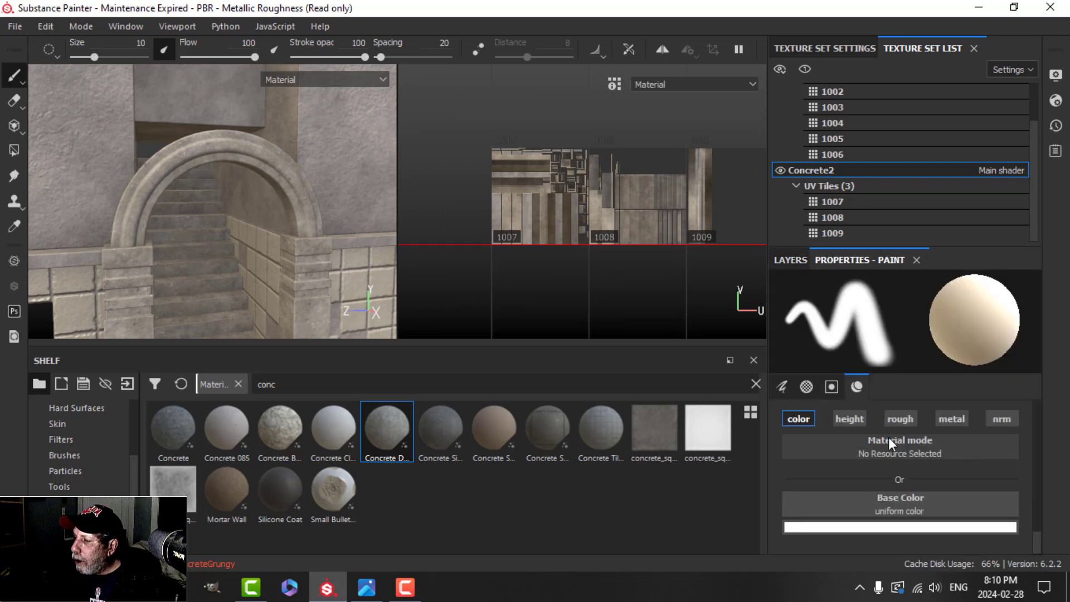
{"action": "left_click", "coordinate": [847, 419]}
{"action": "scroll", "coordinate": [892, 451], "scroll_direction": "down", "scroll_amount": 2}
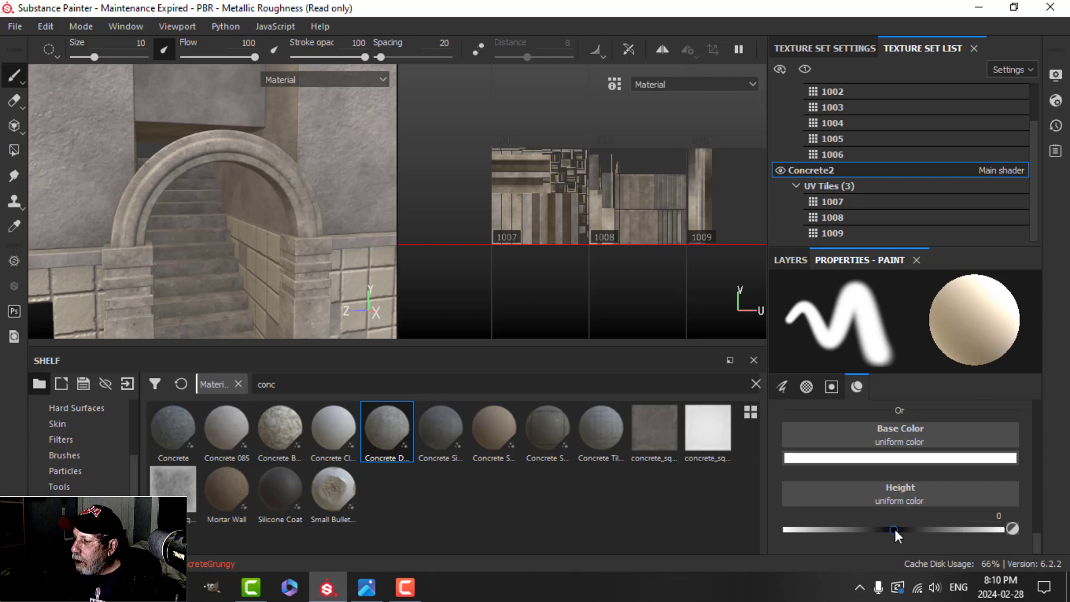
{"action": "left_click_drag", "start_coordinate": [894, 528], "coordinate": [845, 529]}
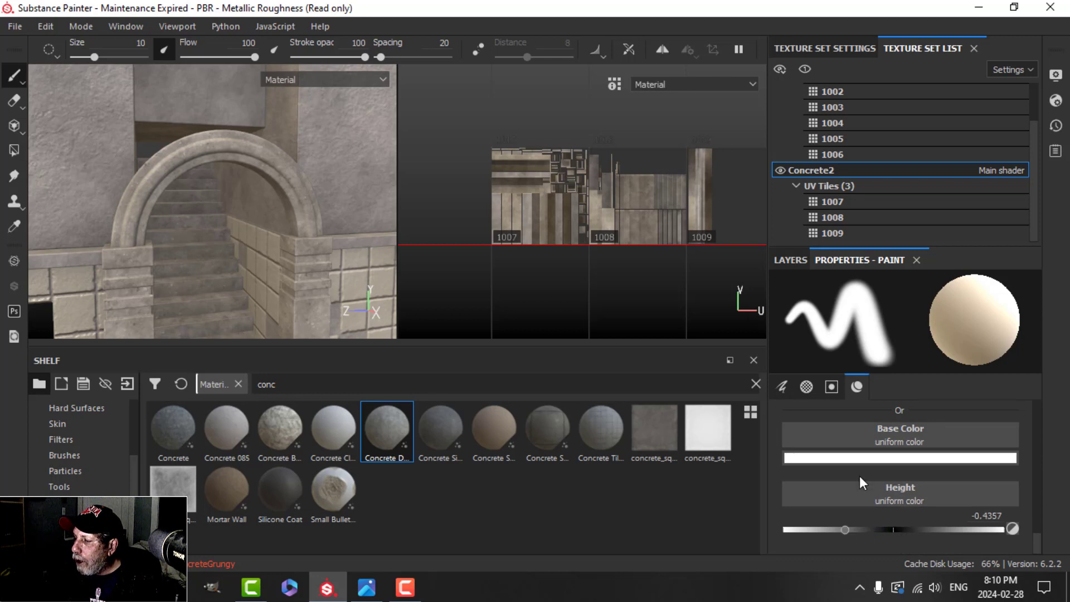
- Set the paint's base color to red and choose the Basic Hard brush at size 0.98
{"action": "left_click", "coordinate": [861, 460]}
{"action": "left_click", "coordinate": [962, 302]}
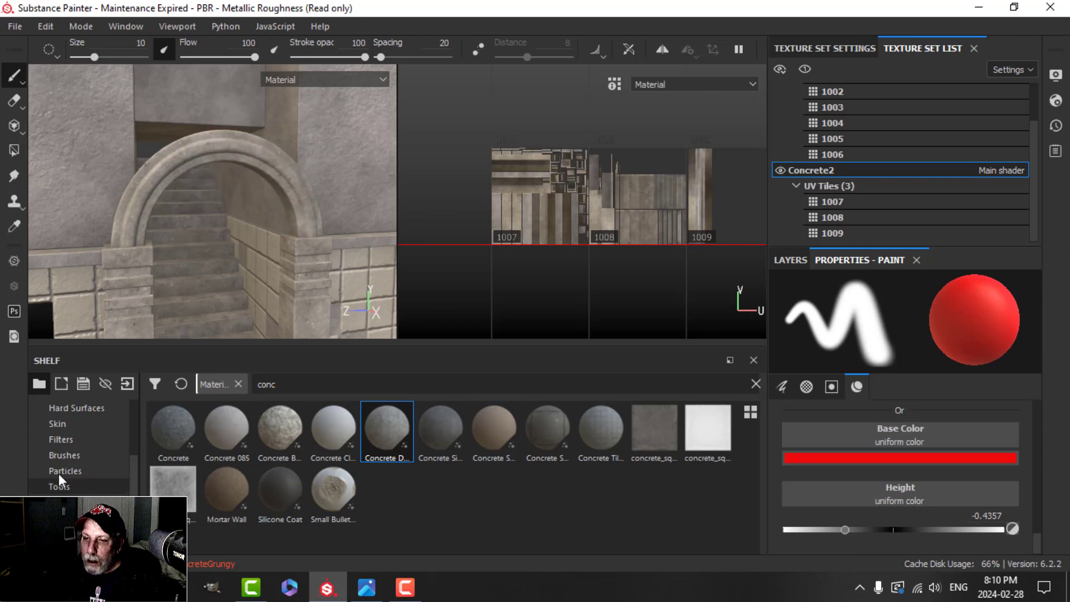
{"action": "scroll", "coordinate": [73, 465], "scroll_direction": "up", "scroll_amount": 1}
{"action": "left_click", "coordinate": [69, 501]}
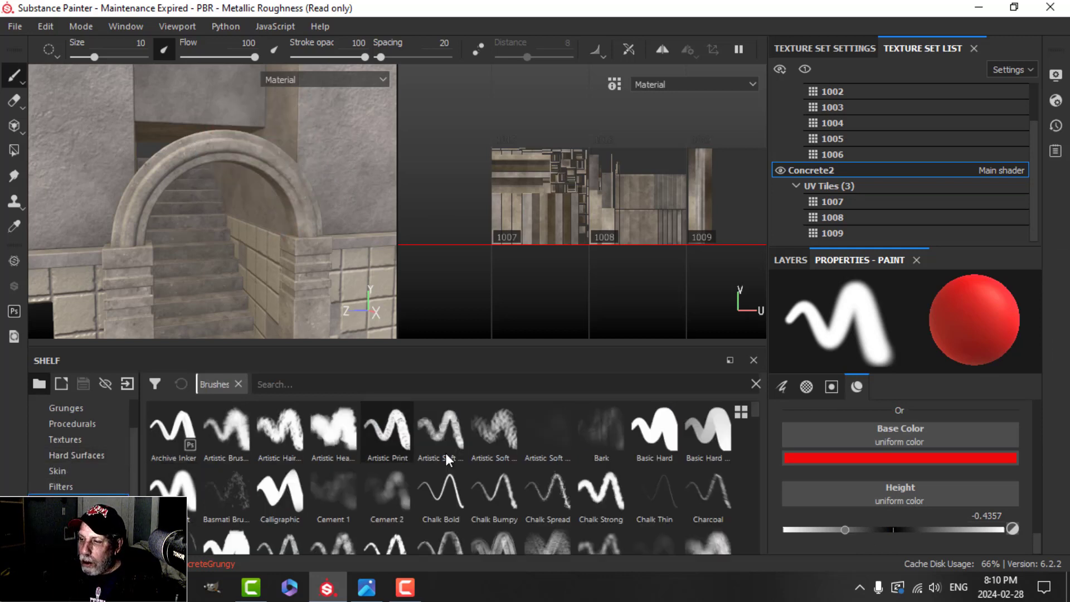
{"action": "left_click", "coordinate": [655, 435]}
{"action": "mouse_move", "coordinate": [176, 171]}
{"action": "right_mouse_down", "text": "ctrl"}
{"action": "mouse_move", "coordinate": [203, 171]}
{"action": "mouse_move", "coordinate": [136, 172]}
{"action": "right_mouse_up", "text": "ctrl"}
- Paint a red test stroke near the arch's crown, inspect it on UV tile 1009 and undo it
{"action": "left_click_drag", "start_coordinate": [185, 161], "coordinate": [225, 142]}
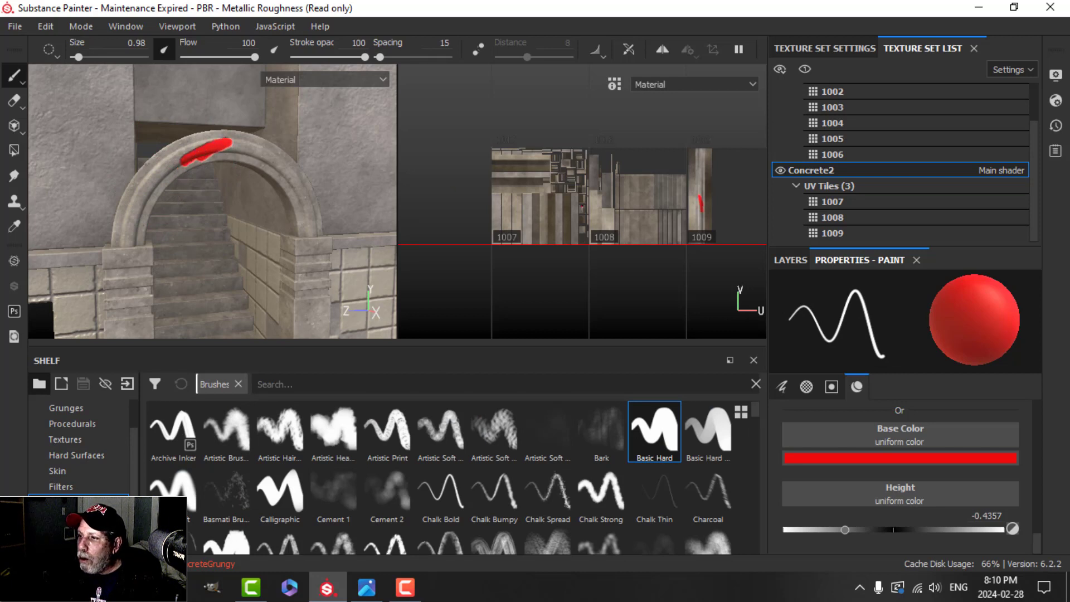
{"action": "scroll", "coordinate": [700, 221], "scroll_direction": "down", "scroll_amount": 1}
{"action": "scroll", "coordinate": [701, 222], "scroll_direction": "up", "scroll_amount": 9}
{"action": "mouse_move", "coordinate": [701, 220]}
{"action": "middle_mouse_down", "text": "alt"}
{"action": "mouse_move", "coordinate": [658, 244]}
{"action": "mouse_move", "coordinate": [648, 292]}
{"action": "middle_mouse_up", "text": "alt"}
{"action": "scroll", "coordinate": [658, 272], "scroll_direction": "up", "scroll_amount": 3}
{"action": "scroll", "coordinate": [660, 233], "scroll_direction": "down", "scroll_amount": 2}
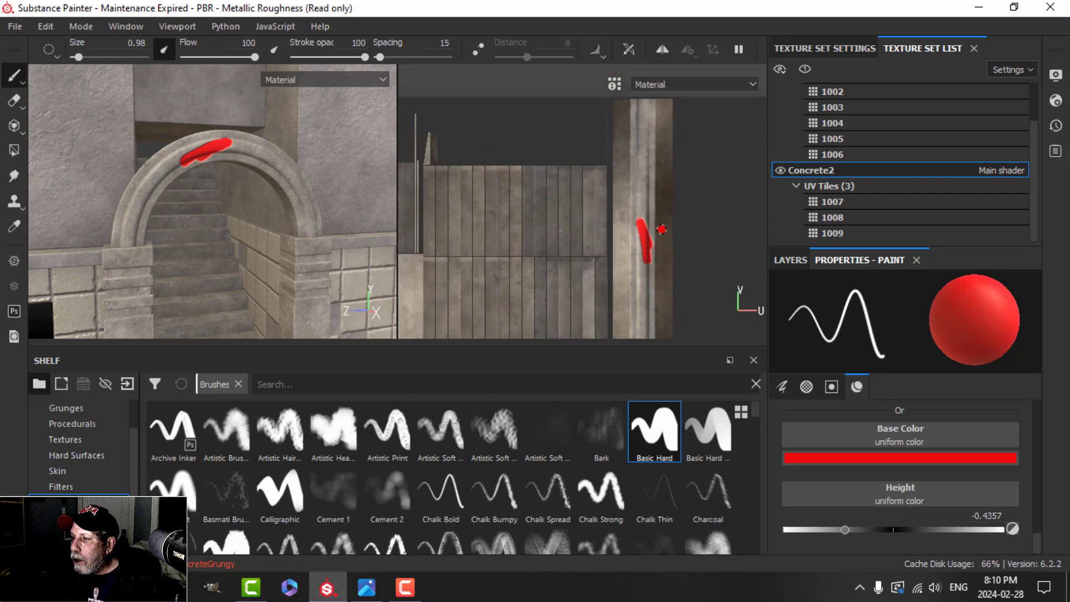
{"action": "middle_click_drag", "start_coordinate": [660, 233], "coordinate": [629, 249], "text": "alt"}
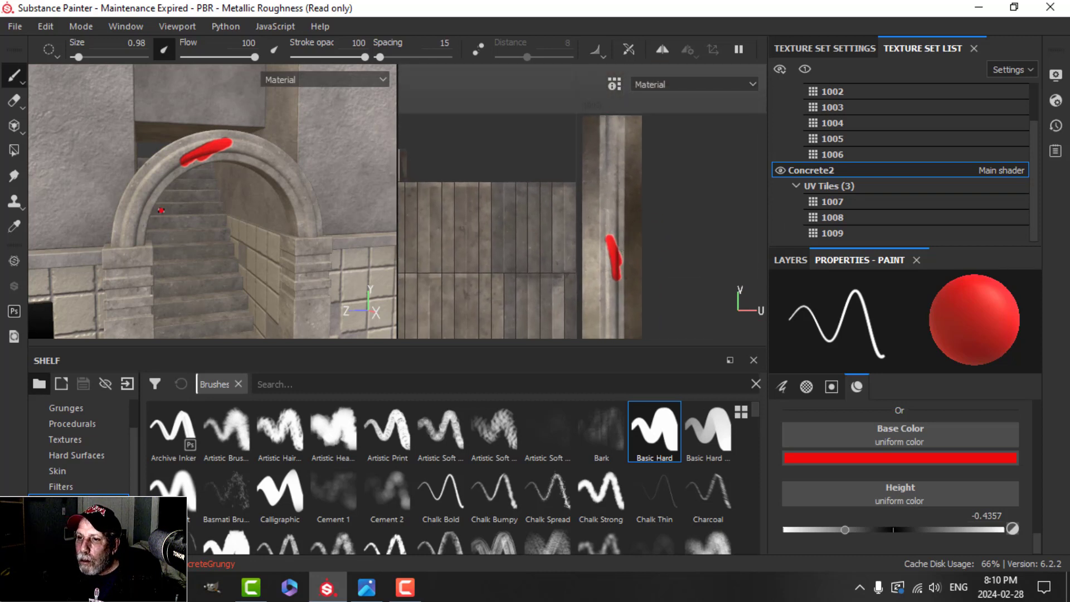
{"action": "key", "text": "ctrl+z"}
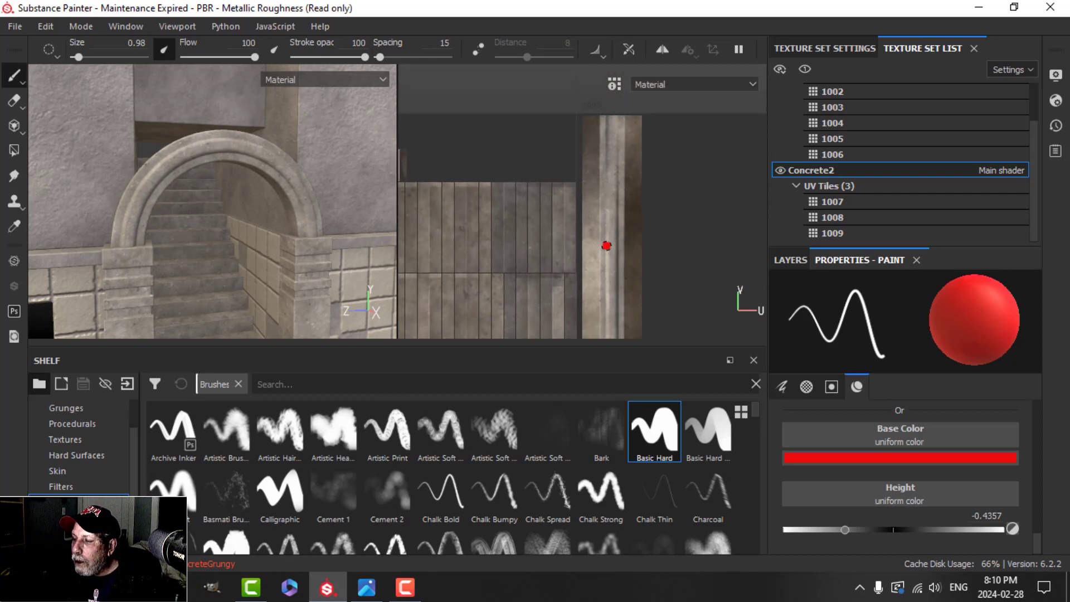
- Turn off the color channel of the paint so that the brush affects only height
{"action": "scroll", "coordinate": [606, 246], "scroll_direction": "down", "scroll_amount": 1}
{"action": "mouse_move", "coordinate": [653, 248]}
{"action": "middle_mouse_down", "text": "alt"}
{"action": "mouse_move", "coordinate": [646, 228]}
{"action": "mouse_move", "coordinate": [648, 245]}
{"action": "middle_mouse_up", "text": "alt"}
{"action": "scroll", "coordinate": [646, 234], "scroll_direction": "up", "scroll_amount": 2}
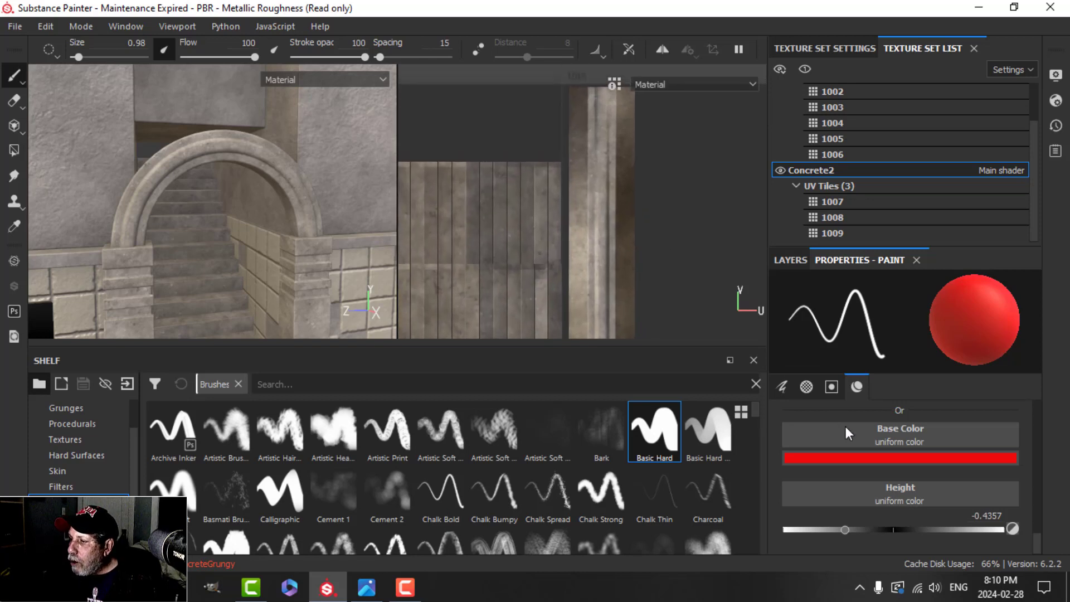
{"action": "scroll", "coordinate": [861, 446], "scroll_direction": "up", "scroll_amount": 3}
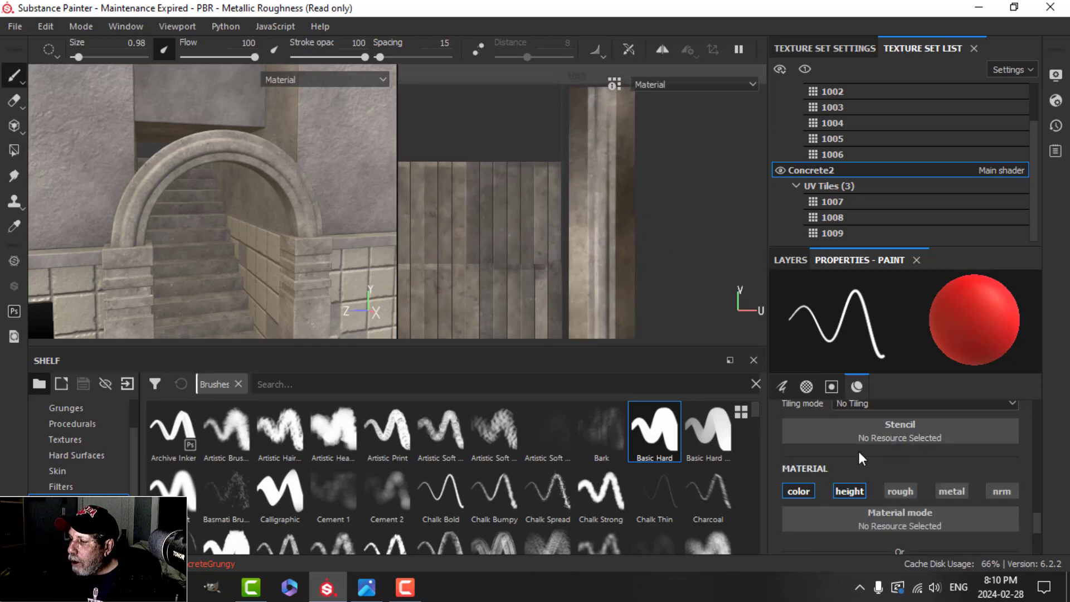
{"action": "left_click", "coordinate": [795, 493]}
{"action": "scroll", "coordinate": [881, 500], "scroll_direction": "down", "scroll_amount": 2}
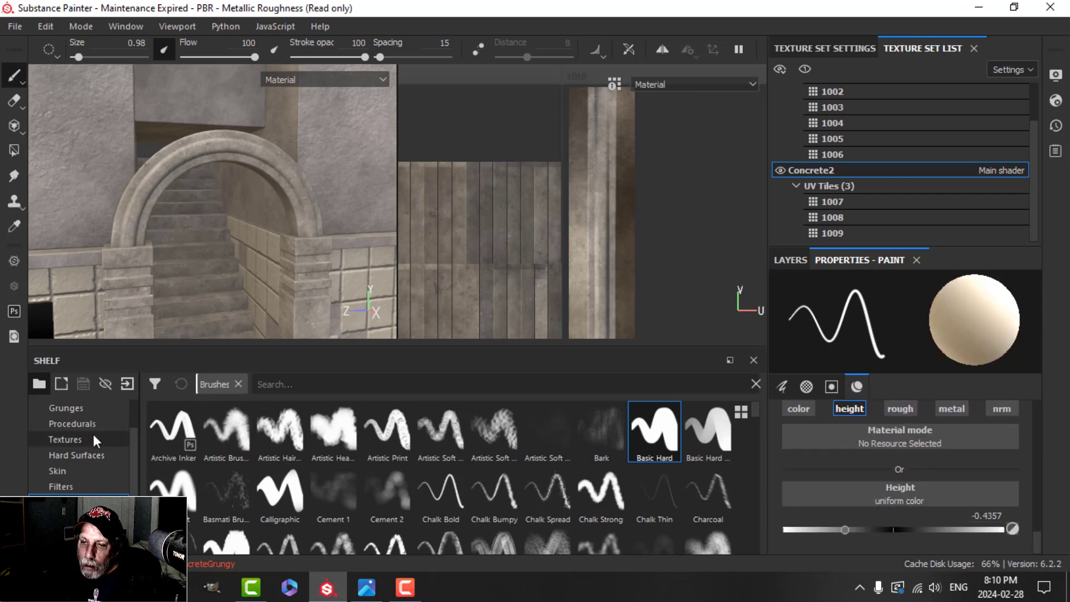
- Browse the alphas and apply Celtic Branch as the brush's alpha
{"action": "scroll", "coordinate": [92, 434], "scroll_direction": "up", "scroll_amount": 2}
{"action": "left_click", "coordinate": [78, 439]}
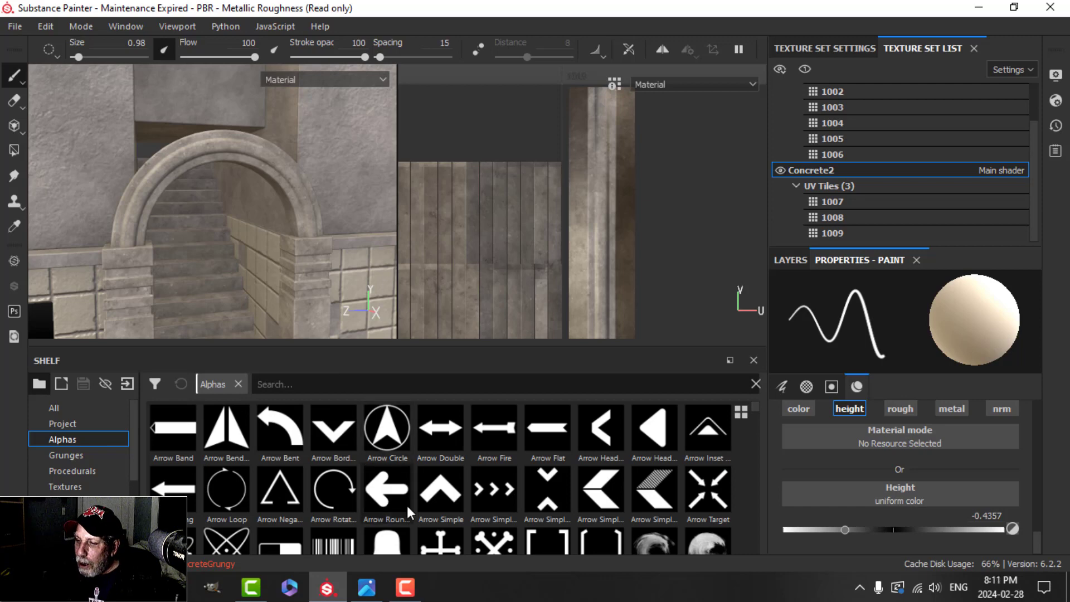
{"action": "scroll", "coordinate": [407, 505], "scroll_direction": "down", "scroll_amount": 3}
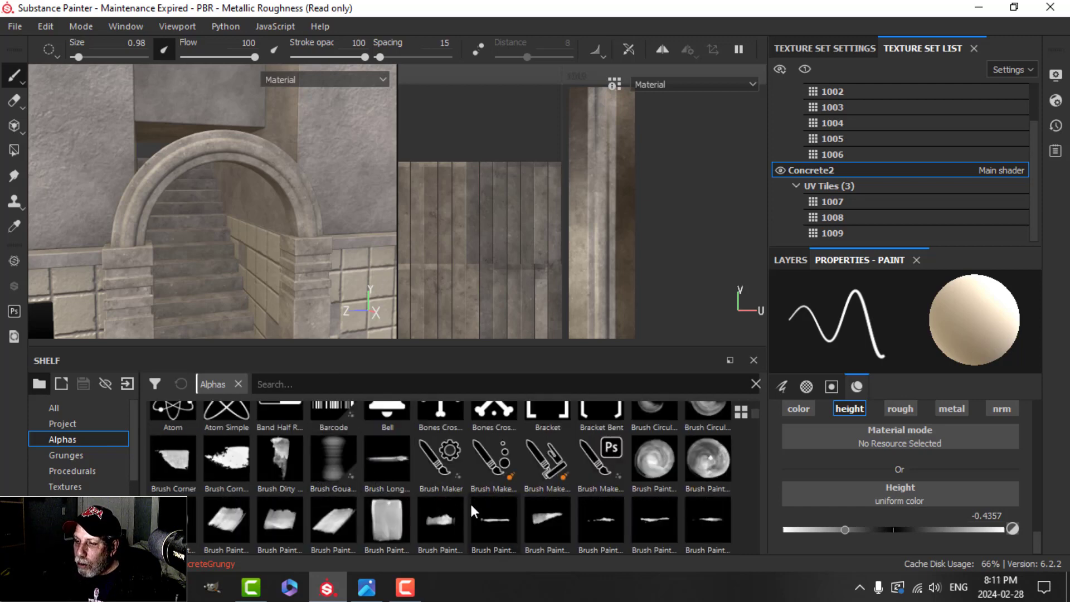
{"action": "scroll", "coordinate": [470, 502], "scroll_direction": "up", "scroll_amount": 3}
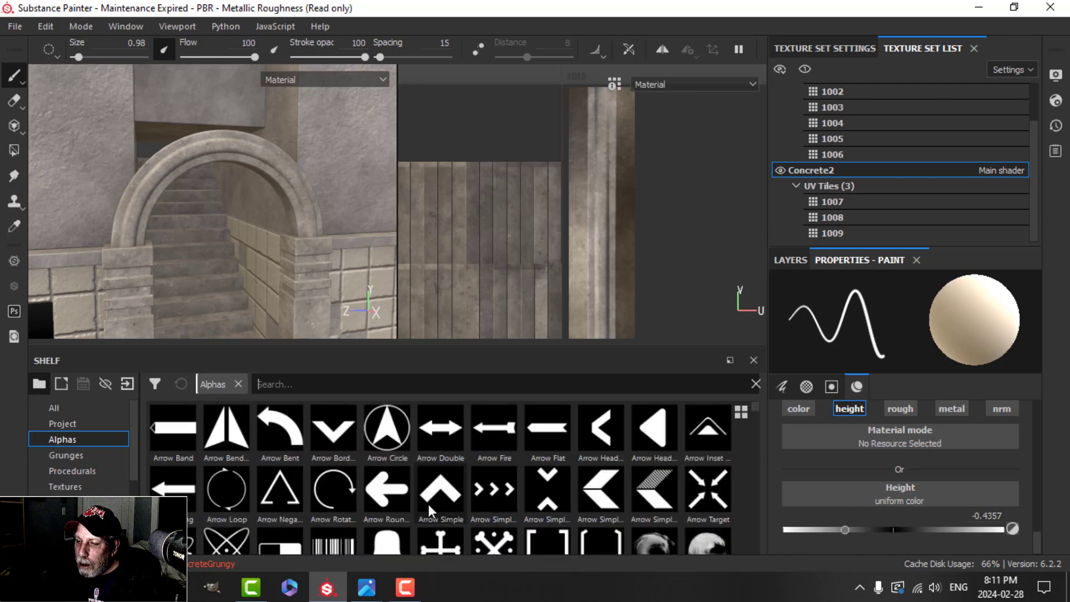
{"action": "scroll", "coordinate": [426, 504], "scroll_direction": "down", "scroll_amount": 3}
{"action": "scroll", "coordinate": [426, 503], "scroll_direction": "down", "scroll_amount": 2}
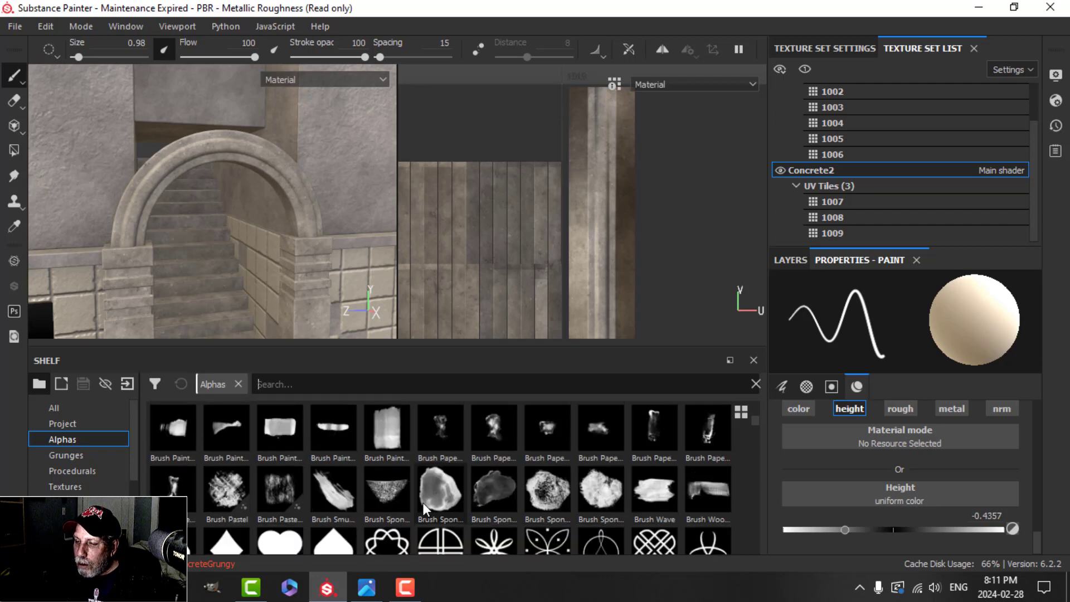
{"action": "left_click", "coordinate": [392, 538]}
{"action": "scroll", "coordinate": [393, 543], "scroll_direction": "down", "scroll_amount": 2}
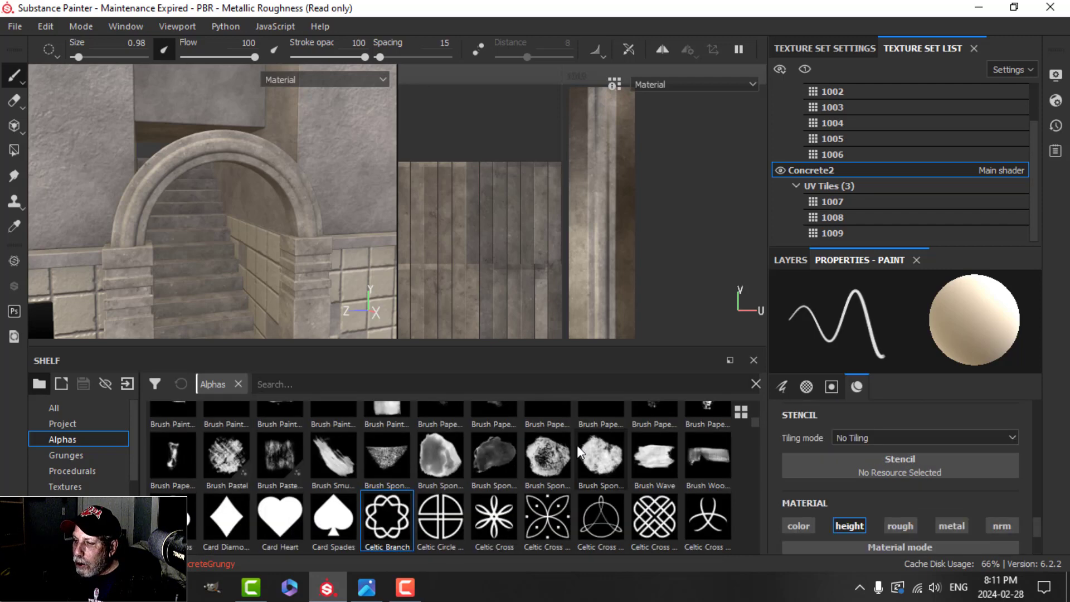
{"action": "scroll", "coordinate": [388, 527], "scroll_direction": "up", "scroll_amount": 1}
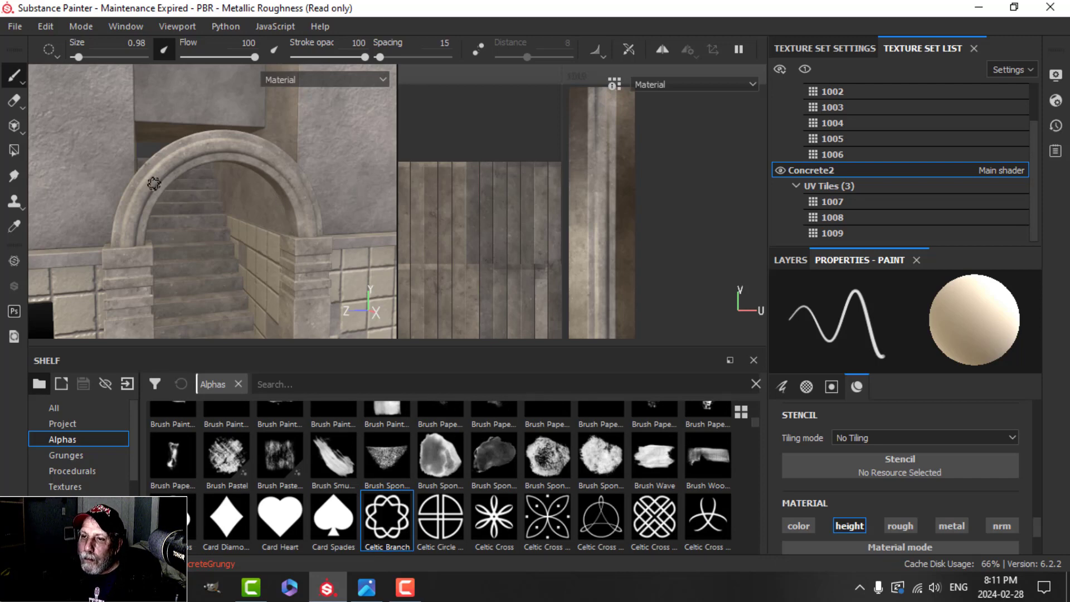
- Paint a test stroke with the Celtic Branch alpha on the arch molding and undo it
{"action": "scroll", "coordinate": [186, 194], "scroll_direction": "up", "scroll_amount": 3}
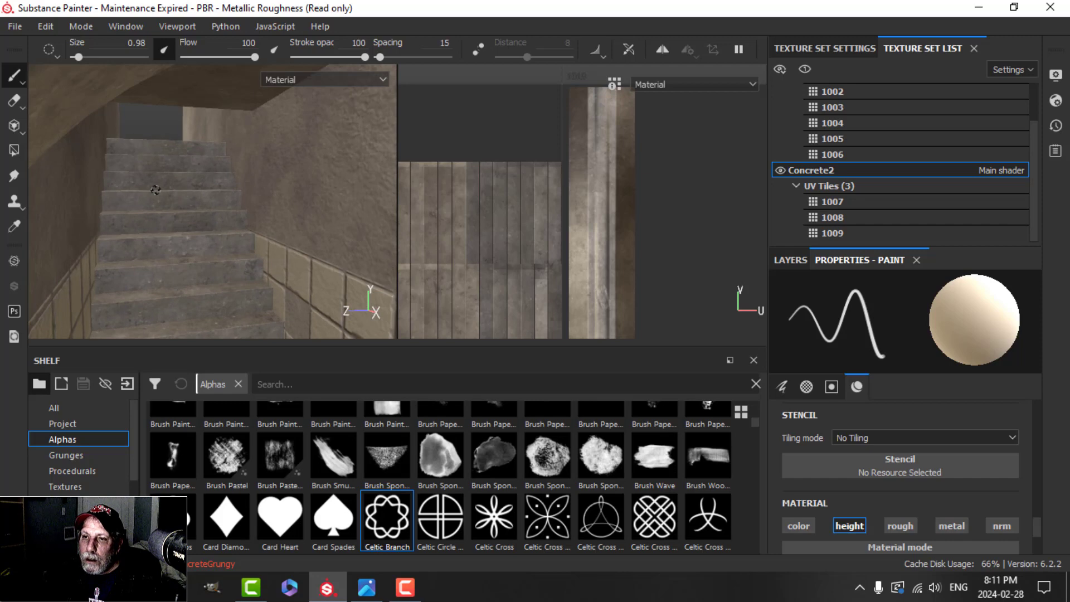
{"action": "scroll", "coordinate": [167, 201], "scroll_direction": "down", "scroll_amount": 3}
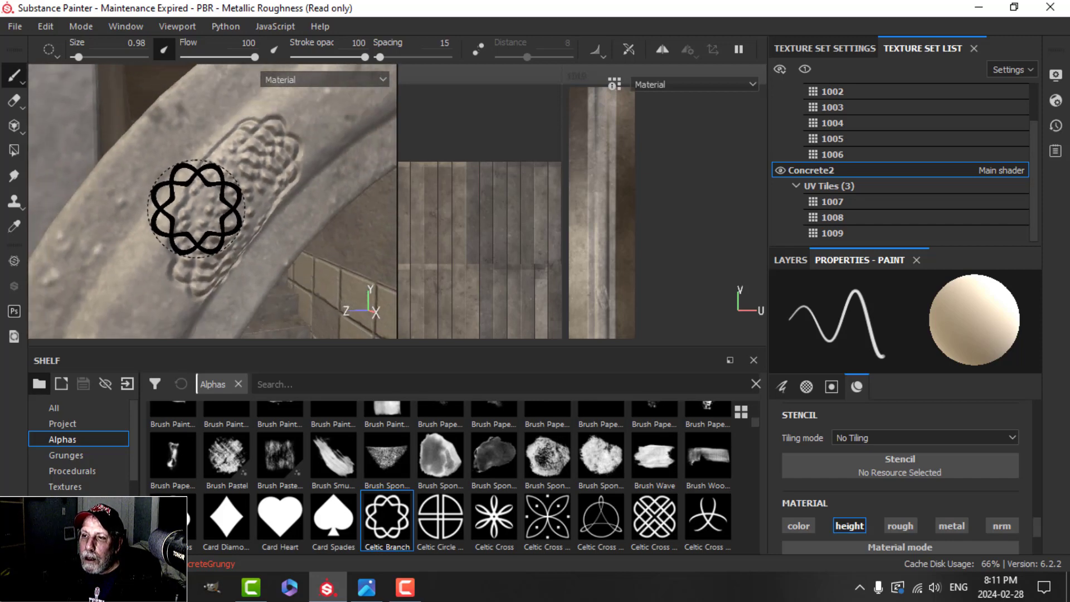
{"action": "key", "text": "ctrl+z"}
{"action": "scroll", "coordinate": [313, 218], "scroll_direction": "down", "scroll_amount": 2}
{"action": "scroll", "coordinate": [594, 235], "scroll_direction": "down", "scroll_amount": 1}
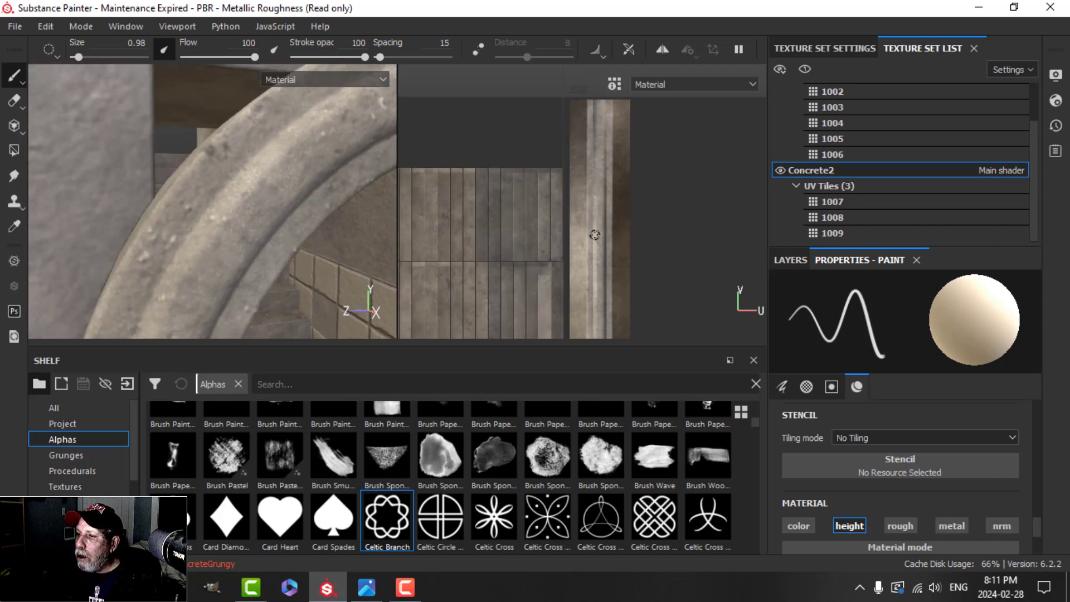
- Set the brush's height to -0.3 and frame the arch alongside UV tile 1009
{"action": "middle_click_drag", "start_coordinate": [595, 235], "coordinate": [581, 219]}
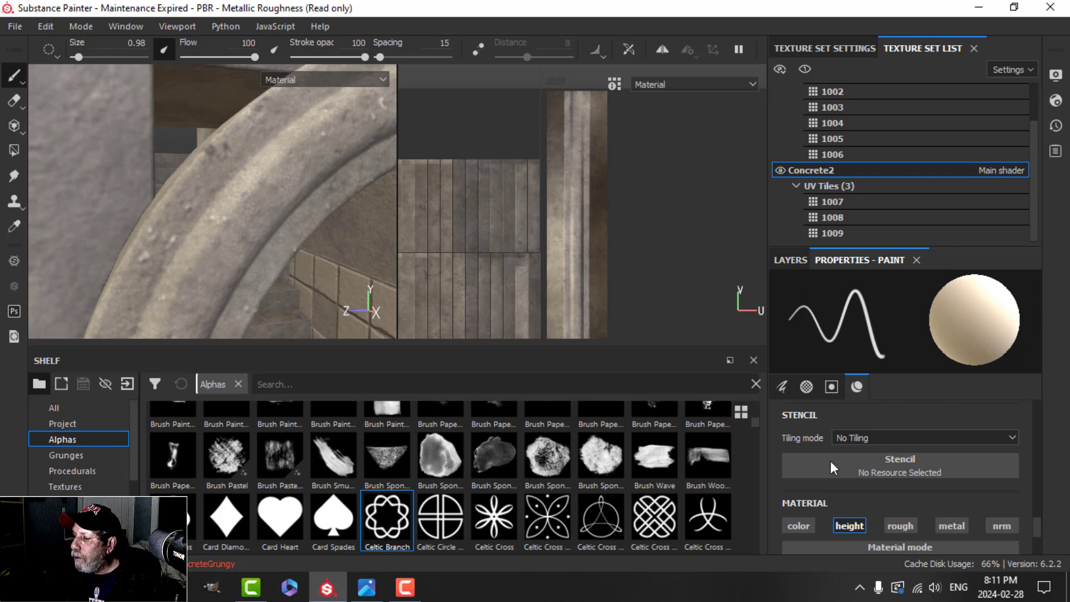
{"action": "scroll", "coordinate": [846, 520], "scroll_direction": "down", "scroll_amount": 3}
{"action": "left_click_drag", "start_coordinate": [846, 526], "coordinate": [860, 529]}
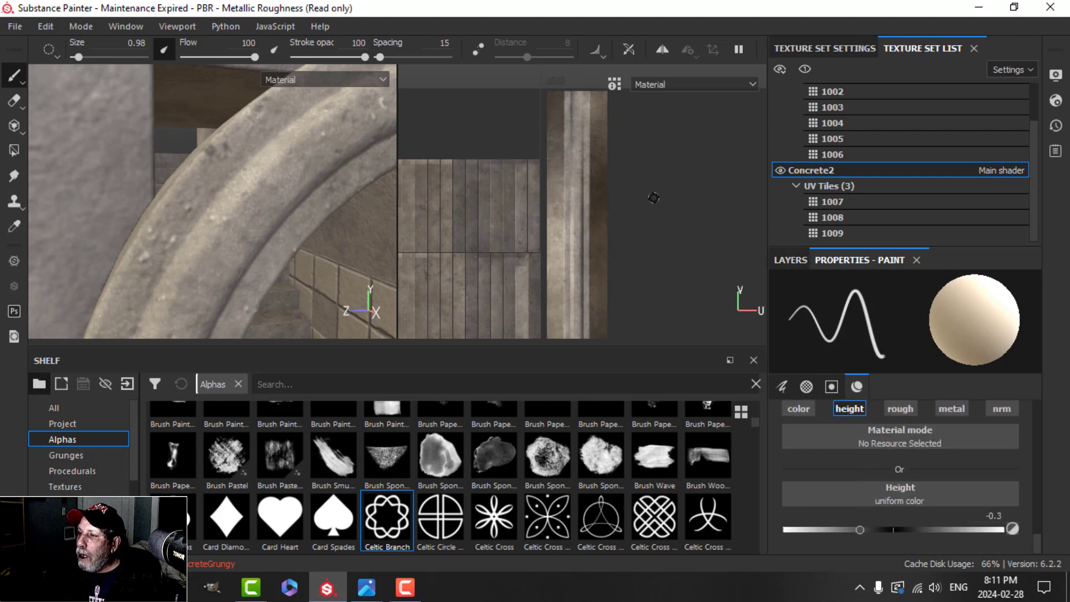
{"action": "middle_click_drag", "start_coordinate": [654, 197], "coordinate": [667, 211]}
{"action": "scroll", "coordinate": [265, 251], "scroll_direction": "down", "scroll_amount": 4}
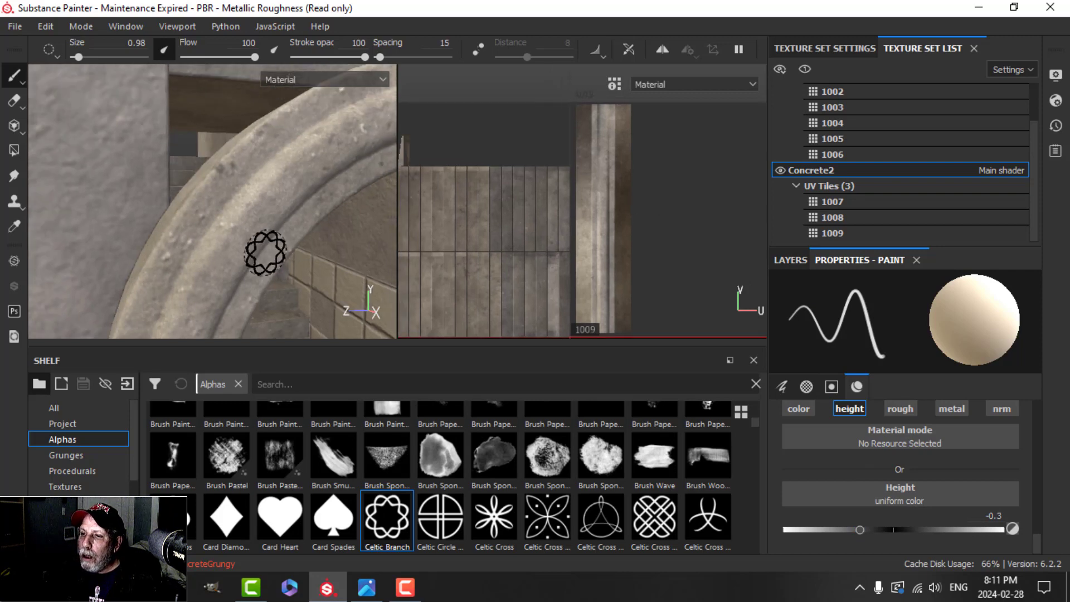
{"action": "middle_click_drag", "start_coordinate": [265, 250], "coordinate": [217, 235], "text": "alt"}
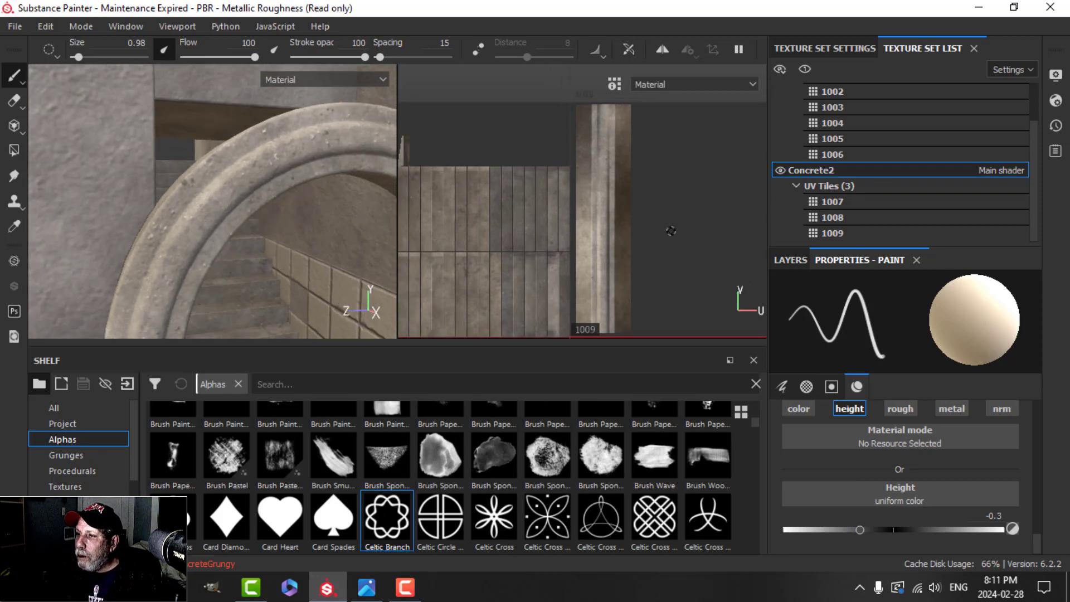
- Try a straight Celtic Branch stroke down the arch strip in UV tile 1009 at brush size 0.57, and undo it
{"action": "key", "text": "Tab"}
{"action": "scroll", "coordinate": [382, 320], "scroll_direction": "down", "scroll_amount": 3}
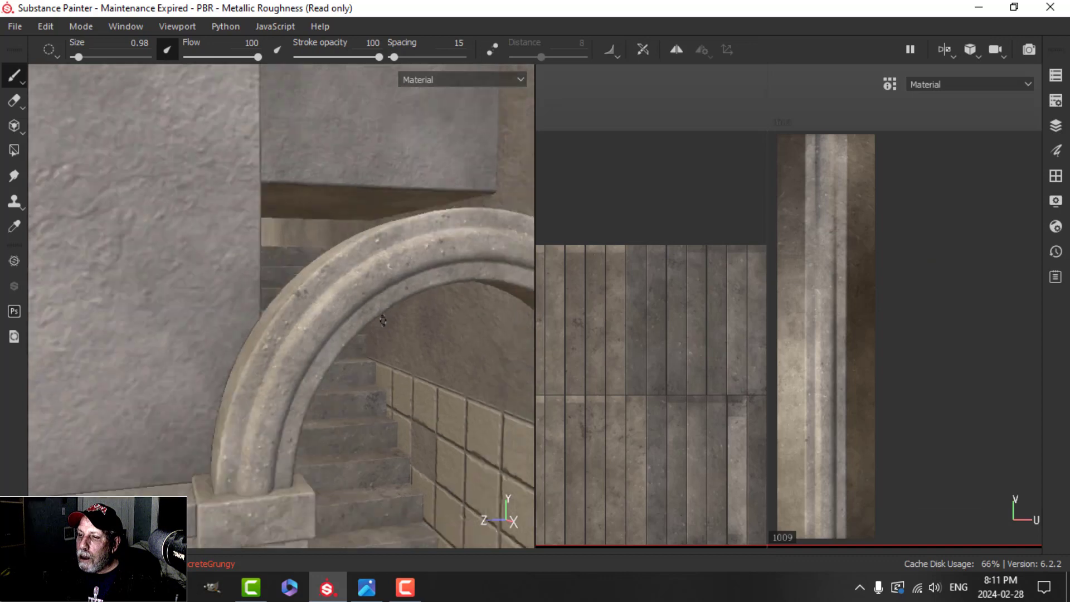
{"action": "scroll", "coordinate": [383, 319], "scroll_direction": "up", "scroll_amount": 1}
{"action": "middle_click_drag", "start_coordinate": [878, 313], "coordinate": [850, 298]}
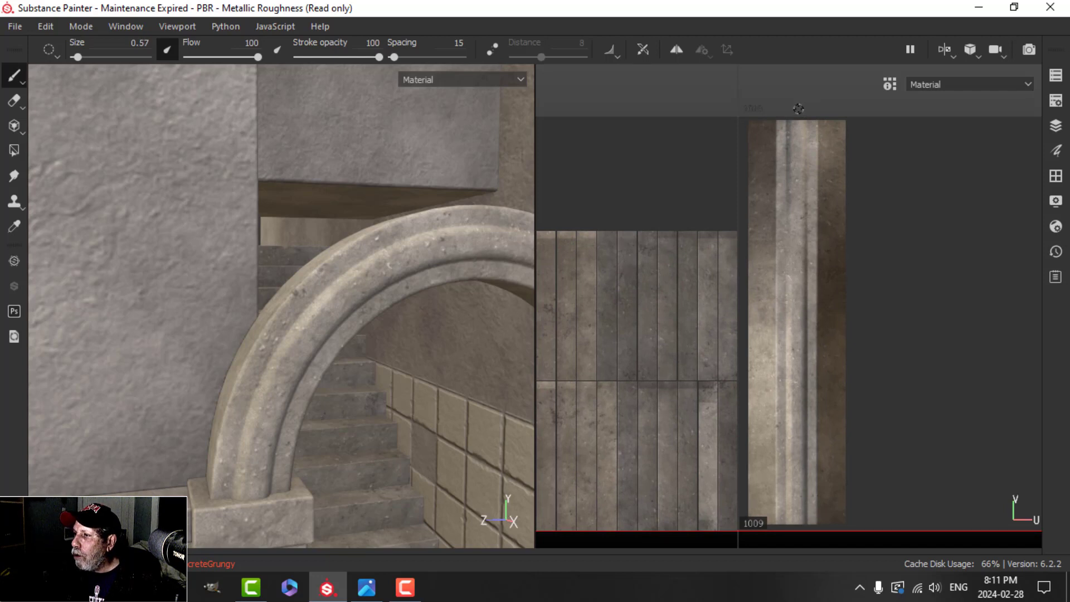
{"action": "key", "text": "shift"}
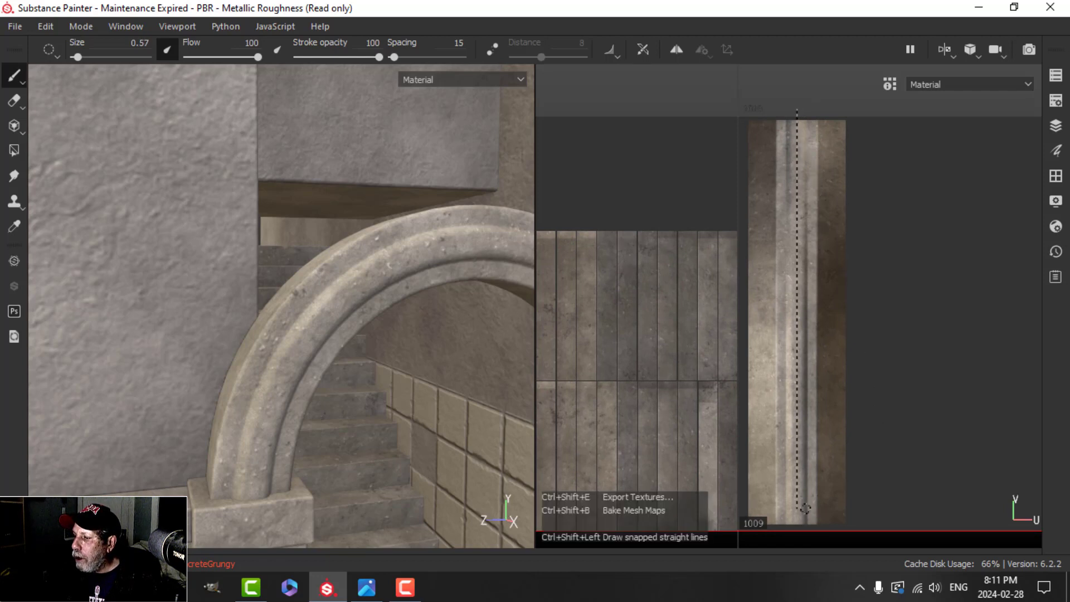
{"action": "left_click", "coordinate": [804, 533], "text": "shift"}
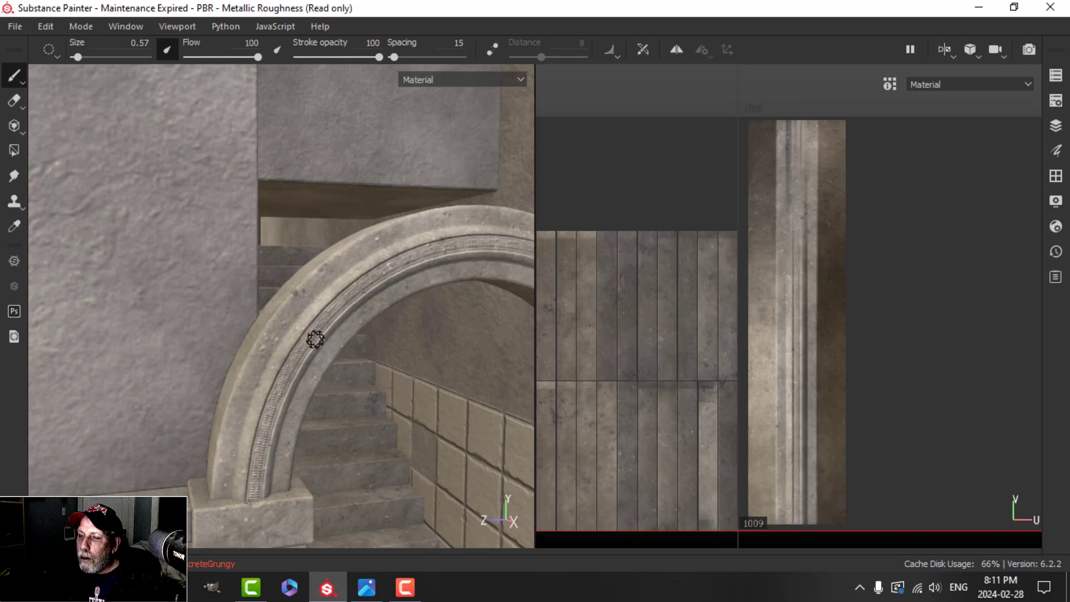
{"action": "key", "text": "ctrl+z"}
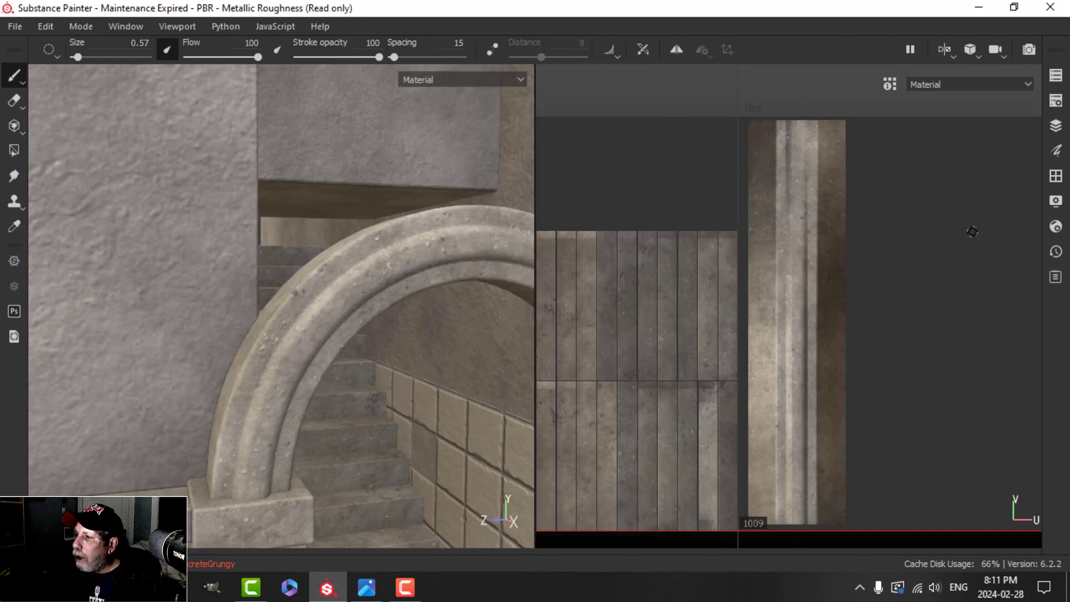
- Set the paint brush's stroke spacing to 75
{"action": "key", "text": "Tab"}
{"action": "scroll", "coordinate": [897, 487], "scroll_direction": "up", "scroll_amount": 5}
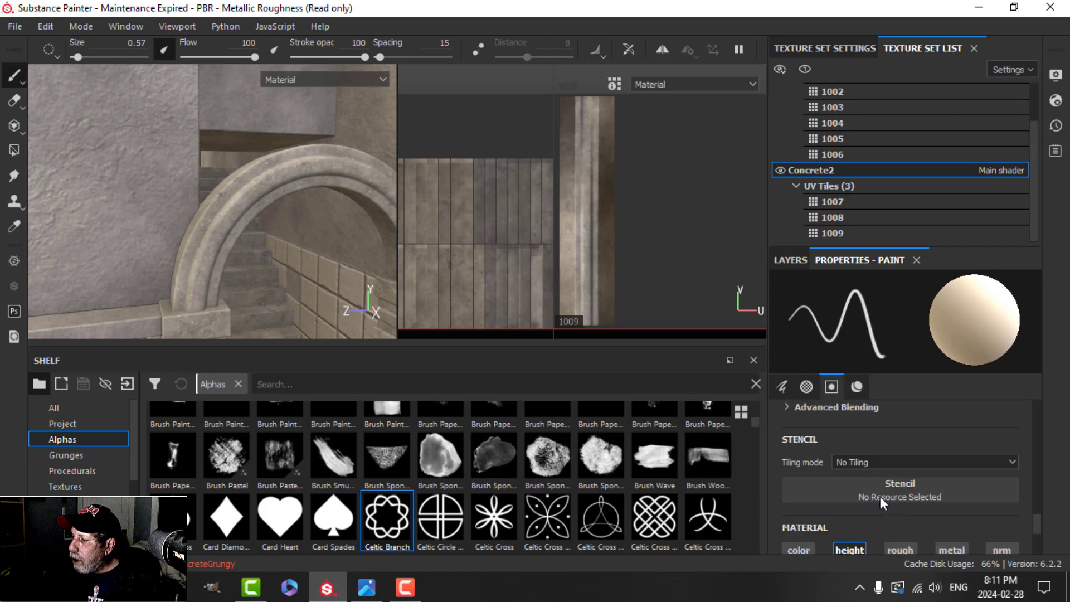
{"action": "scroll", "coordinate": [863, 485], "scroll_direction": "up", "scroll_amount": 10}
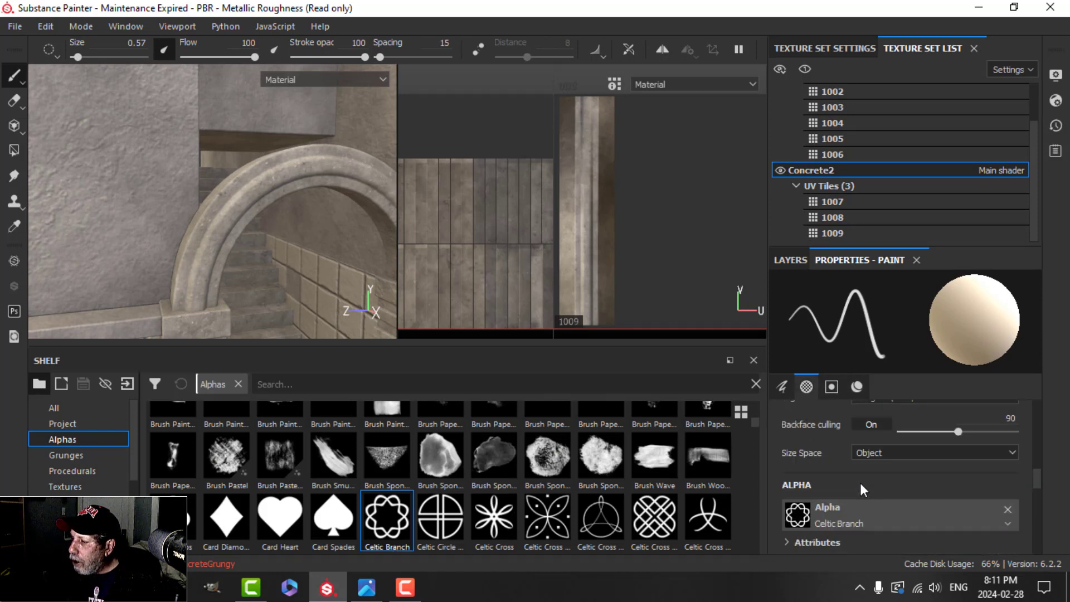
{"action": "scroll", "coordinate": [853, 485], "scroll_direction": "up", "scroll_amount": 10}
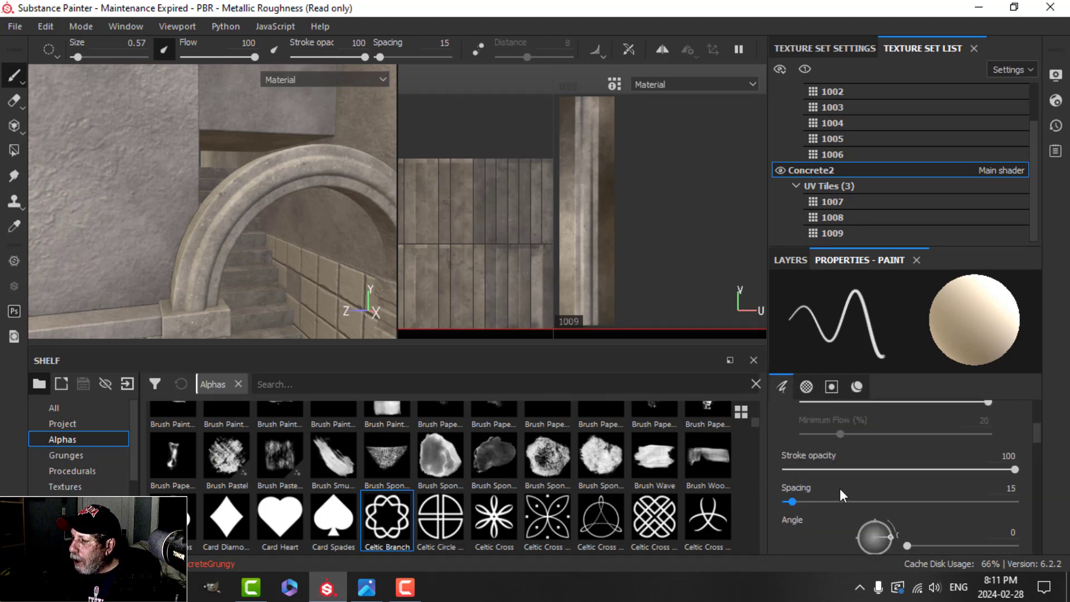
{"action": "left_click_drag", "start_coordinate": [795, 503], "coordinate": [805, 503]}
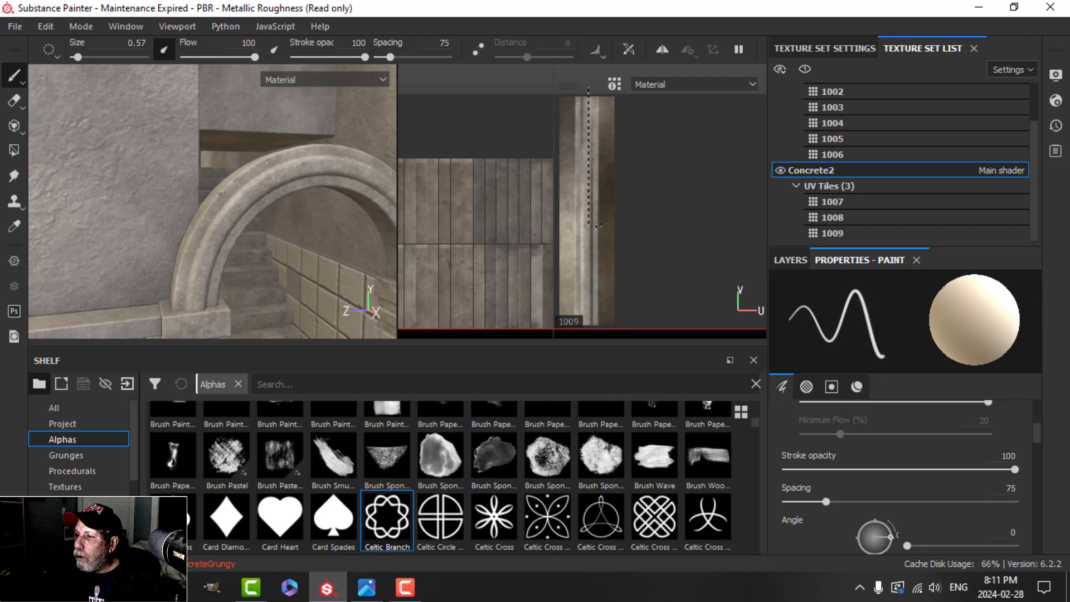
- Try a straight Celtic Branch stroke down UV tile 1009 with the wider spacing at size 0.57, and undo it
{"action": "left_click", "coordinate": [592, 327], "text": "shift"}
{"action": "scroll", "coordinate": [194, 229], "scroll_direction": "up", "scroll_amount": 2}
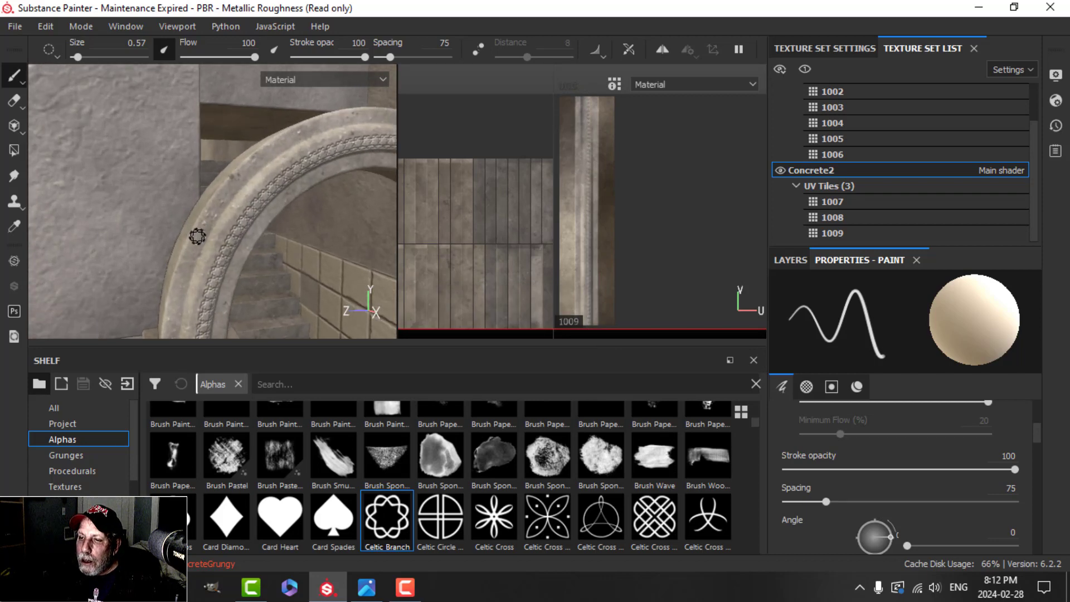
{"action": "scroll", "coordinate": [197, 236], "scroll_direction": "down", "scroll_amount": 2}
{"action": "key", "text": "ctrl+z"}
- Try a snapped straight Celtic Branch stroke down UV tile 1009 at brush size 0.83, and undo it
{"action": "key", "text": "Tab"}
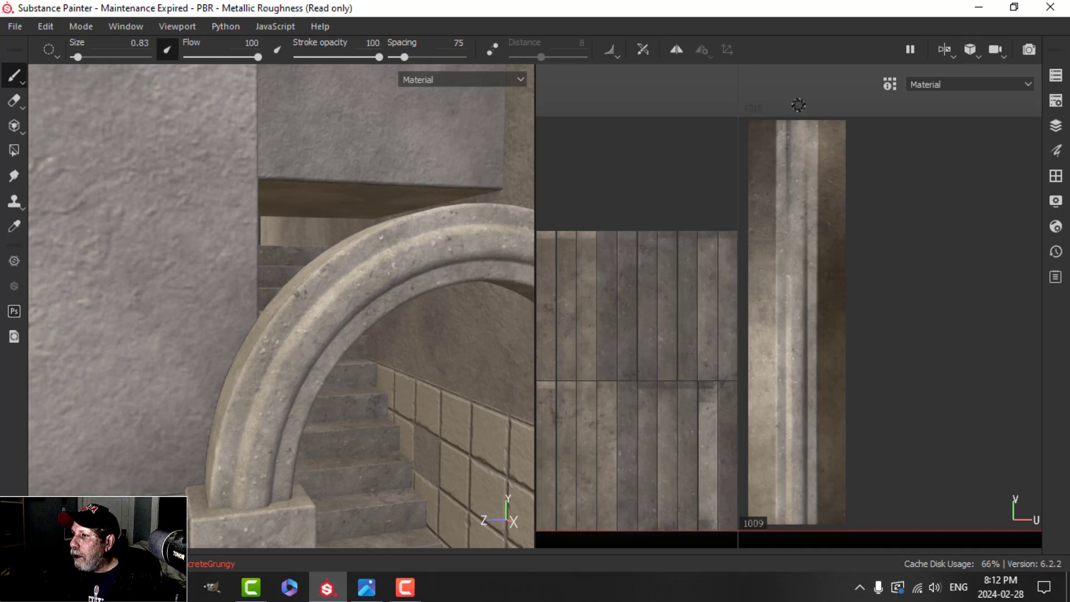
{"action": "left_click", "coordinate": [797, 108]}
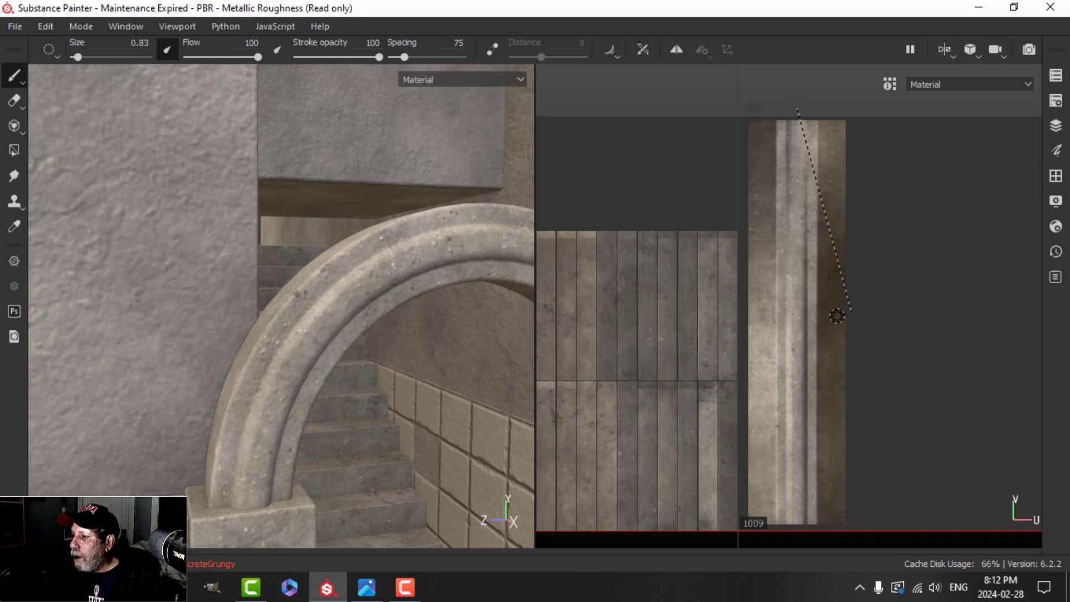
{"action": "left_click", "coordinate": [805, 540], "text": "ctrl+shift"}
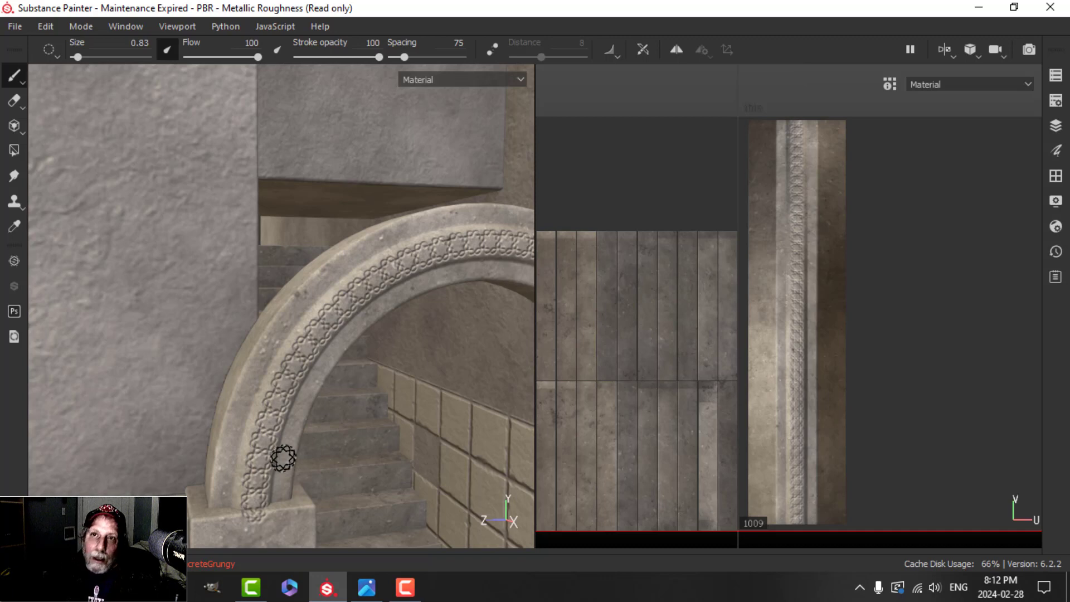
{"action": "key", "text": "ctrl+z"}
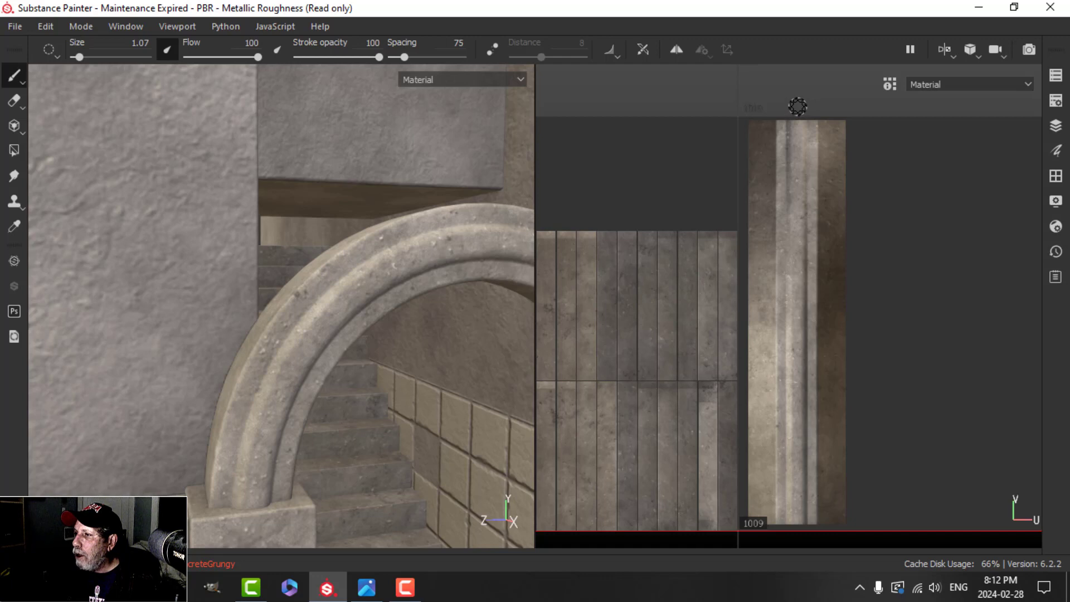
- Engrave a snapped straight line of Celtic Branch ornaments down the arch strip in UV tile 1009 at brush size 1.07
{"action": "left_click", "coordinate": [798, 107]}
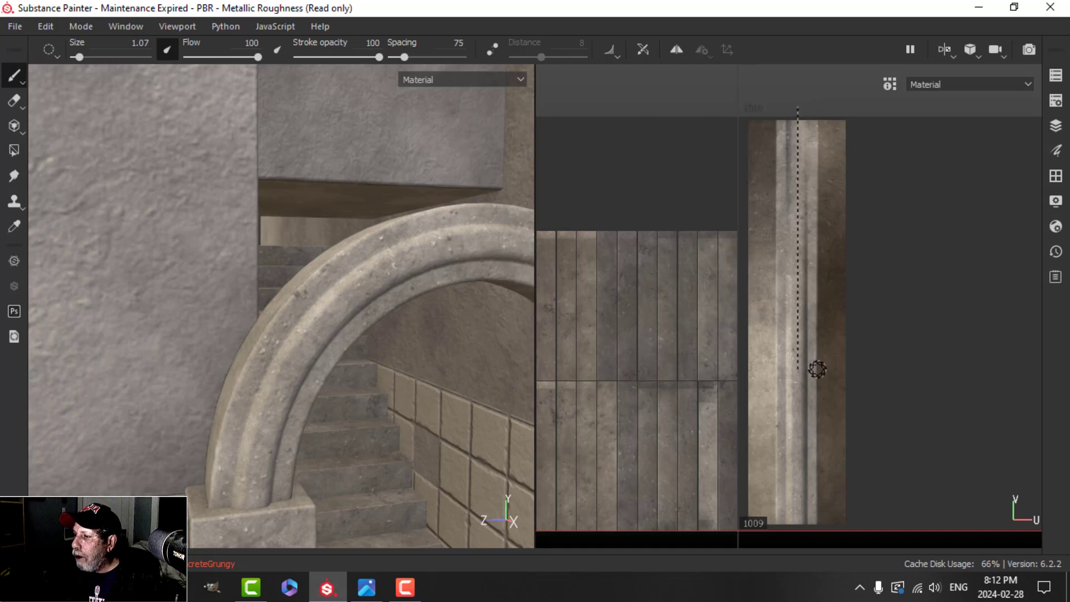
{"action": "left_click", "coordinate": [817, 540], "text": "ctrl+shift"}
{"action": "scroll", "coordinate": [379, 418], "scroll_direction": "down", "scroll_amount": 3}
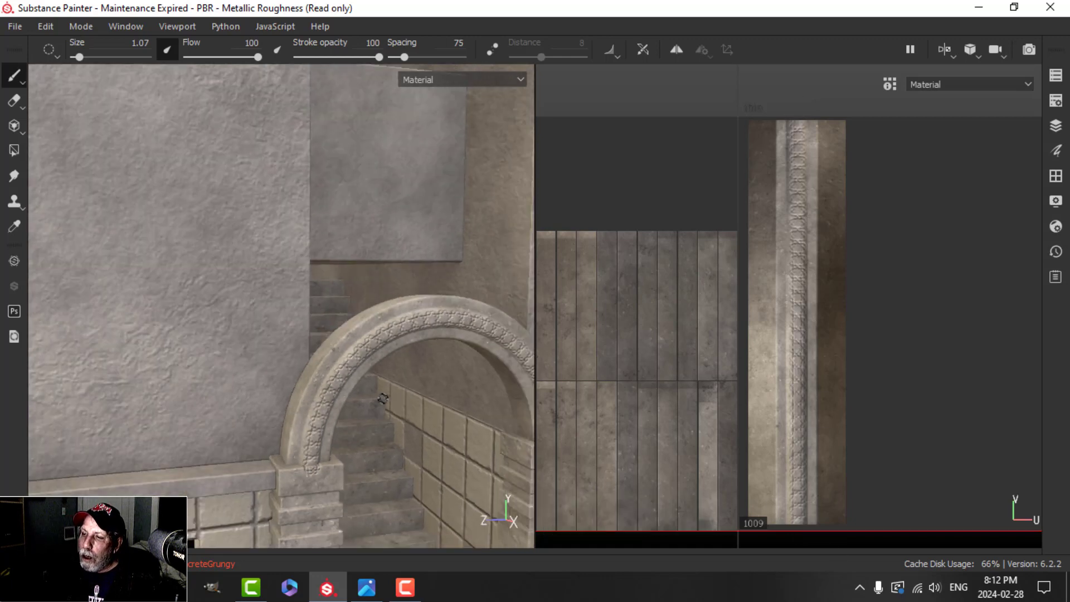
{"action": "middle_click_drag", "start_coordinate": [438, 386], "coordinate": [352, 368], "text": "alt"}
{"action": "left_click_drag", "start_coordinate": [351, 367], "coordinate": [360, 341], "text": "alt"}
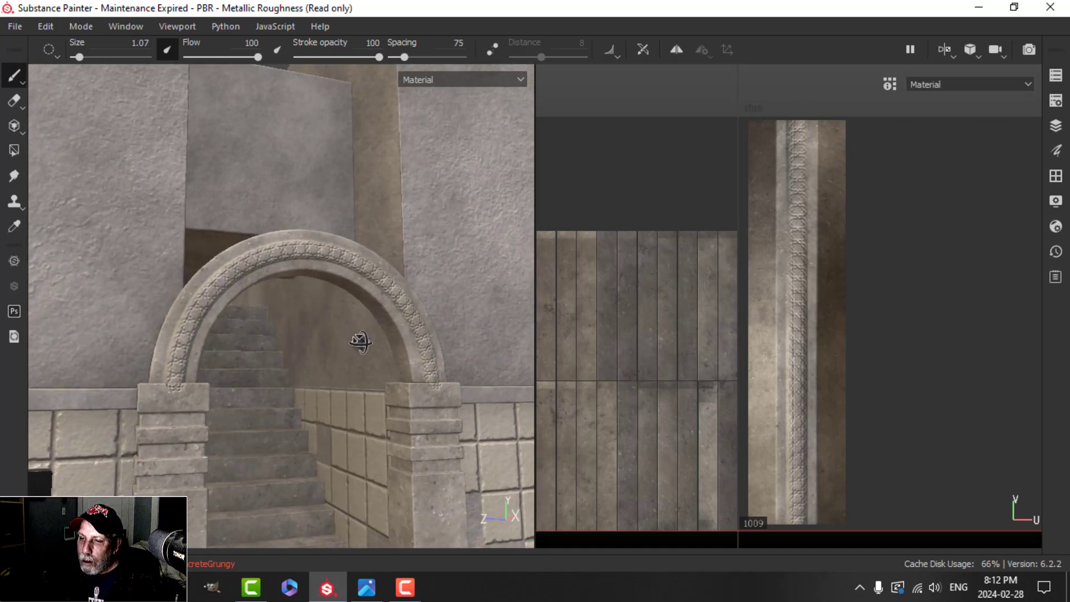
{"action": "scroll", "coordinate": [359, 345], "scroll_direction": "up", "scroll_amount": 3}
{"action": "middle_click_drag", "start_coordinate": [328, 387], "coordinate": [410, 282], "text": "alt"}
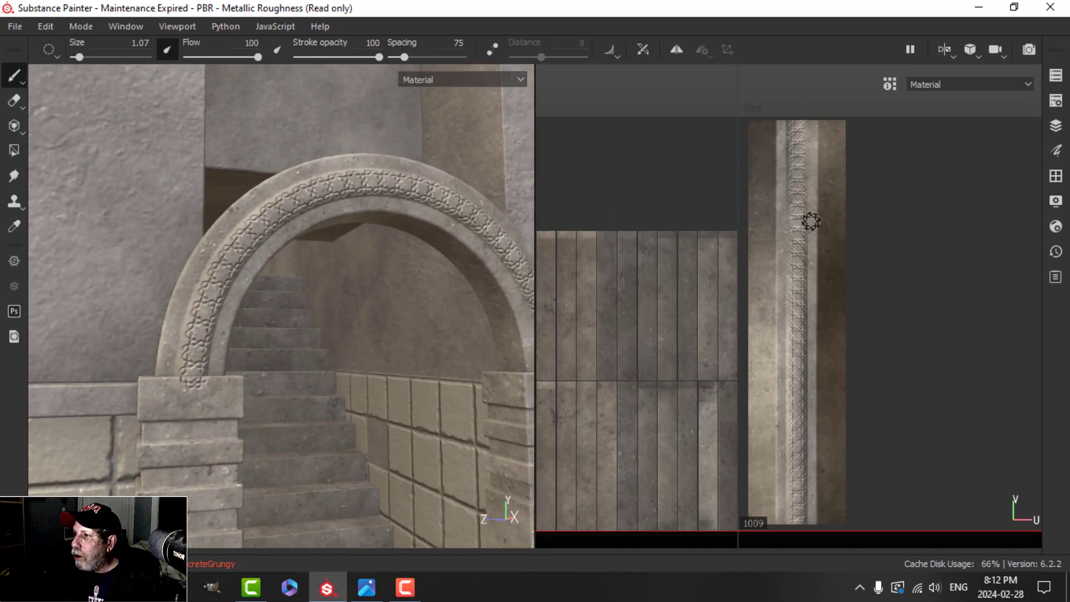
- Switch to the 3D-only view and examine the engraved ornaments around the arch
{"action": "left_click", "coordinate": [944, 52]}
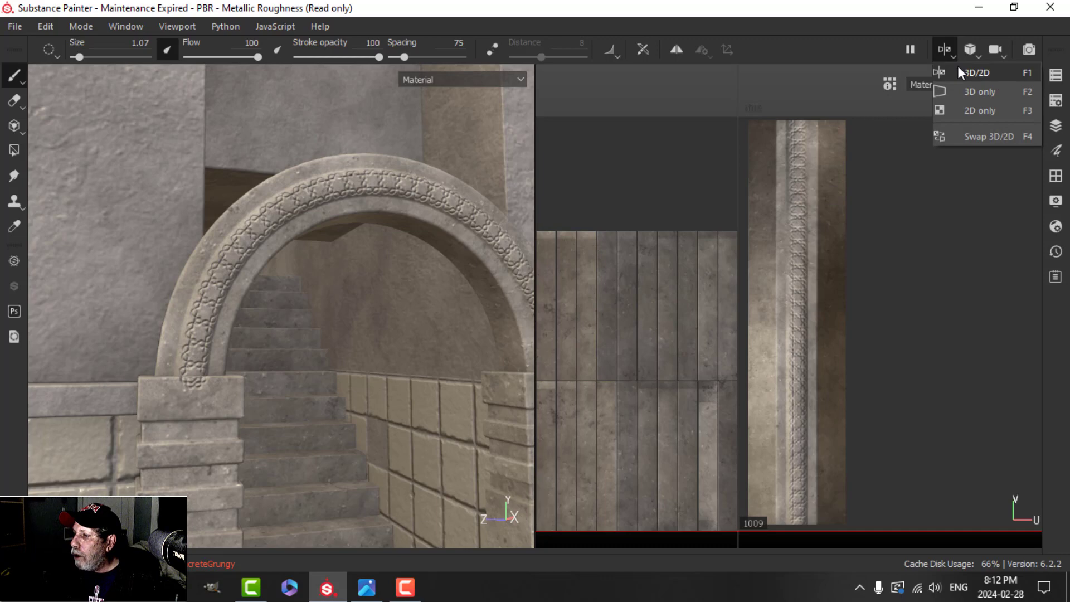
{"action": "left_click", "coordinate": [975, 95]}
{"action": "scroll", "coordinate": [464, 363], "scroll_direction": "down", "scroll_amount": 2}
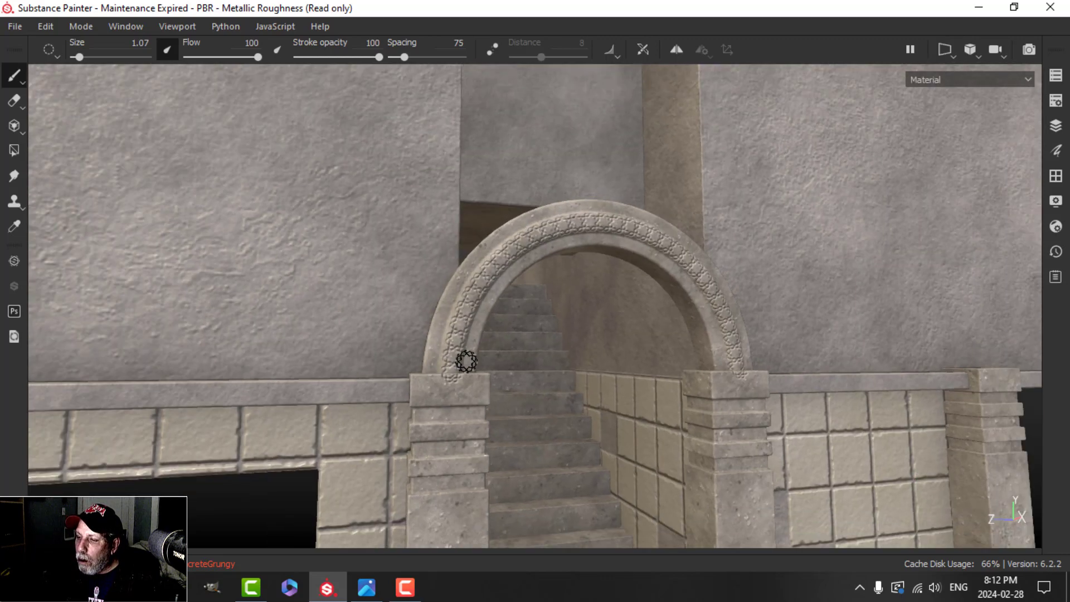
{"action": "scroll", "coordinate": [484, 369], "scroll_direction": "up", "scroll_amount": 2}
{"action": "middle_click_drag", "start_coordinate": [488, 370], "coordinate": [484, 334], "text": "alt"}
{"action": "left_click_drag", "start_coordinate": [484, 334], "coordinate": [519, 370], "text": "alt"}
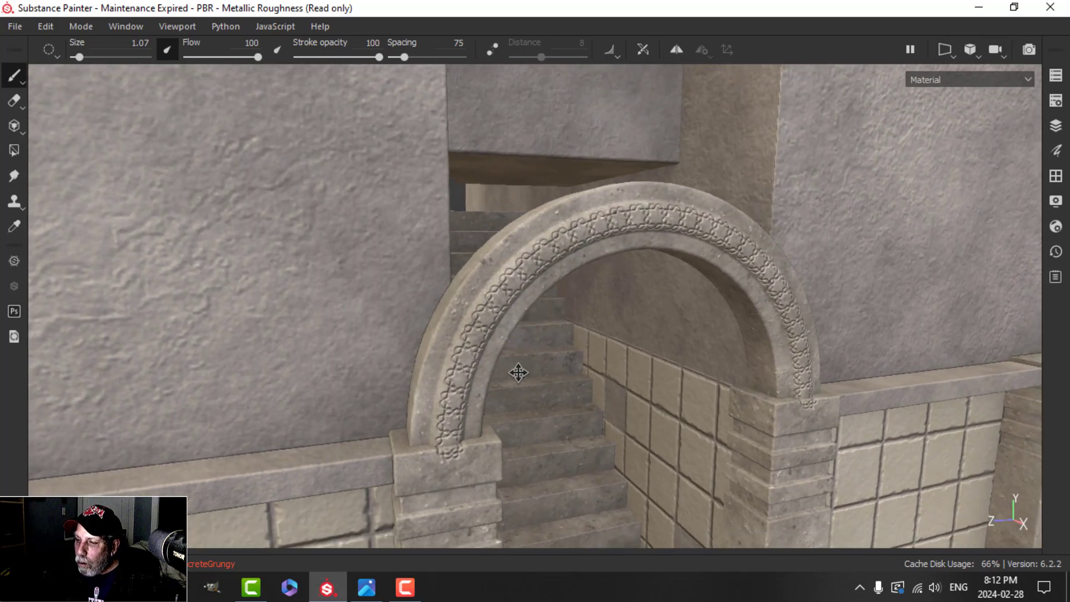
- Show the layer stack and activate the Eraser tool for Layer 1
{"action": "key", "text": "Tab"}
{"action": "left_click", "coordinate": [791, 261]}
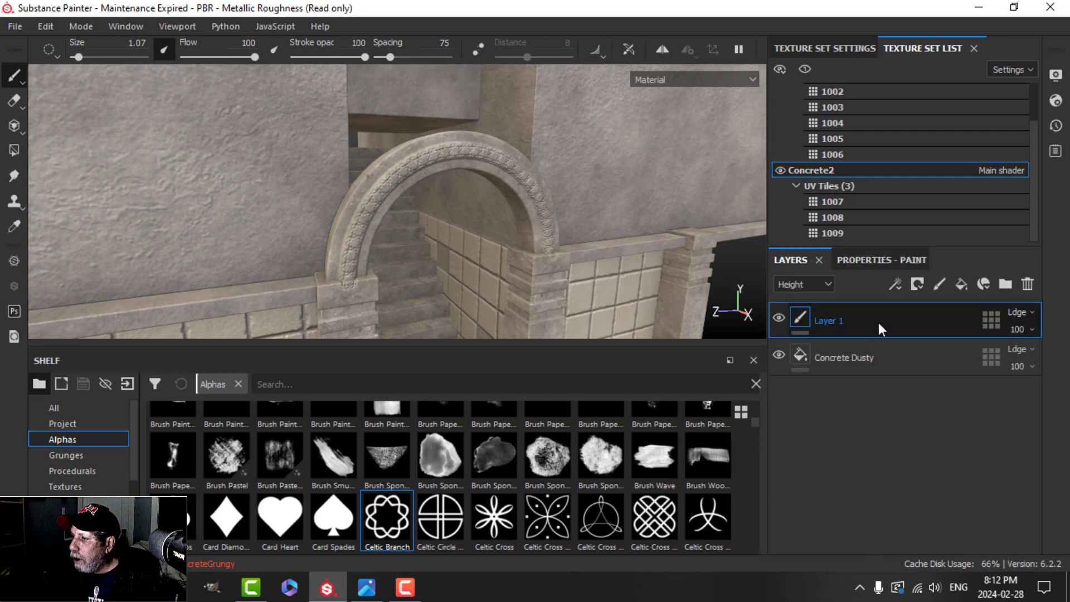
{"action": "left_click", "coordinate": [14, 126]}
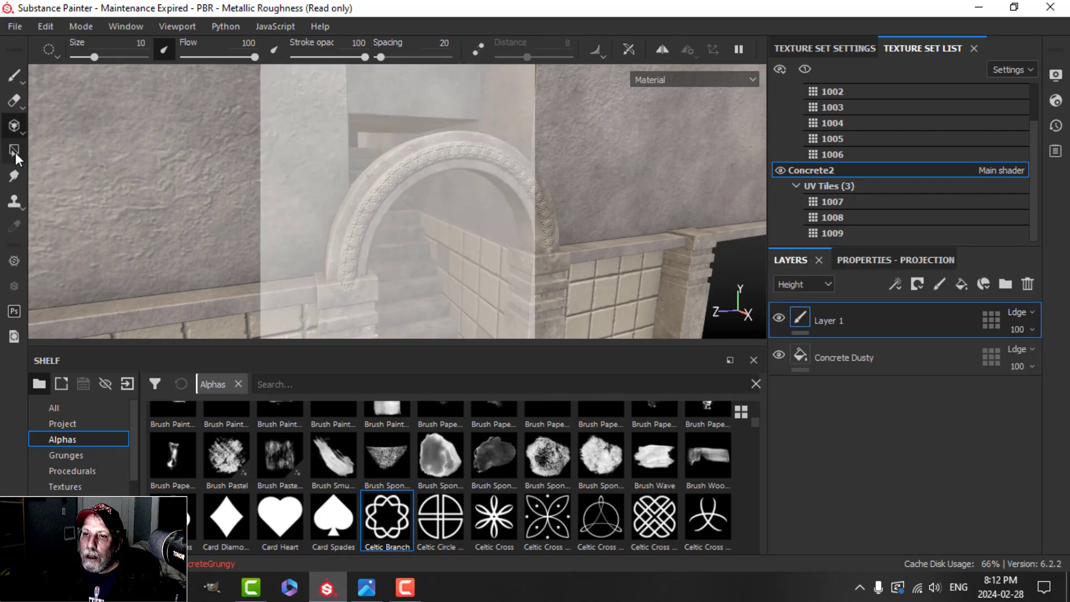
{"action": "left_click", "coordinate": [14, 100]}
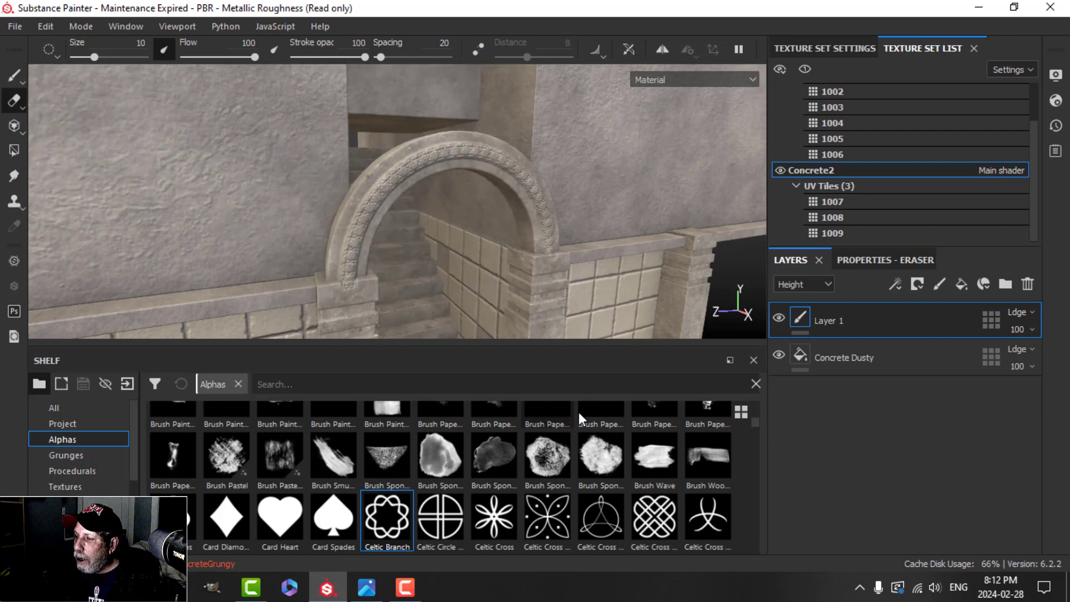
- Apply the Basic Hard brush preset to the eraser
{"action": "left_click", "coordinate": [877, 257]}
{"action": "scroll", "coordinate": [920, 422], "scroll_direction": "up", "scroll_amount": 3}
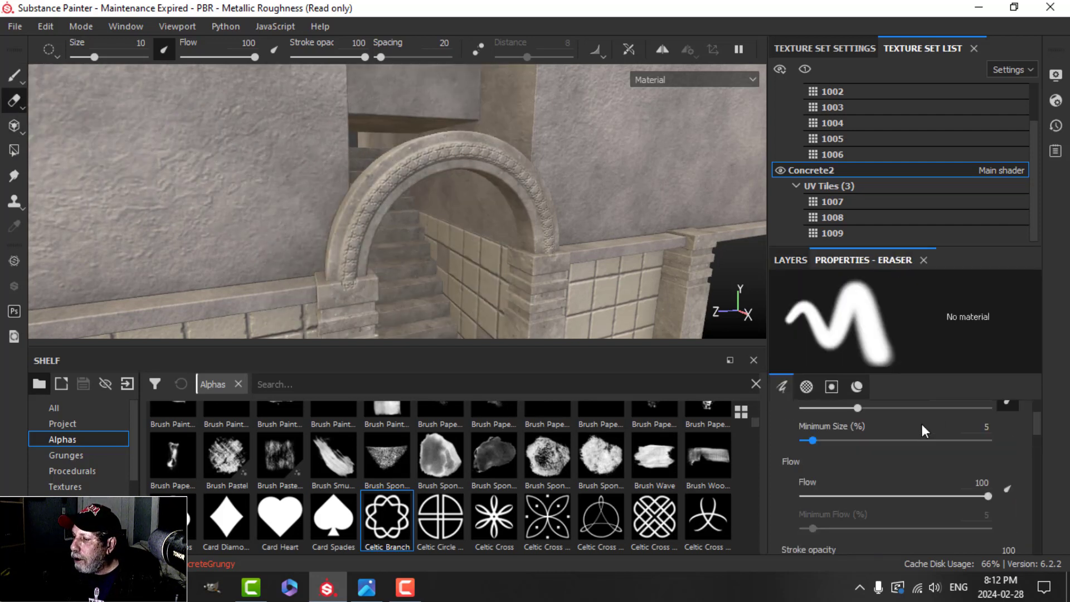
{"action": "scroll", "coordinate": [918, 429], "scroll_direction": "down", "scroll_amount": 5}
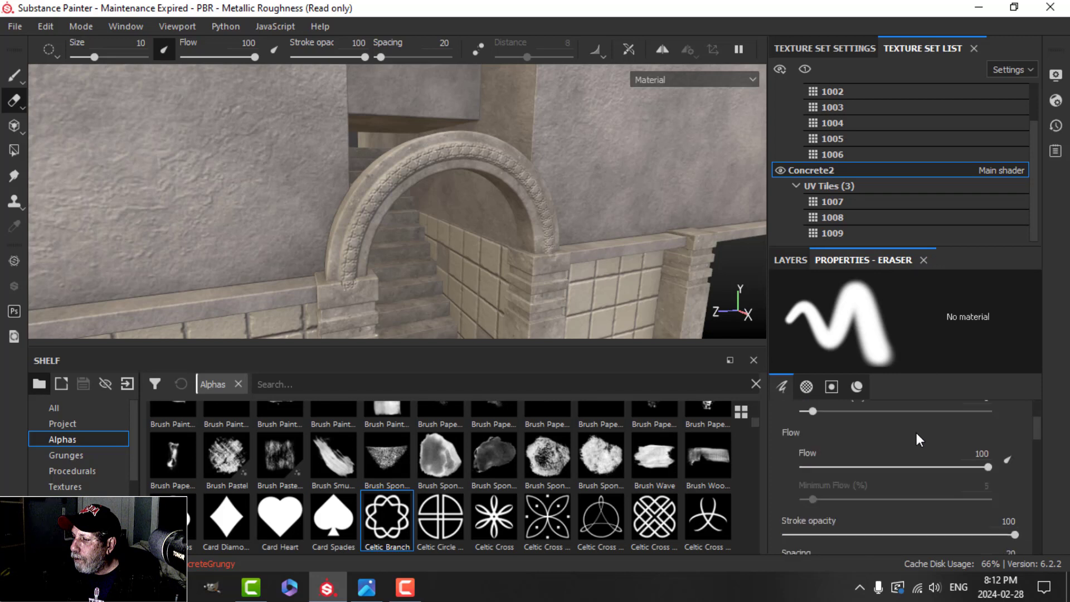
{"action": "scroll", "coordinate": [915, 432], "scroll_direction": "down", "scroll_amount": 8}
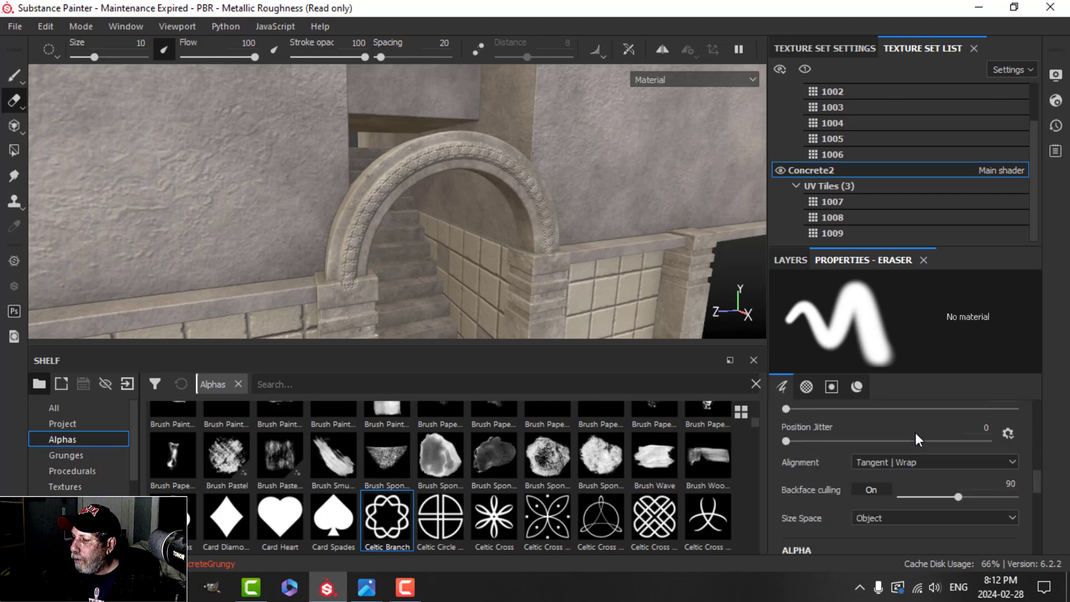
{"action": "scroll", "coordinate": [917, 430], "scroll_direction": "down", "scroll_amount": 3}
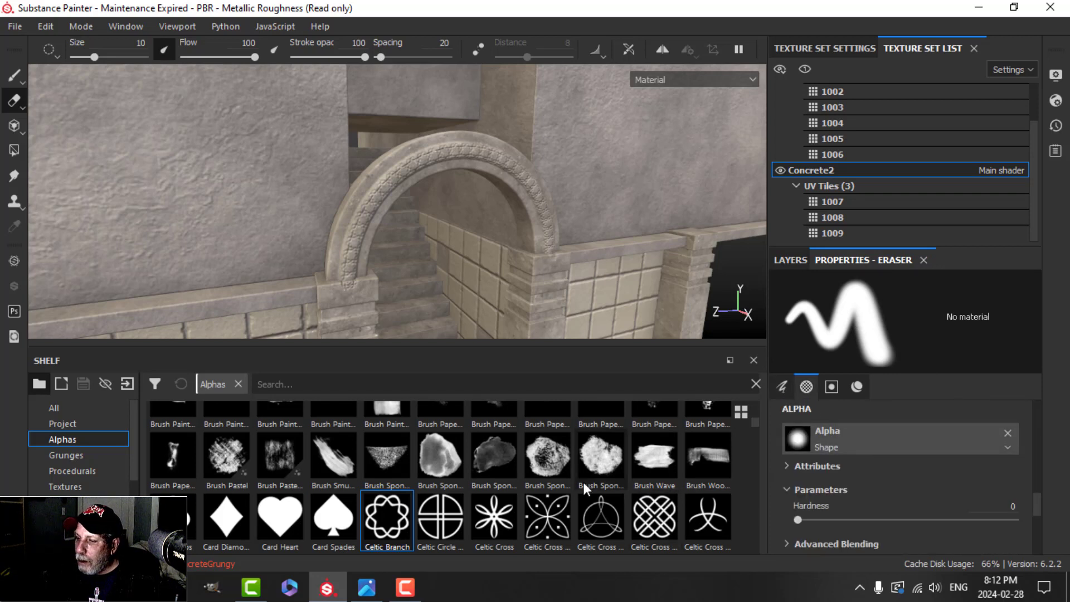
{"action": "scroll", "coordinate": [82, 464], "scroll_direction": "down", "scroll_amount": 2}
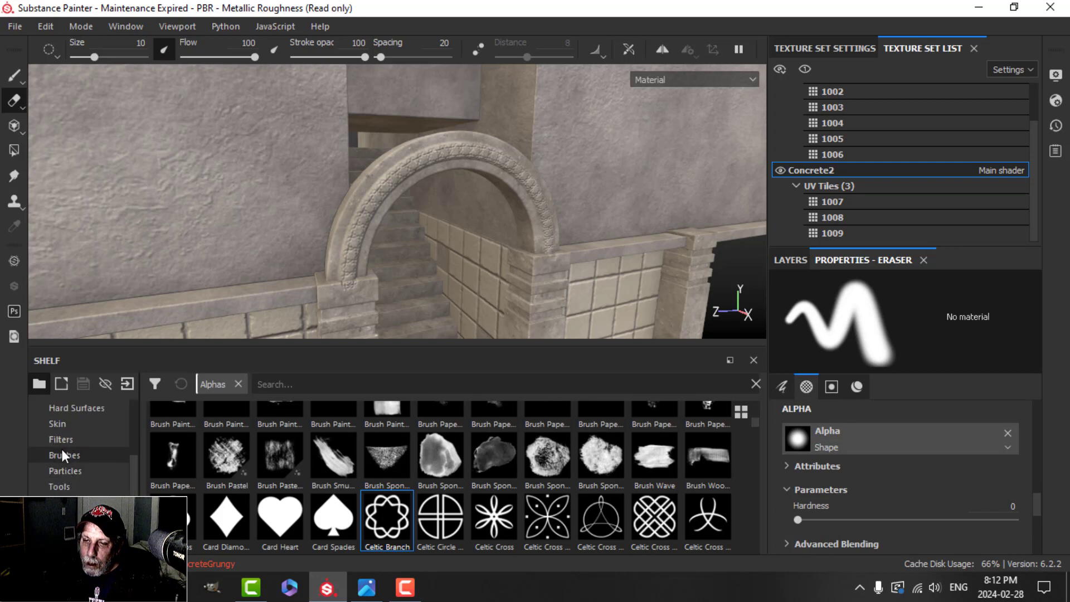
{"action": "left_click", "coordinate": [63, 454]}
{"action": "left_click", "coordinate": [669, 458]}
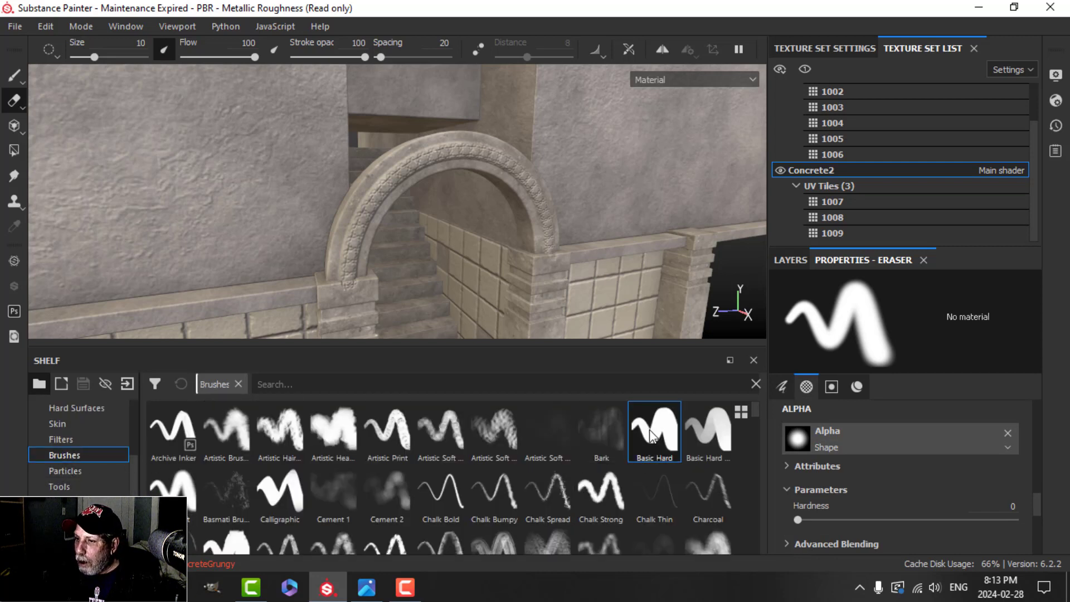
- Reduce the eraser size to 0.48 to fit the ornament that overruns onto the block at the arch's base
{"action": "right_click_drag", "start_coordinate": [419, 276], "coordinate": [385, 277], "text": "ctrl"}
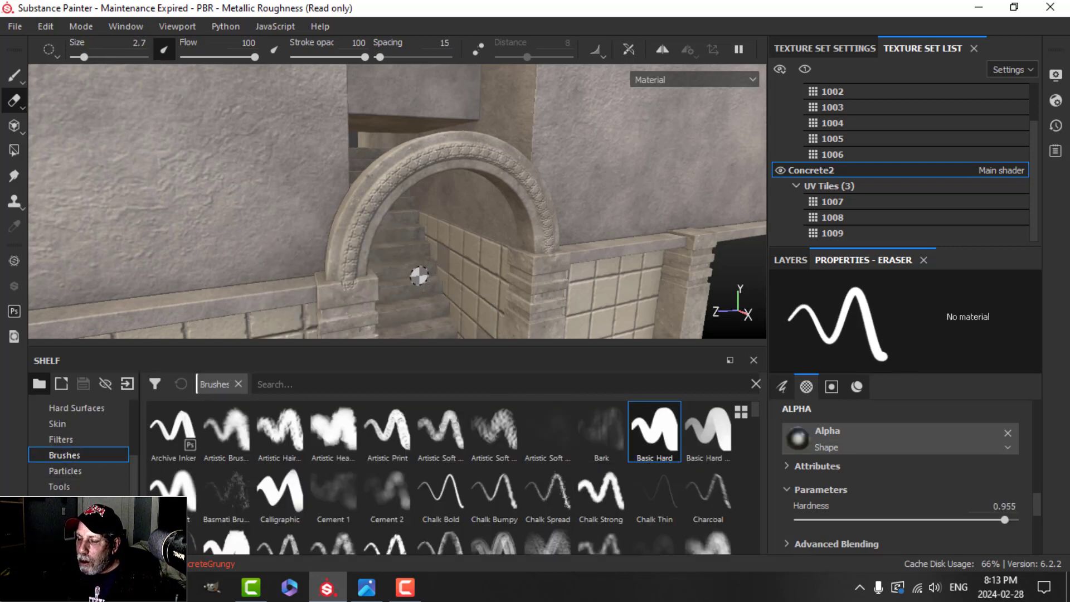
{"action": "scroll", "coordinate": [409, 299], "scroll_direction": "up", "scroll_amount": 5}
{"action": "middle_click_drag", "start_coordinate": [290, 279], "coordinate": [354, 277], "text": "alt"}
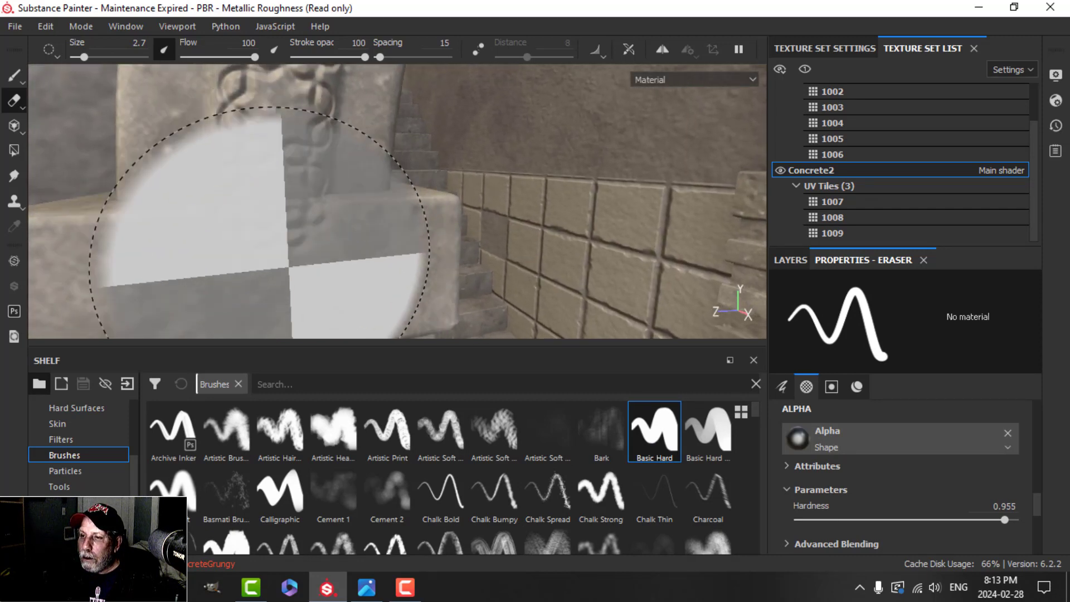
{"action": "mouse_move", "coordinate": [346, 280]}
{"action": "right_mouse_down", "text": "ctrl"}
{"action": "mouse_move", "coordinate": [313, 280]}
{"action": "mouse_move", "coordinate": [362, 280]}
{"action": "right_mouse_up", "text": "ctrl"}
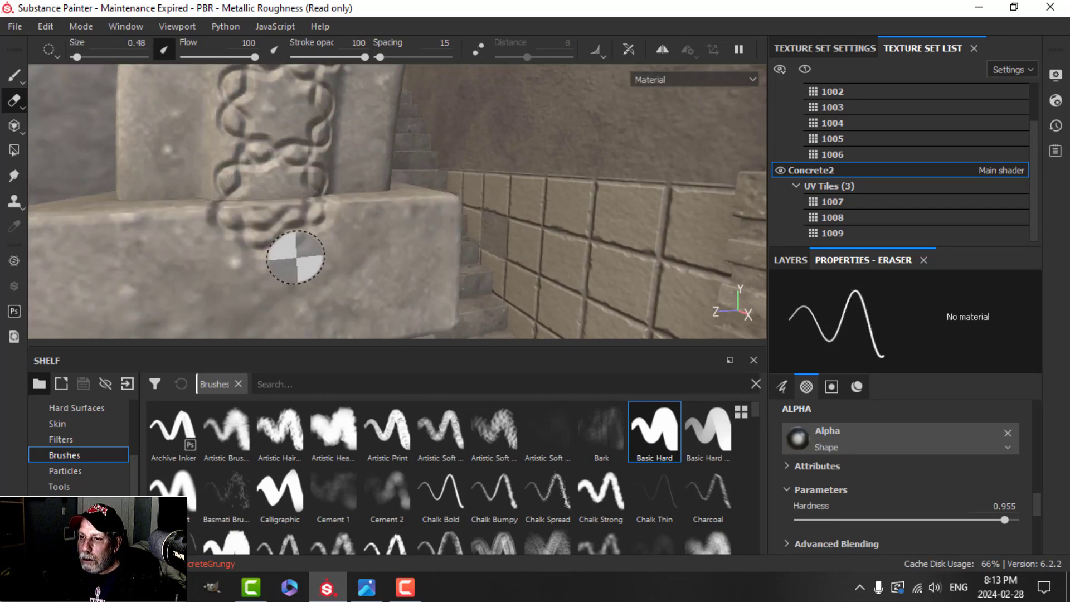
- Restrict the eraser to the height channel and erase the ornament overrun from the block at the arch's base
{"action": "left_click", "coordinate": [790, 260]}
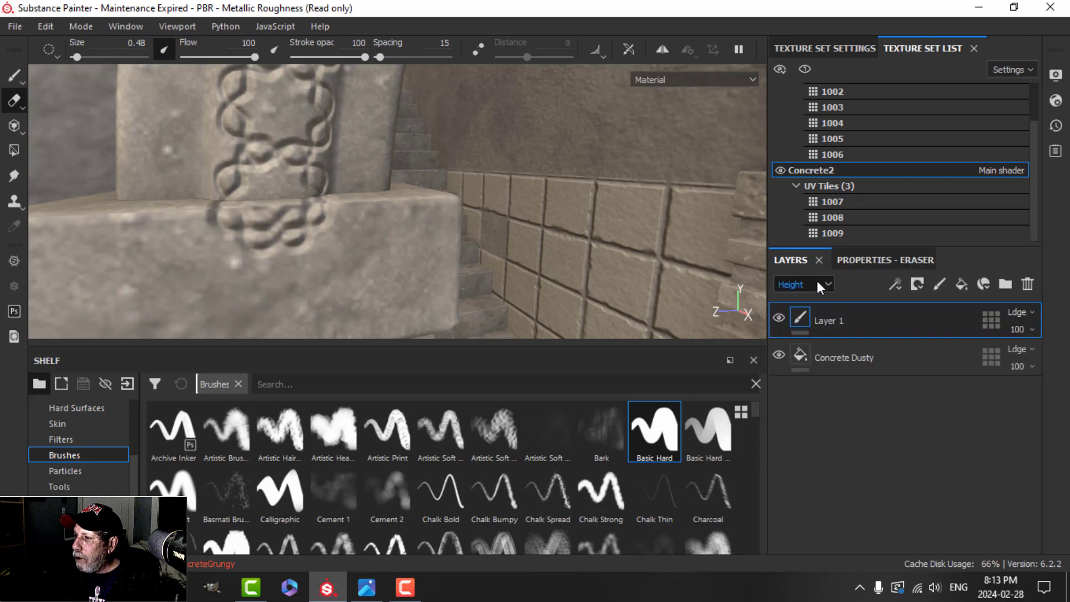
{"action": "left_click", "coordinate": [867, 260]}
{"action": "scroll", "coordinate": [881, 450], "scroll_direction": "up", "scroll_amount": 5}
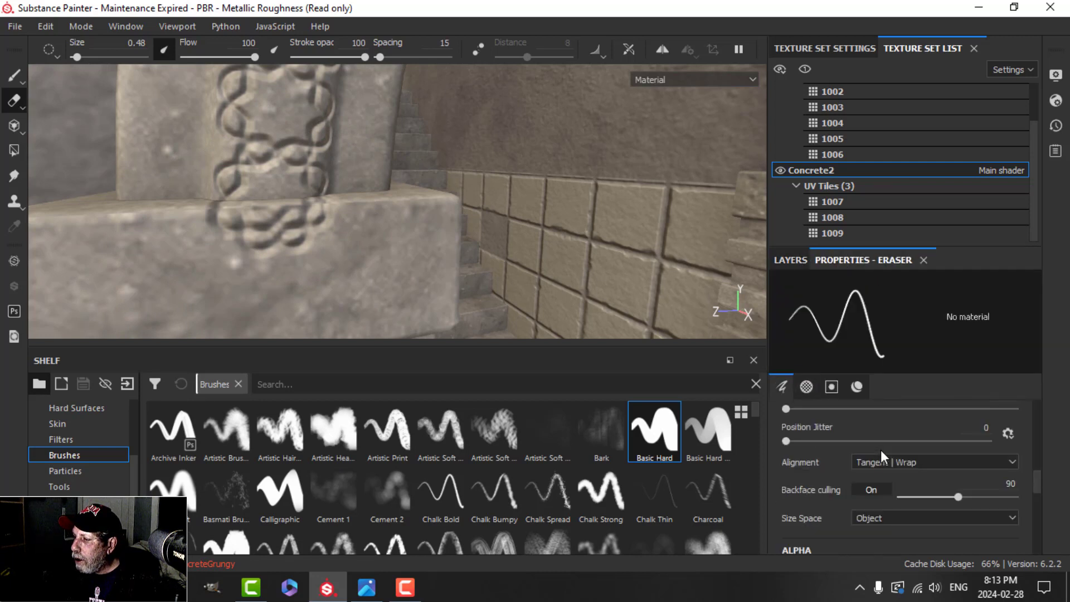
{"action": "scroll", "coordinate": [871, 446], "scroll_direction": "down", "scroll_amount": 7}
{"action": "scroll", "coordinate": [865, 441], "scroll_direction": "down", "scroll_amount": 3}
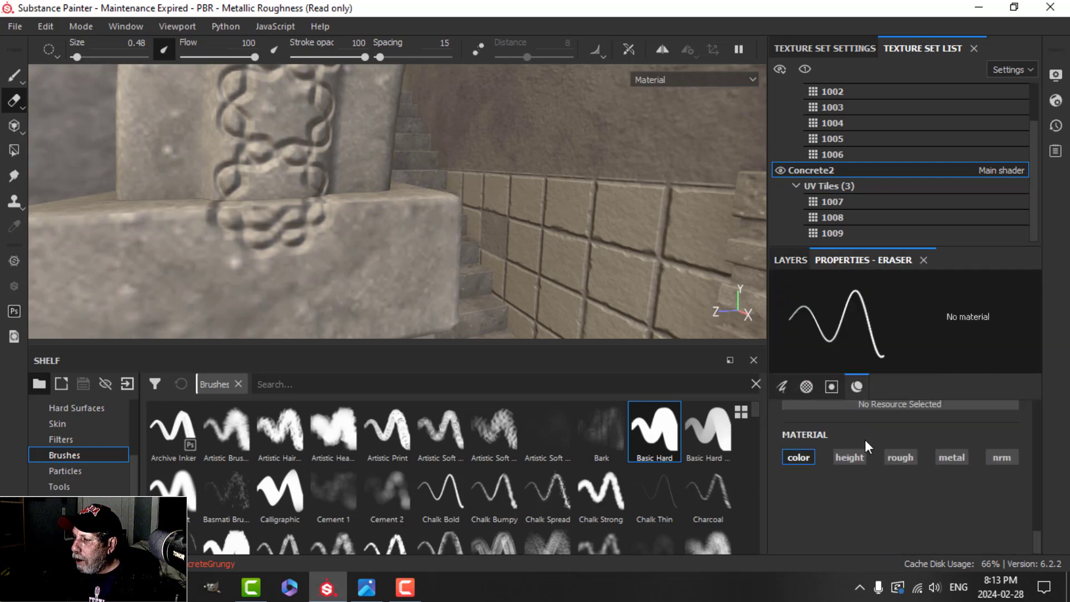
{"action": "left_click", "coordinate": [800, 457]}
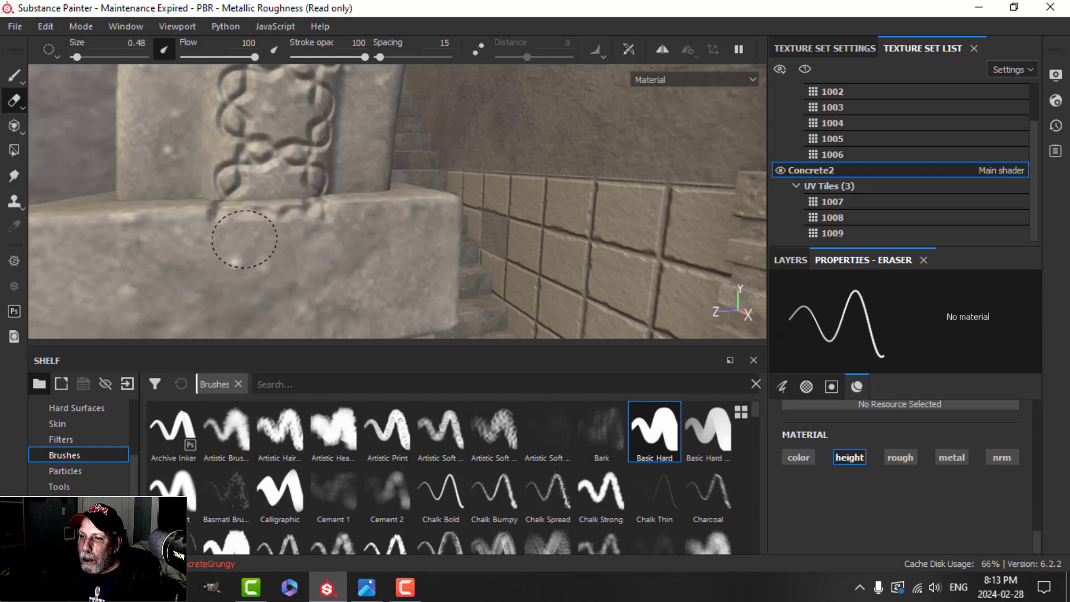
{"action": "mouse_move", "coordinate": [402, 246]}
{"action": "left_mouse_down", "text": "alt"}
{"action": "mouse_move", "coordinate": [437, 286]}
{"action": "mouse_move", "coordinate": [267, 296]}
{"action": "left_mouse_up", "text": "alt"}
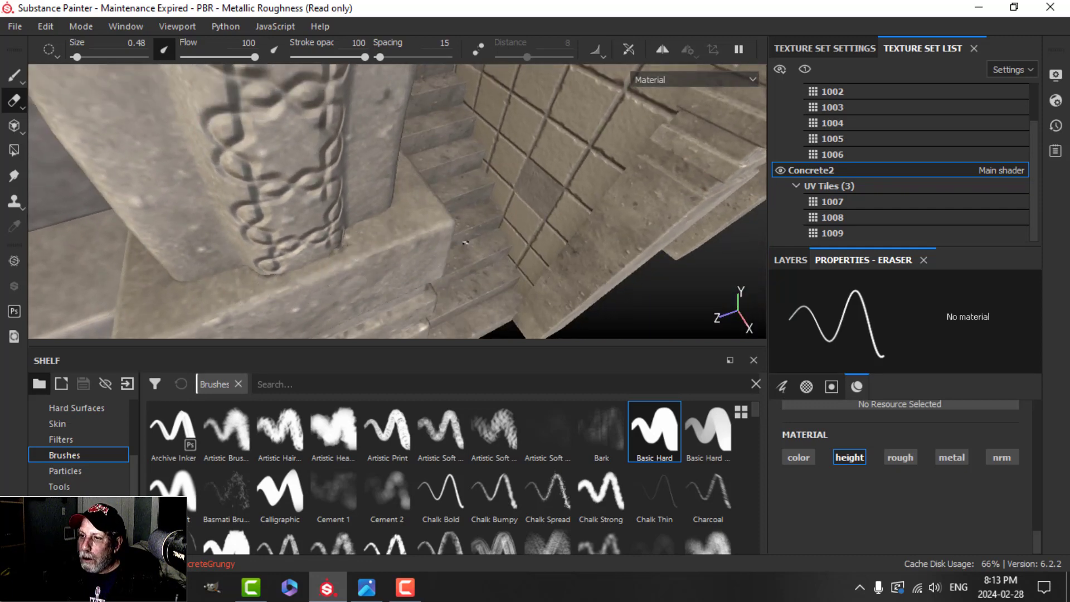
{"action": "left_click_drag", "start_coordinate": [465, 243], "coordinate": [470, 213], "text": "alt"}
{"action": "mouse_move", "coordinate": [433, 153]}
{"action": "left_mouse_down", "text": "alt"}
{"action": "mouse_move", "coordinate": [474, 226]}
{"action": "mouse_move", "coordinate": [454, 269]}
{"action": "mouse_move", "coordinate": [458, 227]}
{"action": "mouse_move", "coordinate": [429, 216]}
{"action": "mouse_move", "coordinate": [442, 211]}
{"action": "left_mouse_up", "text": "alt"}
- Activate the Paint tool and rename Layer 1 as alpha
{"action": "left_click", "coordinate": [12, 76]}
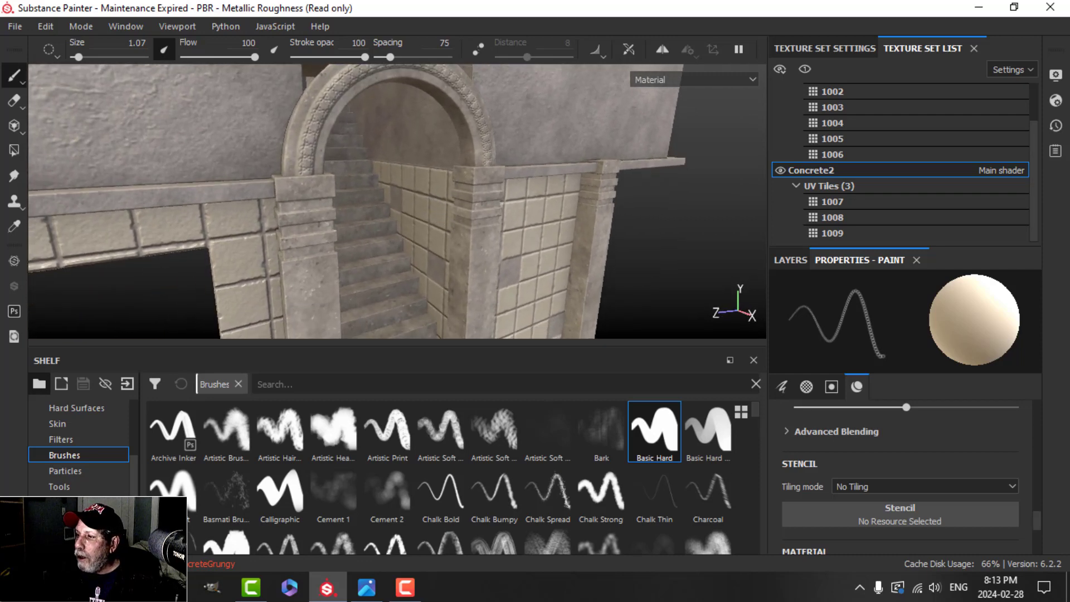
{"action": "left_click", "coordinate": [792, 260]}
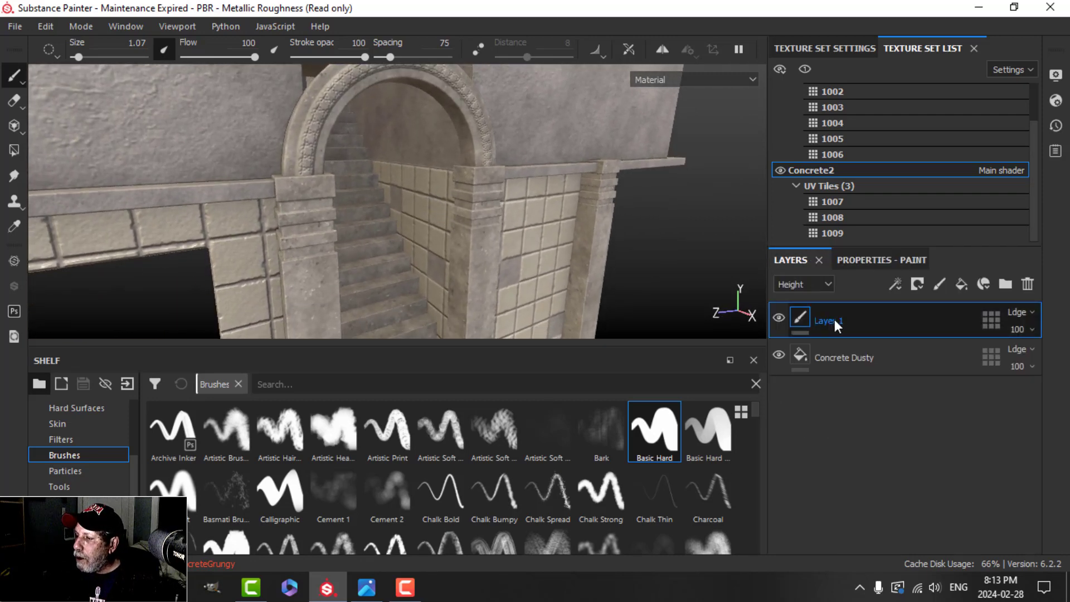
{"action": "type", "text": "al"}
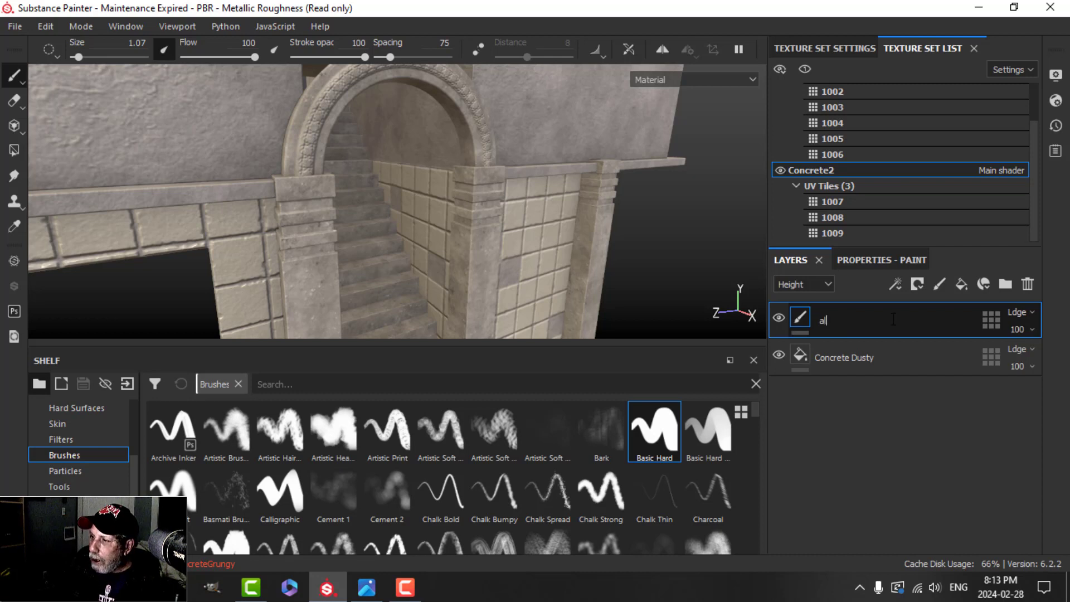
{"action": "type", "text": "hpha"}
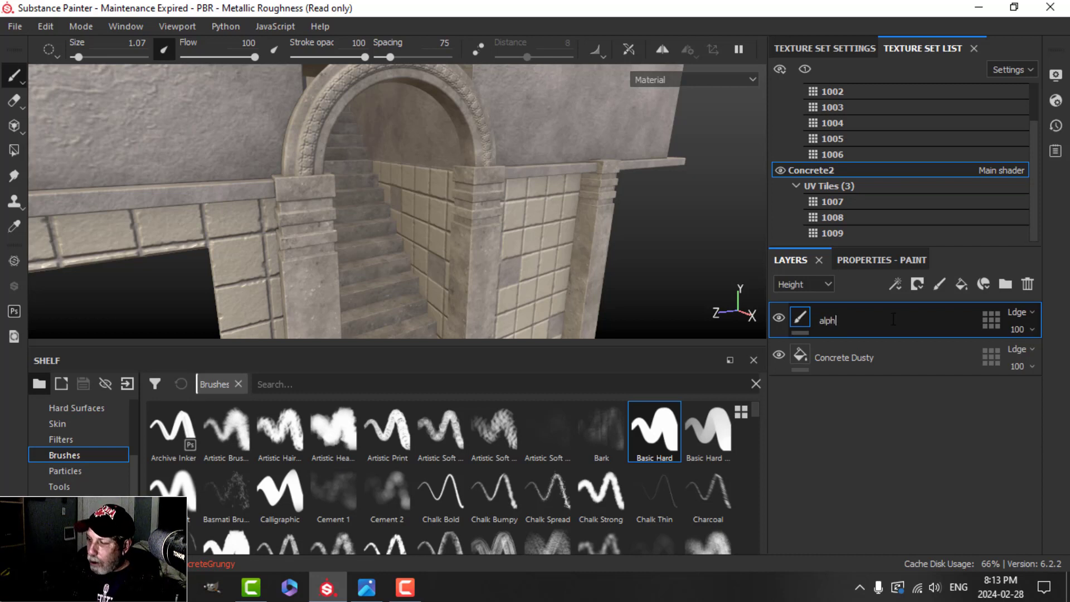
{"action": "key", "text": "Return"}
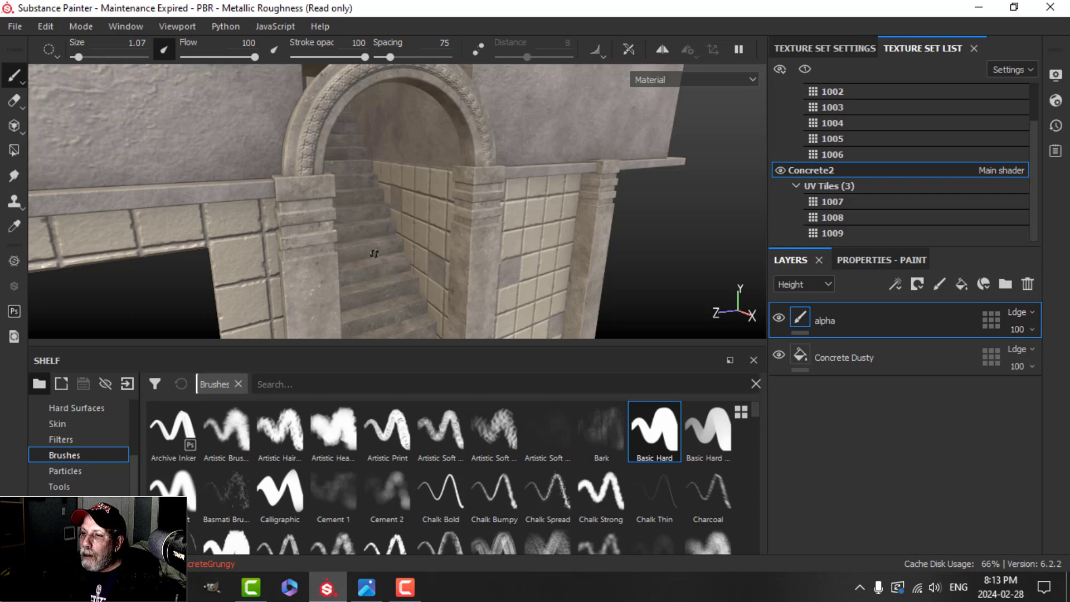
- Search the alphas for "sq" and apply the solid white square alpha to the paint brush
{"action": "scroll", "coordinate": [416, 253], "scroll_direction": "up", "scroll_amount": 1}
{"action": "left_click_drag", "start_coordinate": [417, 252], "coordinate": [496, 221], "text": "alt"}
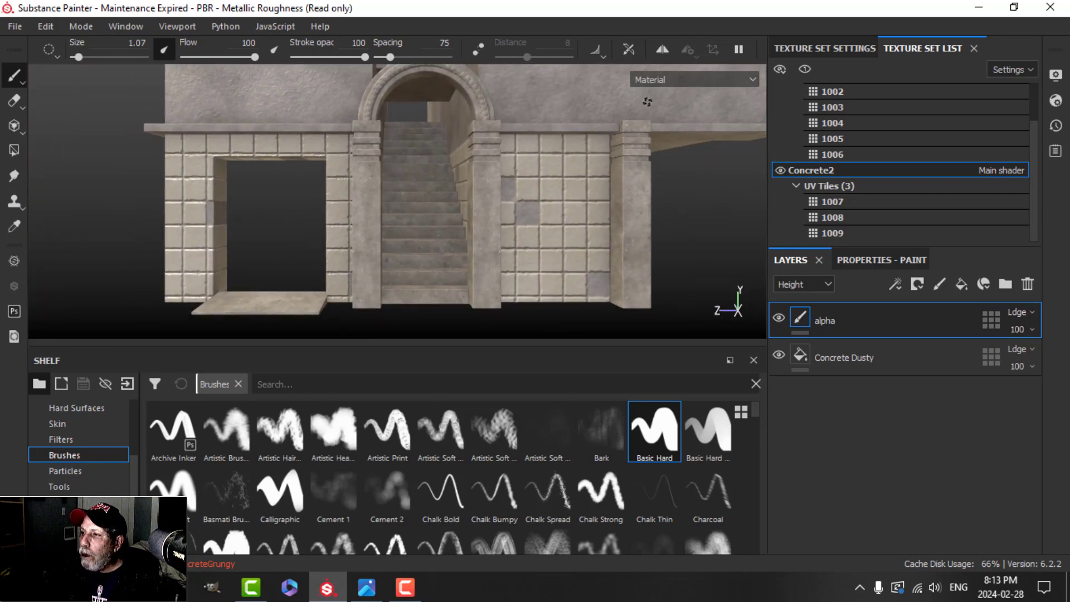
{"action": "scroll", "coordinate": [407, 209], "scroll_direction": "up", "scroll_amount": 1}
{"action": "left_click_drag", "start_coordinate": [407, 209], "coordinate": [480, 241], "text": "alt"}
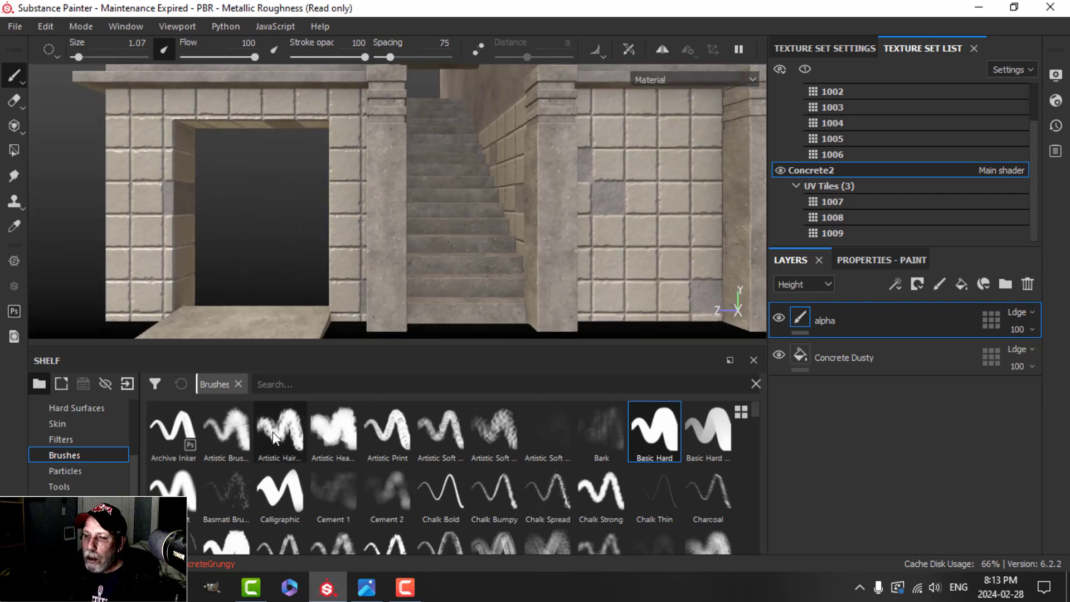
{"action": "scroll", "coordinate": [81, 443], "scroll_direction": "up", "scroll_amount": 3}
{"action": "left_click", "coordinate": [82, 441]}
{"action": "left_click", "coordinate": [421, 386]}
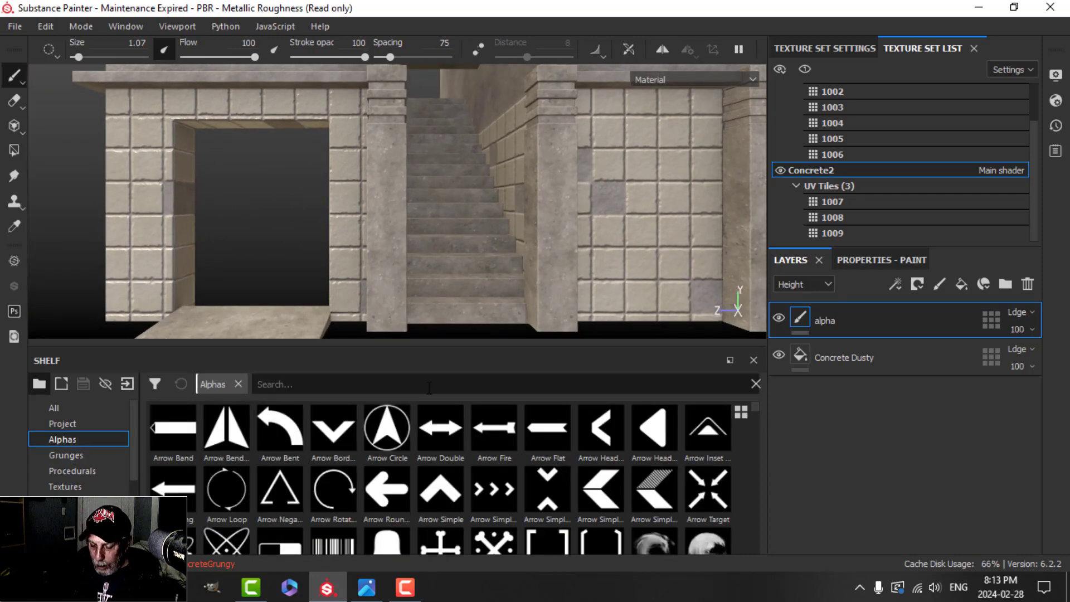
{"action": "type", "text": "sa"}
{"action": "key", "text": "BackSpace"}
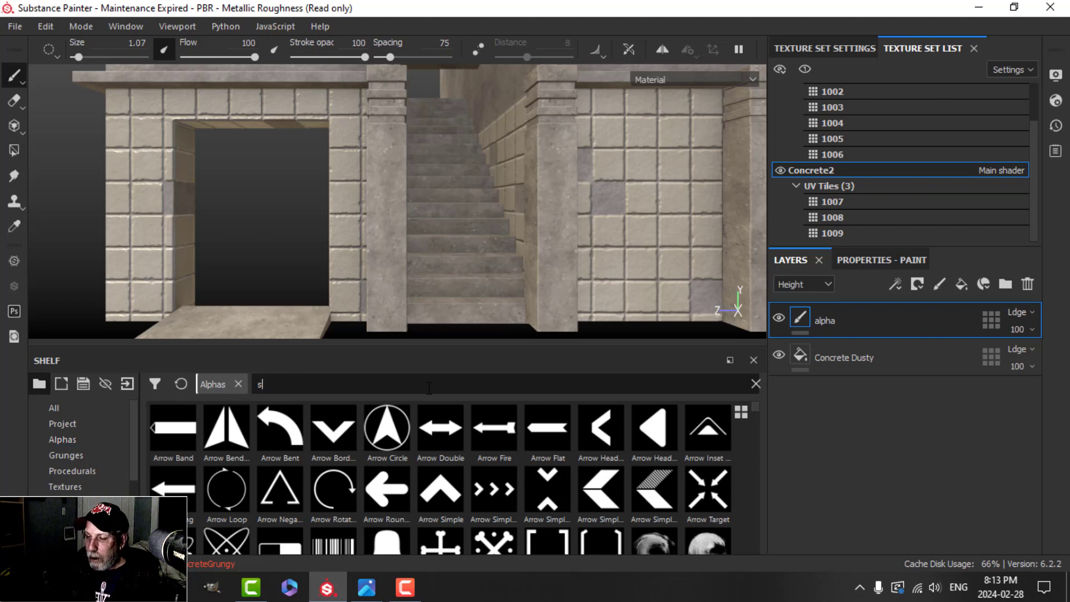
{"action": "type", "text": "q"}
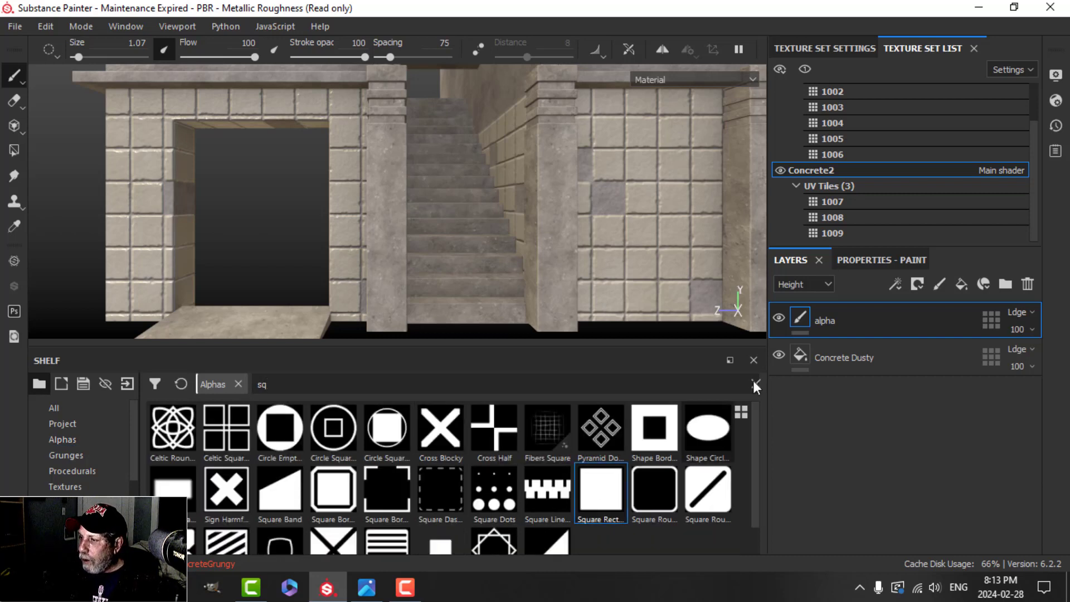
- Set the brush spacing to 5 and enlarge the brush to size 2.94 to fit the front of the pillar beside the stairs
{"action": "left_click", "coordinate": [870, 260]}
{"action": "scroll", "coordinate": [903, 445], "scroll_direction": "down", "scroll_amount": 5}
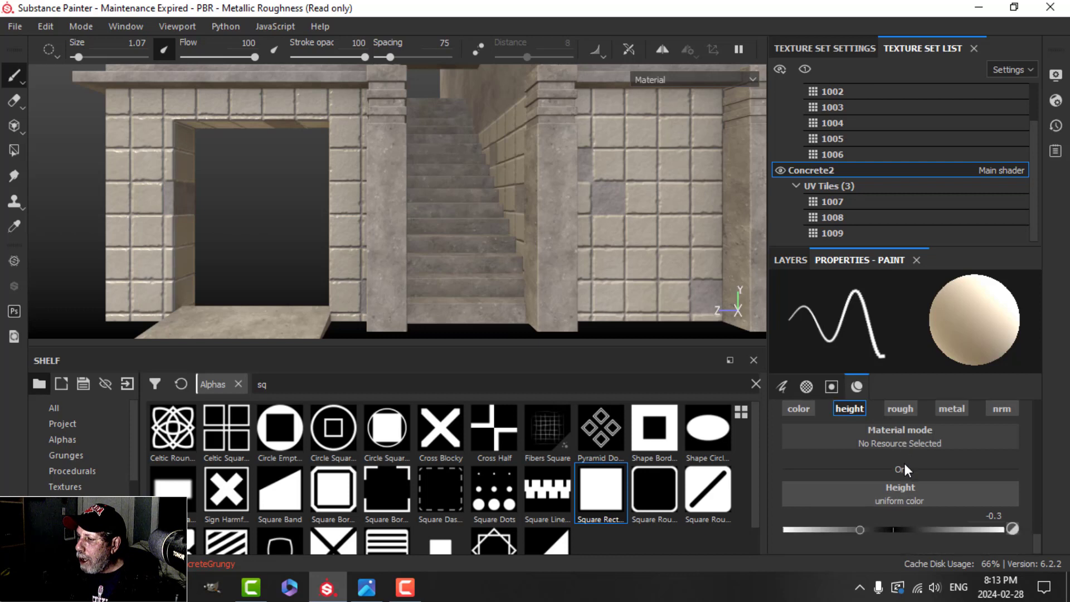
{"action": "scroll", "coordinate": [904, 463], "scroll_direction": "up", "scroll_amount": 5}
{"action": "scroll", "coordinate": [904, 464], "scroll_direction": "down", "scroll_amount": 3}
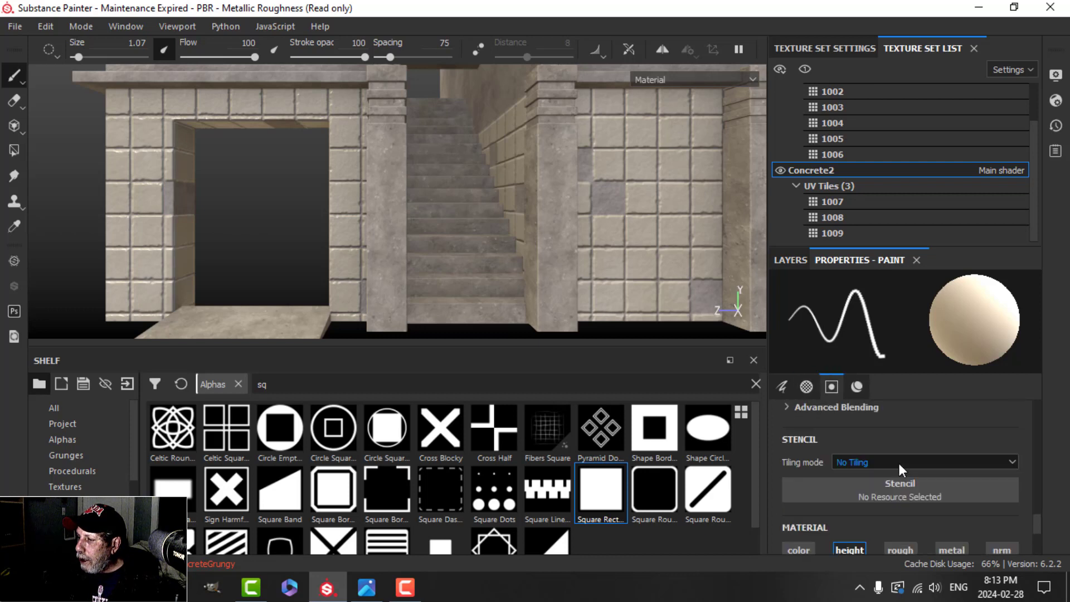
{"action": "scroll", "coordinate": [898, 463], "scroll_direction": "up", "scroll_amount": 5}
{"action": "scroll", "coordinate": [896, 458], "scroll_direction": "up", "scroll_amount": 6}
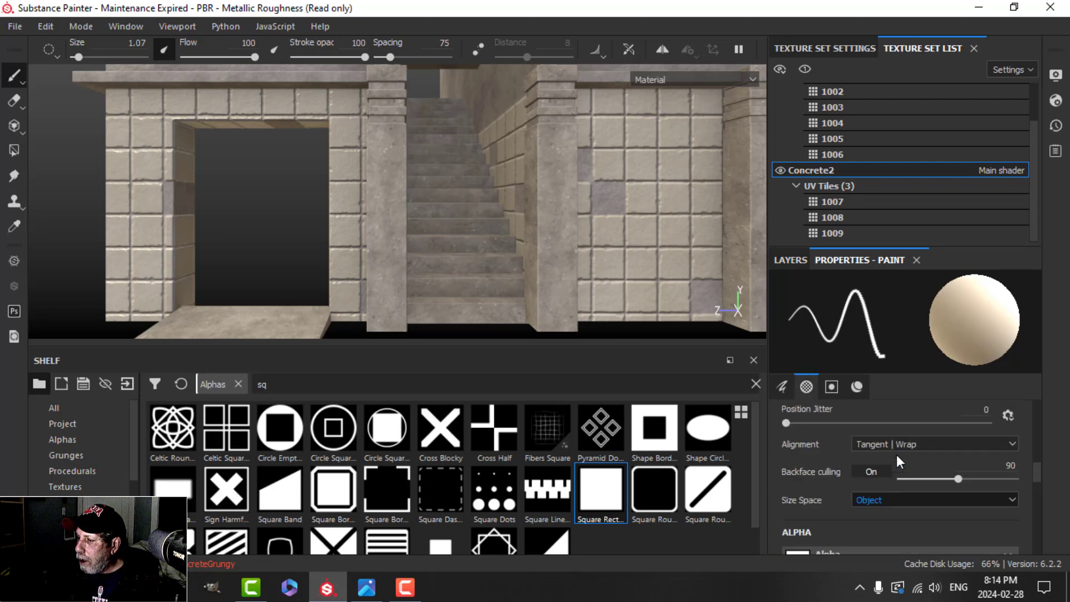
{"action": "scroll", "coordinate": [897, 454], "scroll_direction": "up", "scroll_amount": 1}
{"action": "left_click_drag", "start_coordinate": [896, 454], "coordinate": [786, 453]}
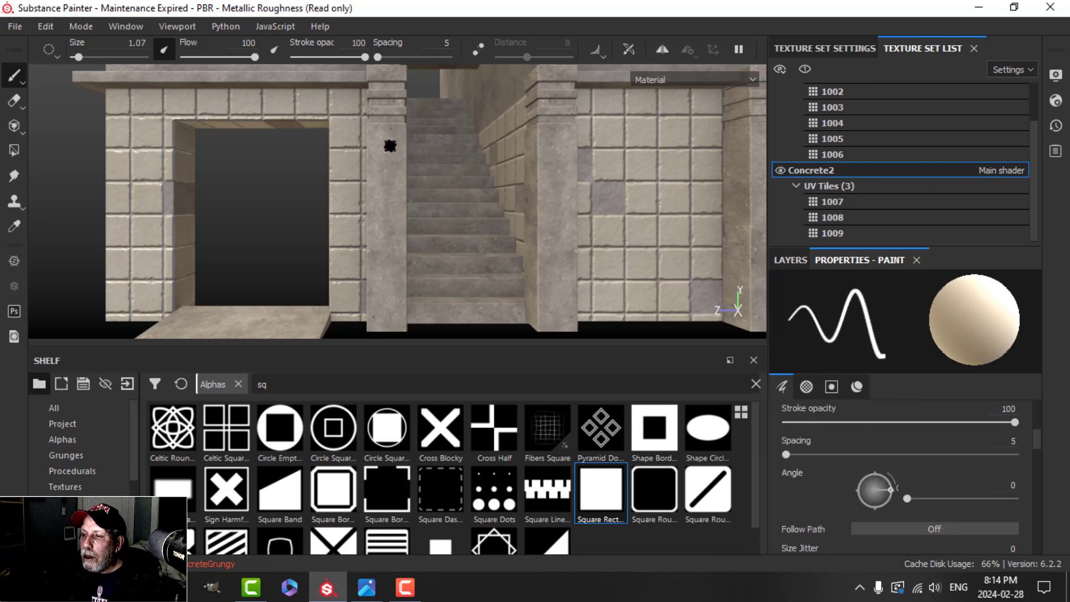
{"action": "right_click_drag", "start_coordinate": [390, 146], "coordinate": [406, 146], "text": "ctrl"}
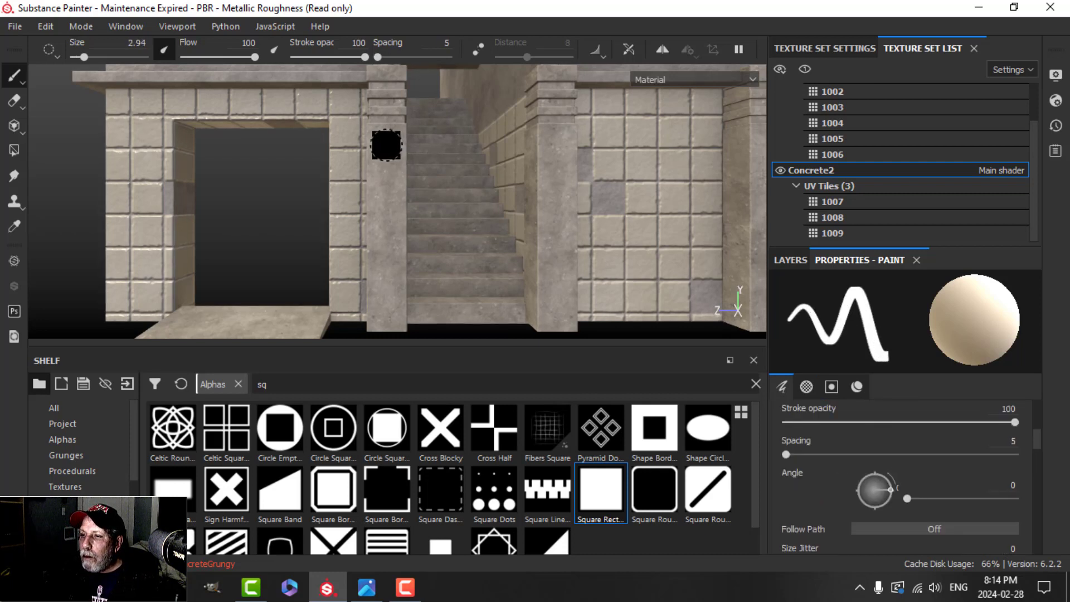
- Engrave a straight vertical recessed panel from top to bottom on the front of the pillar between the doorway and stairs
{"action": "key", "text": "shift"}
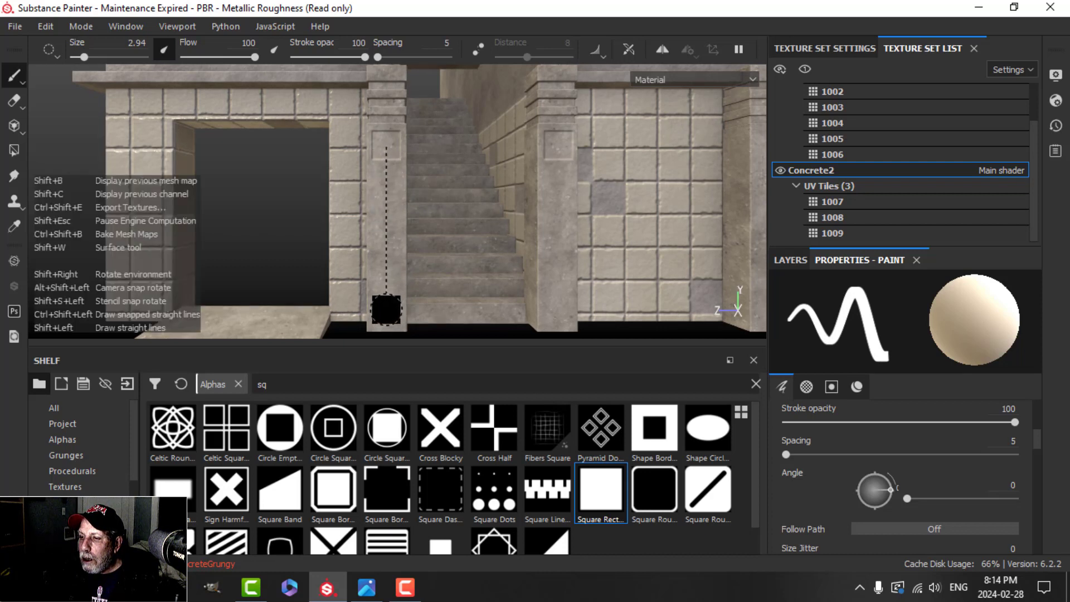
{"action": "left_click", "coordinate": [386, 310], "text": "shift"}
{"action": "scroll", "coordinate": [550, 253], "scroll_direction": "down", "scroll_amount": 3}
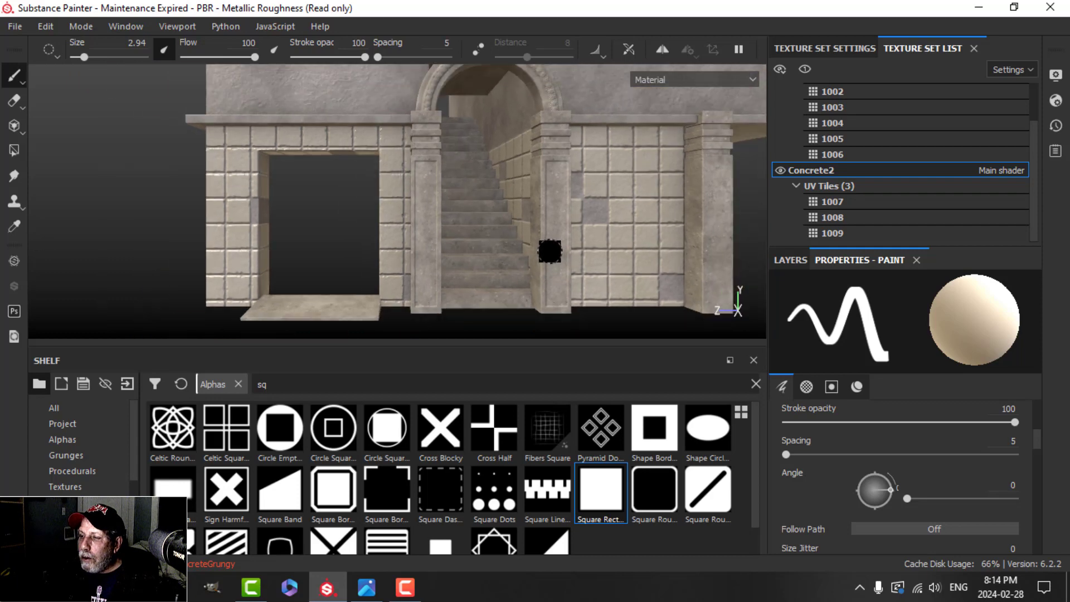
{"action": "scroll", "coordinate": [553, 254], "scroll_direction": "up", "scroll_amount": 1}
{"action": "left_click_drag", "start_coordinate": [547, 250], "coordinate": [421, 268], "text": "alt"}
- Add a fill layer above the alpha layer with only the color and roughness channels enabled
{"action": "left_click", "coordinate": [803, 260]}
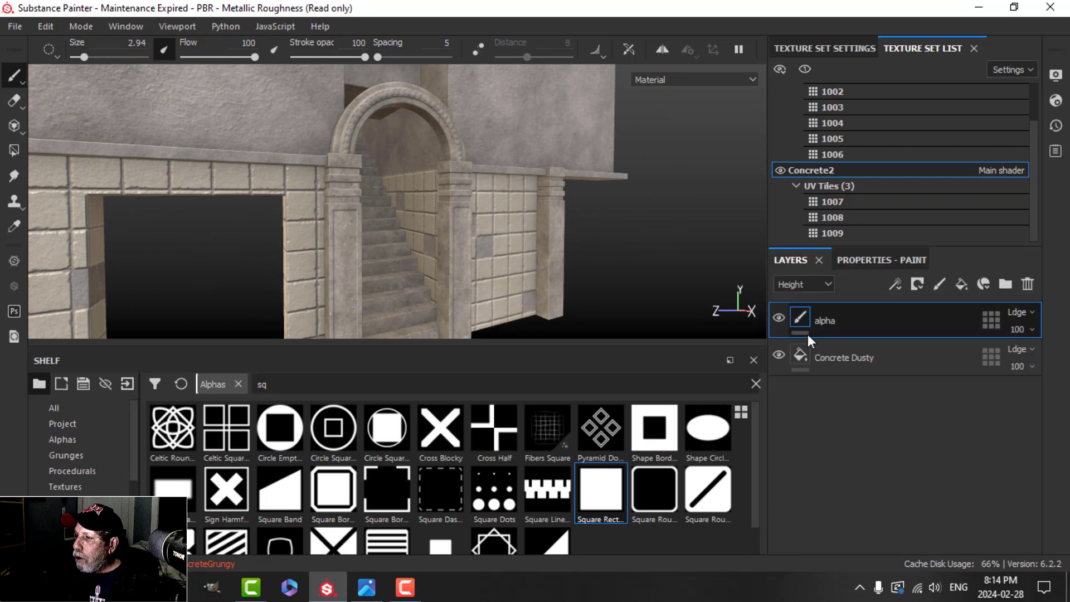
{"action": "left_click", "coordinate": [962, 283]}
{"action": "left_click", "coordinate": [898, 261]}
{"action": "scroll", "coordinate": [834, 496], "scroll_direction": "down", "scroll_amount": 2}
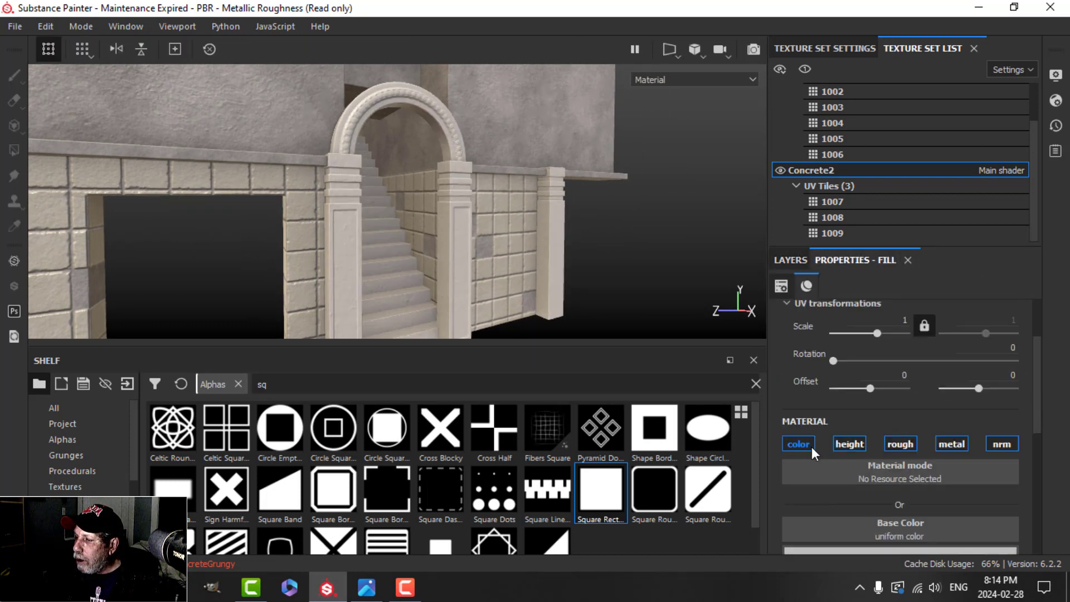
{"action": "left_click", "coordinate": [811, 447], "text": "alt"}
{"action": "left_click", "coordinate": [900, 444]}
- Set the fill layer's roughness to 1 and its base color to a very dark brownish gray
{"action": "scroll", "coordinate": [891, 479], "scroll_direction": "down", "scroll_amount": 2}
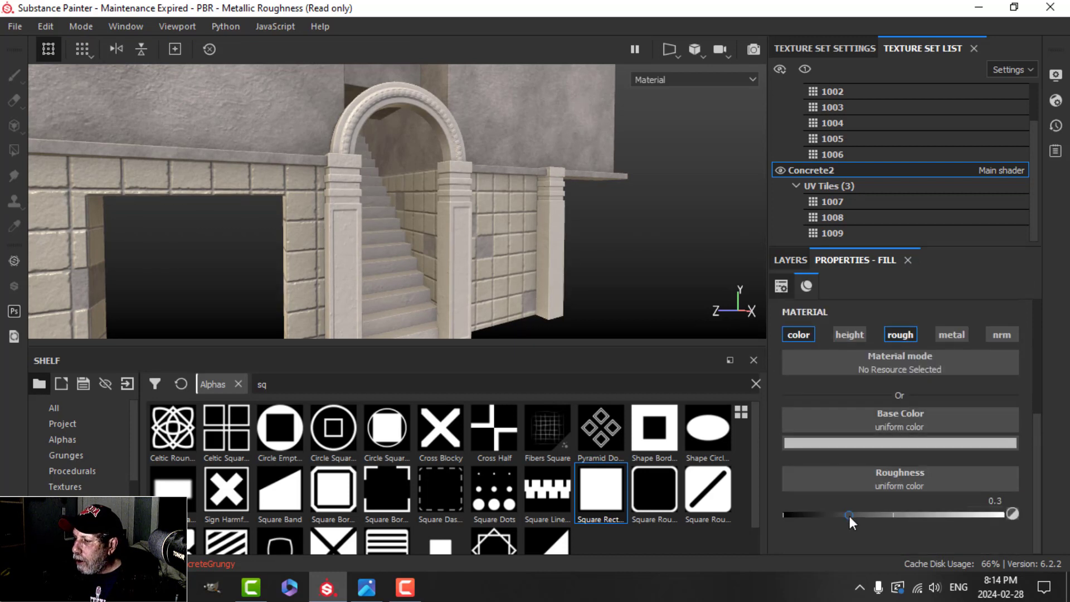
{"action": "left_click", "coordinate": [905, 442]}
{"action": "left_click_drag", "start_coordinate": [857, 397], "coordinate": [855, 389]}
{"action": "left_click", "coordinate": [1031, 217]}
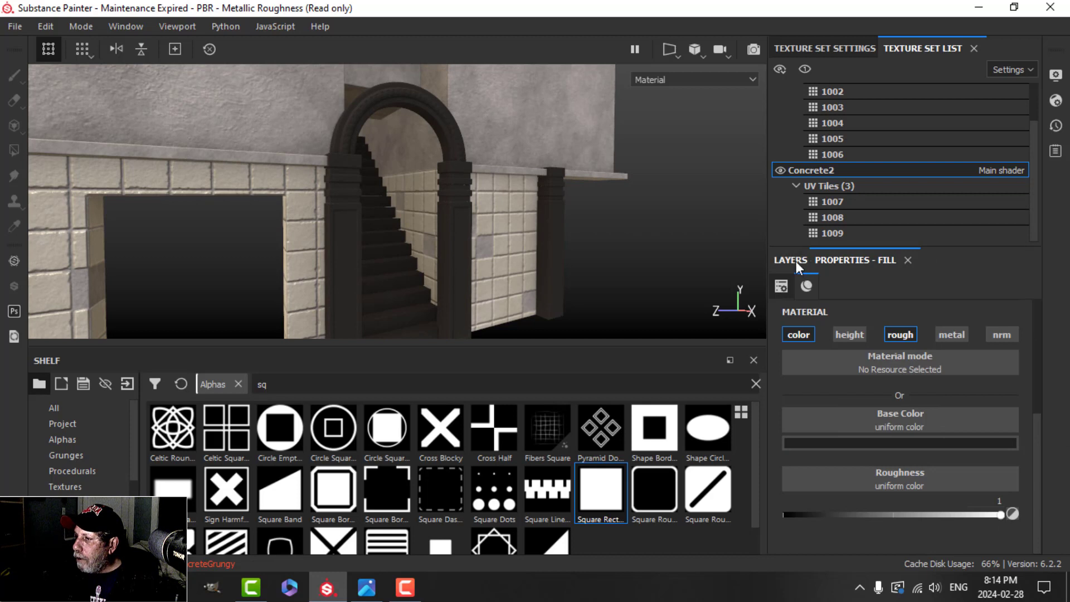
- Add a black mask to the fill layer and drive it with a Dirt generator
{"action": "left_click", "coordinate": [796, 267]}
{"action": "left_click", "coordinate": [921, 283]}
{"action": "left_click", "coordinate": [931, 316]}
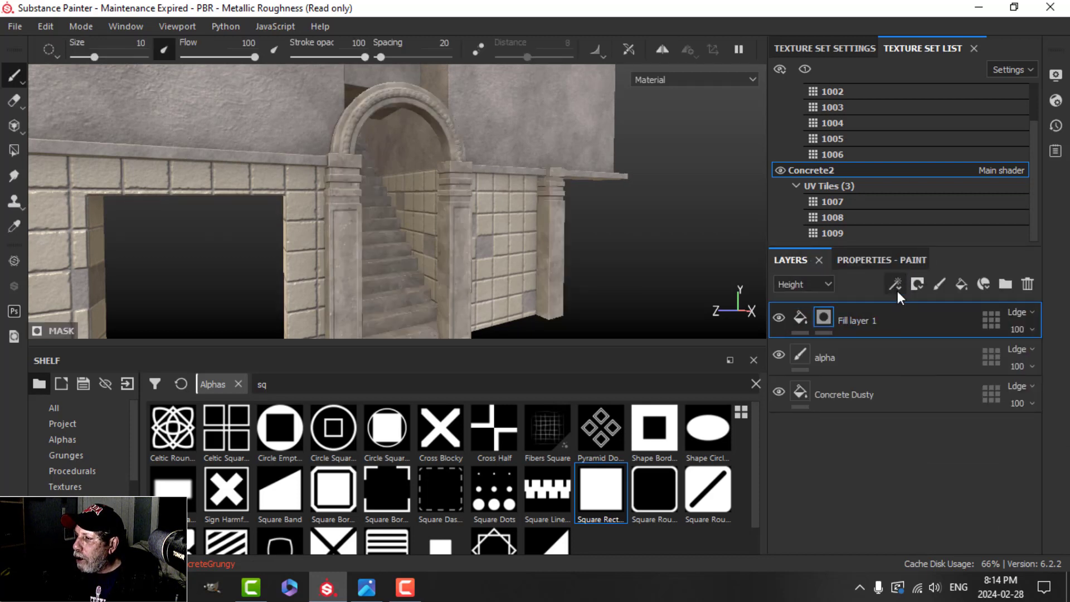
{"action": "left_click", "coordinate": [896, 285]}
{"action": "left_click", "coordinate": [918, 305]}
{"action": "left_click", "coordinate": [897, 318]}
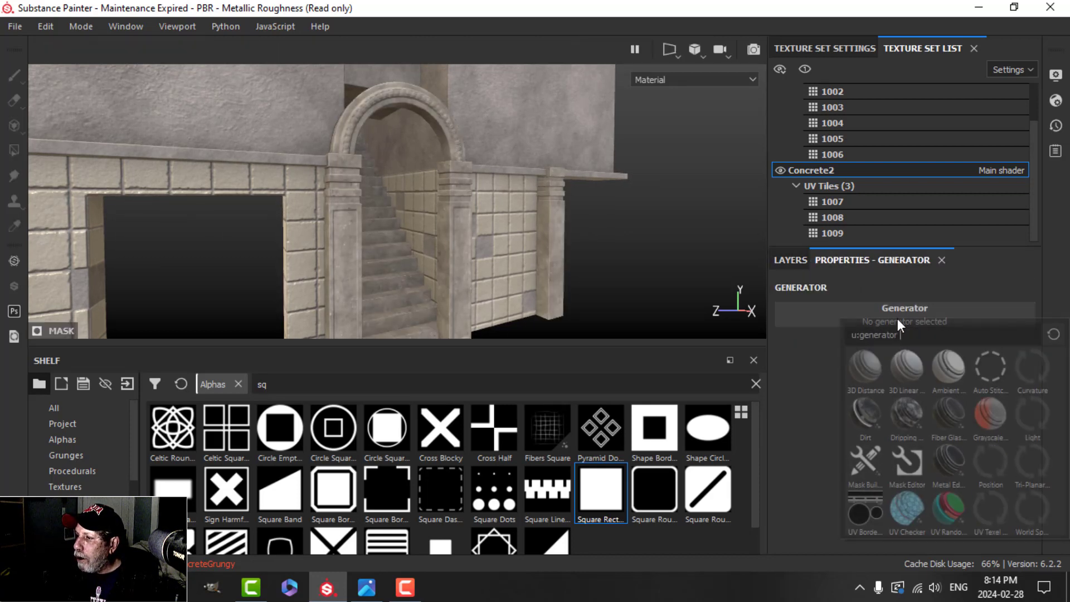
{"action": "left_click", "coordinate": [865, 413]}
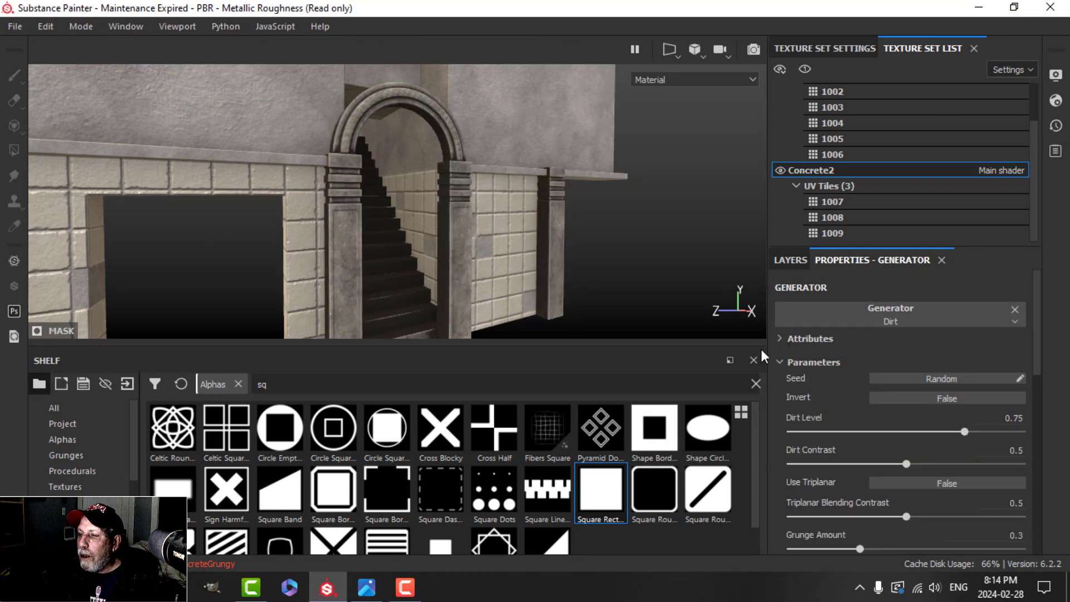
- Set the Dirt generator's Dirt Level to 0.51 and check the dirt on the arch, pillars and stairs
{"action": "left_click_drag", "start_coordinate": [948, 431], "coordinate": [907, 431]}
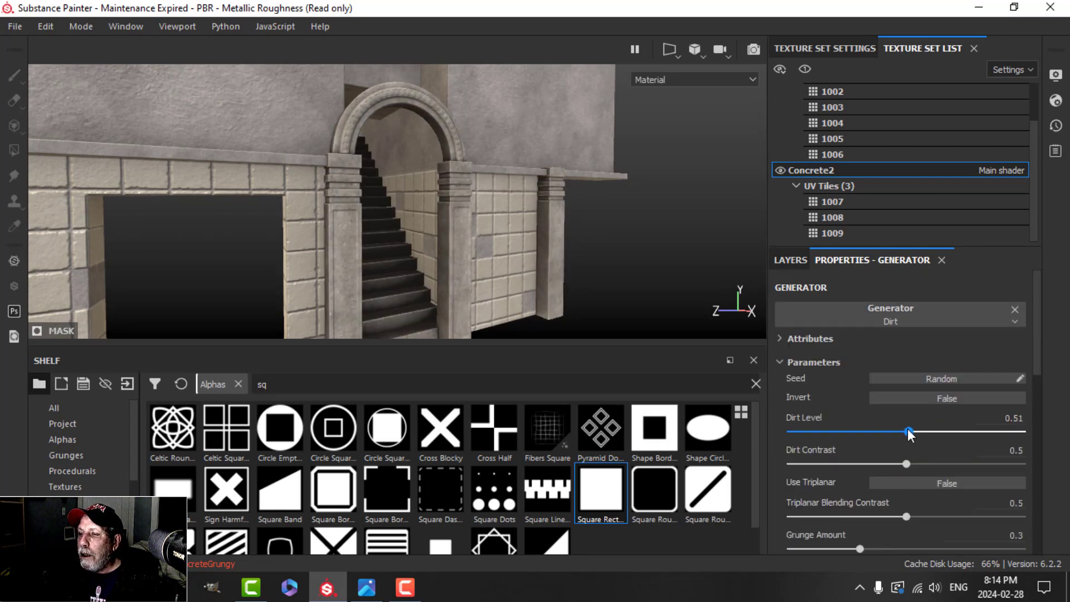
{"action": "scroll", "coordinate": [472, 192], "scroll_direction": "up", "scroll_amount": 2}
{"action": "left_click_drag", "start_coordinate": [471, 195], "coordinate": [297, 247], "text": "alt"}
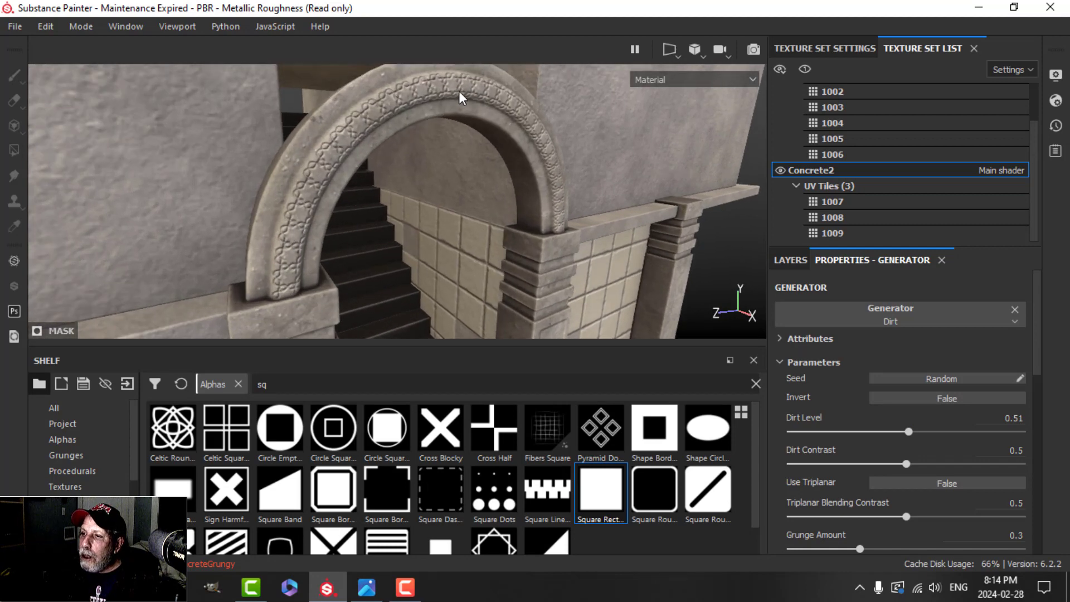
{"action": "left_click_drag", "start_coordinate": [487, 202], "coordinate": [435, 184], "text": "alt"}
{"action": "scroll", "coordinate": [433, 169], "scroll_direction": "down", "scroll_amount": 3}
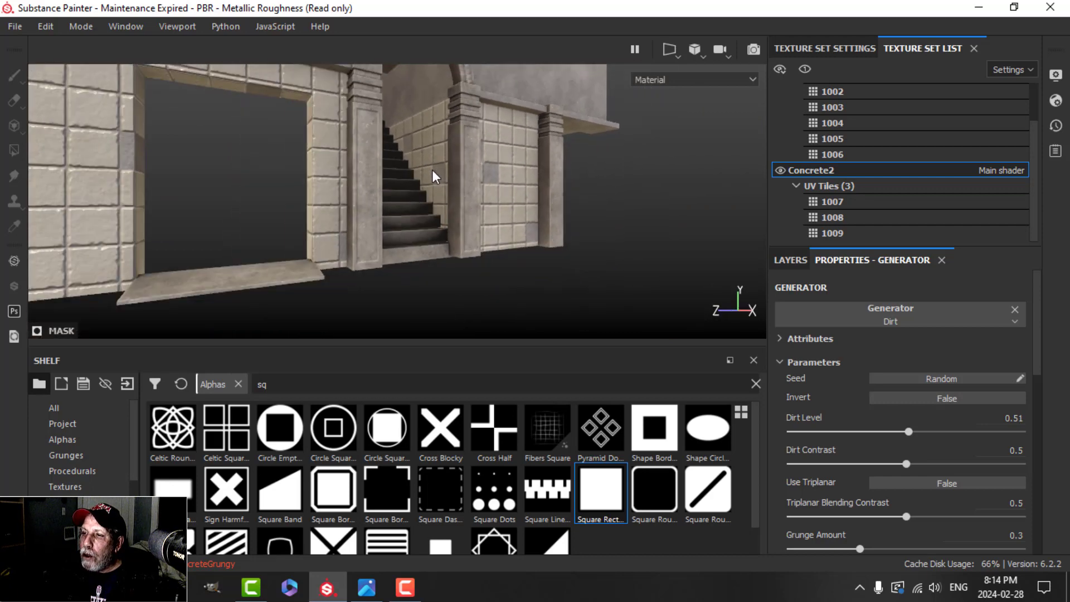
{"action": "middle_click_drag", "start_coordinate": [433, 169], "coordinate": [435, 186], "text": "alt"}
{"action": "mouse_move", "coordinate": [435, 186]}
{"action": "left_mouse_down", "text": "alt"}
{"action": "mouse_move", "coordinate": [439, 174]}
{"action": "mouse_move", "coordinate": [419, 201]}
{"action": "left_mouse_up", "text": "alt"}
{"action": "scroll", "coordinate": [436, 182], "scroll_direction": "up", "scroll_amount": 1}
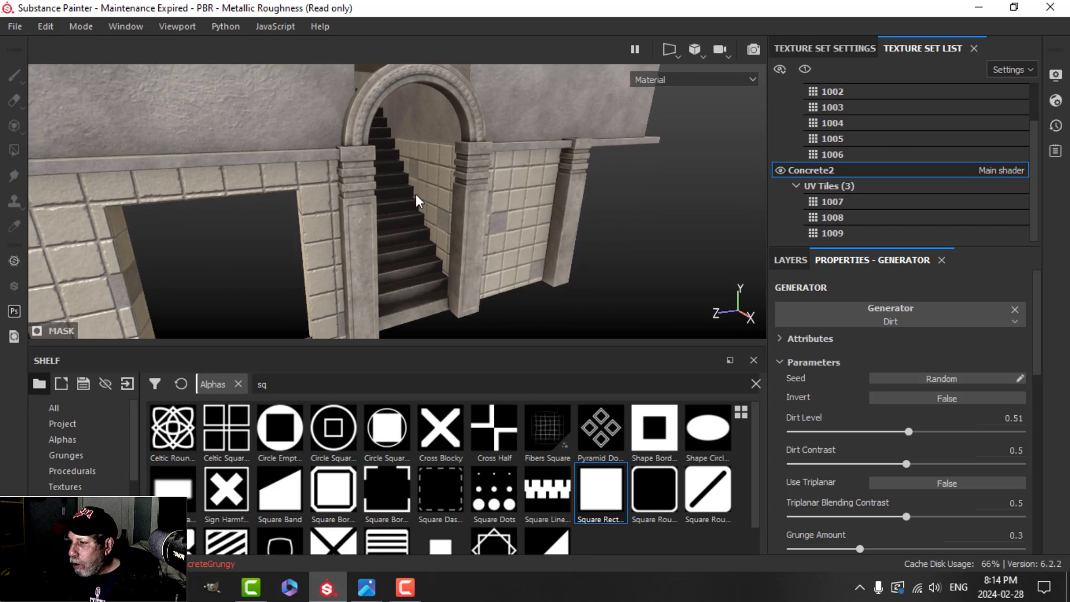
- Add an anchor point to the alpha paint layer
{"action": "left_click", "coordinate": [790, 260]}
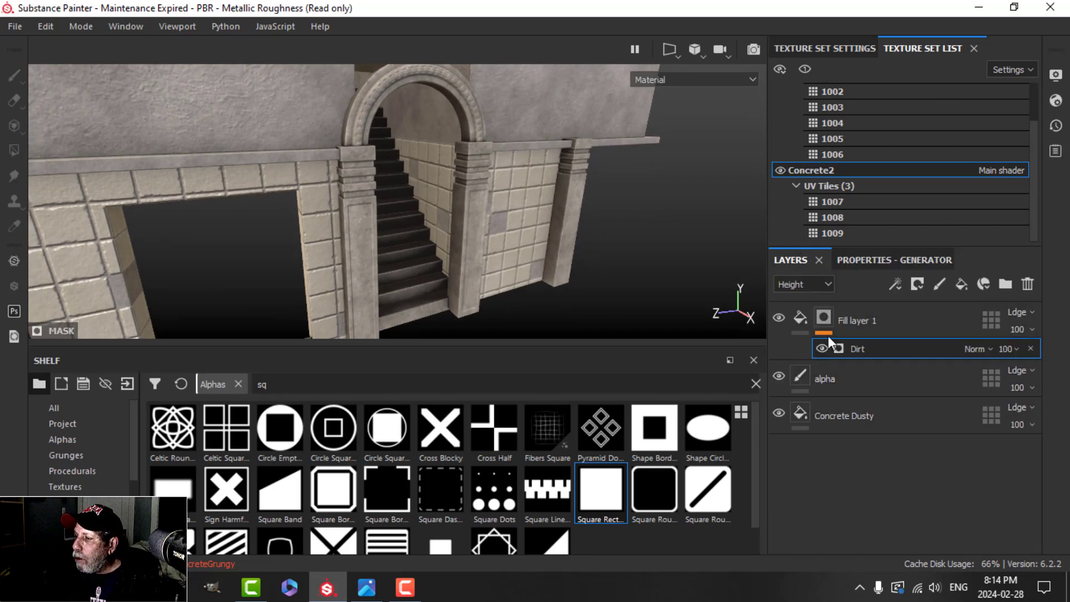
{"action": "left_click", "coordinate": [811, 381]}
{"action": "left_click", "coordinate": [803, 374]}
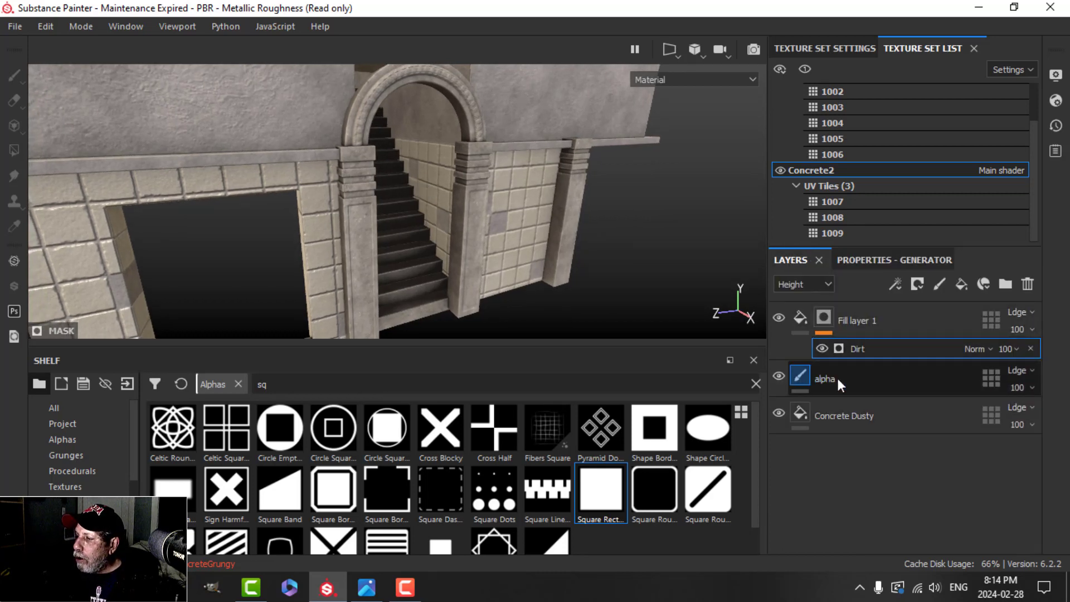
{"action": "left_click", "coordinate": [895, 284]}
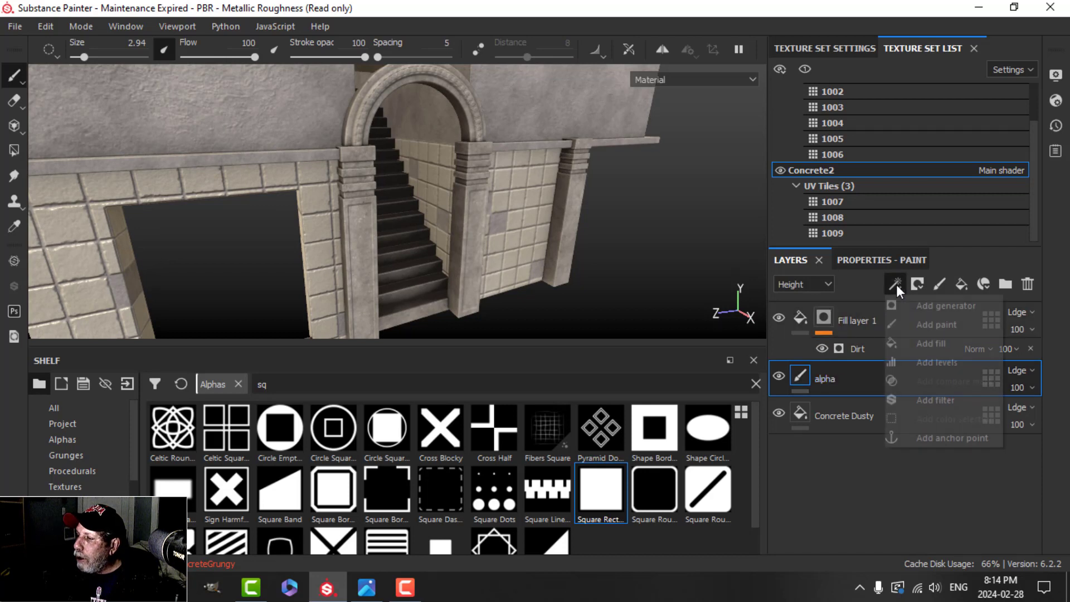
{"action": "left_click", "coordinate": [934, 437]}
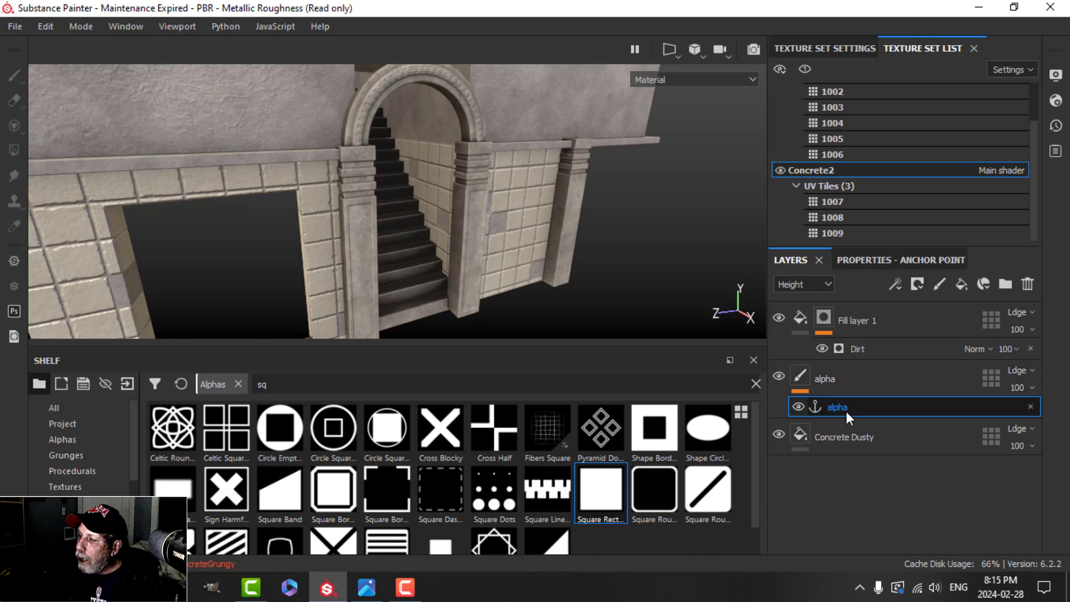
- Enable Micro Height in the micro details of the Dirt generator on the fill layer's mask
{"action": "left_click", "coordinate": [852, 349]}
{"action": "left_click", "coordinate": [878, 260]}
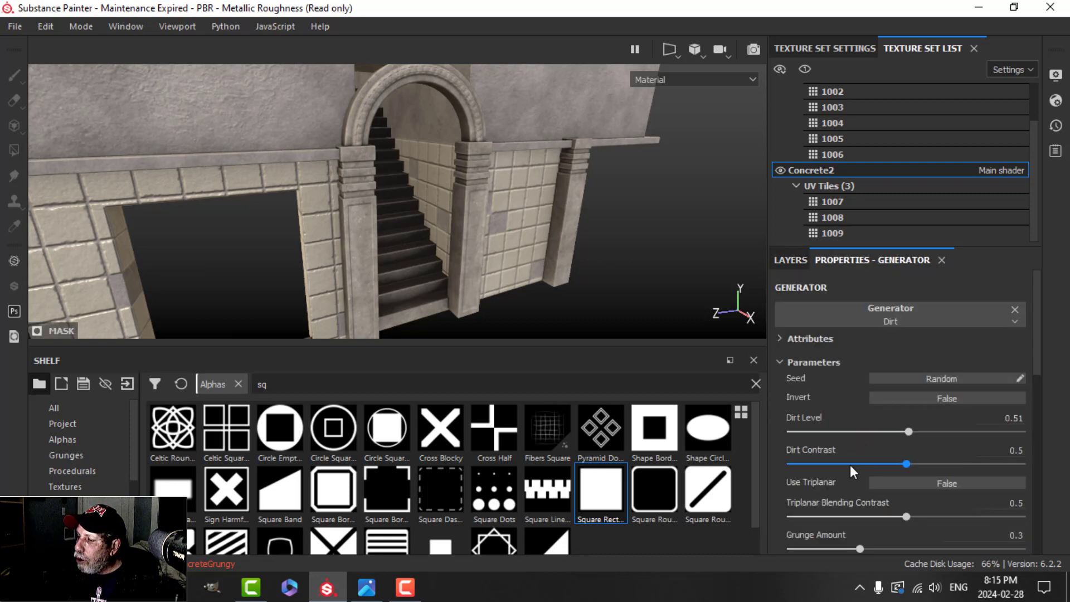
{"action": "scroll", "coordinate": [850, 465], "scroll_direction": "down", "scroll_amount": 5}
{"action": "left_click", "coordinate": [791, 419]}
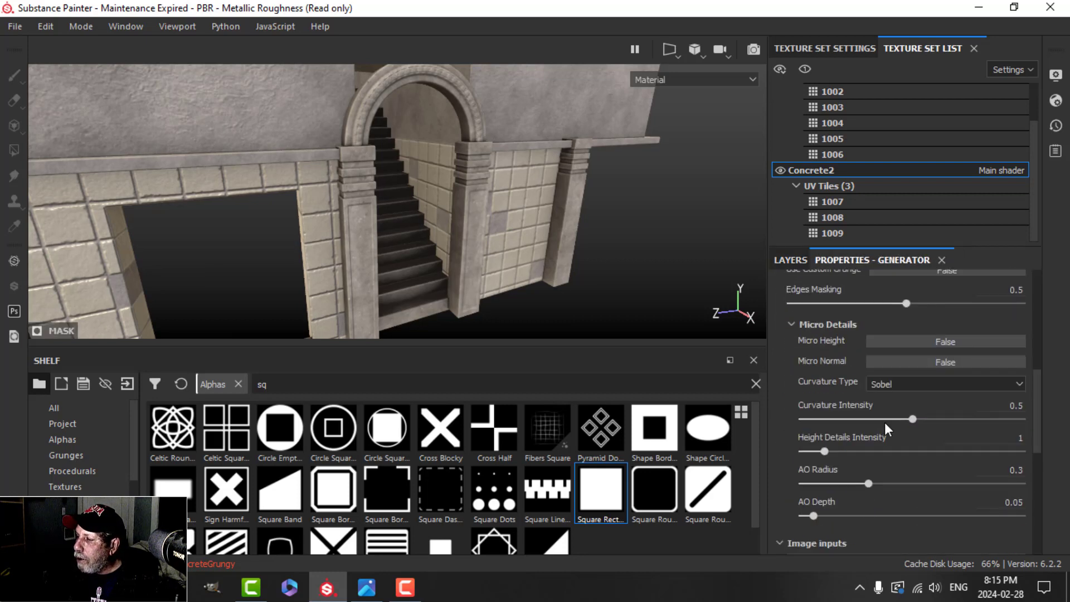
{"action": "scroll", "coordinate": [884, 422], "scroll_direction": "down", "scroll_amount": 2}
{"action": "left_click", "coordinate": [936, 342]}
{"action": "left_click", "coordinate": [943, 362]}
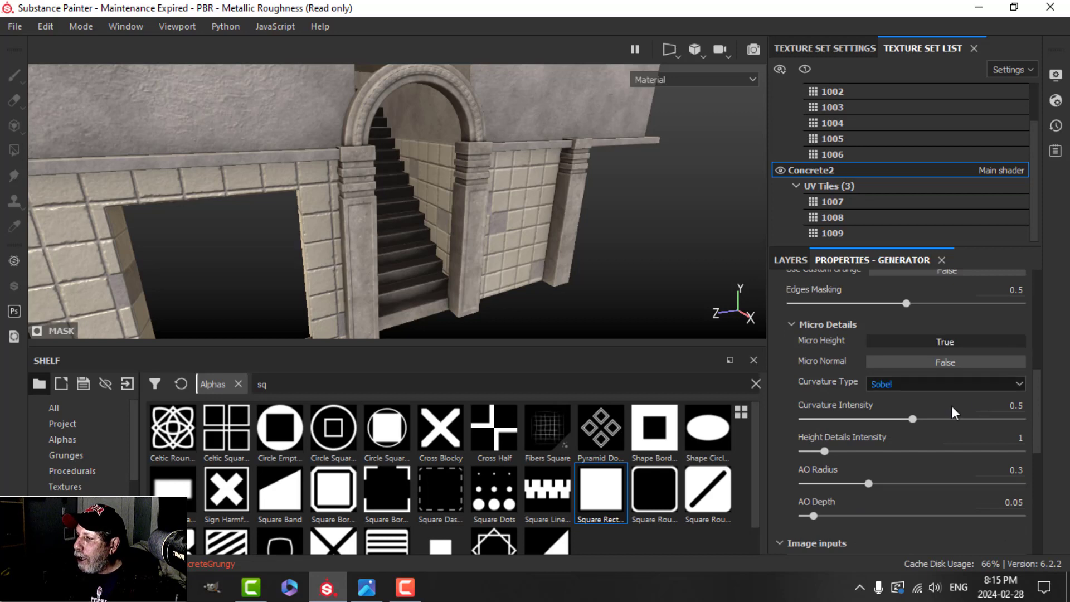
- Assign the alpha anchor point to the Dirt generator's Micro Height image input
{"action": "scroll", "coordinate": [936, 420], "scroll_direction": "down", "scroll_amount": 6}
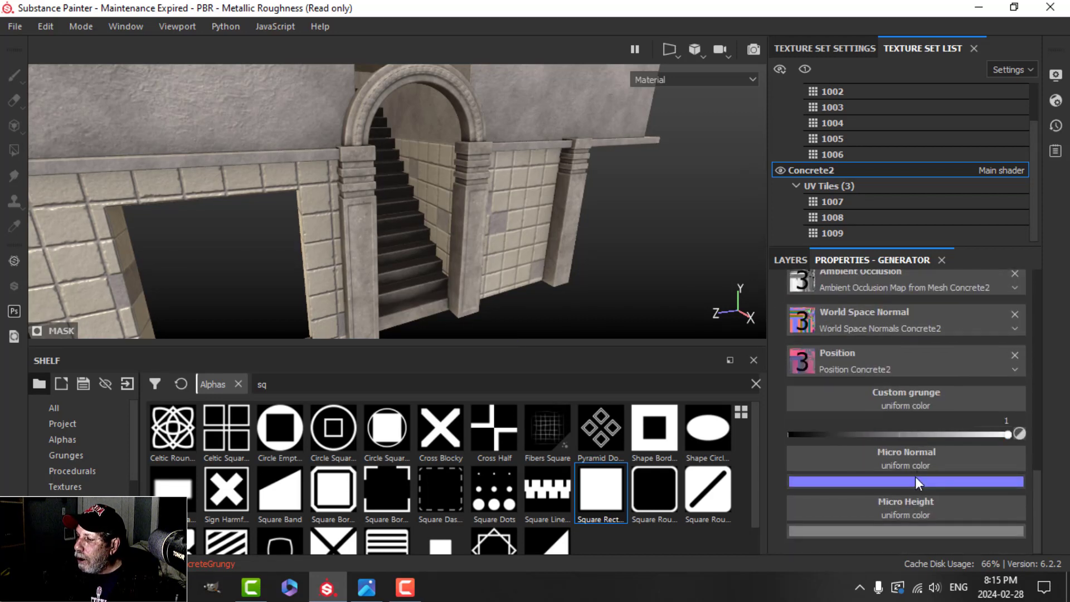
{"action": "left_click", "coordinate": [894, 510]}
{"action": "left_click", "coordinate": [954, 278]}
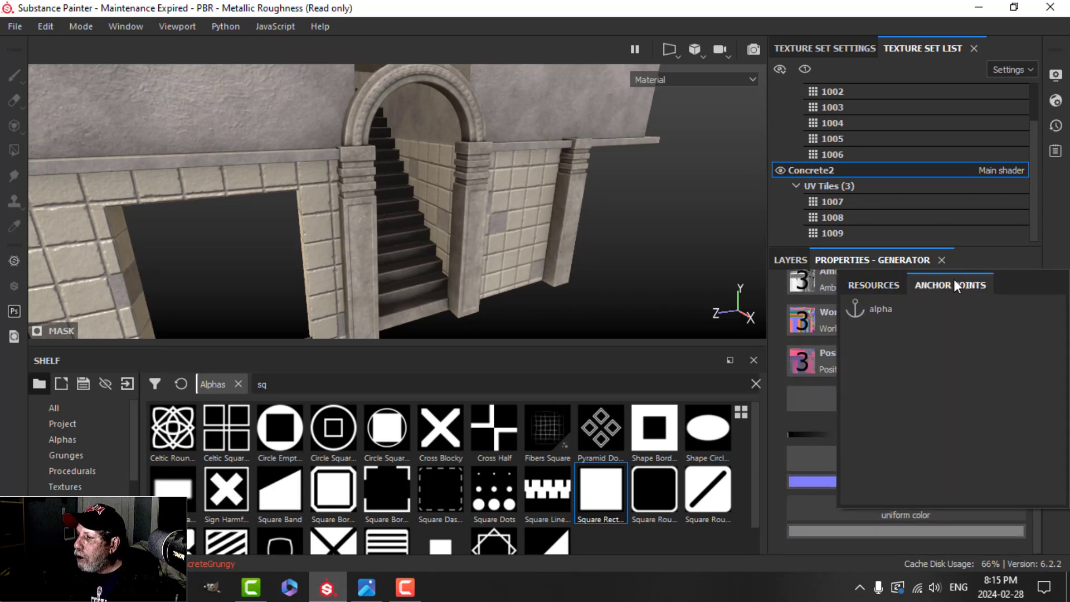
{"action": "left_click", "coordinate": [883, 309]}
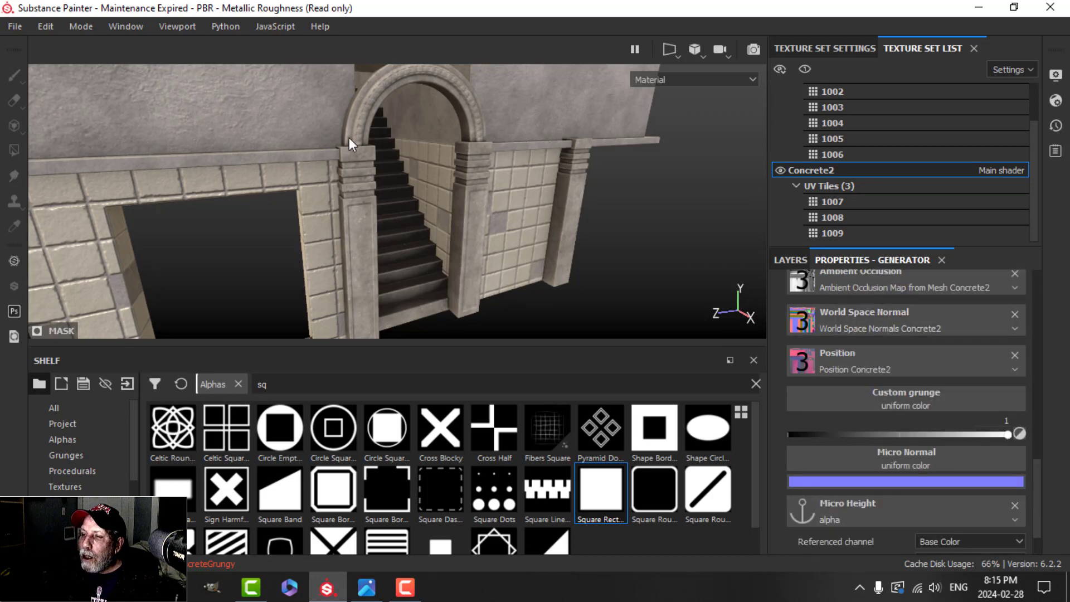
- Set the referenced channel of the Micro Height anchor to Height
{"action": "left_click_drag", "start_coordinate": [349, 138], "coordinate": [363, 157], "text": "alt"}
{"action": "scroll", "coordinate": [370, 145], "scroll_direction": "up", "scroll_amount": 3}
{"action": "middle_click_drag", "start_coordinate": [370, 144], "coordinate": [376, 188], "text": "alt"}
{"action": "scroll", "coordinate": [972, 521], "scroll_direction": "down", "scroll_amount": 1}
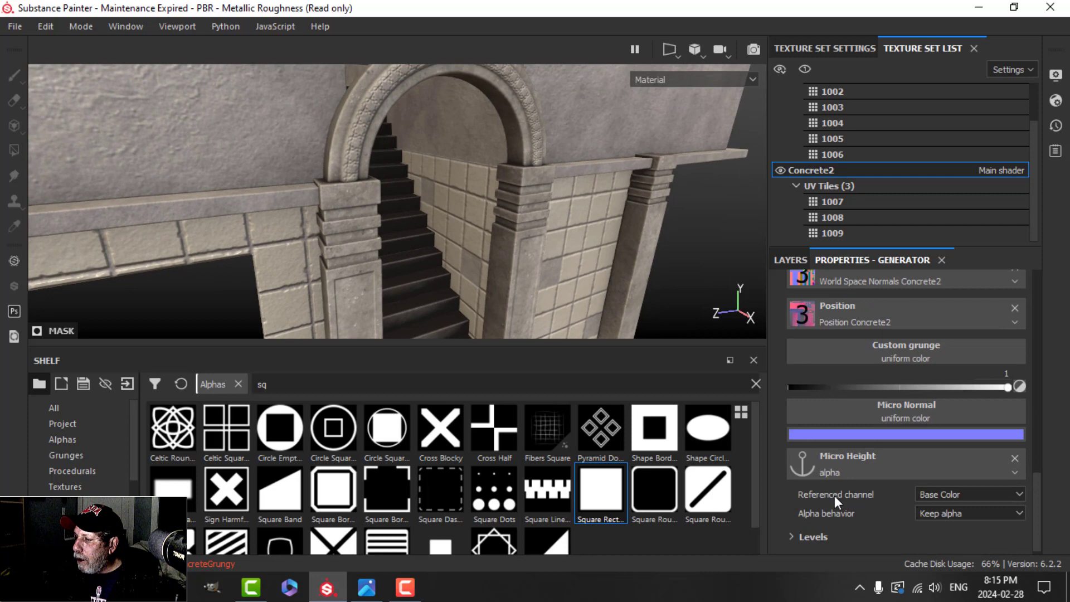
{"action": "left_click", "coordinate": [943, 493]}
{"action": "left_click", "coordinate": [941, 527]}
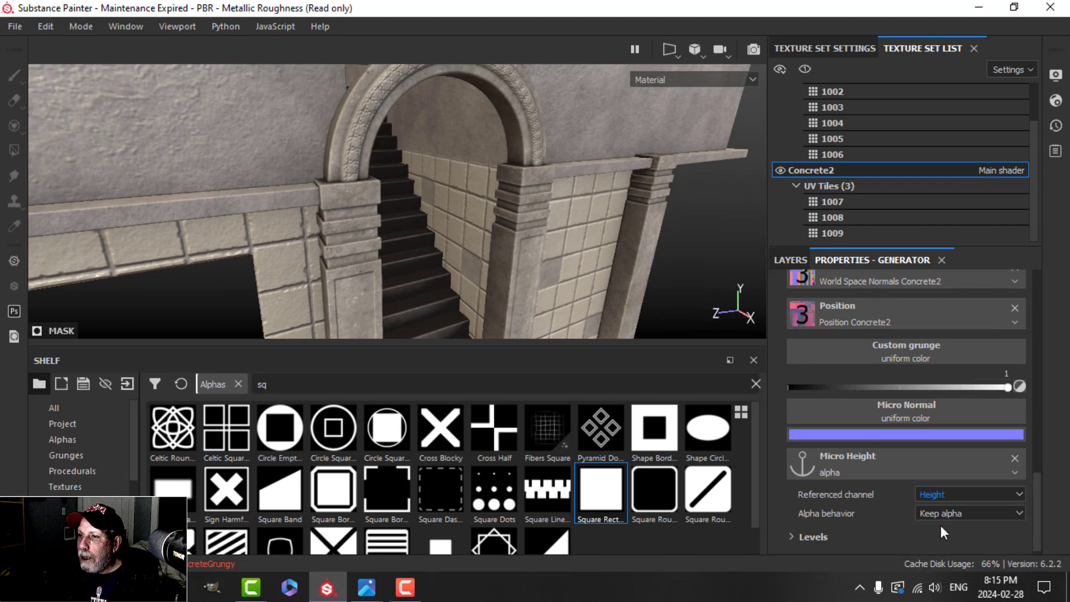
- Check the dirt in the arch and pillar engravings, and set the Micro Height levels' output black point to 0.109
{"action": "left_click_drag", "start_coordinate": [444, 233], "coordinate": [386, 178], "text": "alt"}
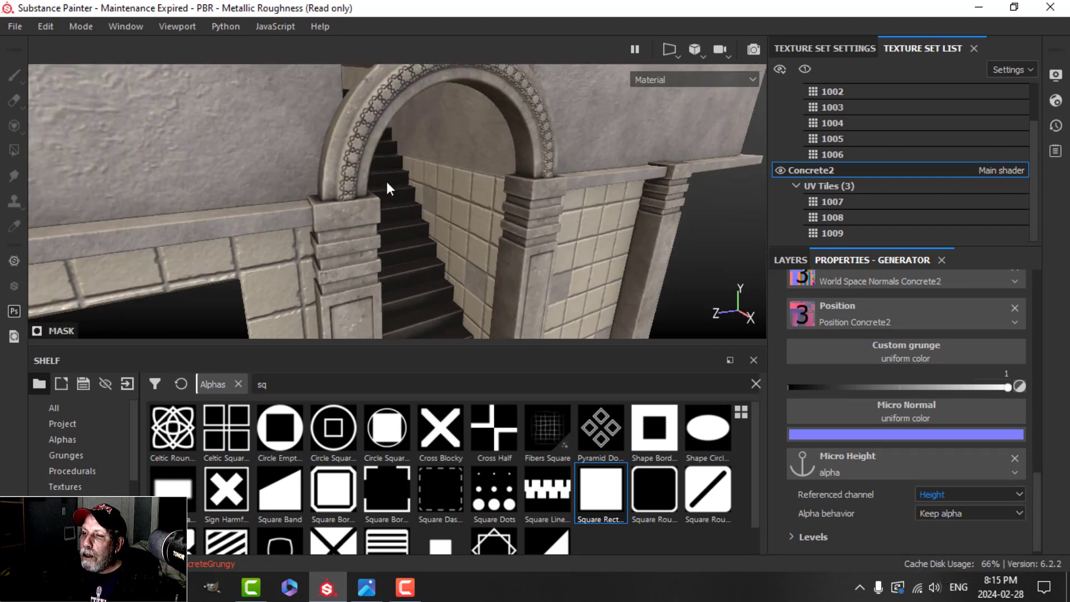
{"action": "middle_click_drag", "start_coordinate": [452, 269], "coordinate": [422, 120], "text": "alt"}
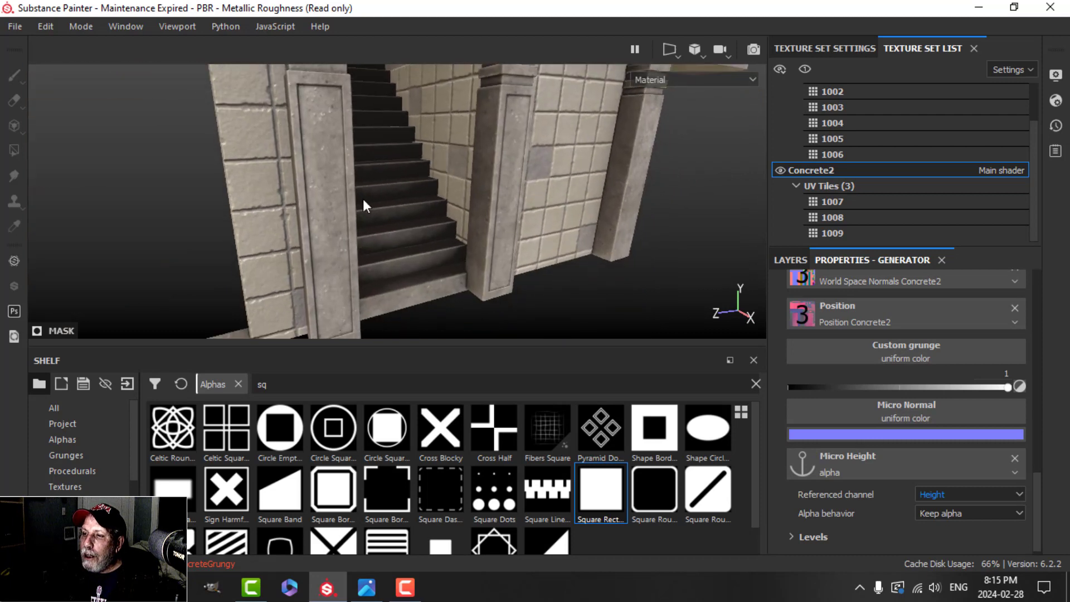
{"action": "scroll", "coordinate": [432, 233], "scroll_direction": "down", "scroll_amount": 3}
{"action": "middle_click_drag", "start_coordinate": [435, 158], "coordinate": [446, 229], "text": "alt"}
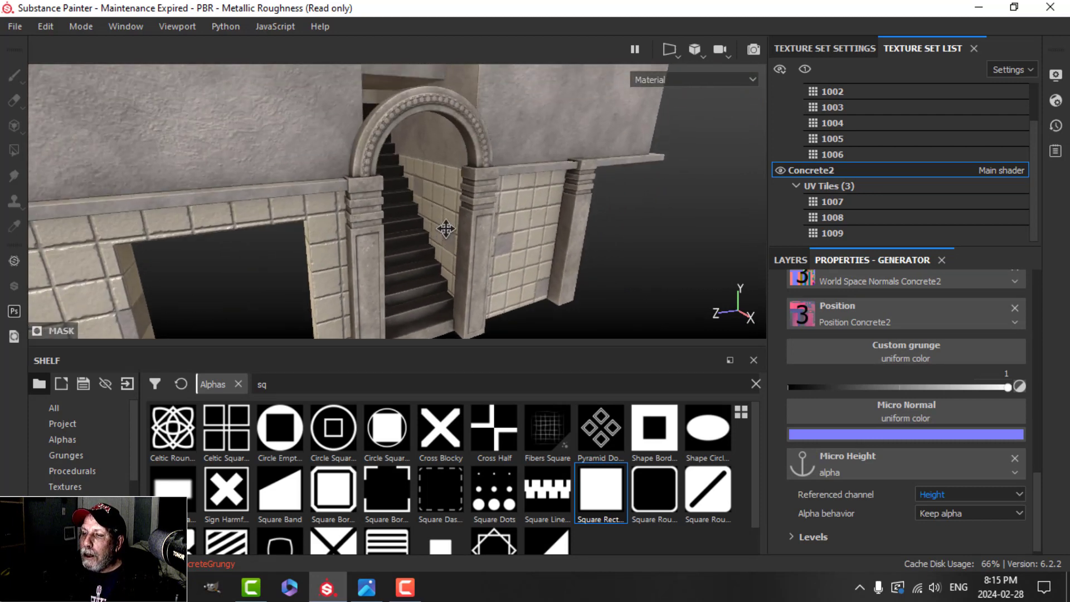
{"action": "left_click_drag", "start_coordinate": [446, 229], "coordinate": [463, 214], "text": "alt"}
{"action": "scroll", "coordinate": [533, 229], "scroll_direction": "up", "scroll_amount": 3}
{"action": "middle_click_drag", "start_coordinate": [532, 229], "coordinate": [573, 247], "text": "alt"}
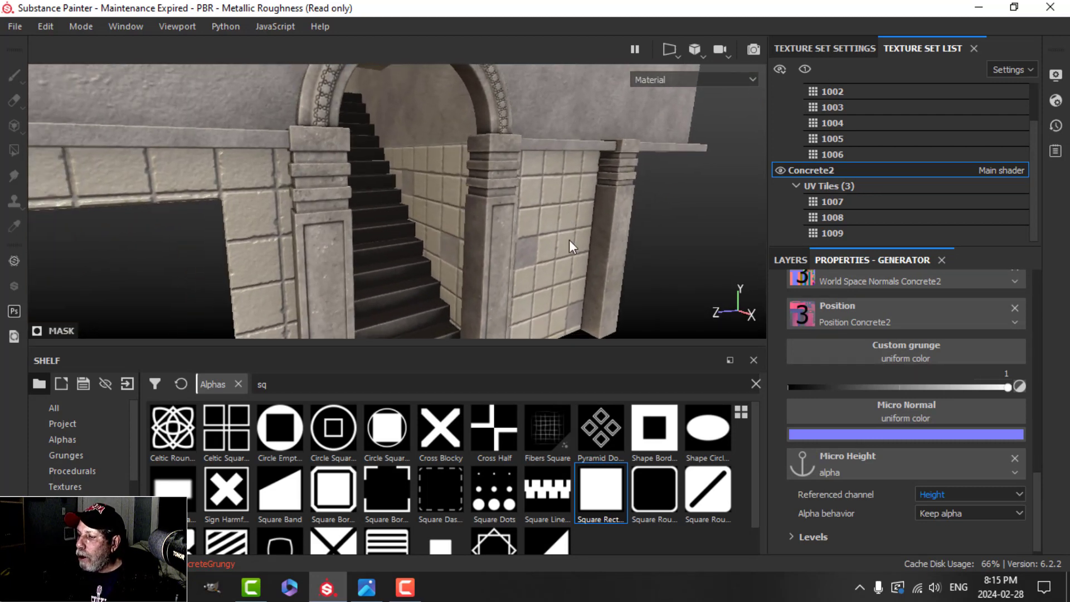
{"action": "scroll", "coordinate": [803, 529], "scroll_direction": "down", "scroll_amount": 5}
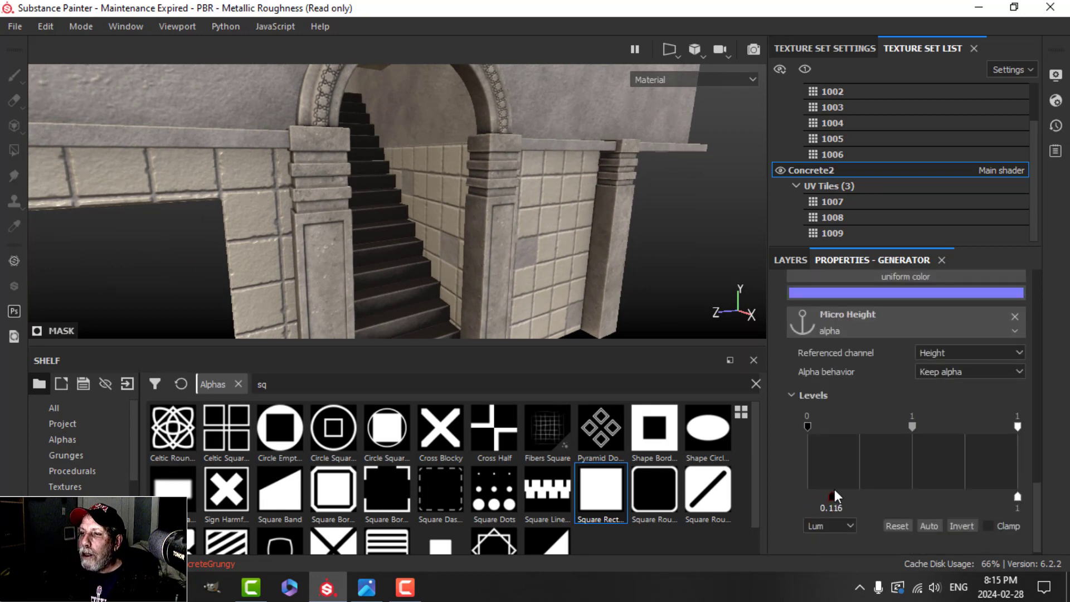
{"action": "mouse_move", "coordinate": [834, 496]}
{"action": "left_mouse_down"}
{"action": "mouse_move", "coordinate": [935, 500]}
{"action": "mouse_move", "coordinate": [836, 497]}
{"action": "left_mouse_up"}
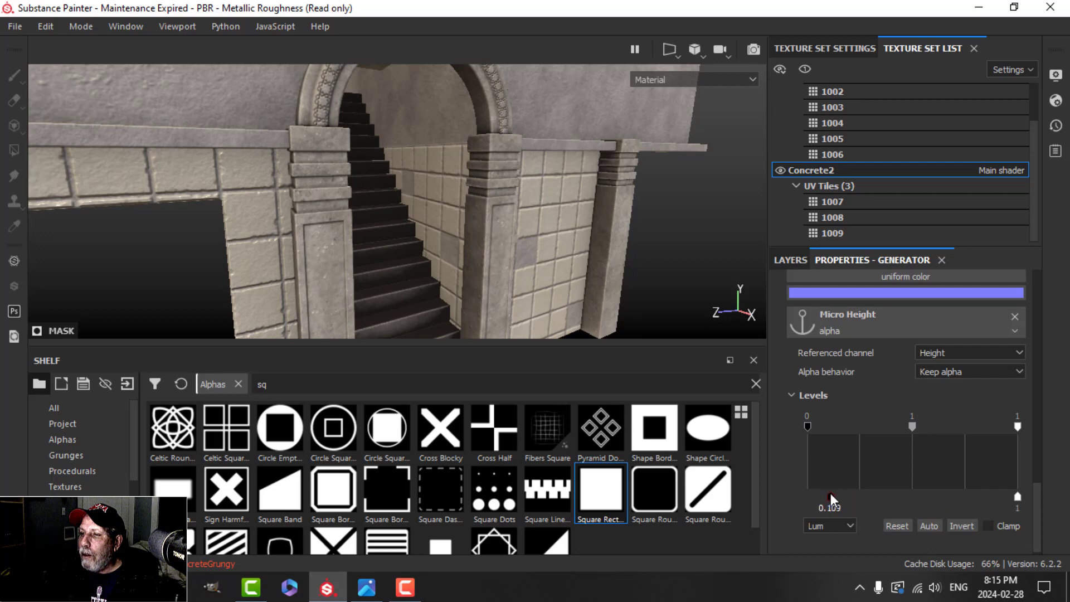
- Check the textured building from farther away, and switch to the Photos app to view the TextureTest1-studio.jpg render
{"action": "left_click_drag", "start_coordinate": [459, 223], "coordinate": [510, 234], "text": "alt"}
{"action": "mouse_move", "coordinate": [505, 279]}
{"action": "left_mouse_down", "text": "alt"}
{"action": "mouse_move", "coordinate": [531, 276]}
{"action": "mouse_move", "coordinate": [508, 284]}
{"action": "mouse_move", "coordinate": [533, 295]}
{"action": "mouse_move", "coordinate": [546, 289]}
{"action": "mouse_move", "coordinate": [532, 273]}
{"action": "mouse_move", "coordinate": [521, 289]}
{"action": "mouse_move", "coordinate": [506, 282]}
{"action": "left_mouse_up", "text": "alt"}
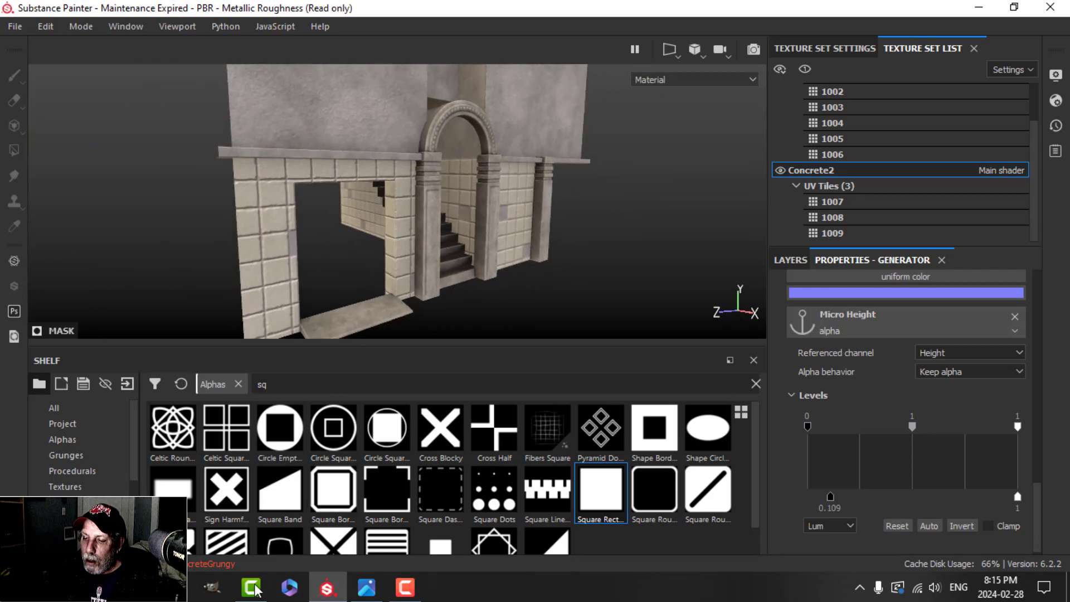
{"action": "left_click", "coordinate": [366, 589]}
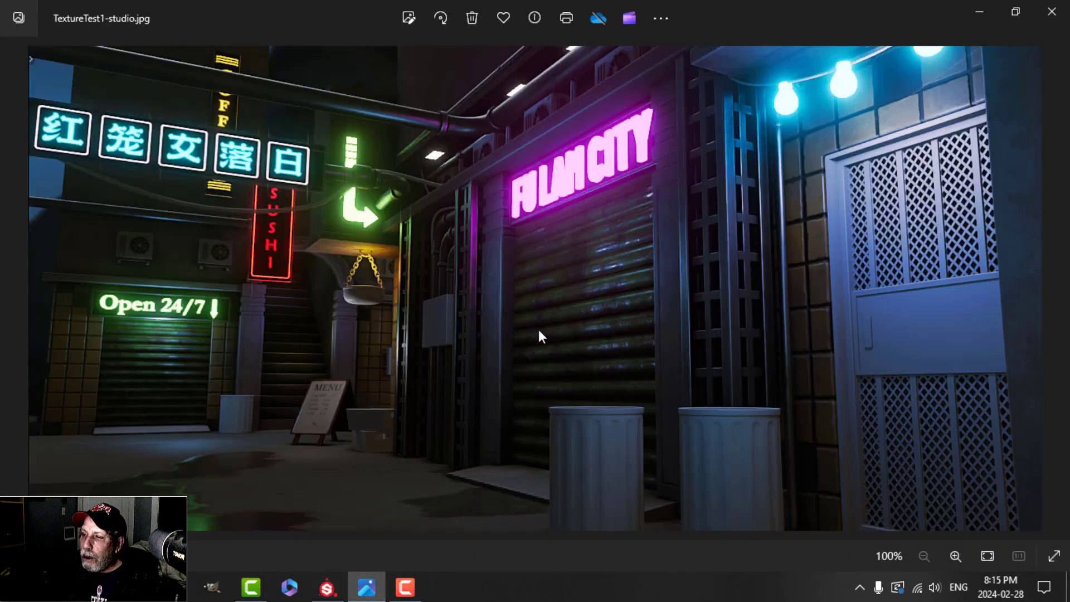